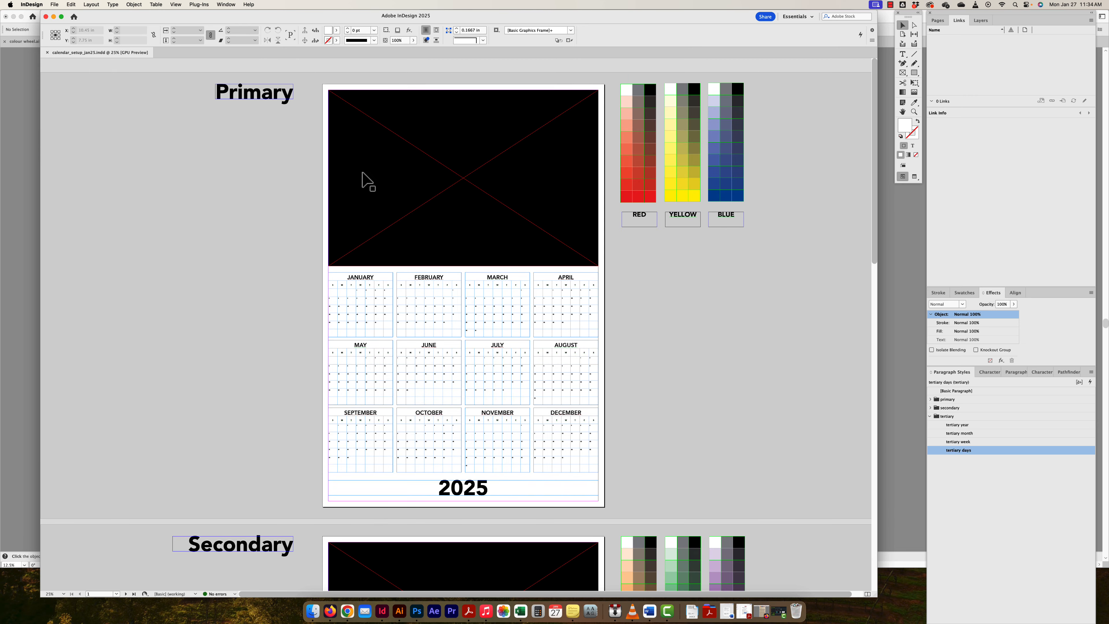
# Switch to Adobe Illustrator and check the dimensions of Artboard 1 in its artboard options
pyautogui.click(37, 267)
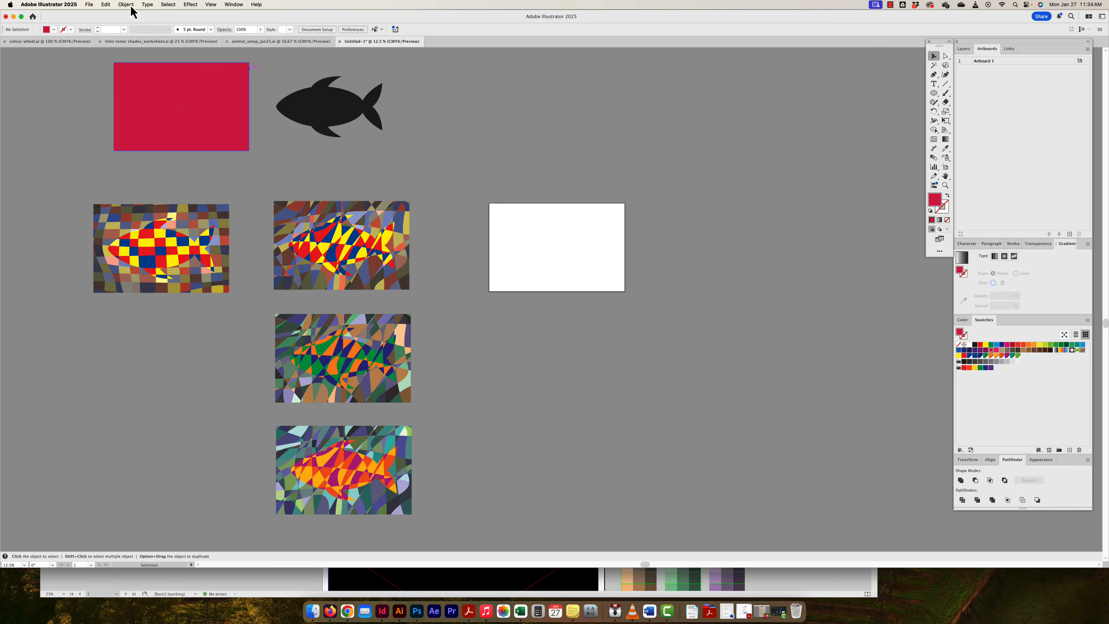
pyautogui.click(88, 5)
pyautogui.click(118, 232)
pyautogui.click(571, 356)
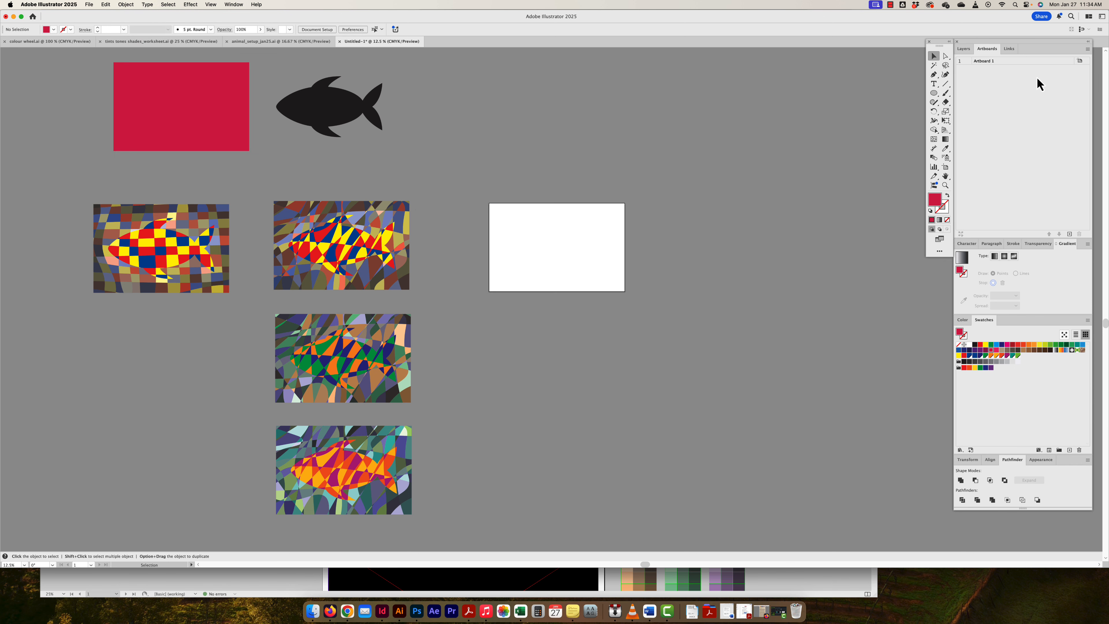
pyautogui.click(1079, 61)
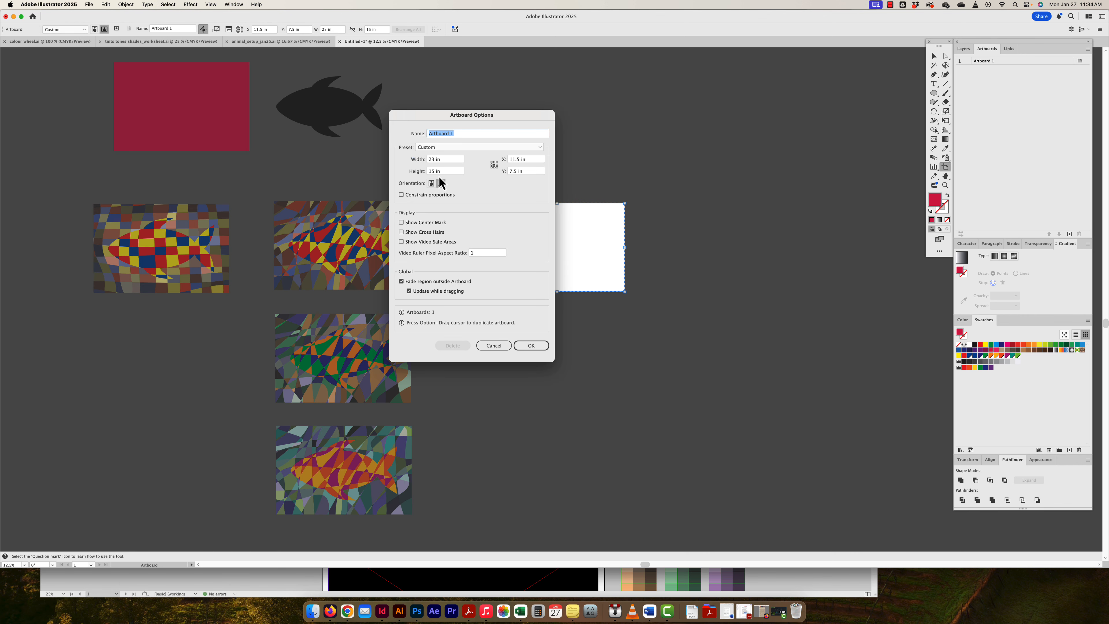
pyautogui.click(538, 350)
pyautogui.click(523, 344)
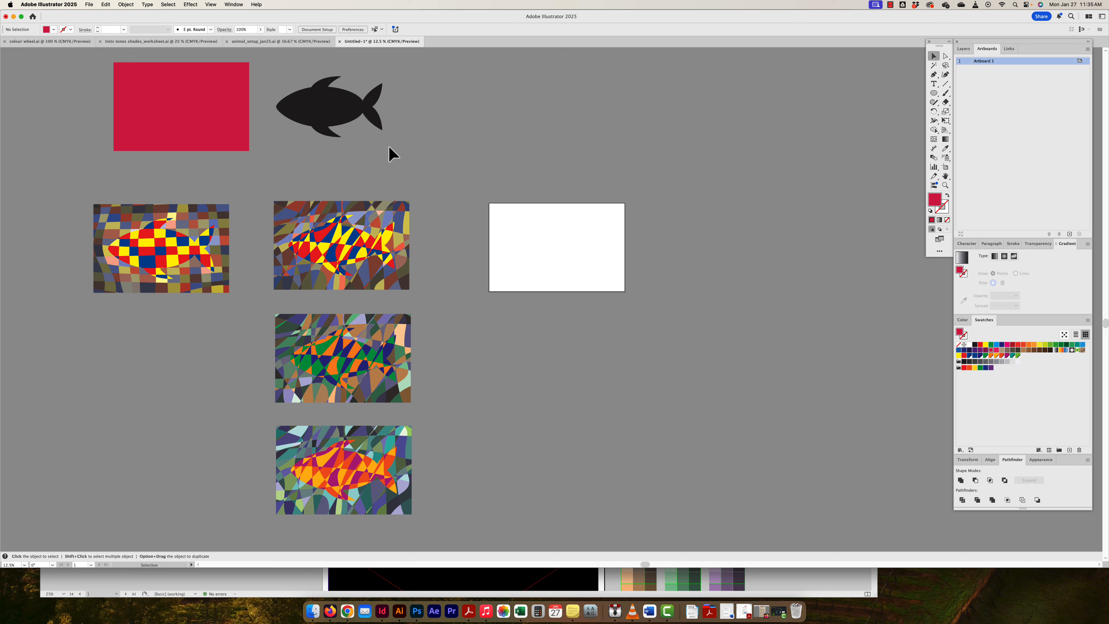
# Move the black fish silhouette onto the middle of the blank artboard and deselect it
pyautogui.click(333, 109)
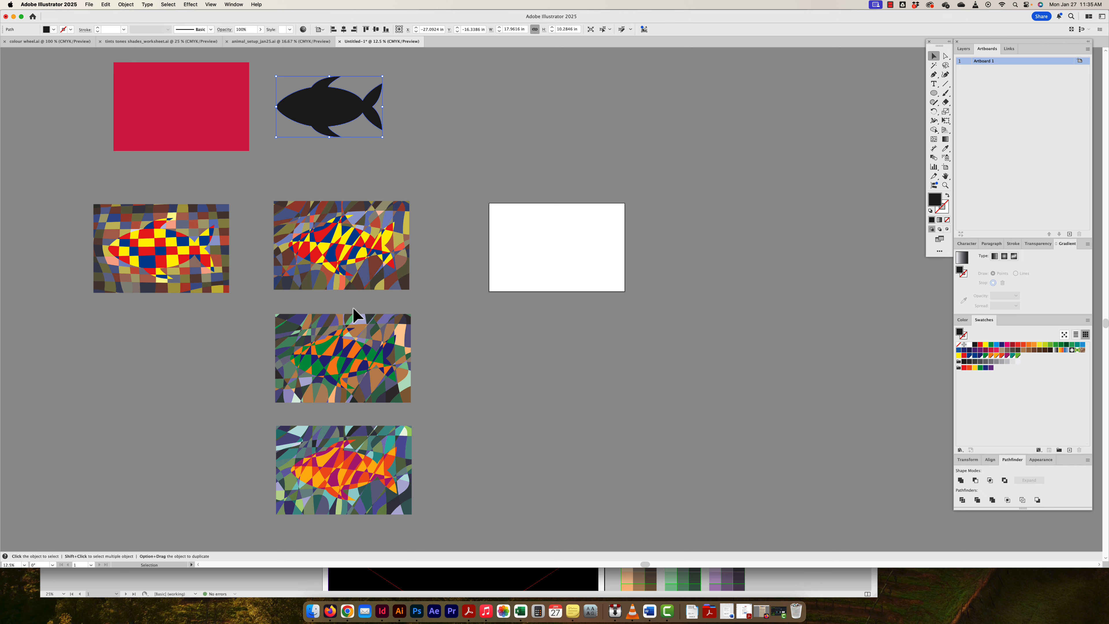
pyautogui.moveTo(329, 116); pyautogui.dragTo(554, 252)
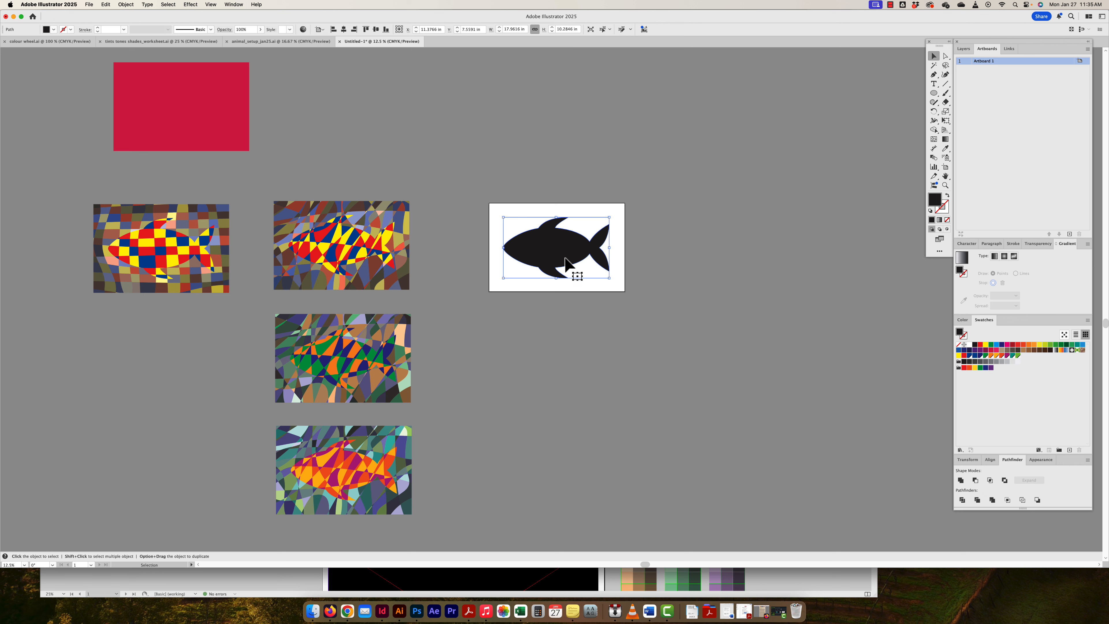
pyautogui.press('super+shift+a')
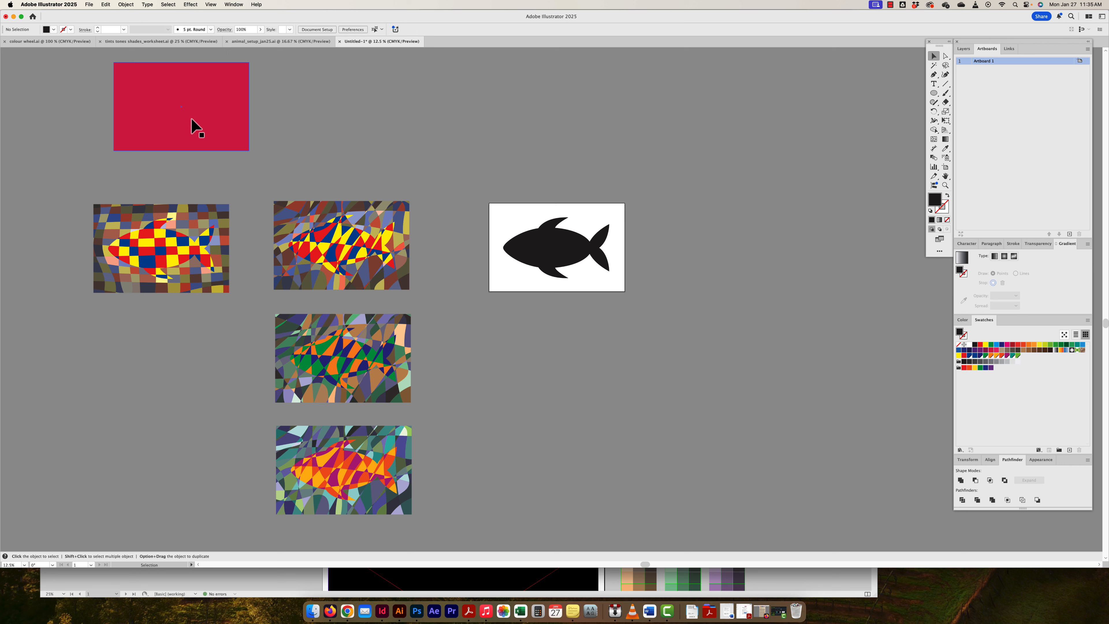
# Move the red rectangle onto the artboard behind the fish and align it with the artboard edges
pyautogui.moveTo(191, 127); pyautogui.dragTo(567, 261)
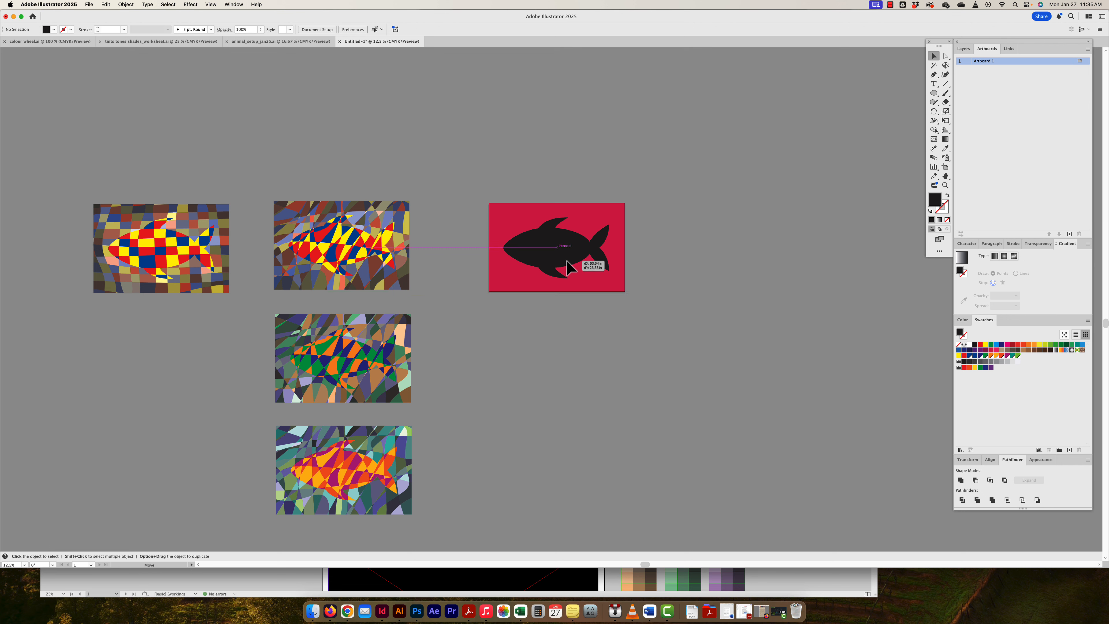
pyautogui.press('super+equal')
pyautogui.scroll(-10, 339, 205)
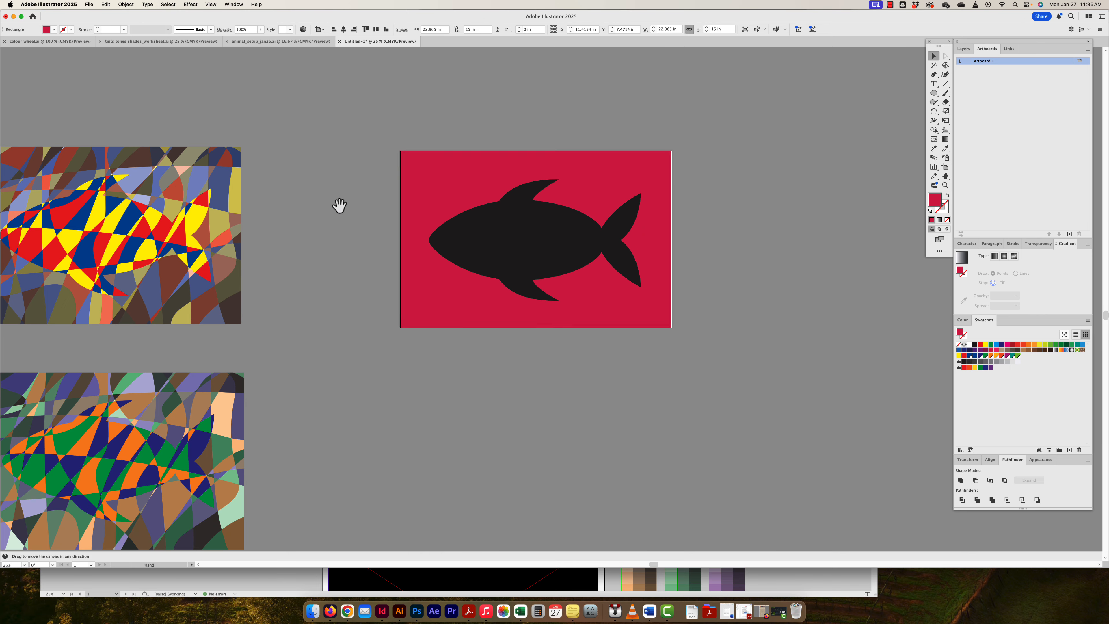
pyautogui.scroll(9, 419, 225)
pyautogui.hscroll(2, 419, 225)
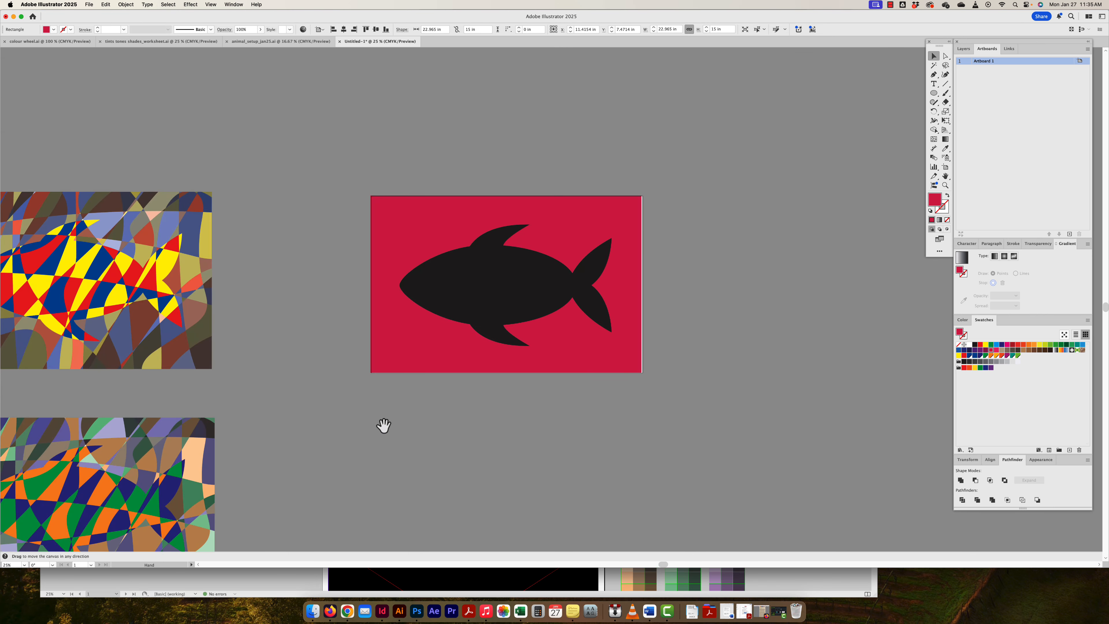
pyautogui.moveTo(392, 252); pyautogui.dragTo(394, 249)
pyautogui.click(449, 188)
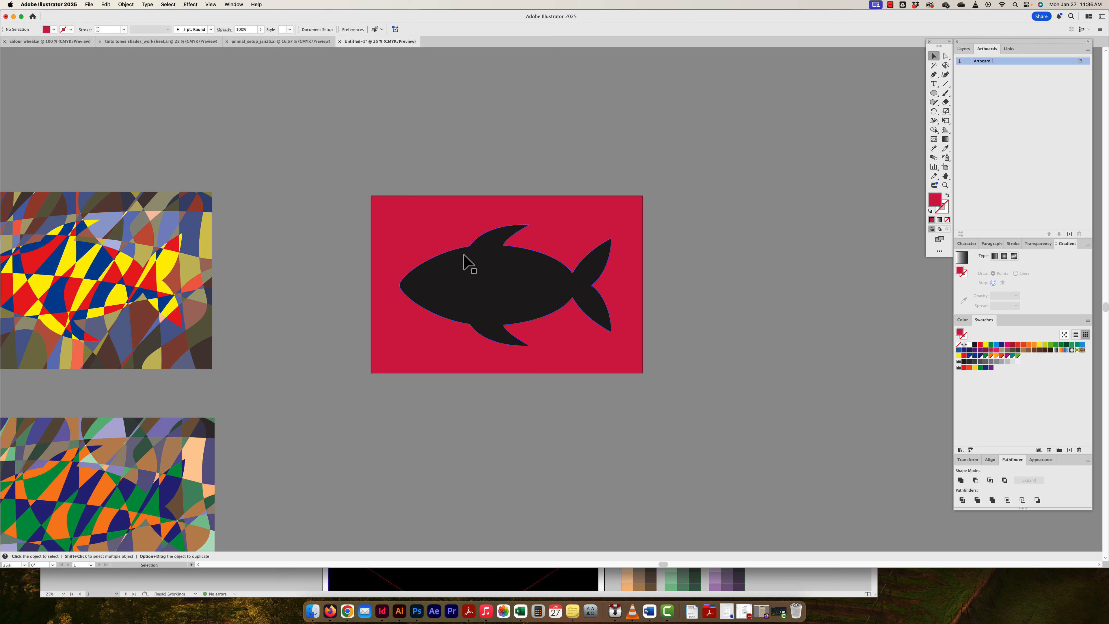
pyautogui.press('super+equal')
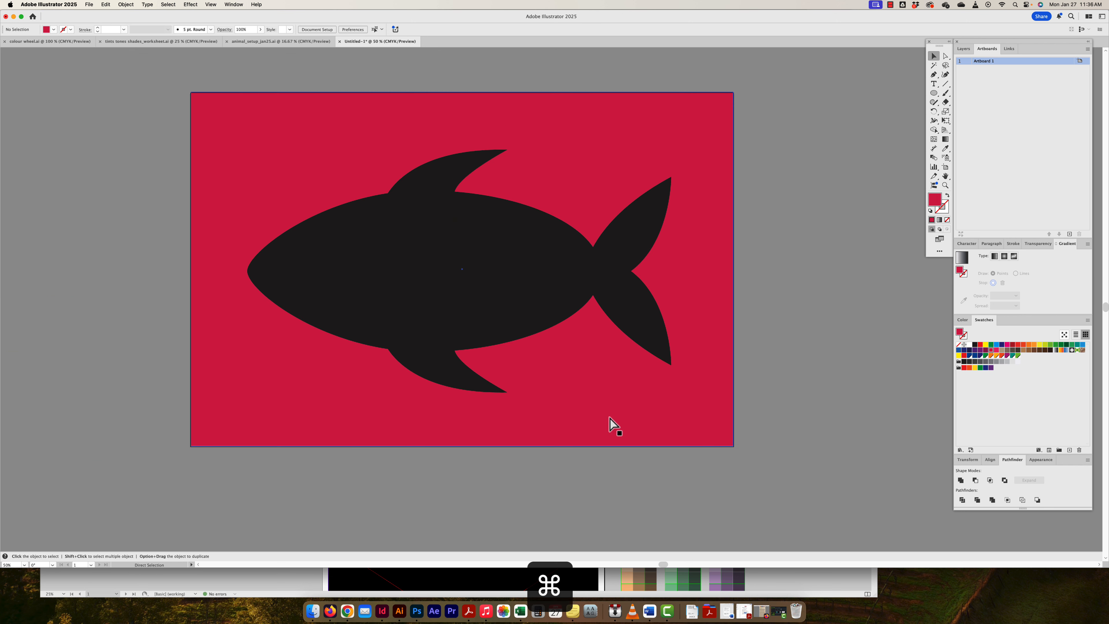
pyautogui.click(712, 440)
pyautogui.click(754, 454)
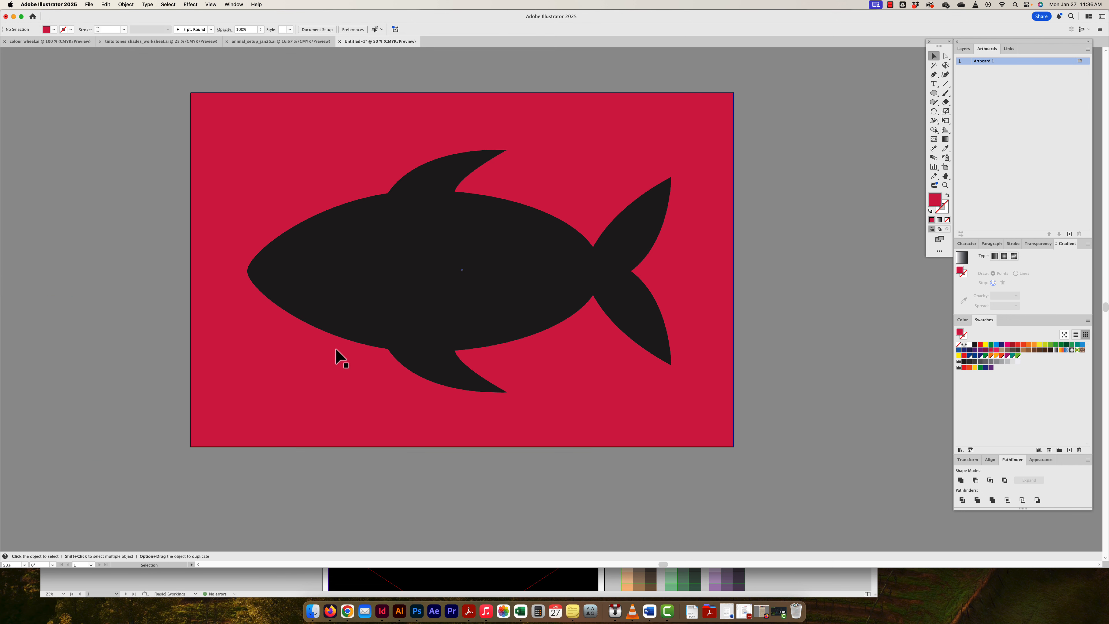
pyautogui.click(223, 139)
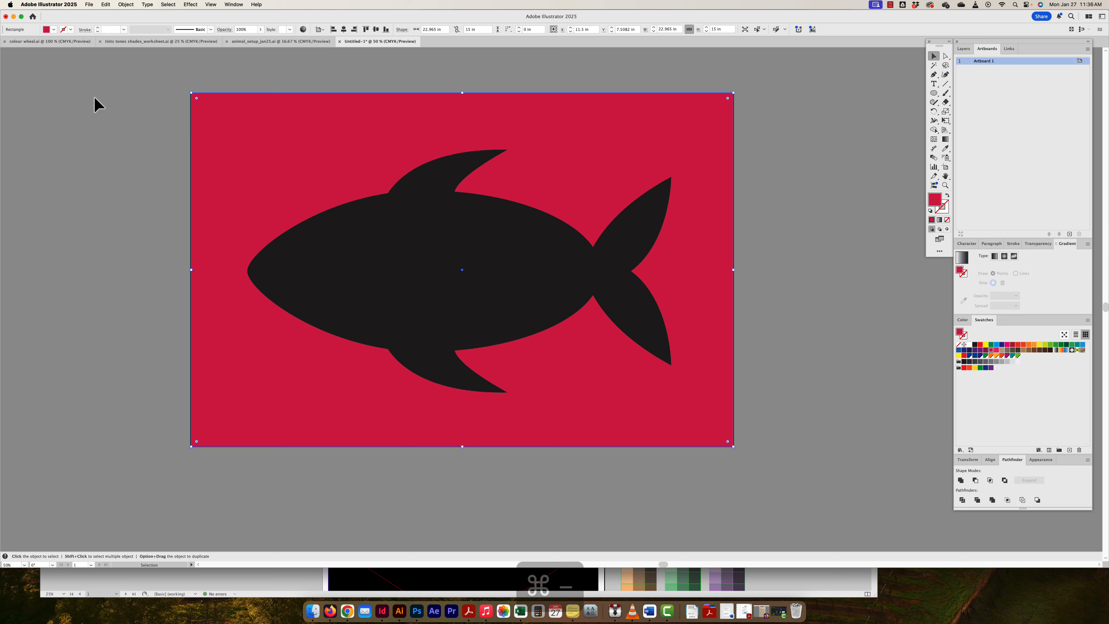
# Copy the first labelled colour wheel from colour wheel.ai into the fish document and place it above and to the right of the artboard
pyautogui.press('super+minus')
pyautogui.click(57, 43)
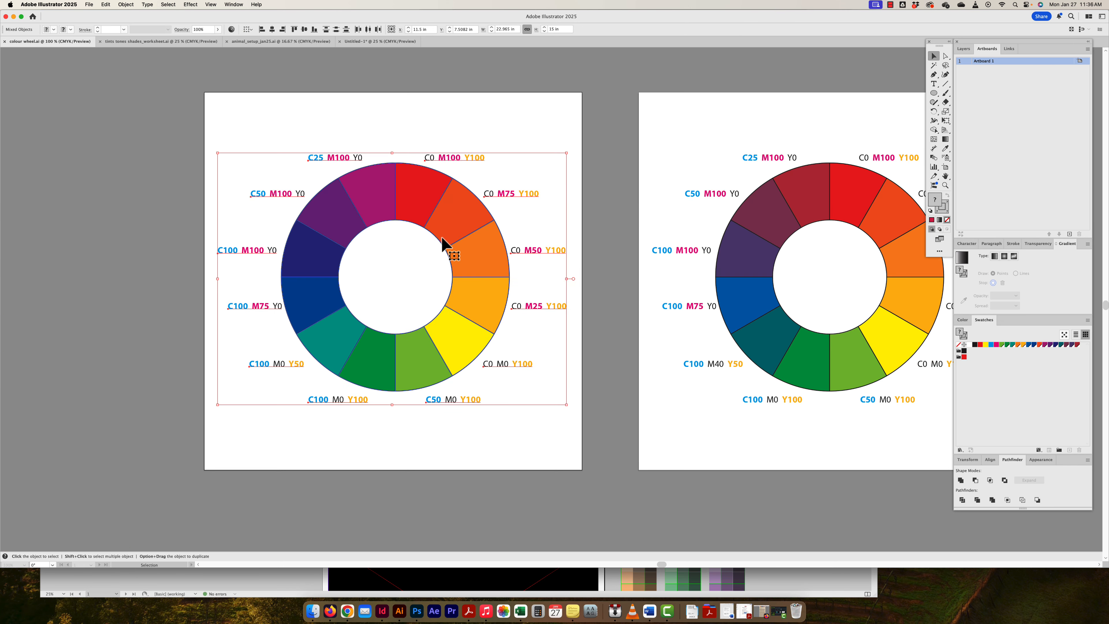
pyautogui.moveTo(171, 128); pyautogui.dragTo(578, 424)
pyautogui.press('super+c')
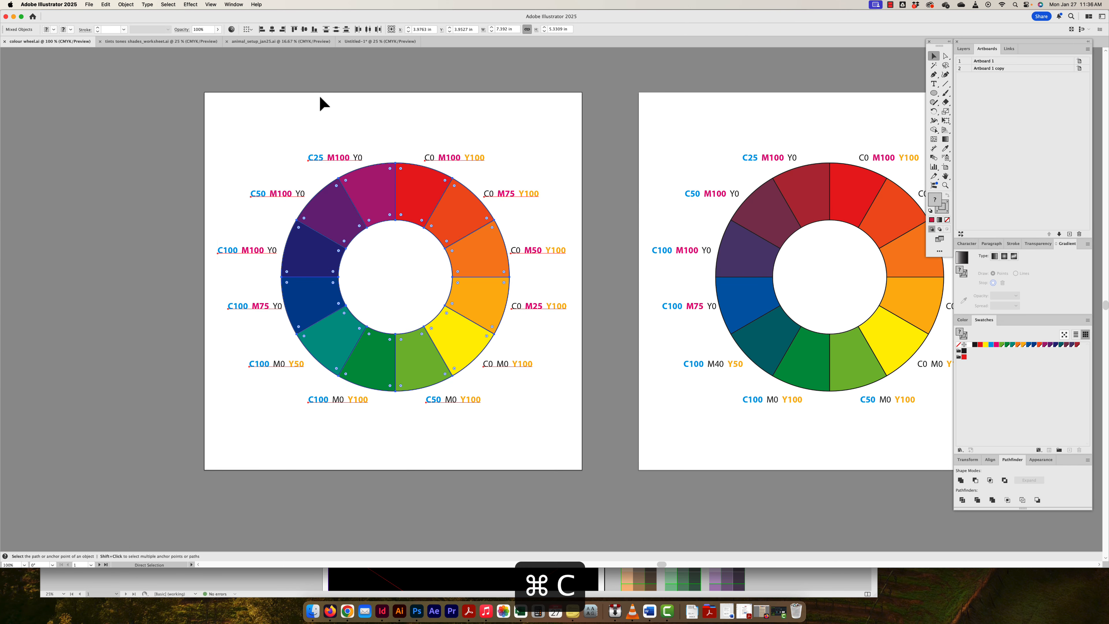
pyautogui.click(380, 41)
pyautogui.press('super+v')
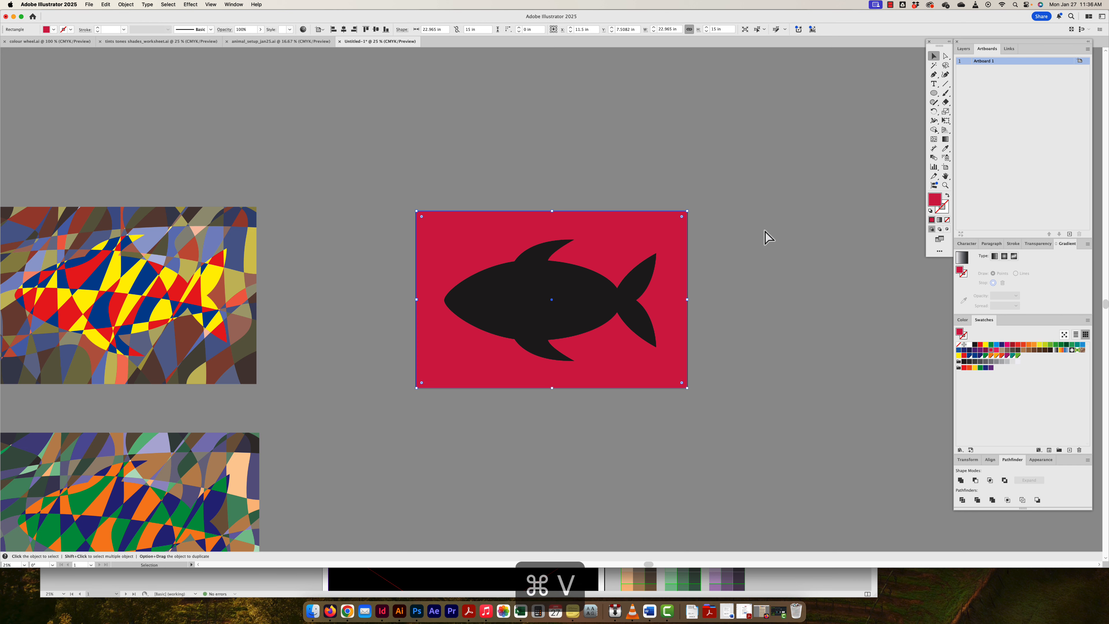
pyautogui.moveTo(555, 282); pyautogui.dragTo(773, 110)
# Open the tints tones shades_worksheet.ai document and examine the blended swatches on the upper artboard and the separate swatches on the lower one
pyautogui.click(117, 40)
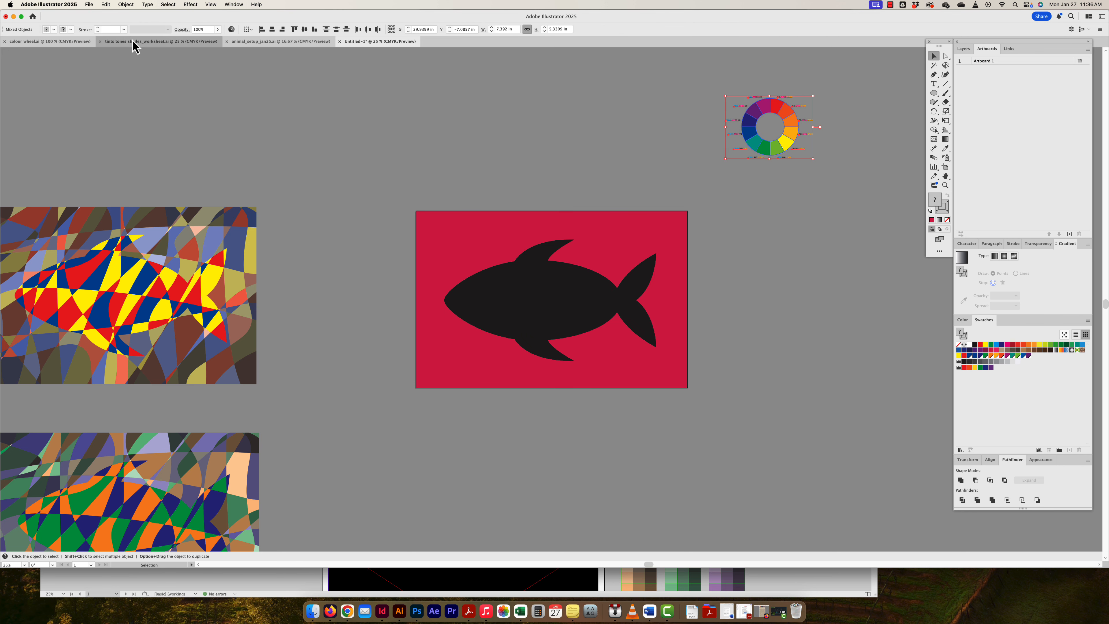
pyautogui.click(150, 248)
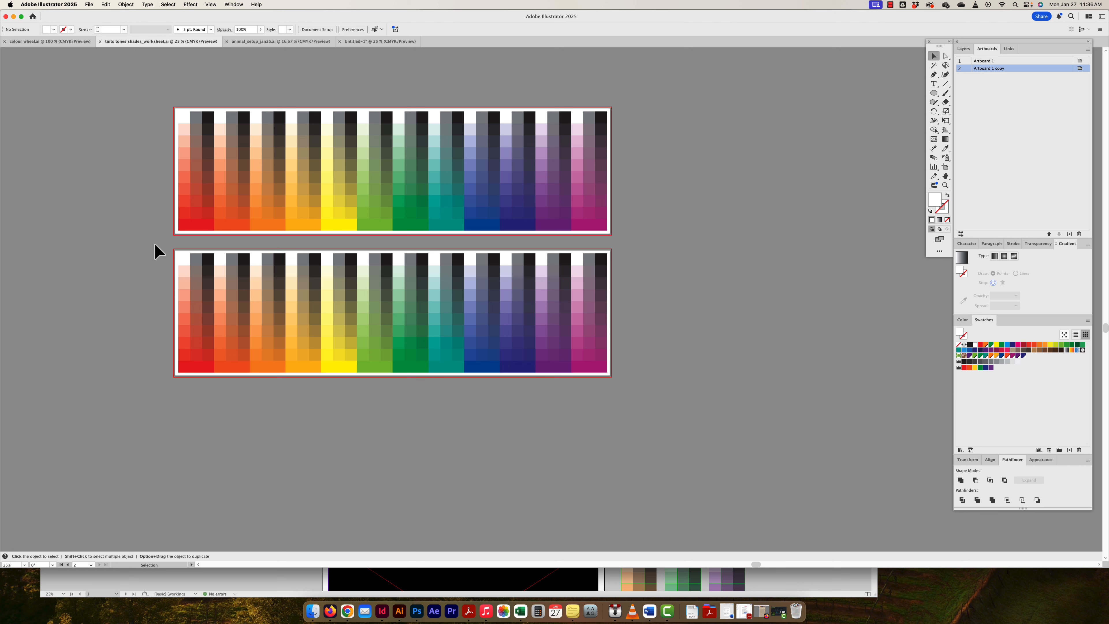
pyautogui.click(180, 206)
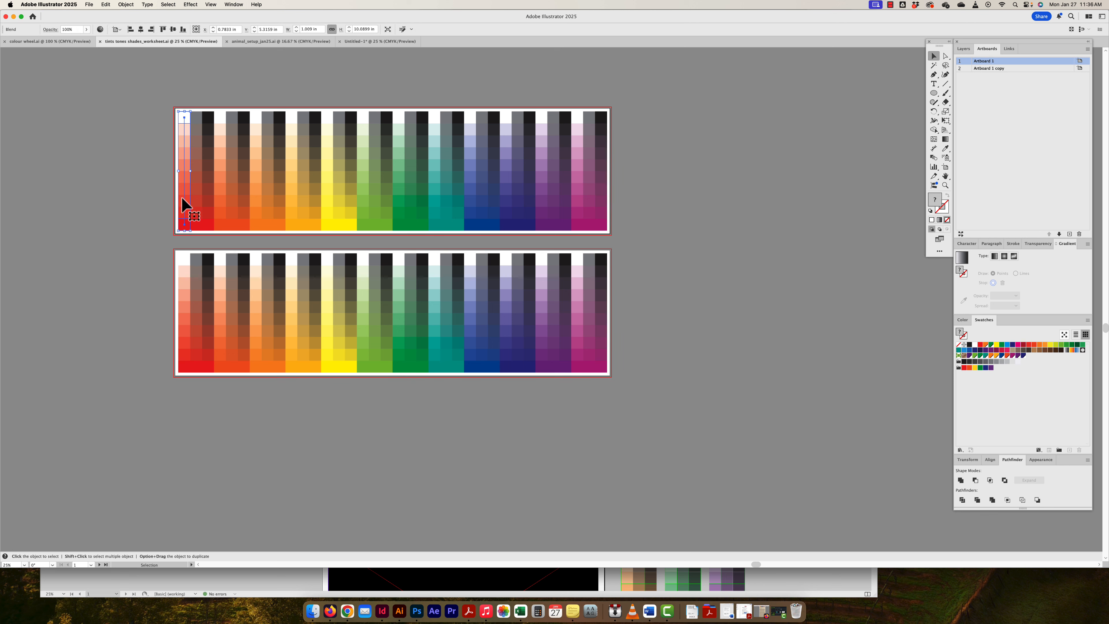
pyautogui.press('super+alt+a')
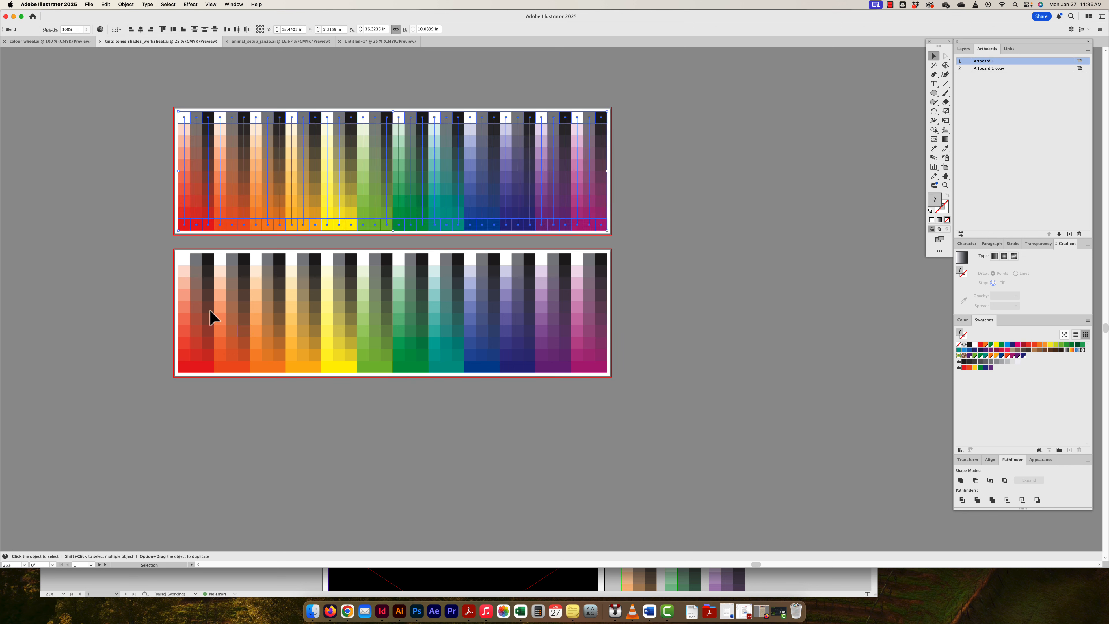
pyautogui.moveTo(623, 368); pyautogui.dragTo(635, 375)
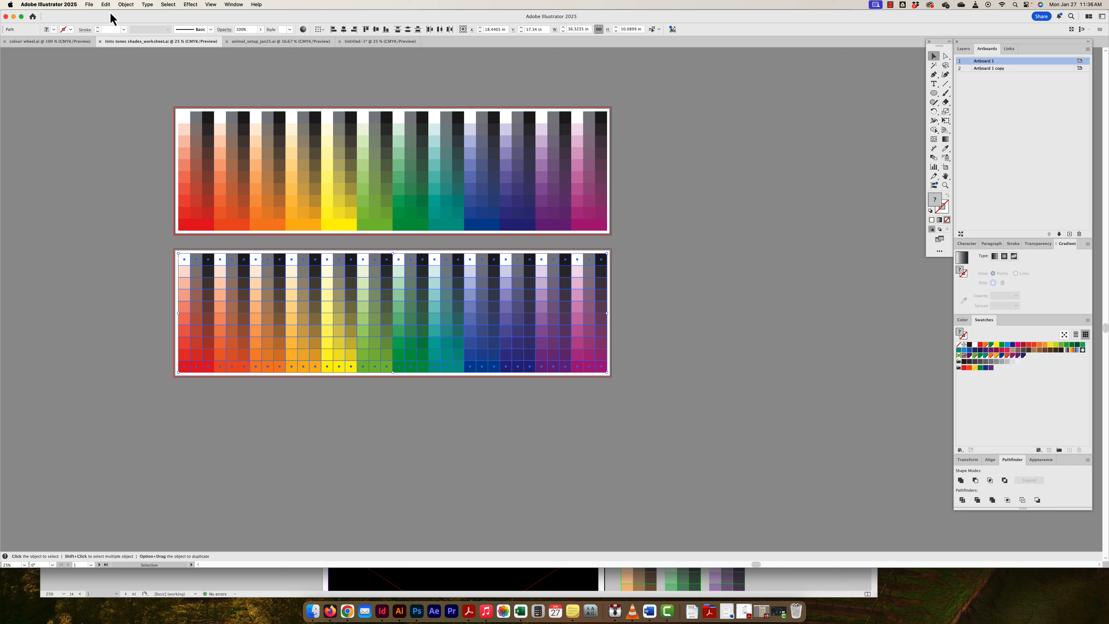
pyautogui.click(153, 339)
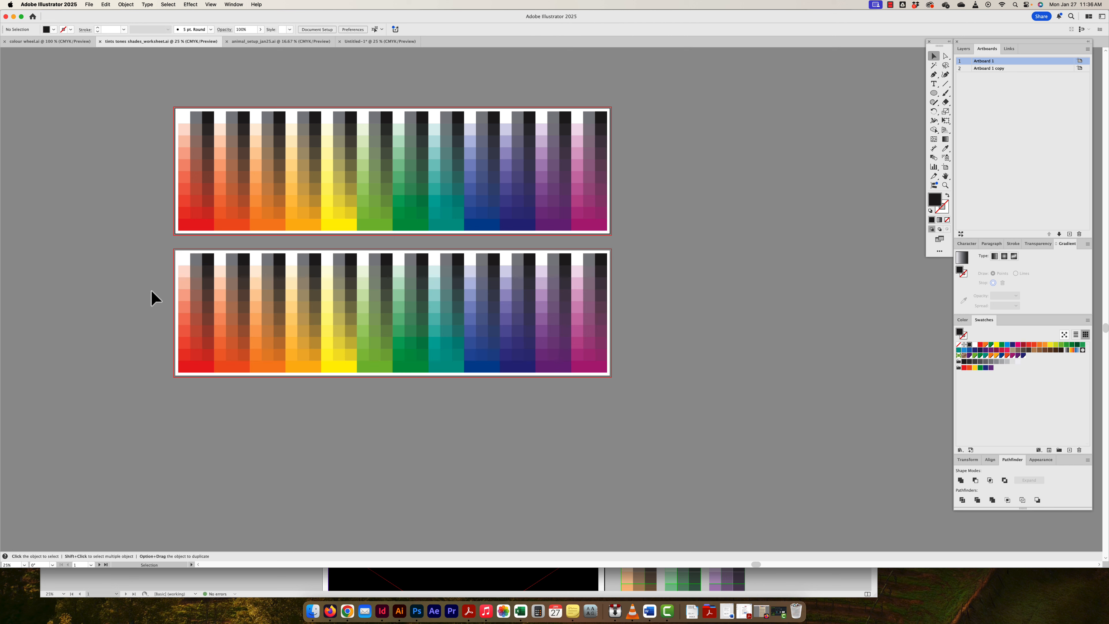
# Copy the red, yellow and blue swatch charts from the lower artboard into the fish document and place them right of its artboard
pyautogui.click(208, 370)
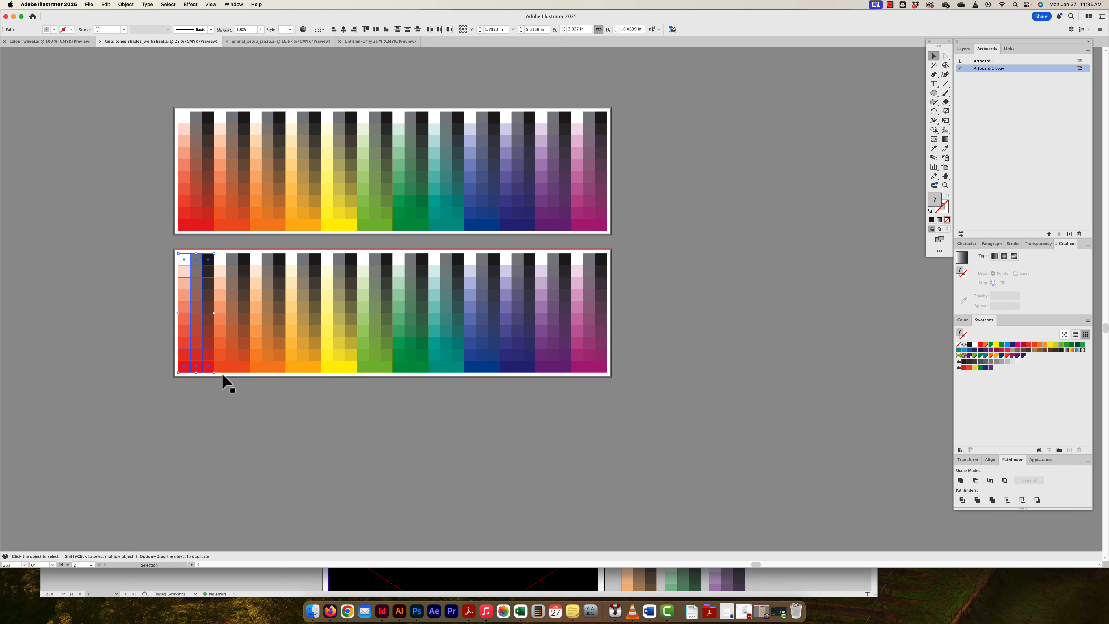
pyautogui.keyDown('shift'); pyautogui.click(350, 371); pyautogui.keyUp('shift')
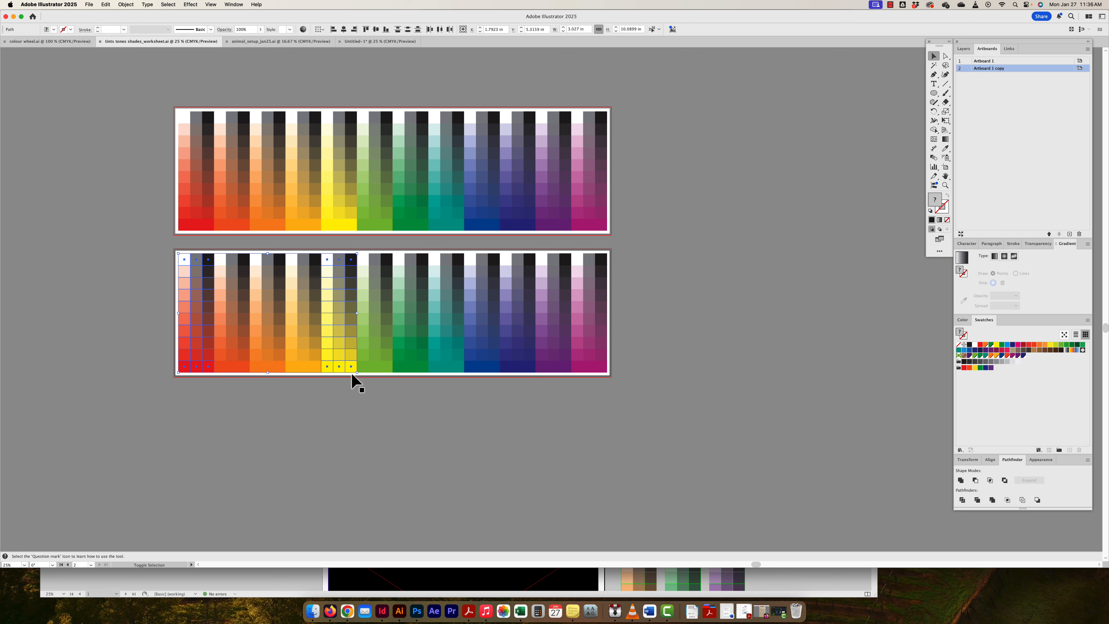
pyautogui.keyDown('shift'); pyautogui.click(494, 373); pyautogui.keyUp('shift')
pyautogui.press('super+c')
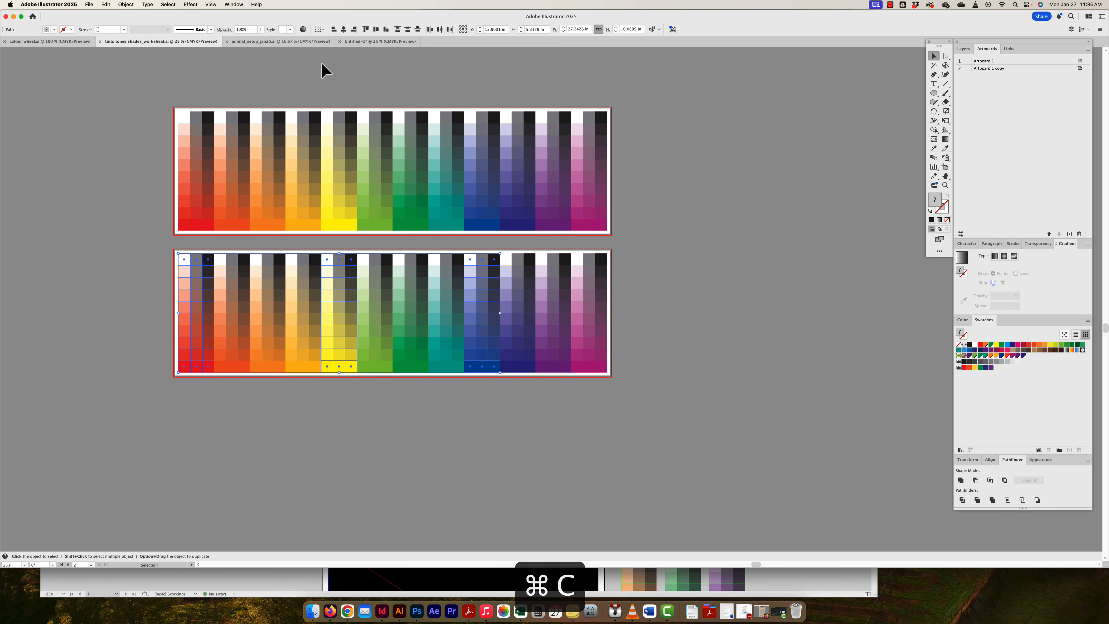
pyautogui.click(371, 42)
pyautogui.press('super+v')
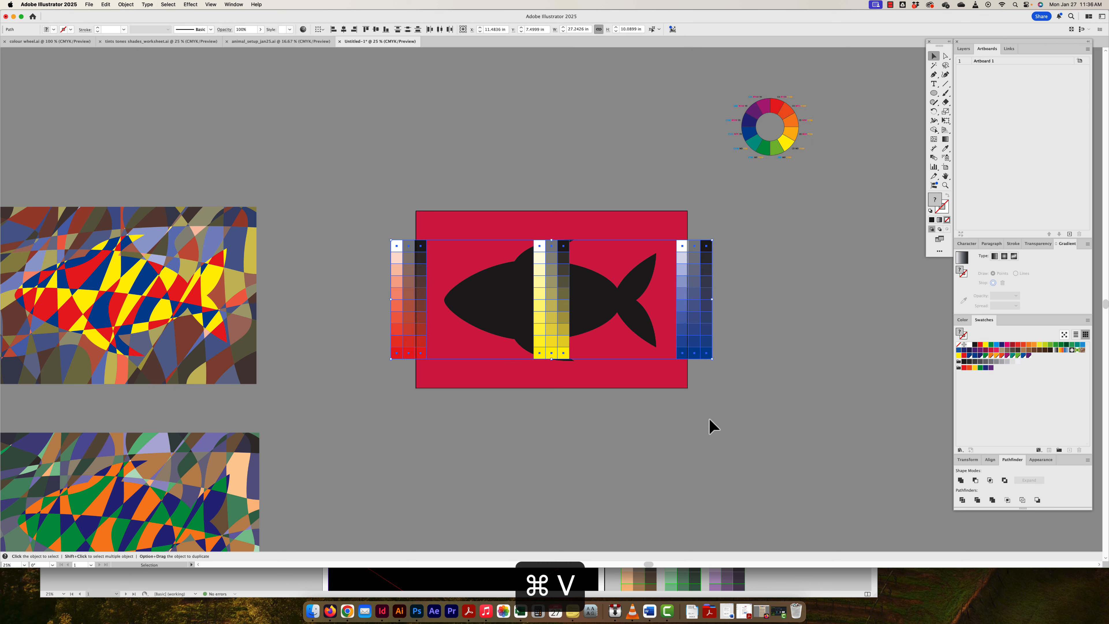
pyautogui.moveTo(409, 317); pyautogui.dragTo(559, 322)
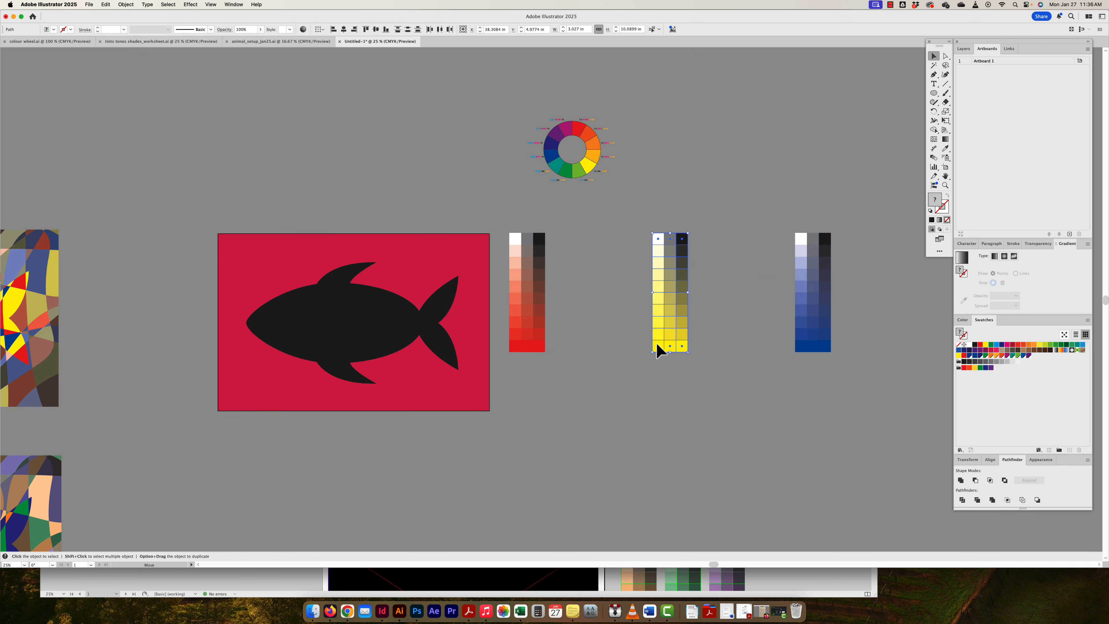
# Move the yellow and blue charts close beside the red one, leaving narrow gaps, and position all three just right of the artboard
pyautogui.moveTo(655, 347); pyautogui.dragTo(580, 339)
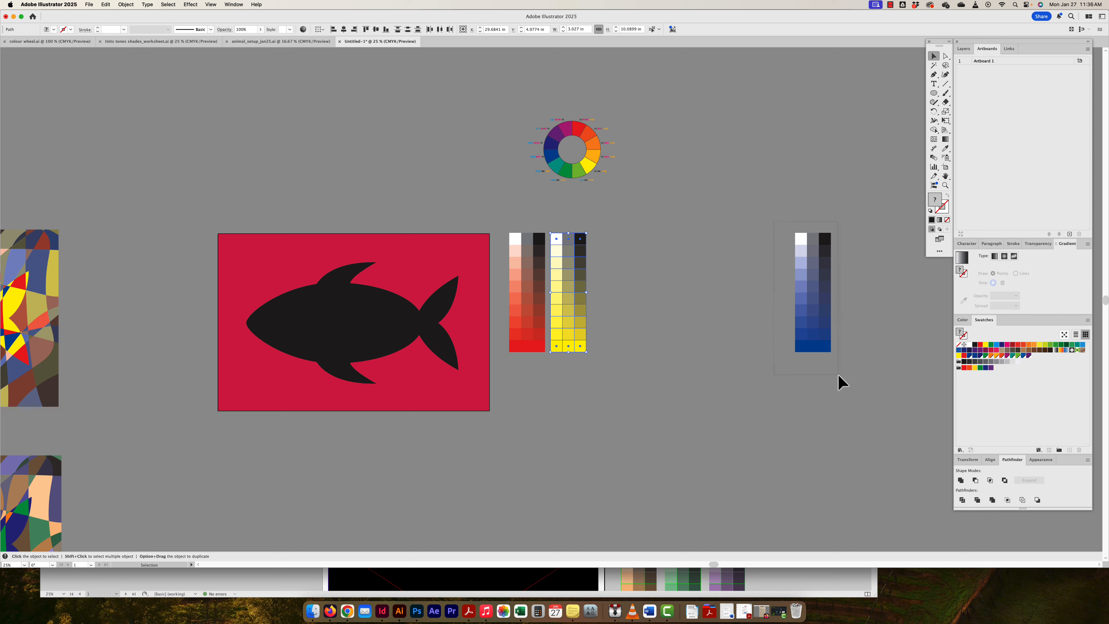
pyautogui.moveTo(825, 360); pyautogui.dragTo(621, 341)
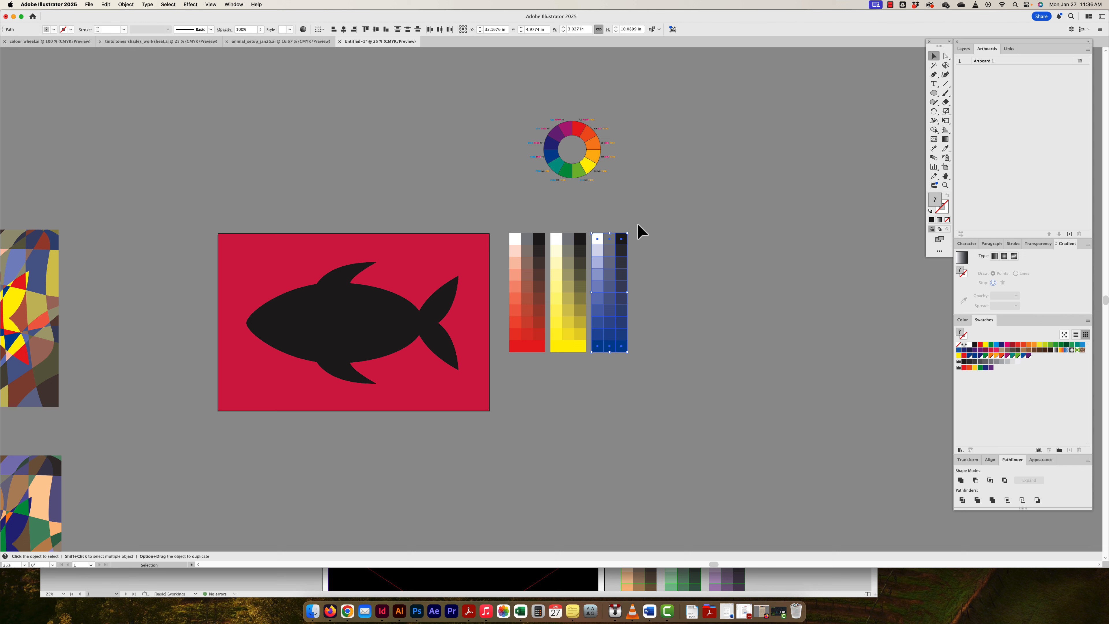
pyautogui.click(509, 353)
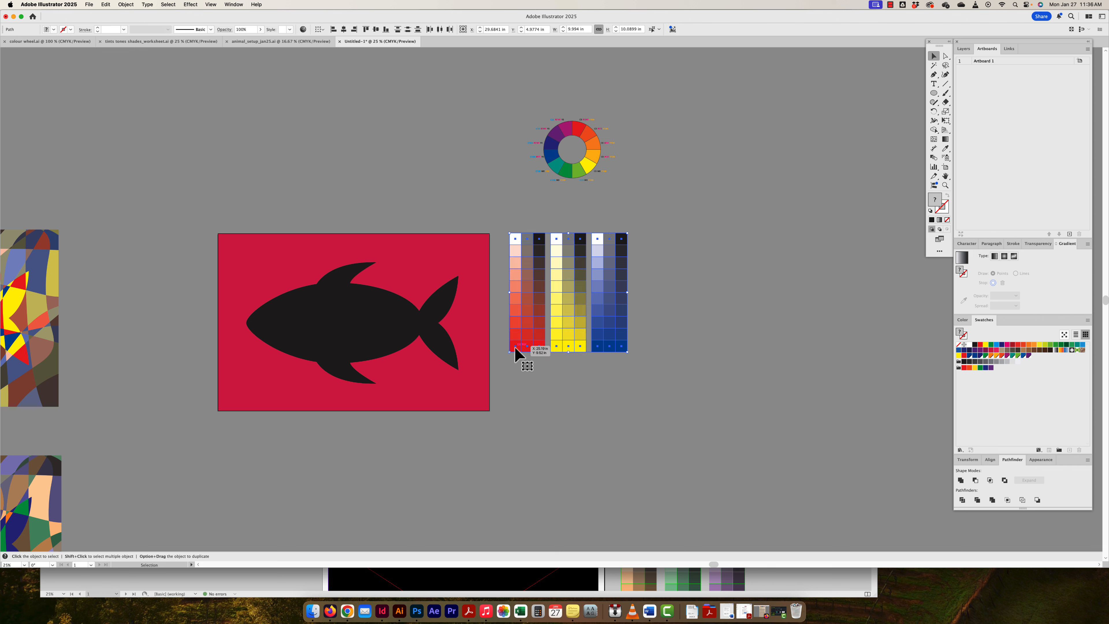
pyautogui.moveTo(512, 350); pyautogui.dragTo(505, 348)
pyautogui.click(527, 405)
pyautogui.moveTo(527, 406); pyautogui.dragTo(575, 407)
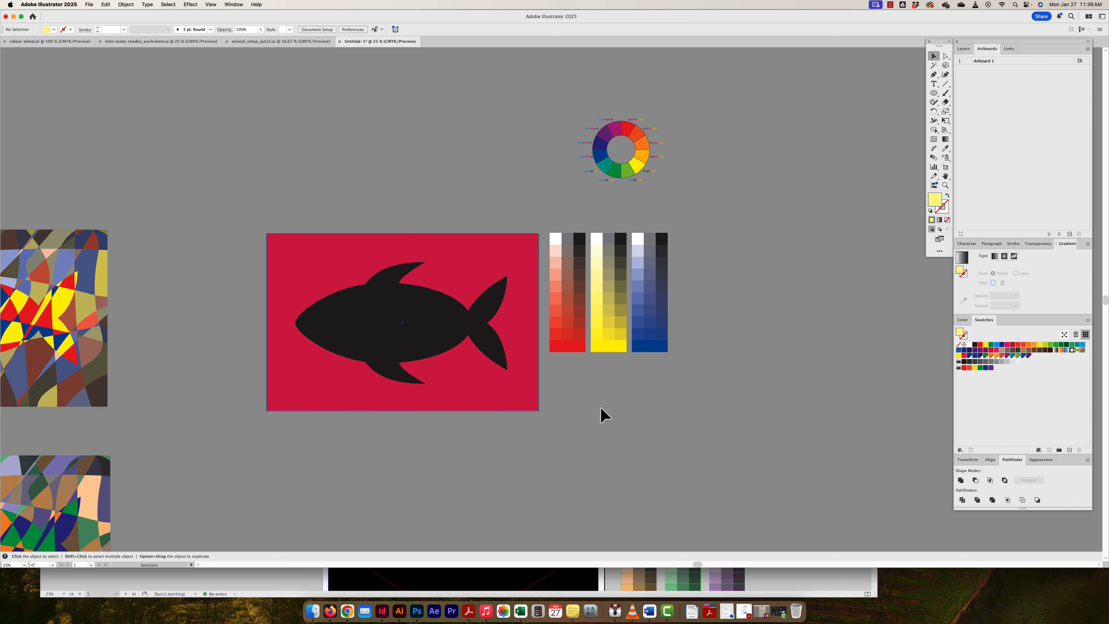
pyautogui.moveTo(665, 360); pyautogui.dragTo(654, 349)
pyautogui.click(651, 366)
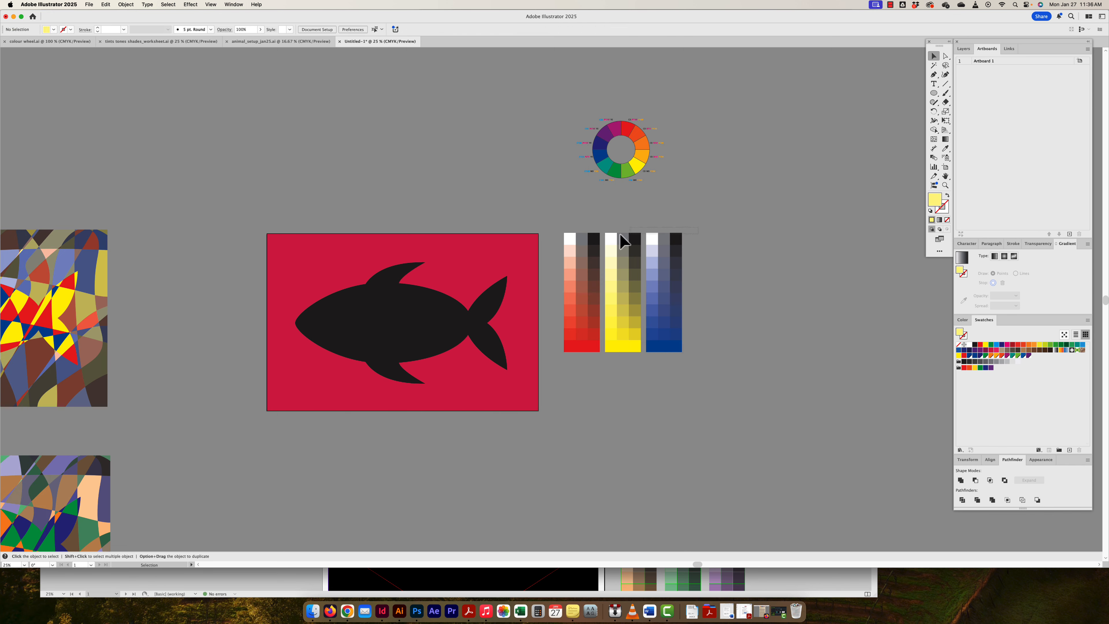
# Separate the white, grey and black top row of the three swatch charts by nudging it upward
pyautogui.moveTo(569, 239); pyautogui.dragTo(568, 241)
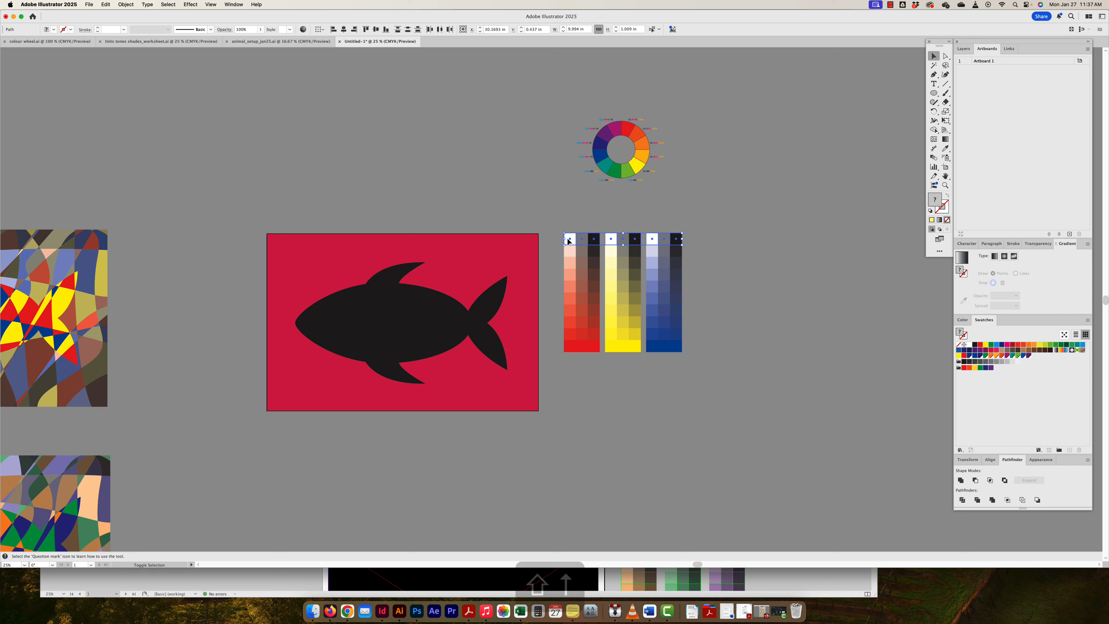
pyautogui.hotkey('shift', 'Up')
pyautogui.hotkey('shift', 'Up')
pyautogui.hotkey('shift', 'Up')
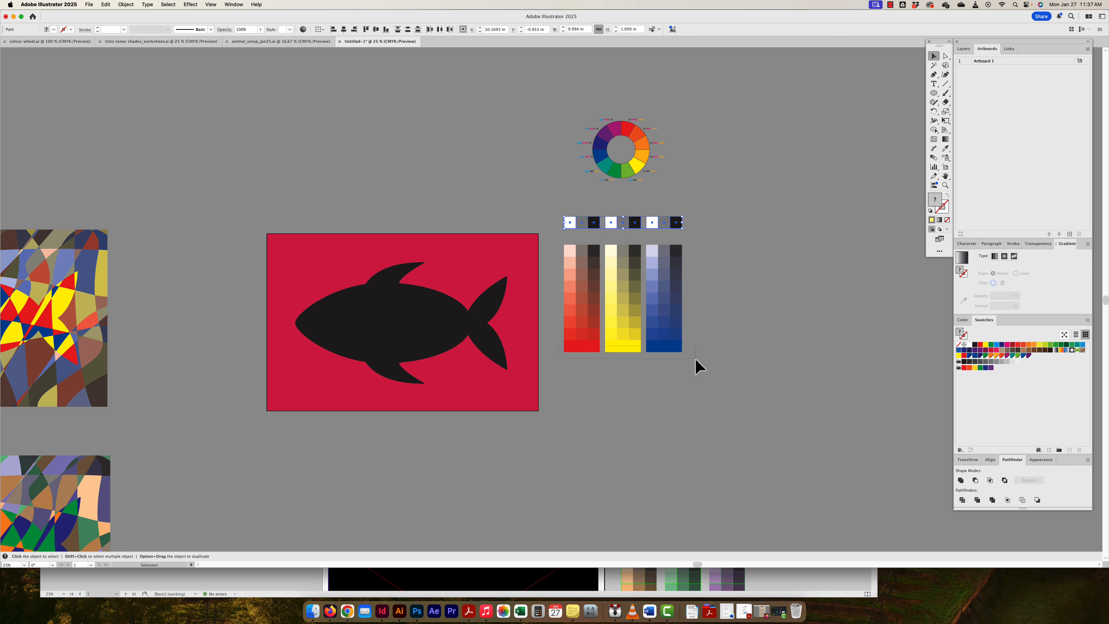
# Examine the pure-colour bottom row, the mixed middle rows and the second-lowest row of the three swatch charts by selecting each in turn
pyautogui.moveTo(695, 359); pyautogui.dragTo(695, 360)
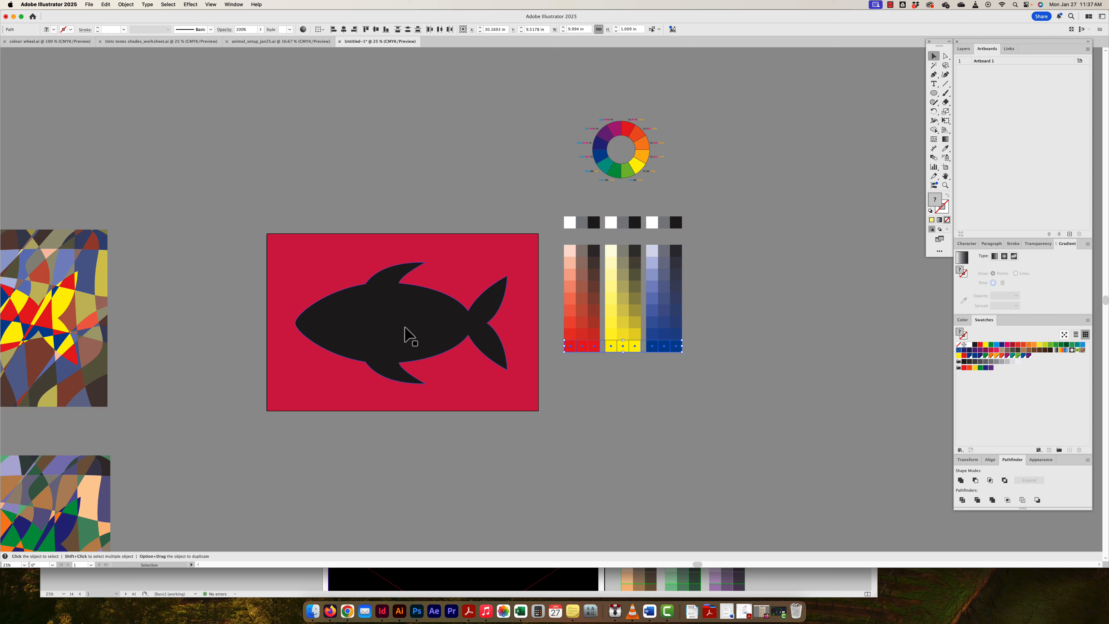
pyautogui.click(718, 339)
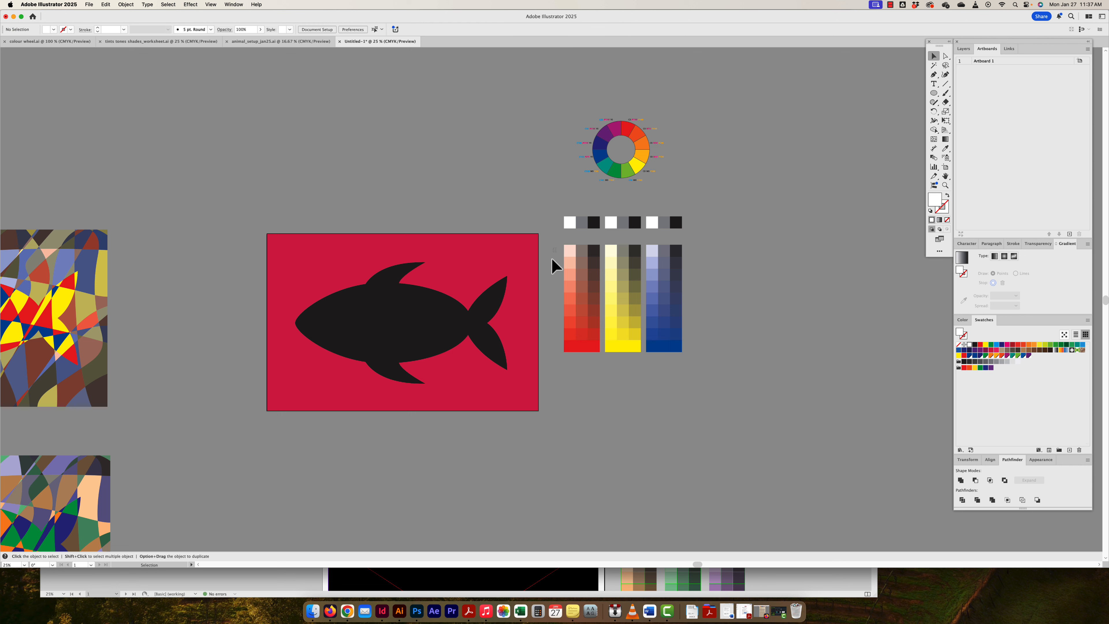
pyautogui.moveTo(699, 326); pyautogui.dragTo(700, 328)
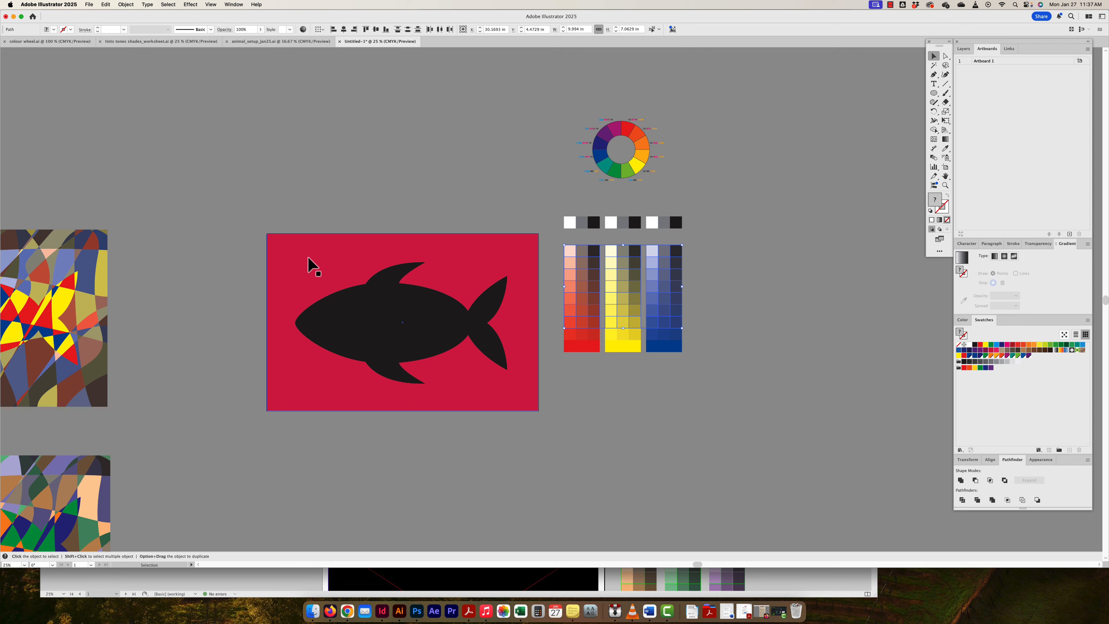
pyautogui.moveTo(691, 331); pyautogui.dragTo(559, 335)
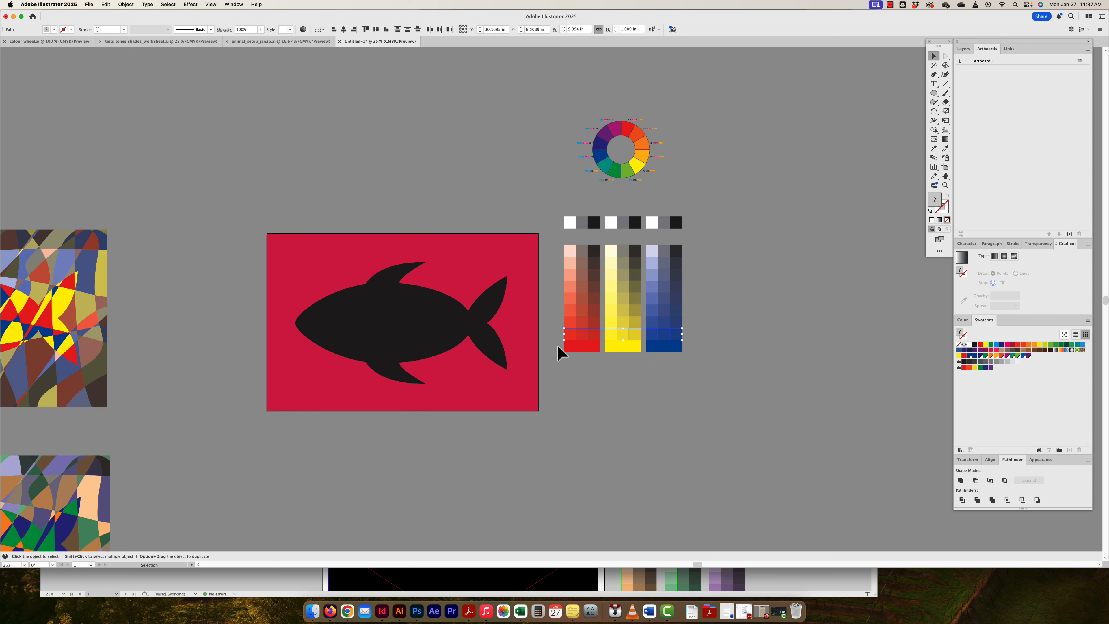
pyautogui.click(596, 359)
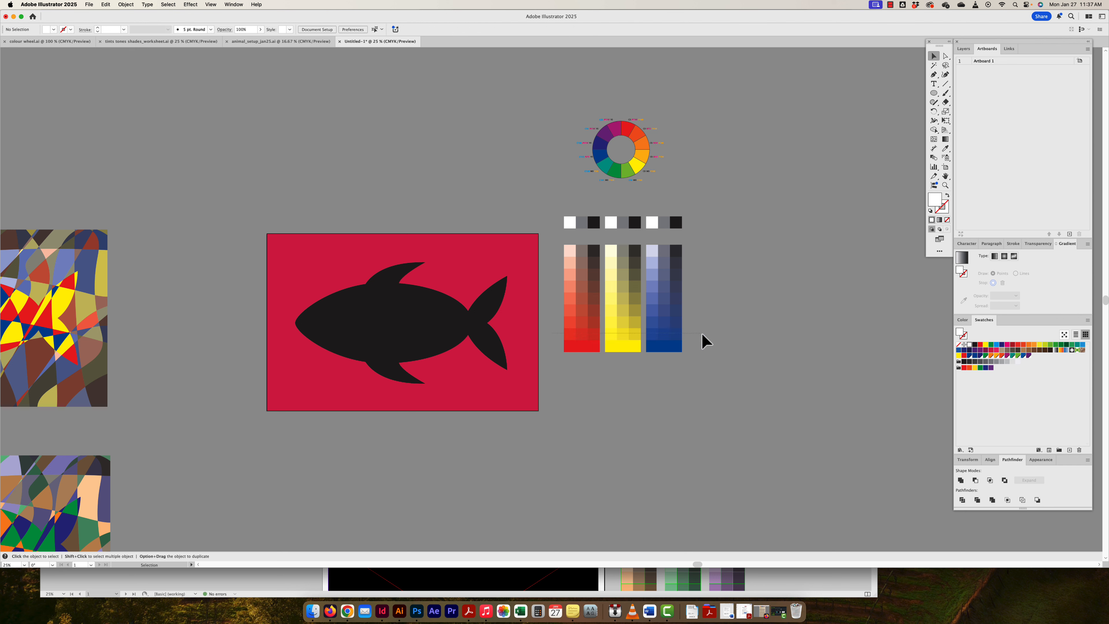
pyautogui.moveTo(705, 337); pyautogui.dragTo(704, 337)
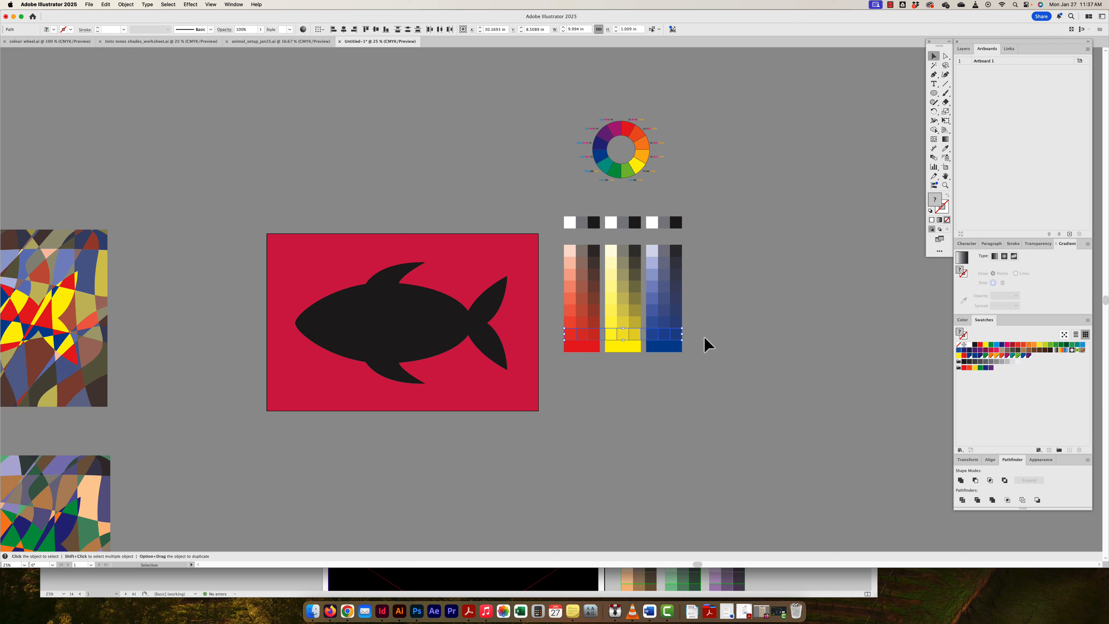
pyautogui.click(701, 342)
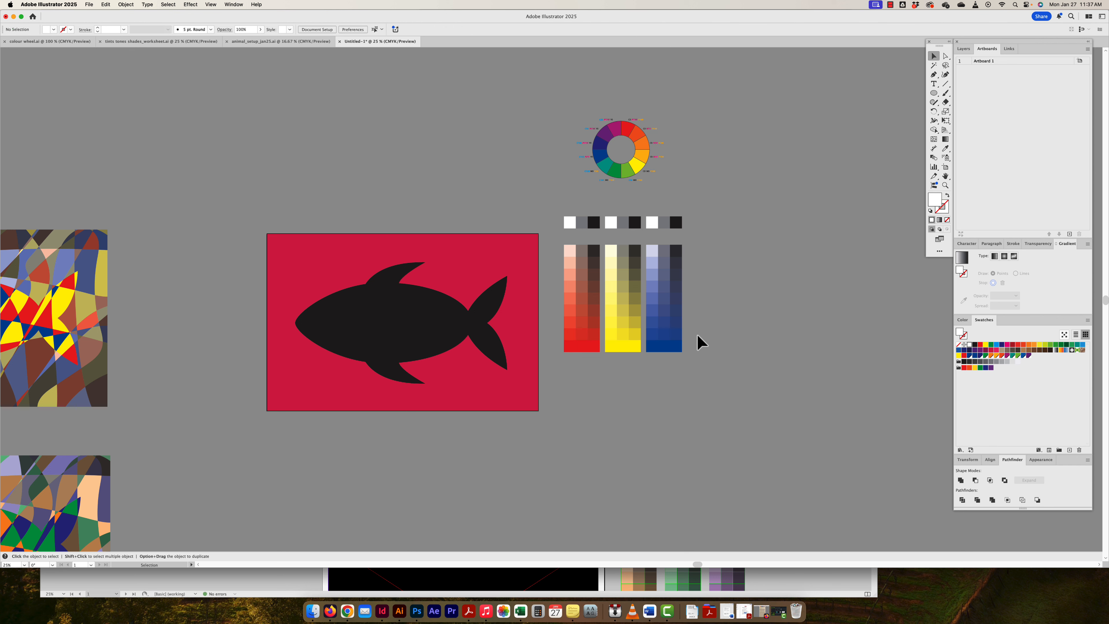
# Separate the two most saturated bottom rows of the red, yellow and blue swatch charts by nudging them downward
pyautogui.moveTo(579, 359); pyautogui.dragTo(557, 317)
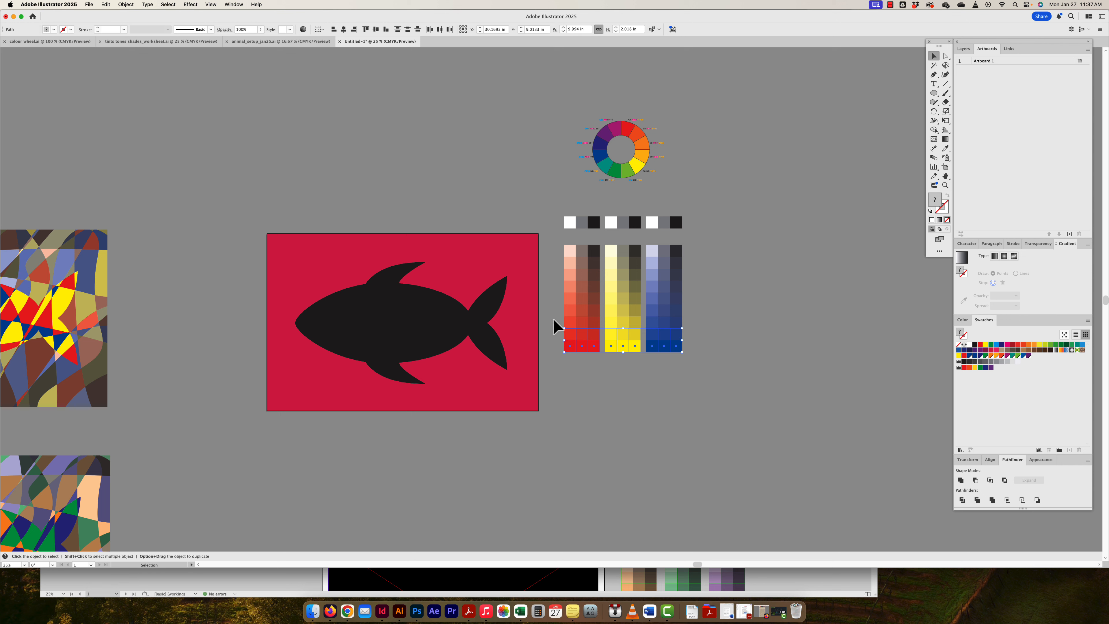
pyautogui.moveTo(700, 333); pyautogui.dragTo(695, 368)
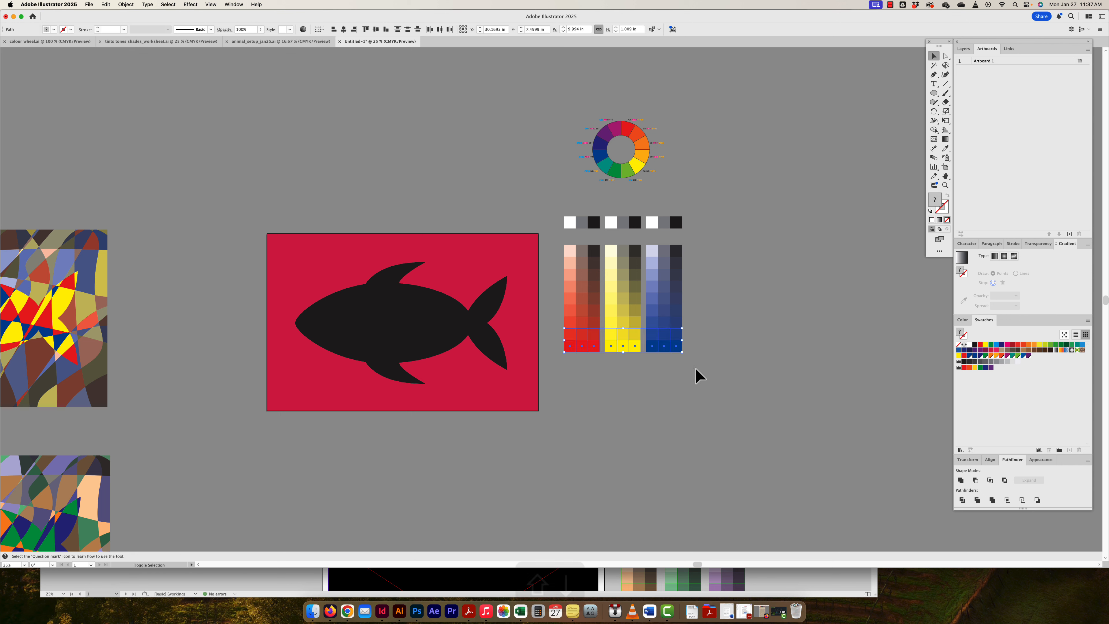
pyautogui.hotkey('shift', 'Down')
pyautogui.hotkey('shift', 'Down')
pyautogui.hotkey('shift', 'Down')
pyautogui.hotkey('shift', 'Down')
pyautogui.hotkey('shift', 'Down')
pyautogui.hotkey('shift', 'Down')
pyautogui.hotkey('shift', 'Down')
pyautogui.hotkey('shift', 'Down')
pyautogui.hotkey('shift', 'Down')
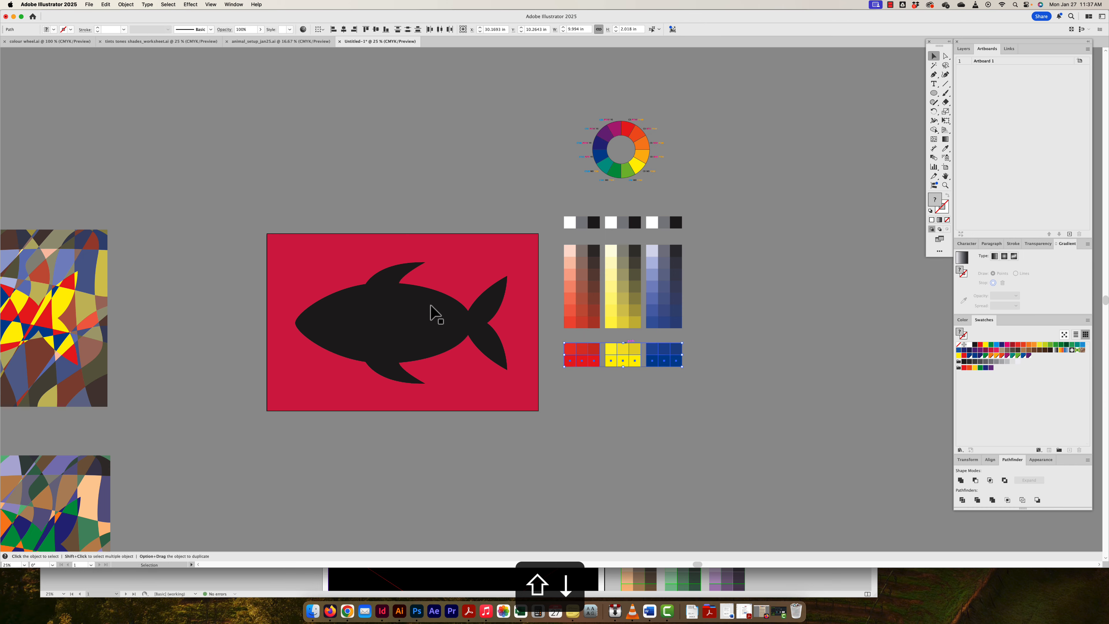
# Move all the separated swatch rows together slightly right and down, away from the artboard, and activate the Pencil tool
pyautogui.moveTo(301, 323); pyautogui.dragTo(531, 272)
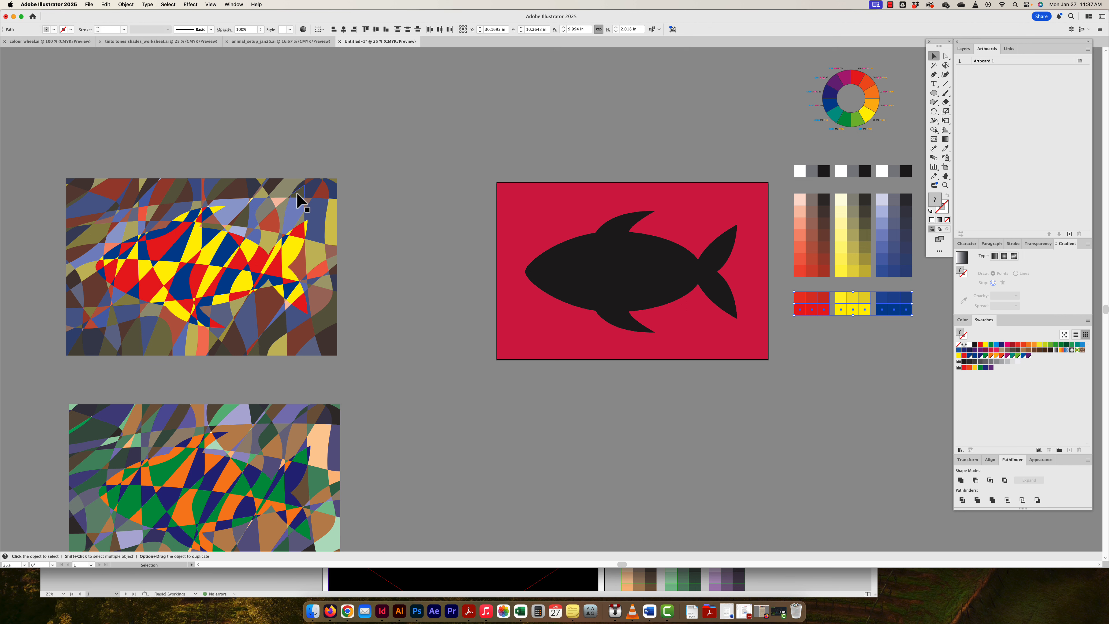
pyautogui.scroll(2, 408, 198)
pyautogui.hscroll(1, 408, 198)
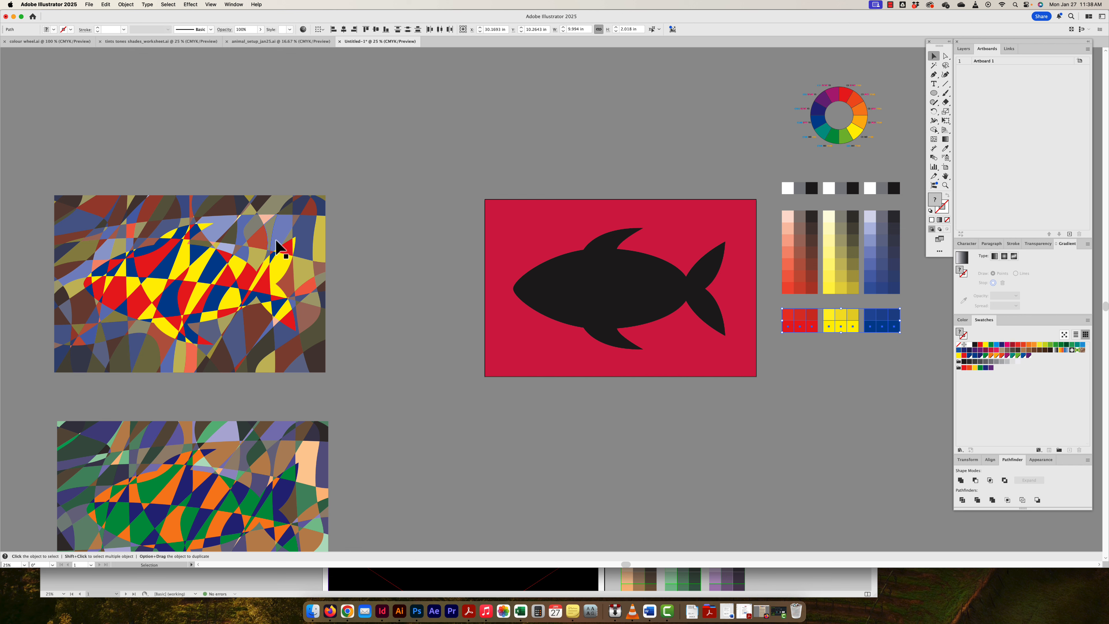
pyautogui.hscroll(5, 515, 238)
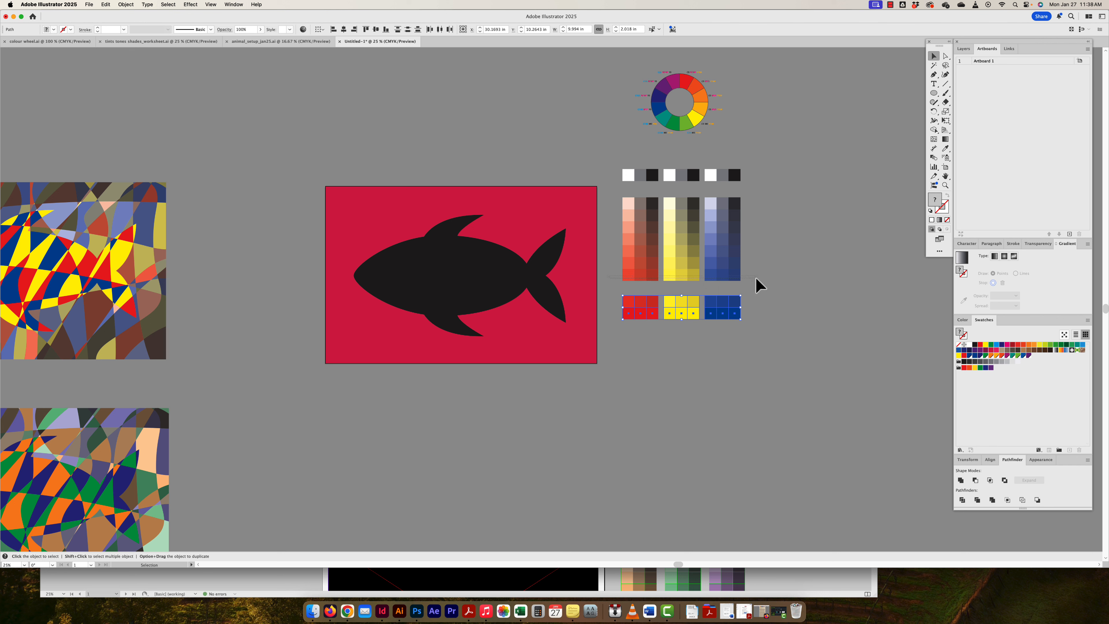
pyautogui.moveTo(756, 278); pyautogui.dragTo(756, 278)
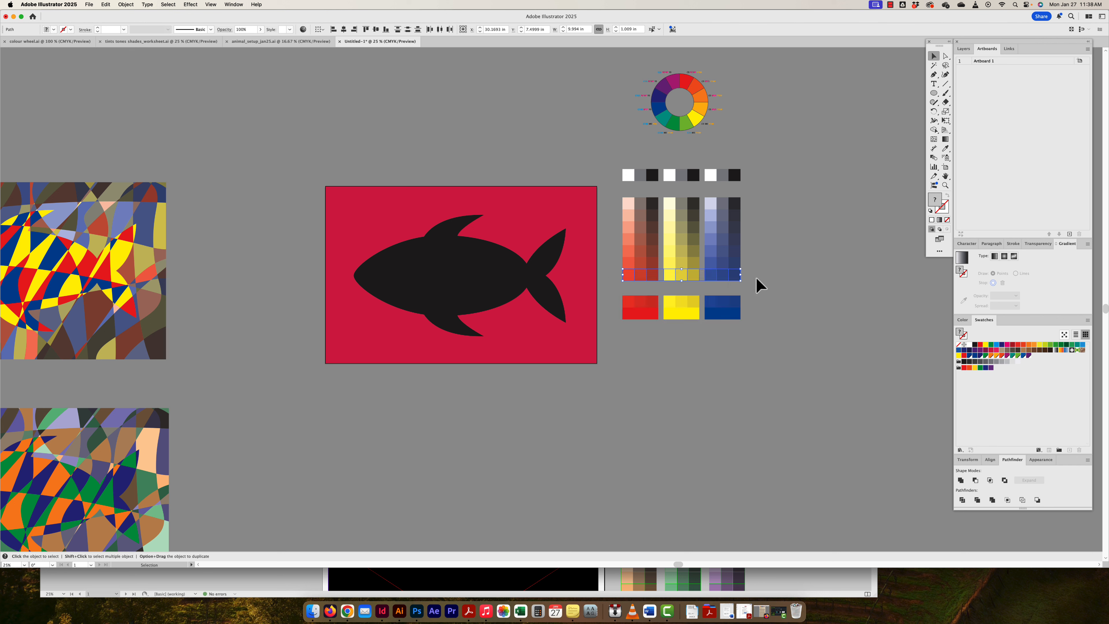
pyautogui.click(760, 290)
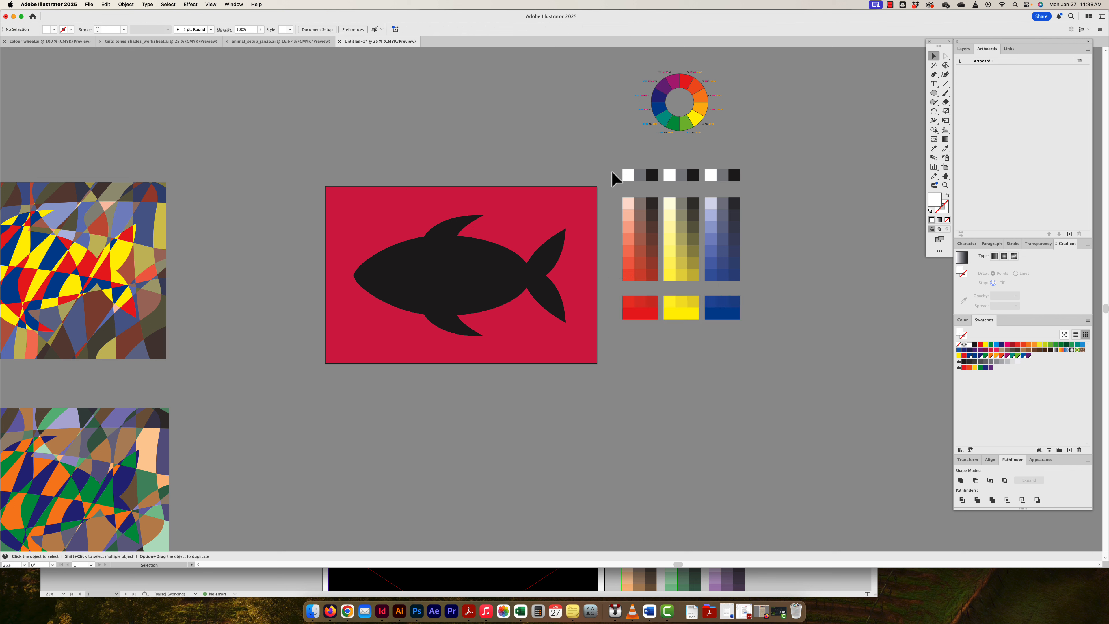
pyautogui.moveTo(714, 307); pyautogui.dragTo(744, 323)
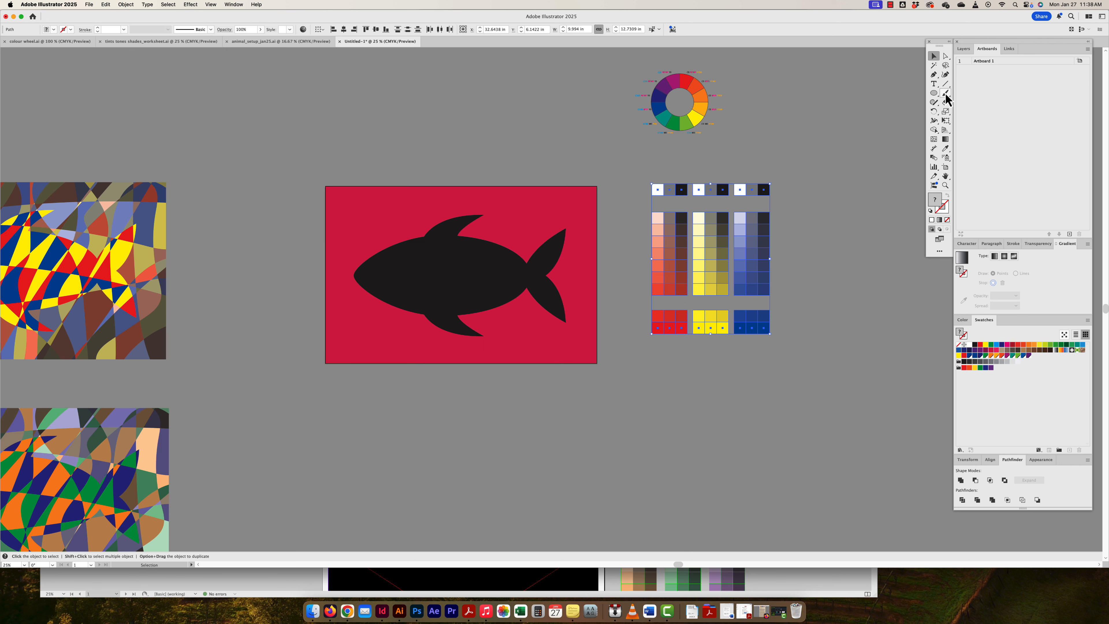
pyautogui.click(933, 104)
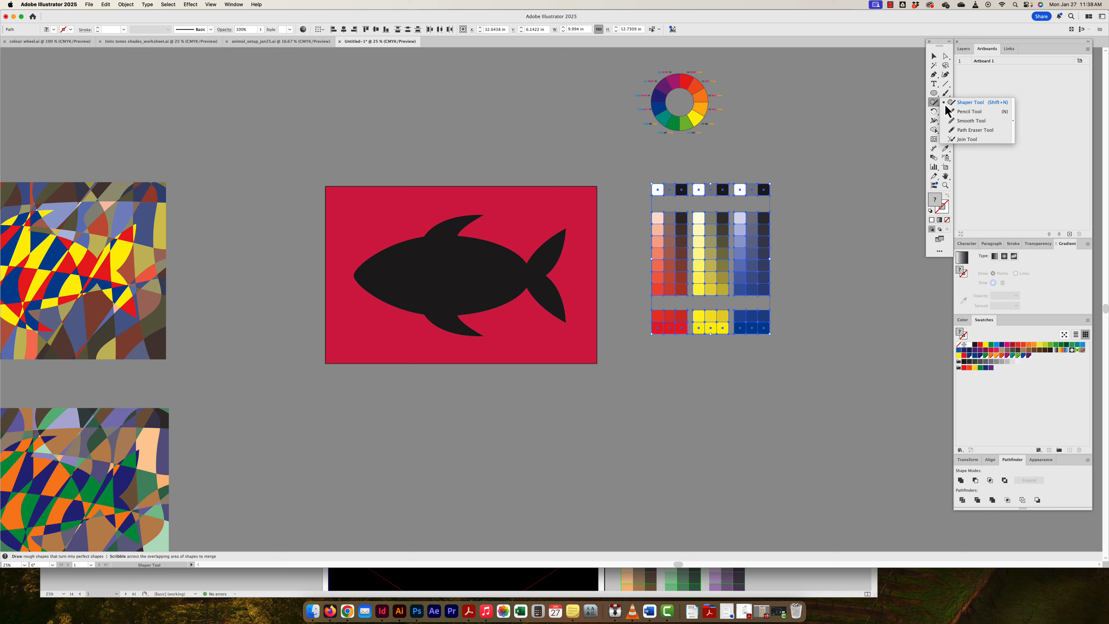
pyautogui.click(968, 110)
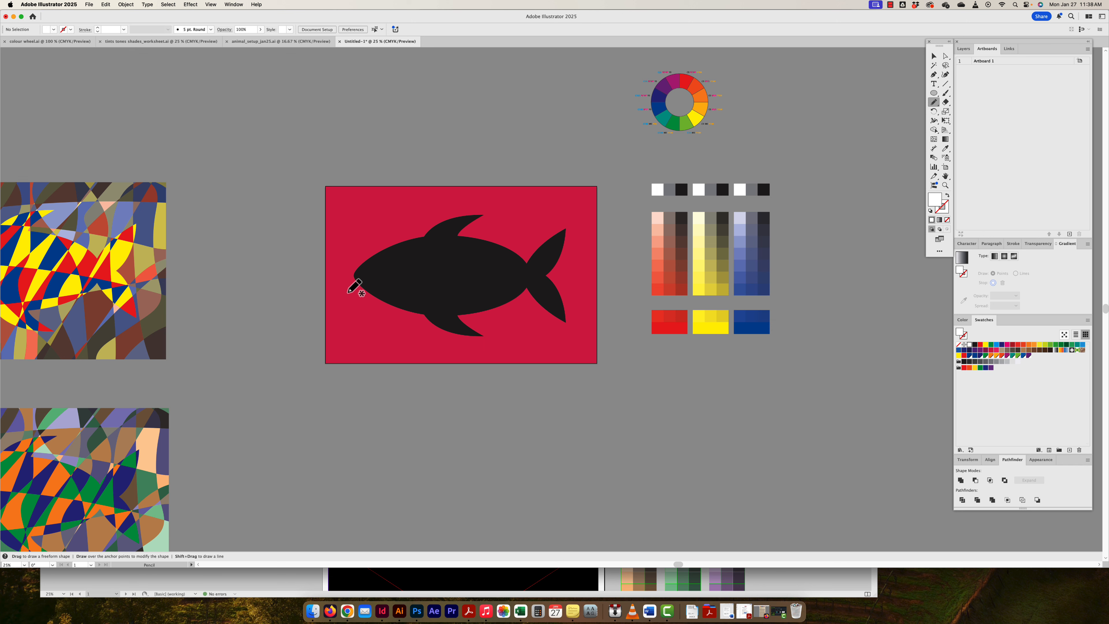
# Examine how the lines divide the sample fish designs: the checkered one, the curved primary one, and the two other colour-scheme versions below it
pyautogui.moveTo(56, 234); pyautogui.dragTo(277, 196)
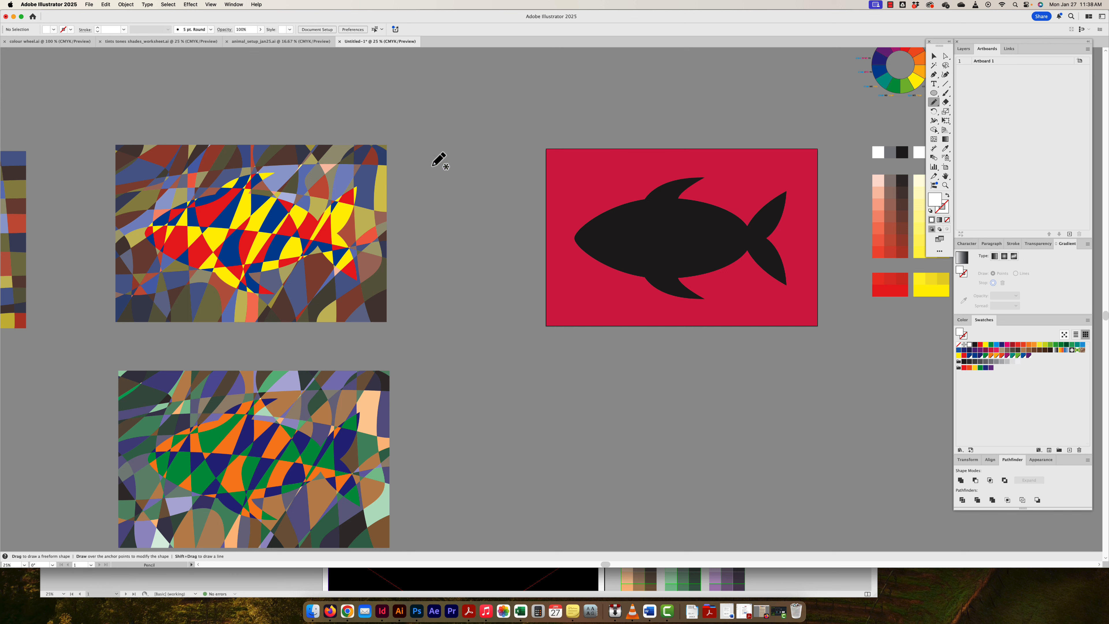
pyautogui.moveTo(513, 242); pyautogui.dragTo(271, 324)
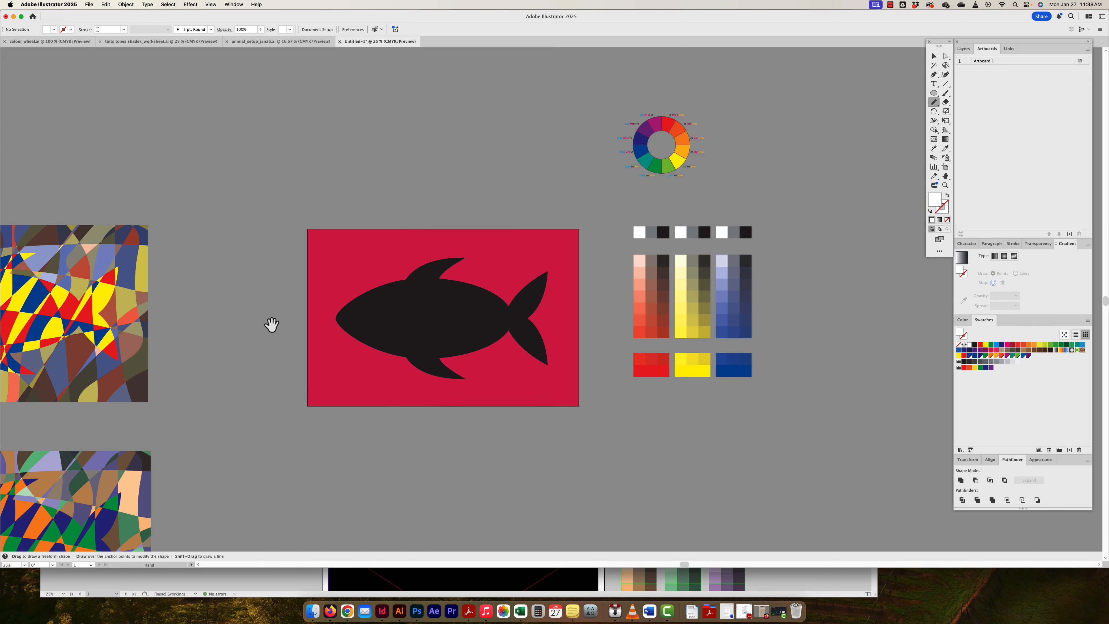
pyautogui.moveTo(136, 412); pyautogui.dragTo(308, 260)
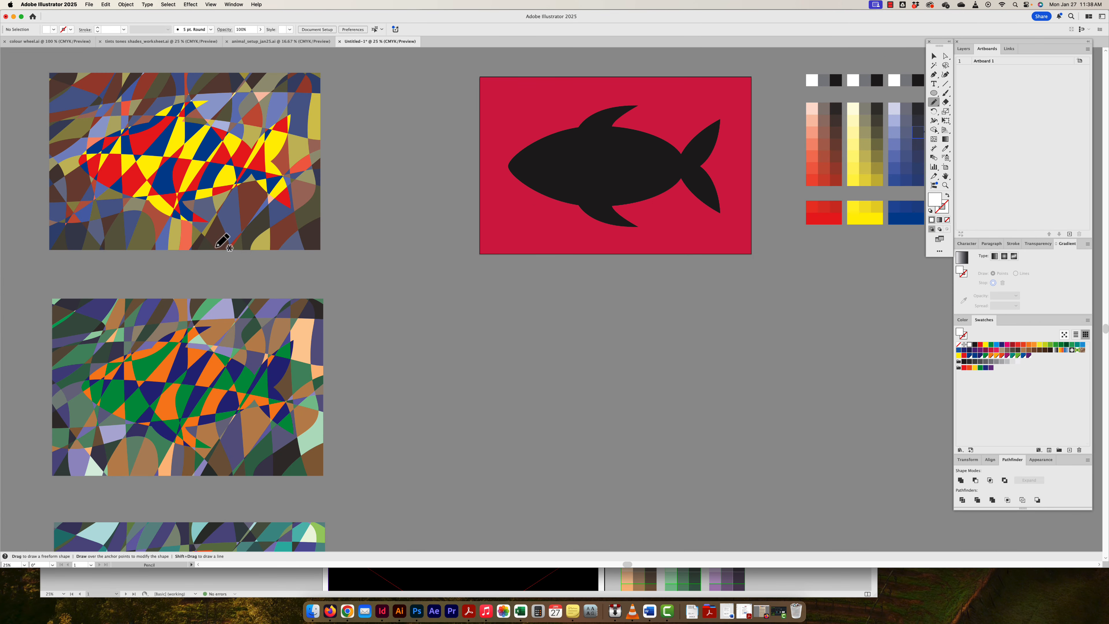
pyautogui.moveTo(224, 182); pyautogui.dragTo(292, 226)
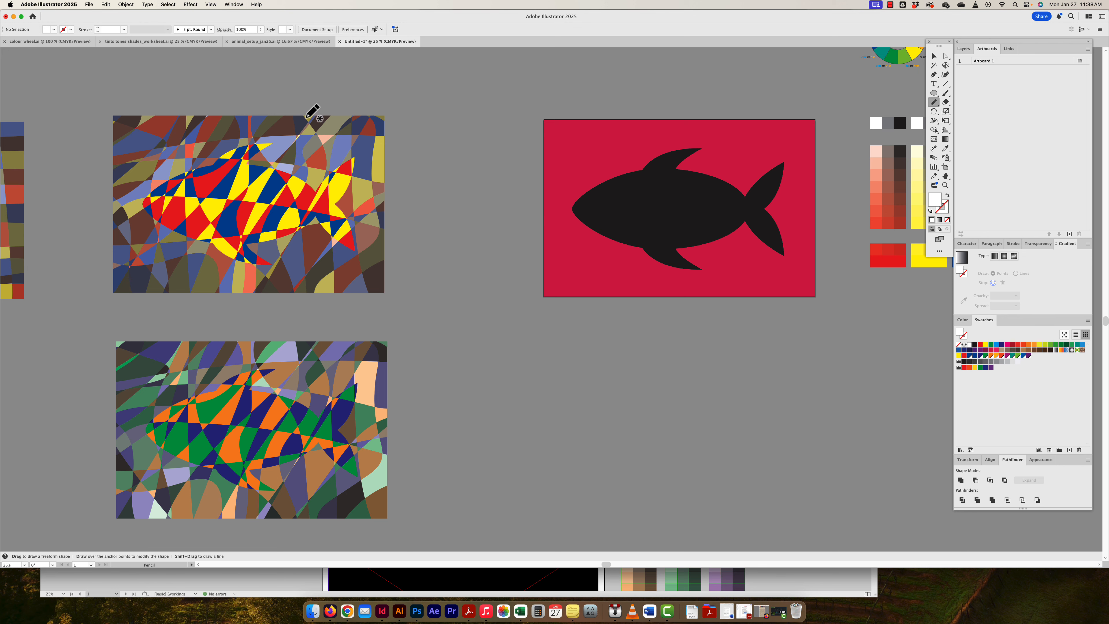
pyautogui.moveTo(495, 179); pyautogui.dragTo(286, 234)
pyautogui.moveTo(183, 293); pyautogui.dragTo(742, 309)
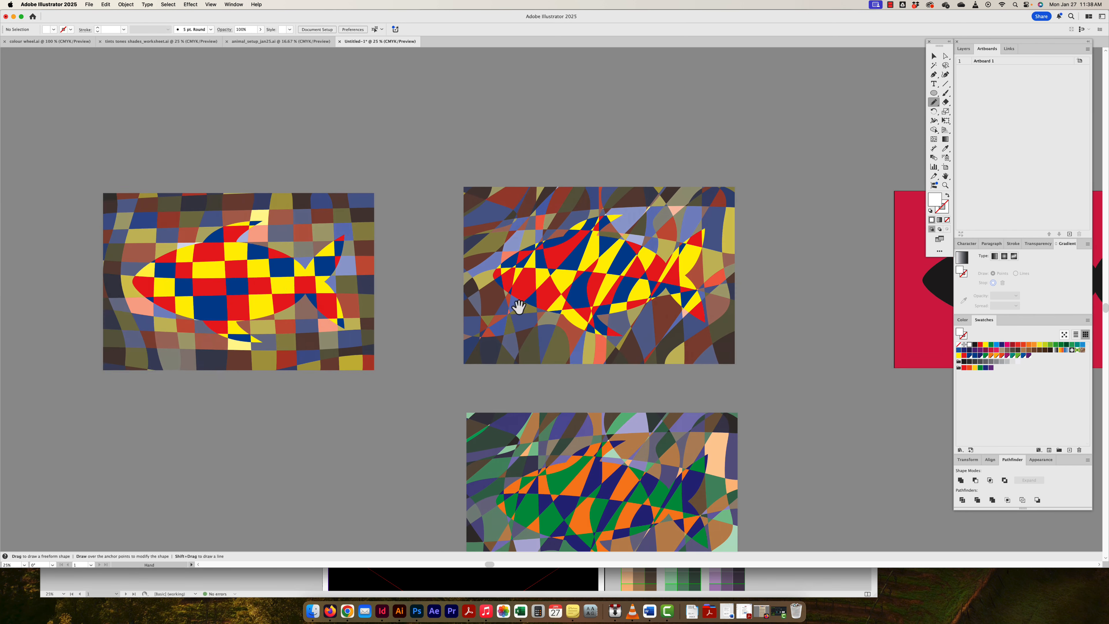
pyautogui.moveTo(519, 306); pyautogui.dragTo(631, 310)
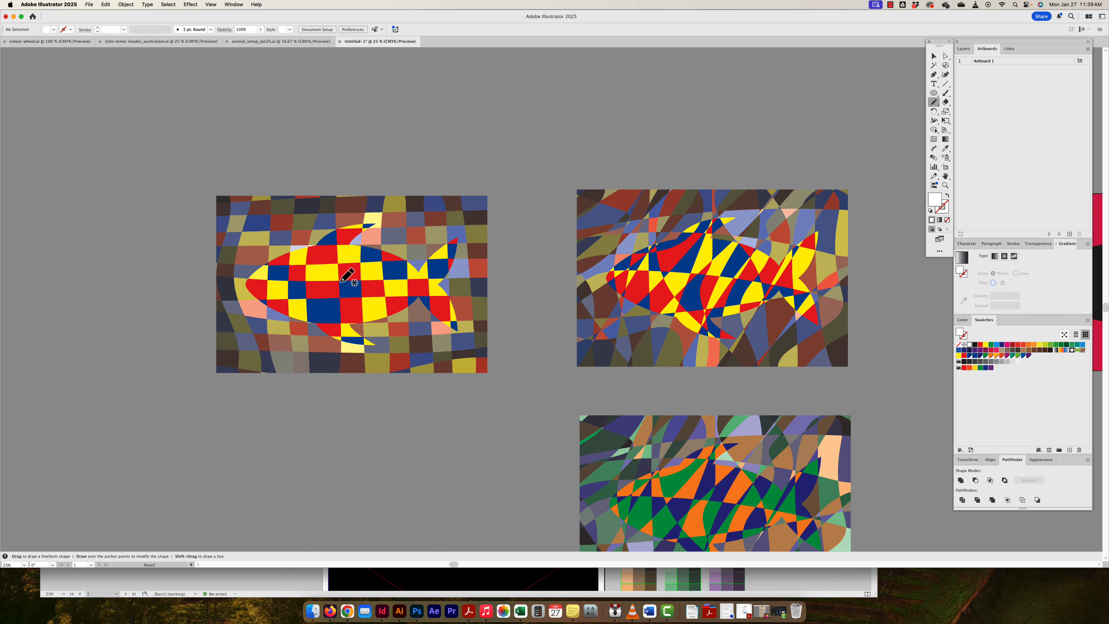
pyautogui.hscroll(10, 347, 275)
pyautogui.scroll(-4, 347, 275)
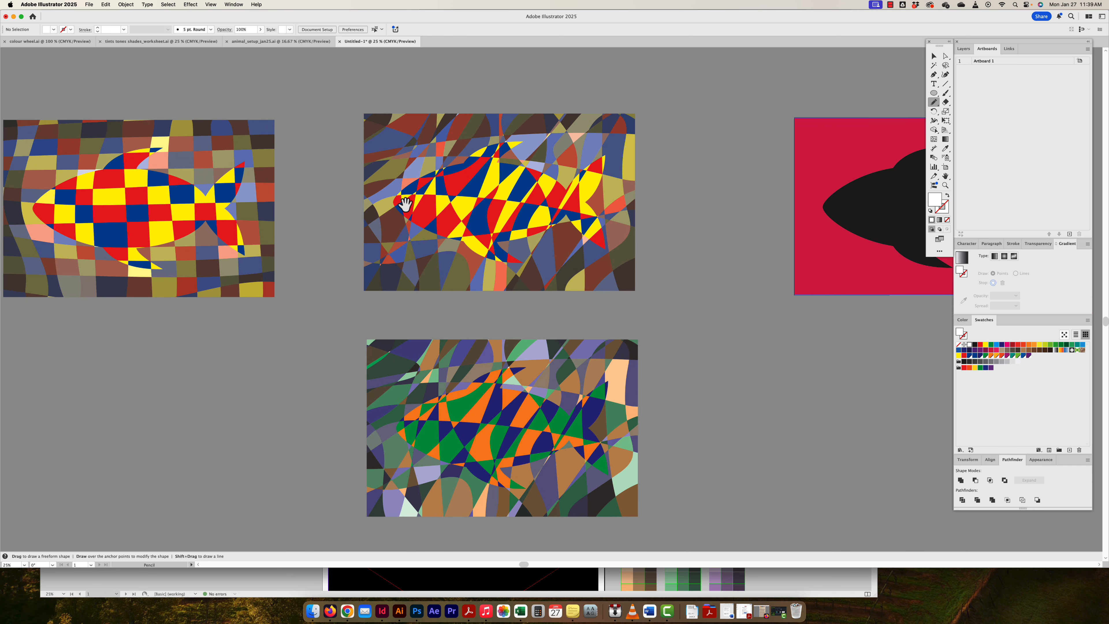
pyautogui.scroll(-2, 405, 204)
pyautogui.hscroll(1, 405, 204)
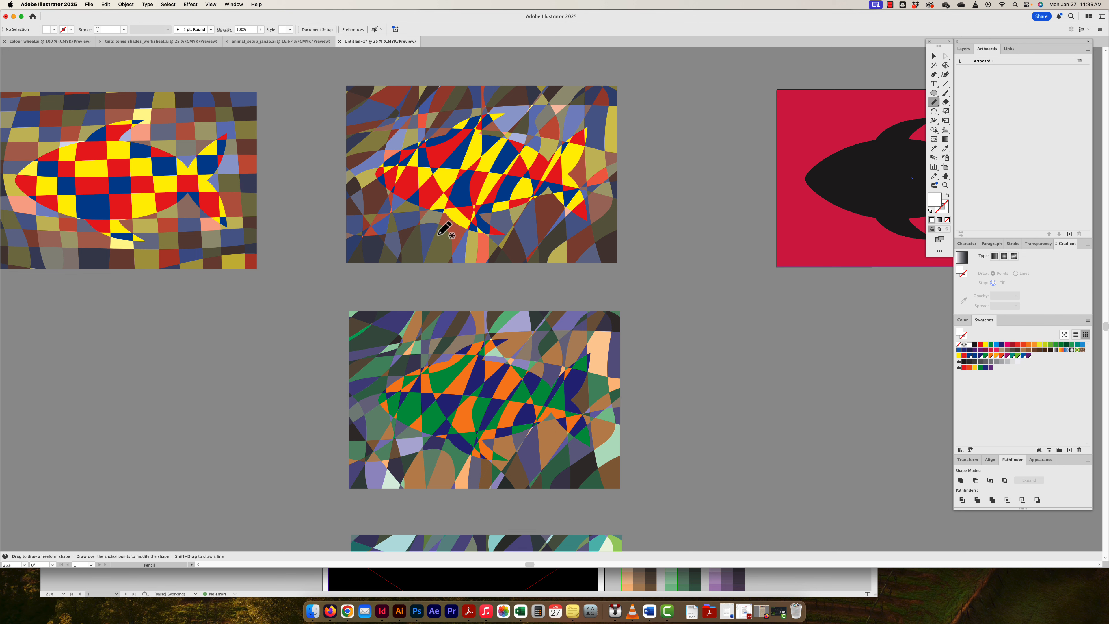
pyautogui.scroll(-4, 476, 266)
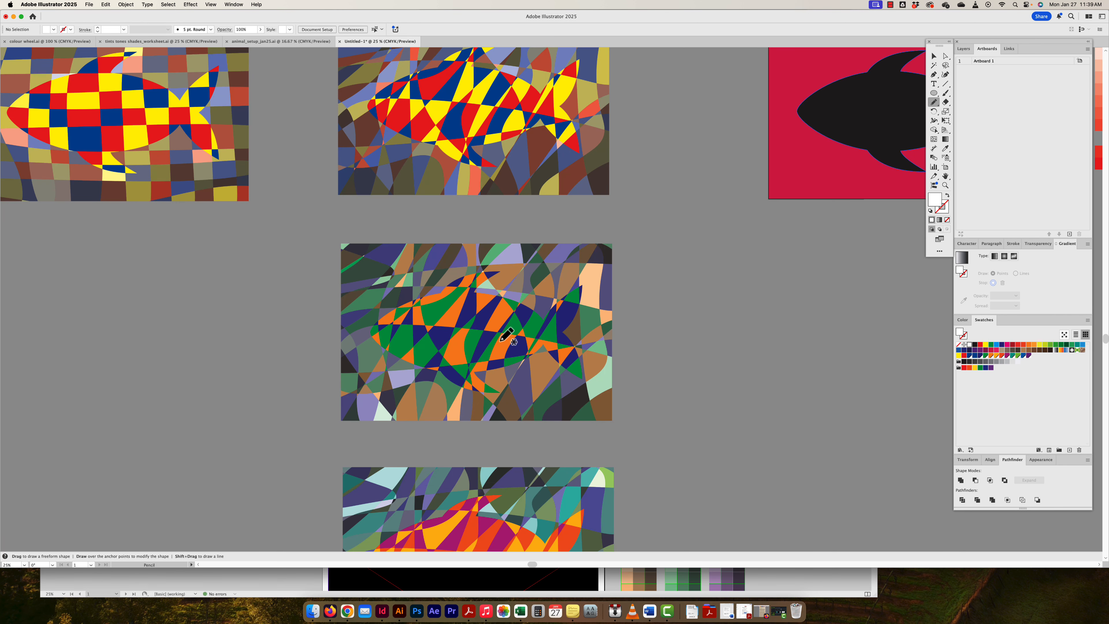
pyautogui.scroll(-5, 483, 317)
pyautogui.scroll(8, 520, 387)
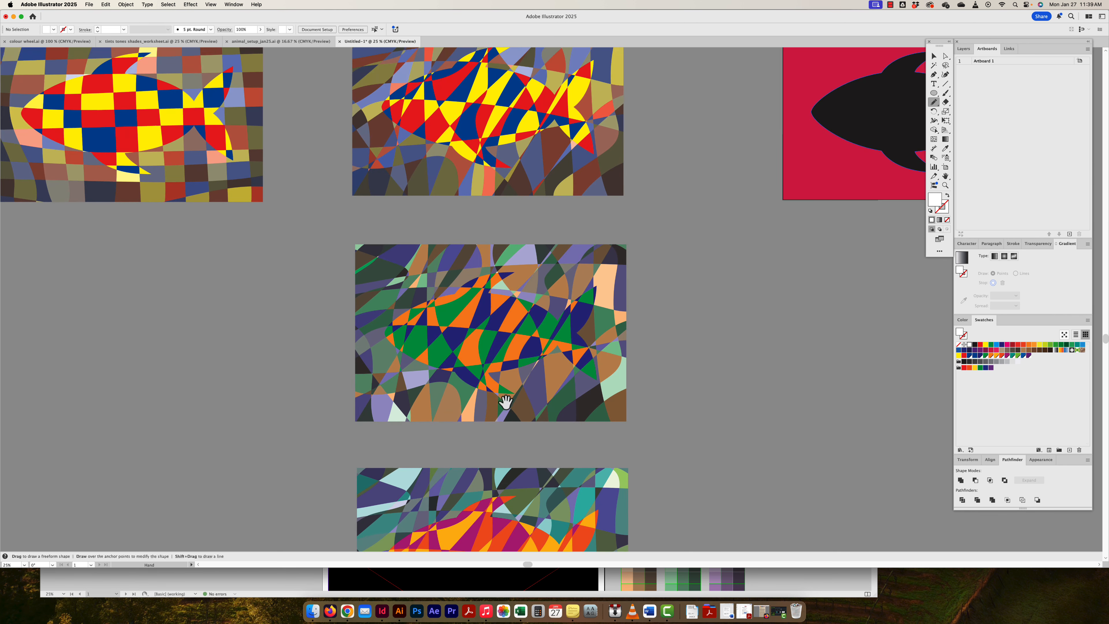
pyautogui.hscroll(3, 502, 371)
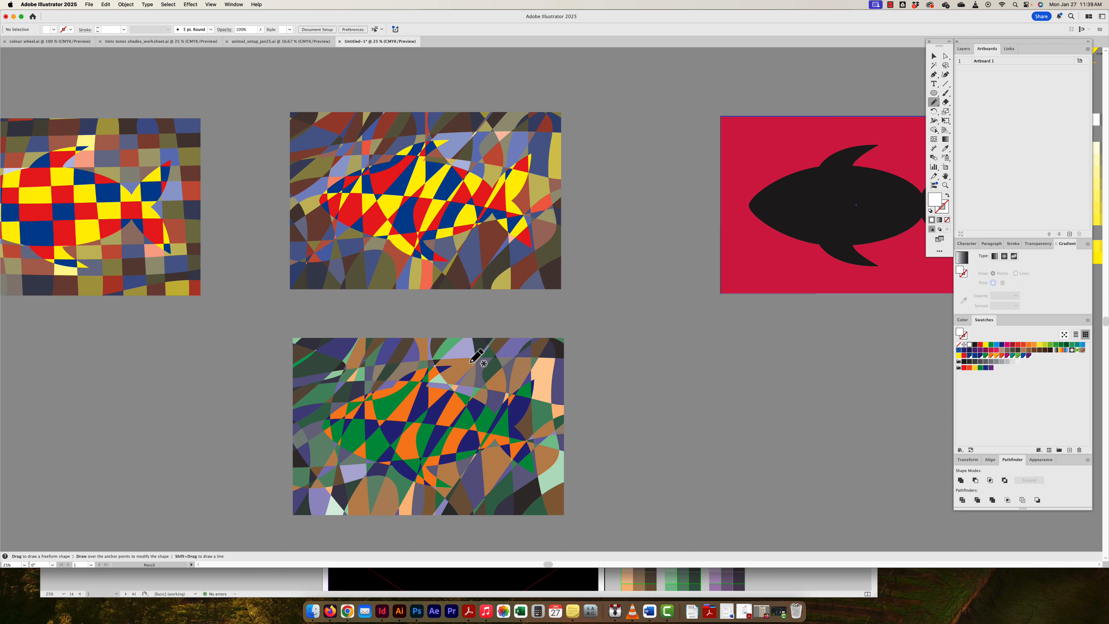
pyautogui.scroll(-10, 476, 356)
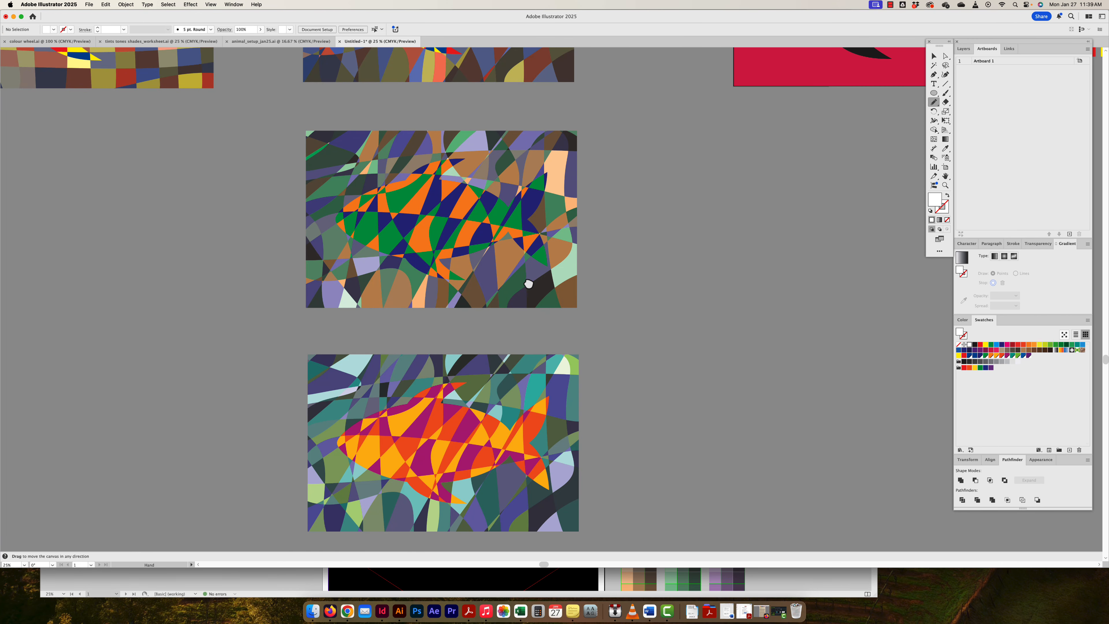
pyautogui.scroll(16, 528, 284)
pyautogui.hscroll(17, 528, 284)
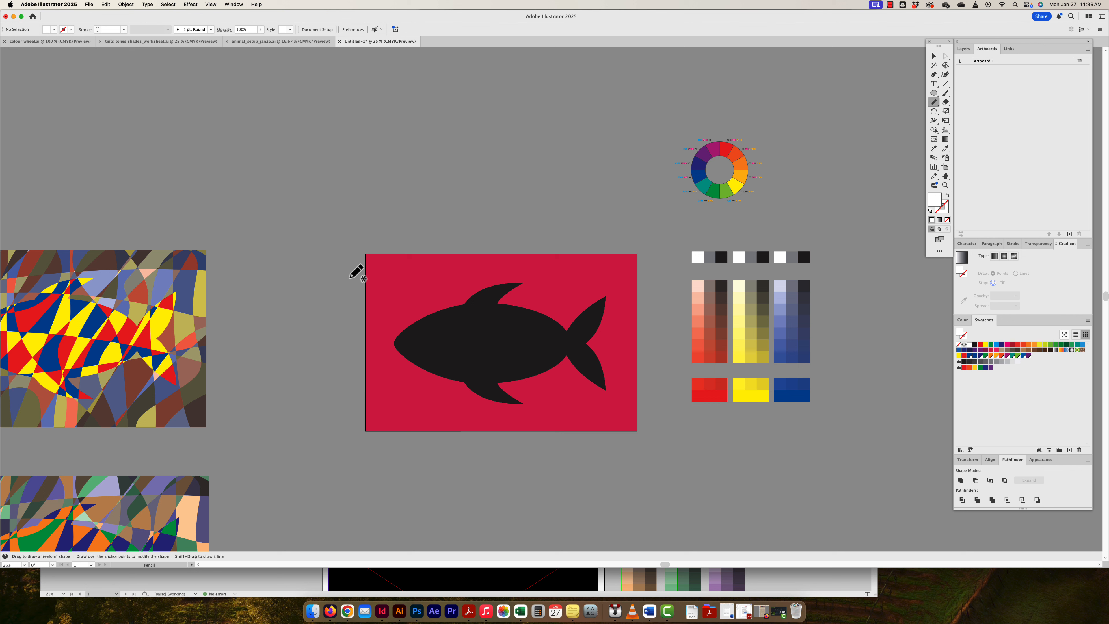
# Draw overlapping freehand Pencil curves over the fish and red background, running vertically, horizontally and diagonally and looping past the artboard edges
pyautogui.moveTo(349, 278)
pyautogui.mouseDown()
pyautogui.moveTo(367, 238)
pyautogui.moveTo(371, 375)
pyautogui.moveTo(382, 428)
pyautogui.moveTo(395, 439)
pyautogui.moveTo(405, 237)
pyautogui.moveTo(435, 265)
pyautogui.moveTo(425, 411)
pyautogui.moveTo(435, 465)
pyautogui.moveTo(466, 344)
pyautogui.moveTo(462, 262)
pyautogui.moveTo(473, 247)
pyautogui.moveTo(491, 279)
pyautogui.moveTo(487, 391)
pyautogui.moveTo(511, 438)
pyautogui.moveTo(538, 447)
pyautogui.moveTo(535, 398)
pyautogui.moveTo(506, 346)
pyautogui.moveTo(516, 290)
pyautogui.moveTo(545, 250)
pyautogui.moveTo(581, 258)
pyautogui.moveTo(551, 305)
pyautogui.moveTo(542, 355)
pyautogui.moveTo(568, 435)
pyautogui.moveTo(596, 461)
pyautogui.moveTo(587, 319)
pyautogui.moveTo(615, 285)
pyautogui.moveTo(615, 252)
pyautogui.moveTo(648, 250)
pyautogui.moveTo(650, 284)
pyautogui.moveTo(625, 313)
pyautogui.moveTo(621, 366)
pyautogui.moveTo(648, 426)
pyautogui.moveTo(646, 452)
pyautogui.mouseUp()
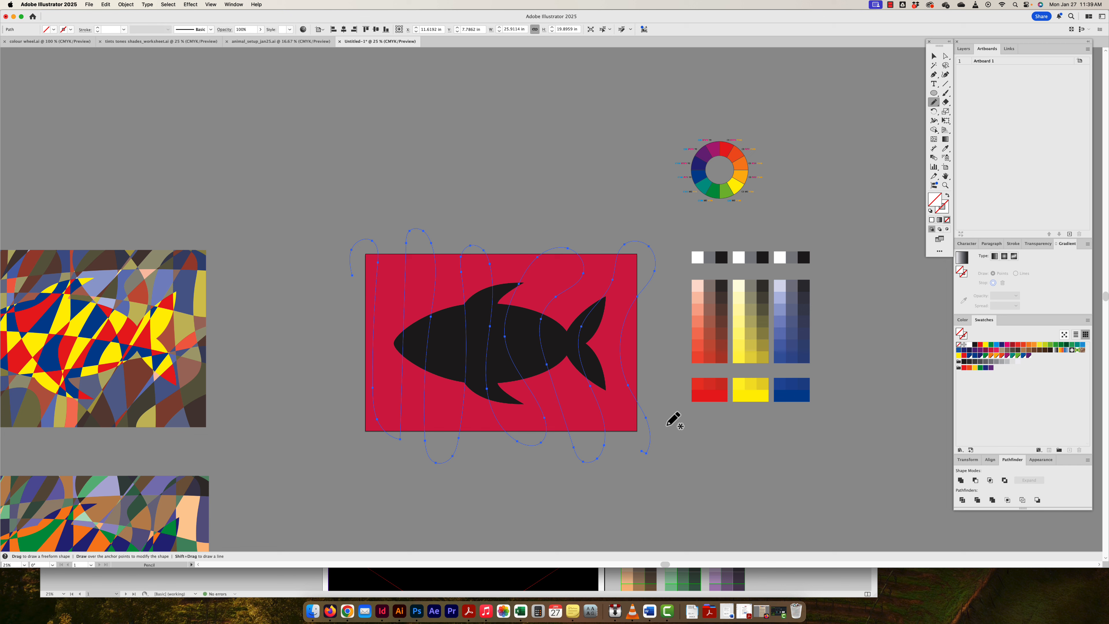
pyautogui.hscroll(-1, 667, 426)
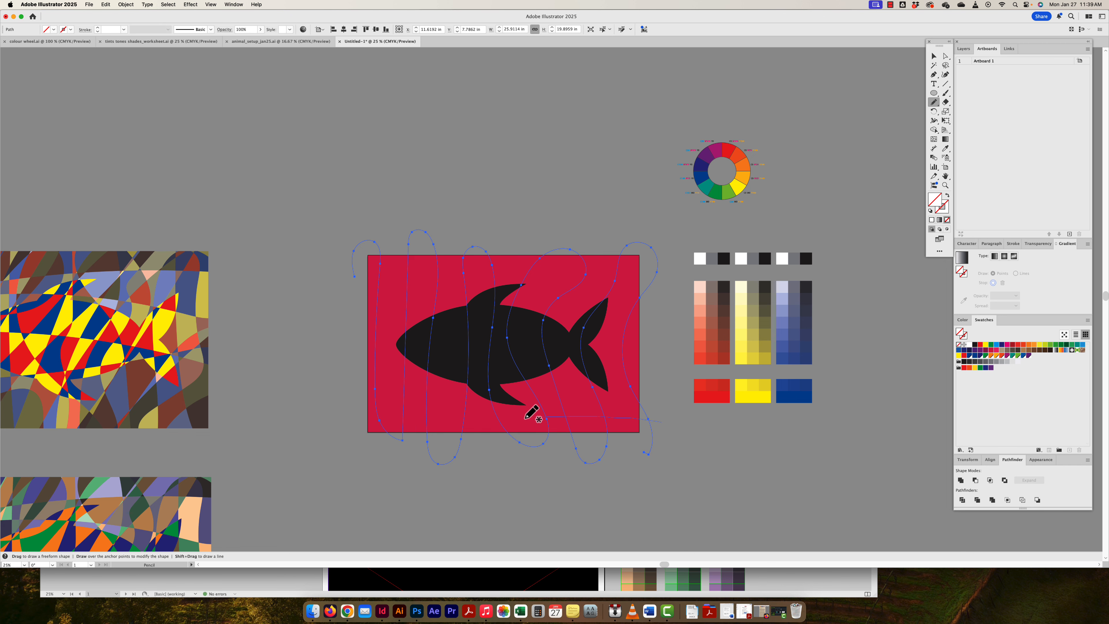
pyautogui.moveTo(525, 418)
pyautogui.mouseDown()
pyautogui.moveTo(395, 419)
pyautogui.moveTo(363, 391)
pyautogui.mouseUp()
pyautogui.moveTo(551, 323)
pyautogui.mouseDown()
pyautogui.moveTo(632, 281)
pyautogui.moveTo(603, 340)
pyautogui.mouseUp()
pyautogui.moveTo(462, 236)
pyautogui.mouseDown()
pyautogui.moveTo(446, 281)
pyautogui.moveTo(402, 311)
pyautogui.moveTo(357, 317)
pyautogui.moveTo(345, 339)
pyautogui.moveTo(617, 335)
pyautogui.moveTo(656, 353)
pyautogui.moveTo(649, 372)
pyautogui.moveTo(623, 383)
pyautogui.moveTo(503, 404)
pyautogui.mouseUp()
pyautogui.moveTo(413, 445)
pyautogui.mouseDown()
pyautogui.moveTo(452, 375)
pyautogui.moveTo(452, 245)
pyautogui.moveTo(448, 230)
pyautogui.moveTo(388, 231)
pyautogui.moveTo(396, 267)
pyautogui.moveTo(436, 324)
pyautogui.moveTo(590, 443)
pyautogui.moveTo(572, 307)
pyautogui.moveTo(596, 249)
pyautogui.moveTo(615, 237)
pyautogui.moveTo(644, 270)
pyautogui.mouseUp()
pyautogui.moveTo(555, 286)
pyautogui.mouseDown()
pyautogui.moveTo(527, 334)
pyautogui.moveTo(552, 398)
pyautogui.moveTo(546, 464)
pyautogui.moveTo(482, 454)
pyautogui.moveTo(487, 265)
pyautogui.moveTo(522, 233)
pyautogui.moveTo(610, 218)
pyautogui.moveTo(580, 245)
pyautogui.moveTo(368, 336)
pyautogui.moveTo(343, 370)
pyautogui.moveTo(344, 425)
pyautogui.moveTo(629, 256)
pyautogui.moveTo(674, 248)
pyautogui.moveTo(524, 449)
pyautogui.moveTo(529, 484)
pyautogui.moveTo(632, 361)
pyautogui.moveTo(665, 340)
pyautogui.moveTo(594, 455)
pyautogui.moveTo(609, 490)
pyautogui.moveTo(645, 475)
pyautogui.mouseUp()
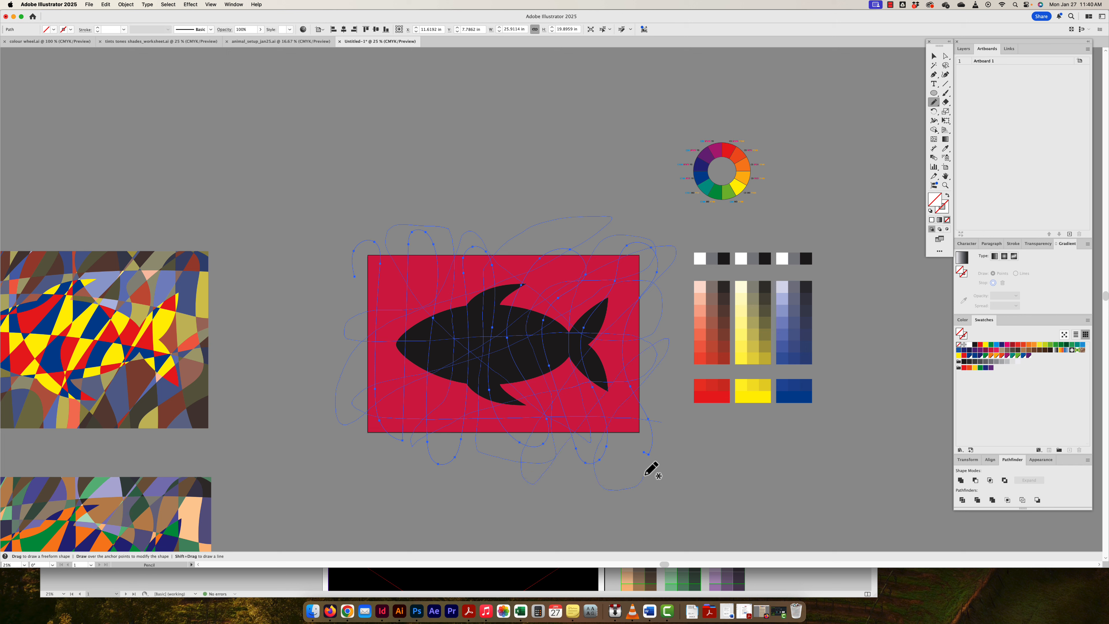
pyautogui.moveTo(628, 374)
pyautogui.mouseDown()
pyautogui.moveTo(547, 342)
pyautogui.moveTo(475, 341)
pyautogui.moveTo(317, 386)
pyautogui.mouseUp()
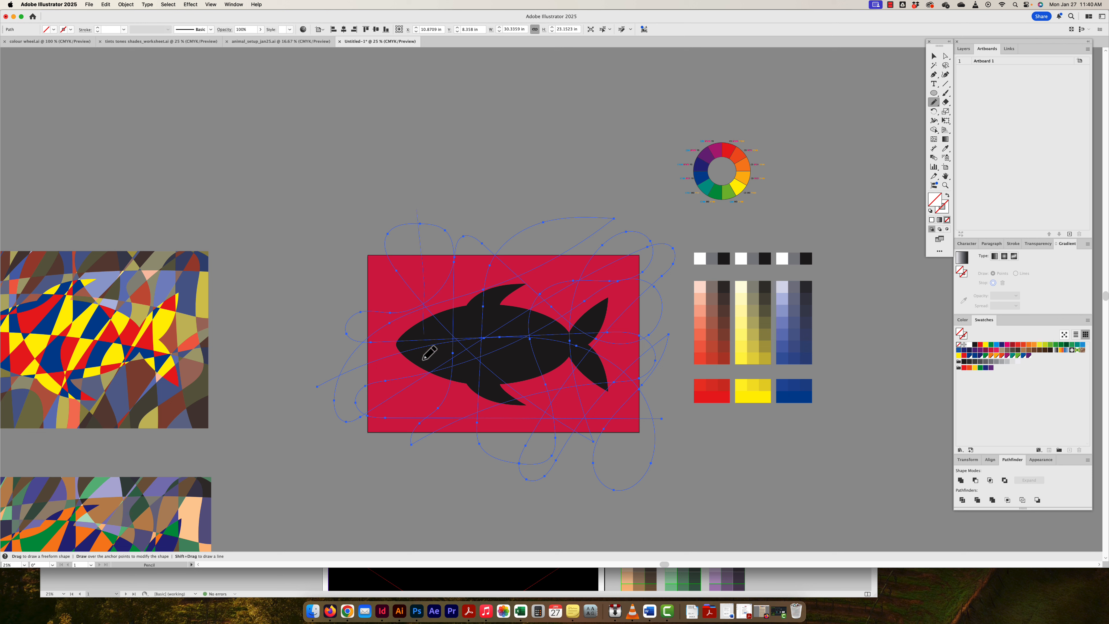
pyautogui.moveTo(389, 464)
pyautogui.mouseDown()
pyautogui.moveTo(382, 226)
pyautogui.moveTo(467, 207)
pyautogui.moveTo(504, 217)
pyautogui.moveTo(565, 287)
pyautogui.mouseUp()
pyautogui.moveTo(638, 364); pyautogui.dragTo(663, 409)
pyautogui.moveTo(628, 453)
pyautogui.mouseDown()
pyautogui.moveTo(619, 425)
pyautogui.moveTo(620, 254)
pyautogui.mouseUp()
pyautogui.moveTo(560, 206)
pyautogui.mouseDown()
pyautogui.moveTo(485, 253)
pyautogui.moveTo(343, 301)
pyautogui.moveTo(388, 381)
pyautogui.moveTo(508, 420)
pyautogui.moveTo(477, 476)
pyautogui.moveTo(437, 423)
pyautogui.mouseUp()
pyautogui.press('super+z')
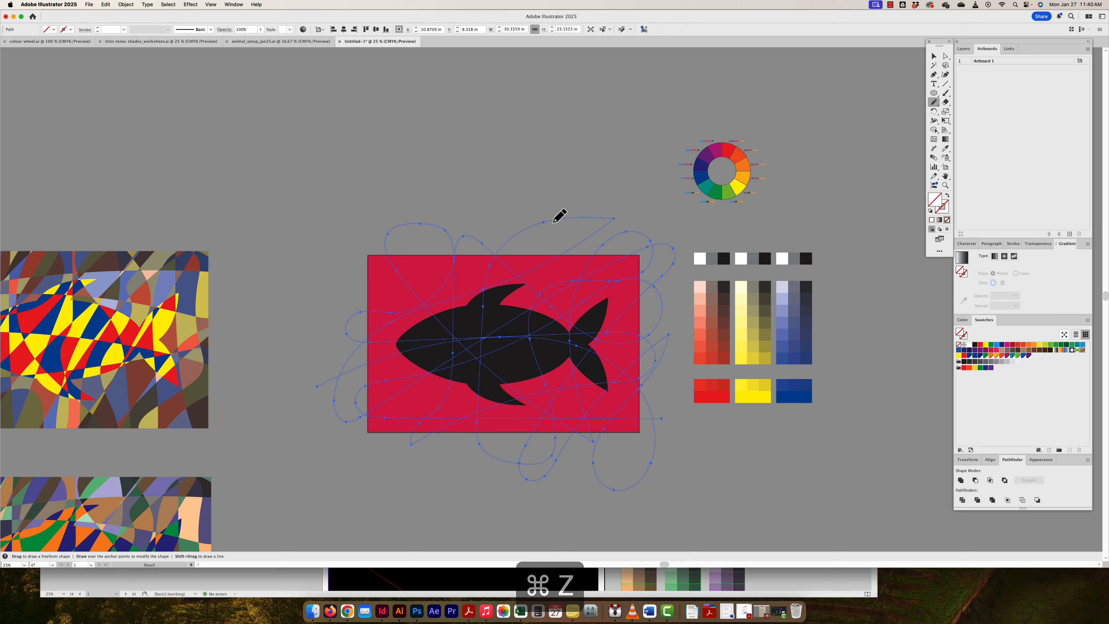
# Select the fish, background and Pencil lines to review how densely the lines cover the composition
pyautogui.click(933, 56)
pyautogui.click(865, 117)
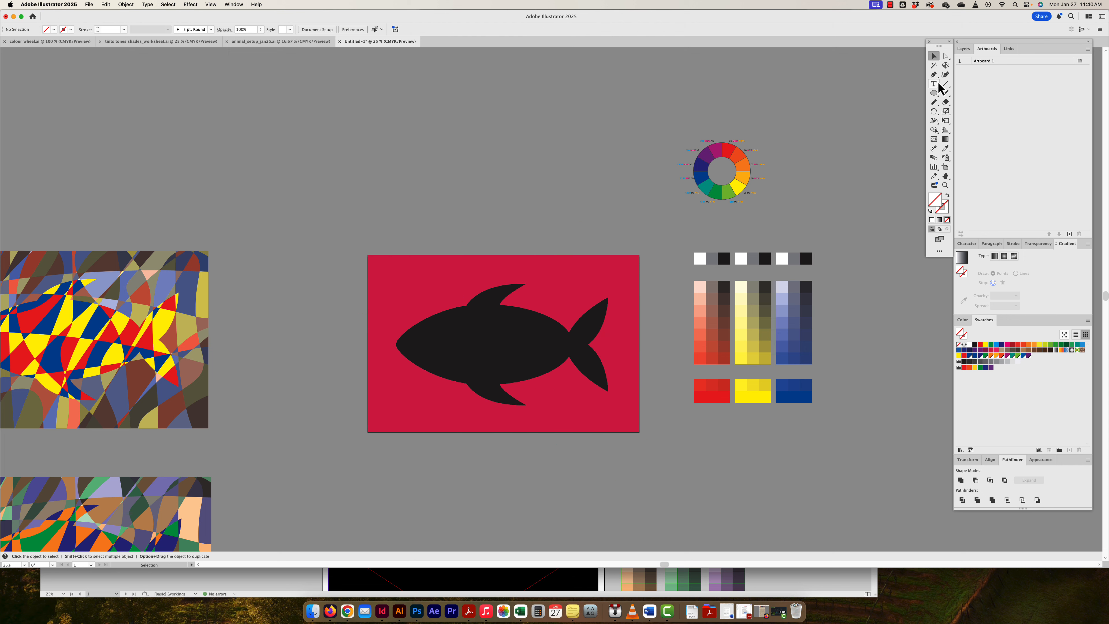
pyautogui.click(557, 304)
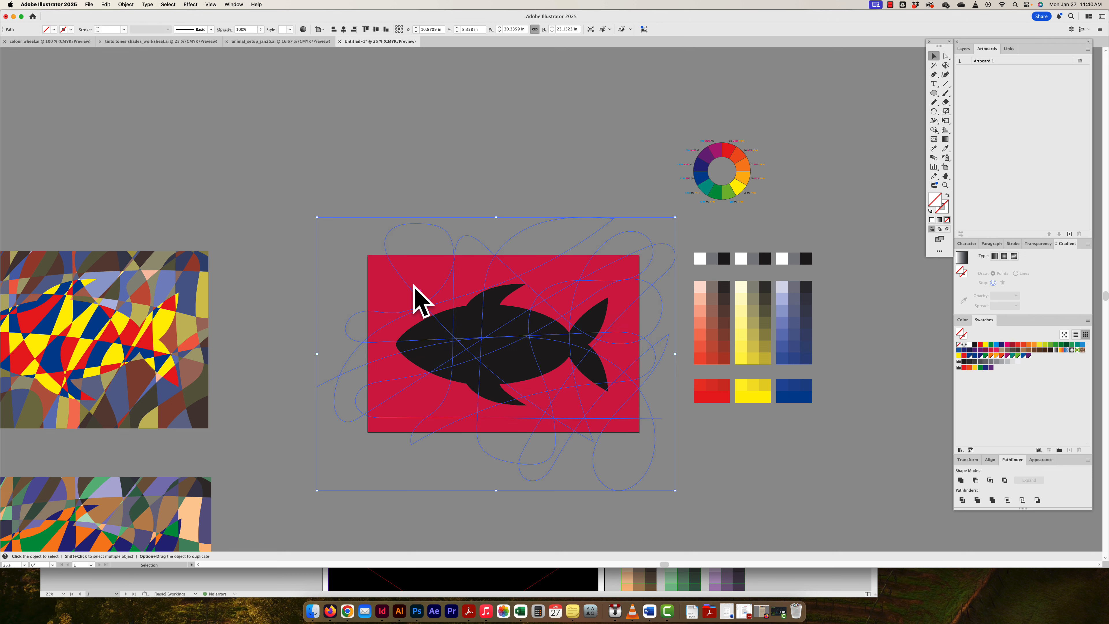
pyautogui.keyDown('shift'); pyautogui.click(409, 301); pyautogui.keyUp('shift')
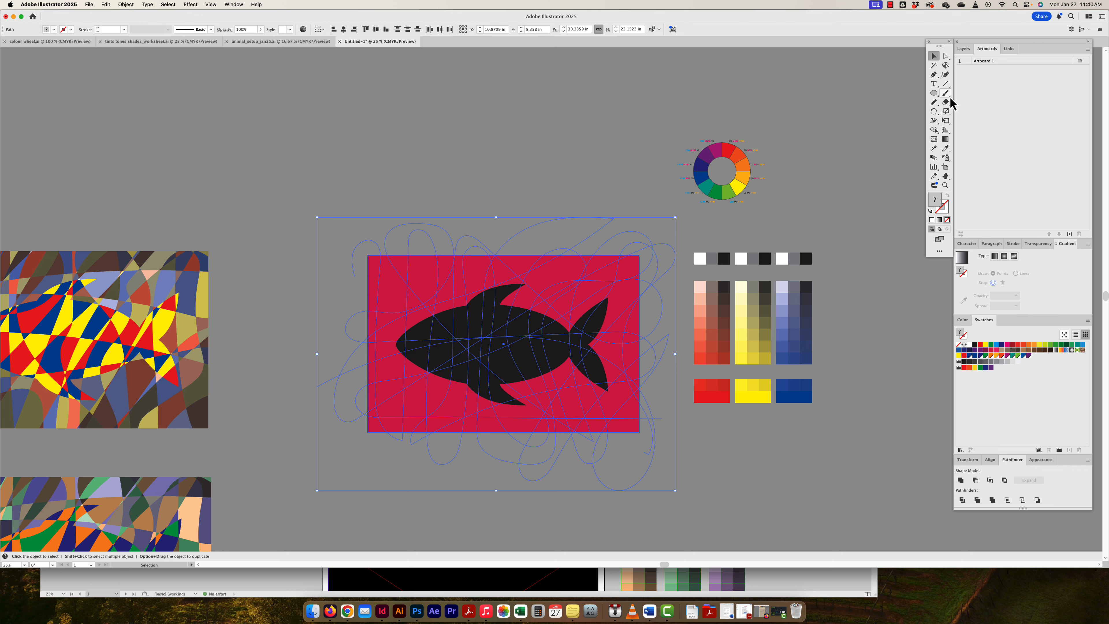
# Draw one more long freehand Pencil curve winding across the fish and background and looping past the artboard edges
pyautogui.click(934, 103)
pyautogui.moveTo(672, 453)
pyautogui.mouseDown()
pyautogui.moveTo(665, 407)
pyautogui.moveTo(457, 407)
pyautogui.moveTo(392, 356)
pyautogui.moveTo(347, 337)
pyautogui.moveTo(339, 312)
pyautogui.mouseUp()
pyautogui.moveTo(488, 226); pyautogui.dragTo(520, 250)
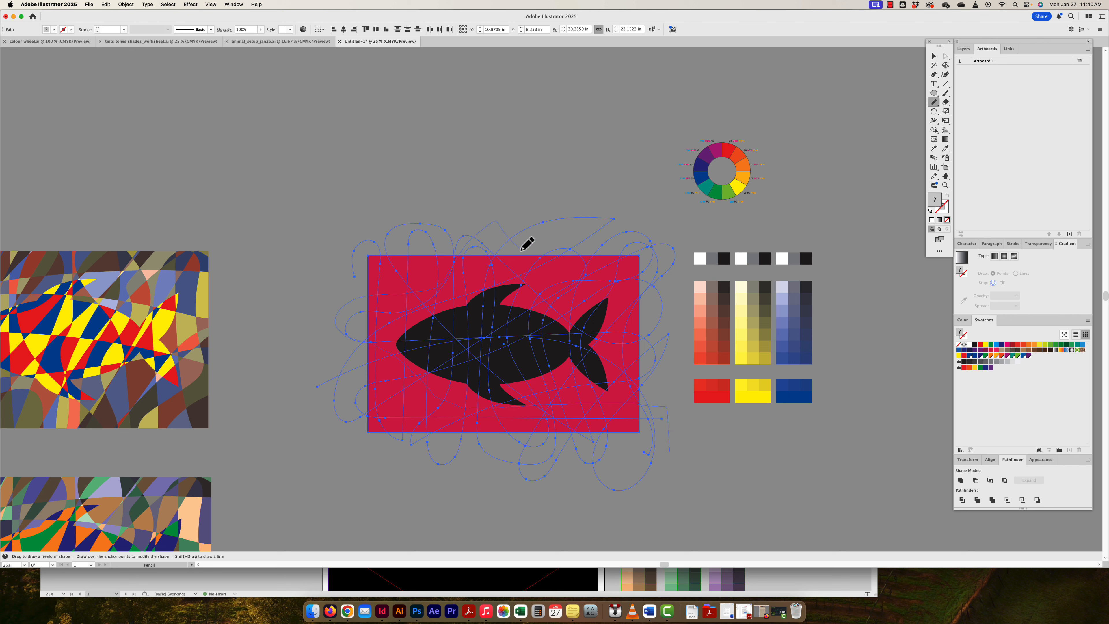
pyautogui.moveTo(632, 300)
pyautogui.mouseDown()
pyautogui.moveTo(663, 317)
pyautogui.moveTo(668, 384)
pyautogui.moveTo(643, 391)
pyautogui.moveTo(542, 359)
pyautogui.moveTo(488, 372)
pyautogui.mouseUp()
pyautogui.moveTo(424, 182); pyautogui.dragTo(497, 194)
pyautogui.moveTo(528, 265)
pyautogui.mouseDown()
pyautogui.moveTo(656, 268)
pyautogui.moveTo(682, 289)
pyautogui.mouseUp()
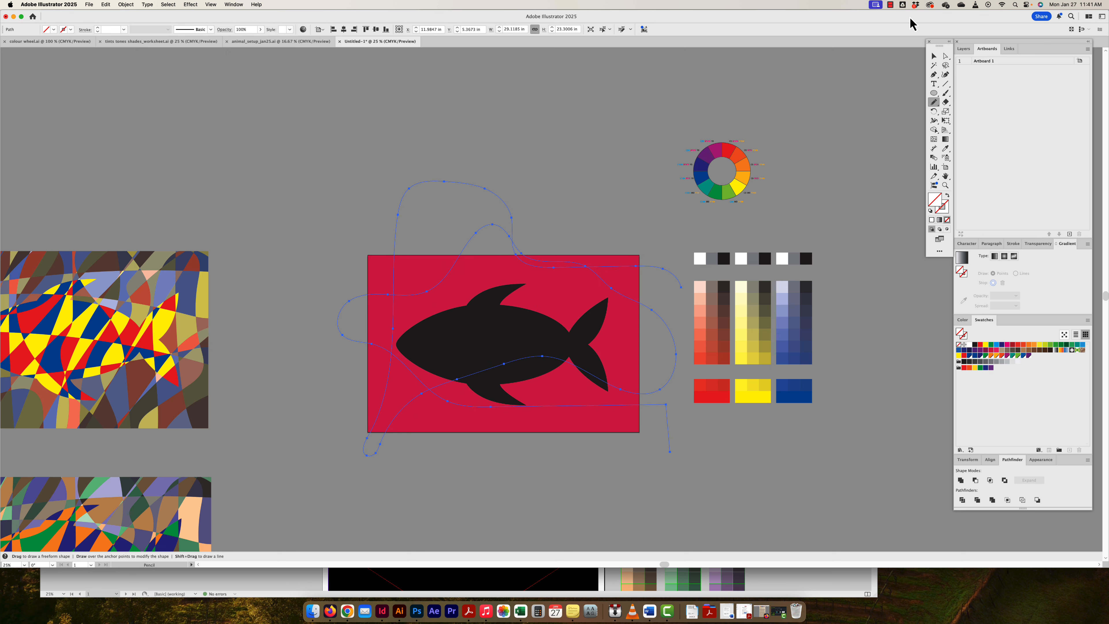
# Select all Pencil lines together with the fish and background to check how they divide the composition
pyautogui.click(933, 57)
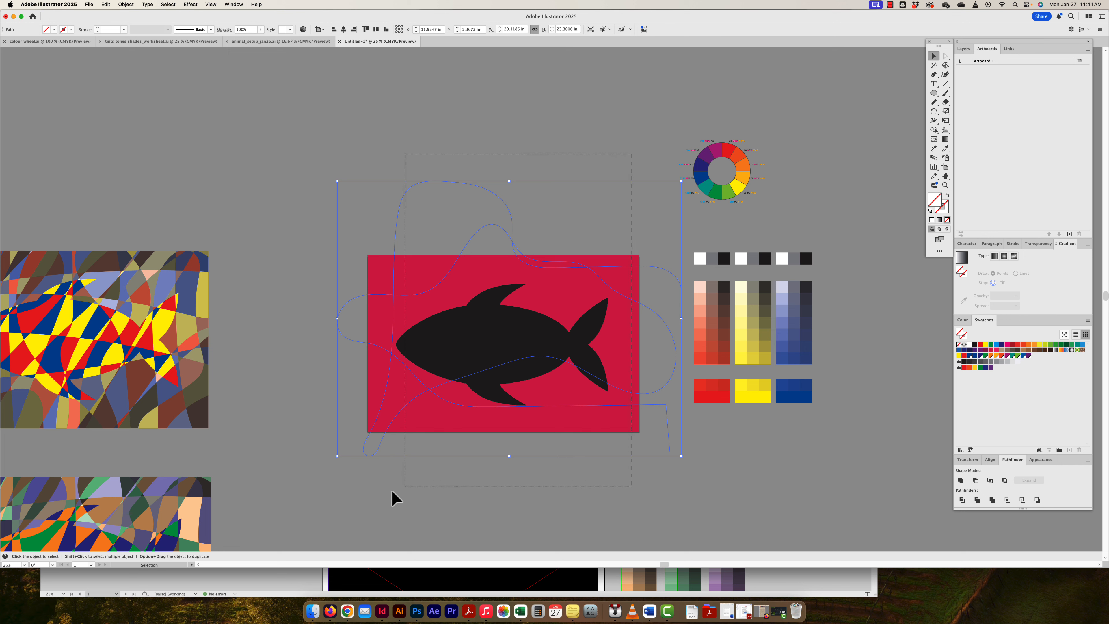
pyautogui.press('super+a')
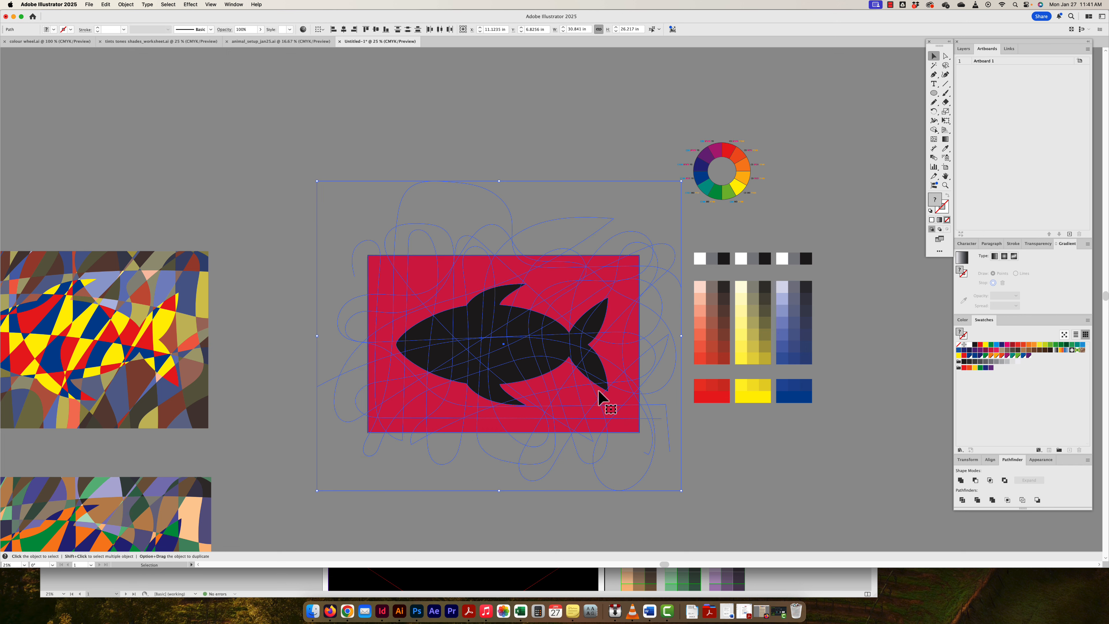
pyautogui.click(605, 162)
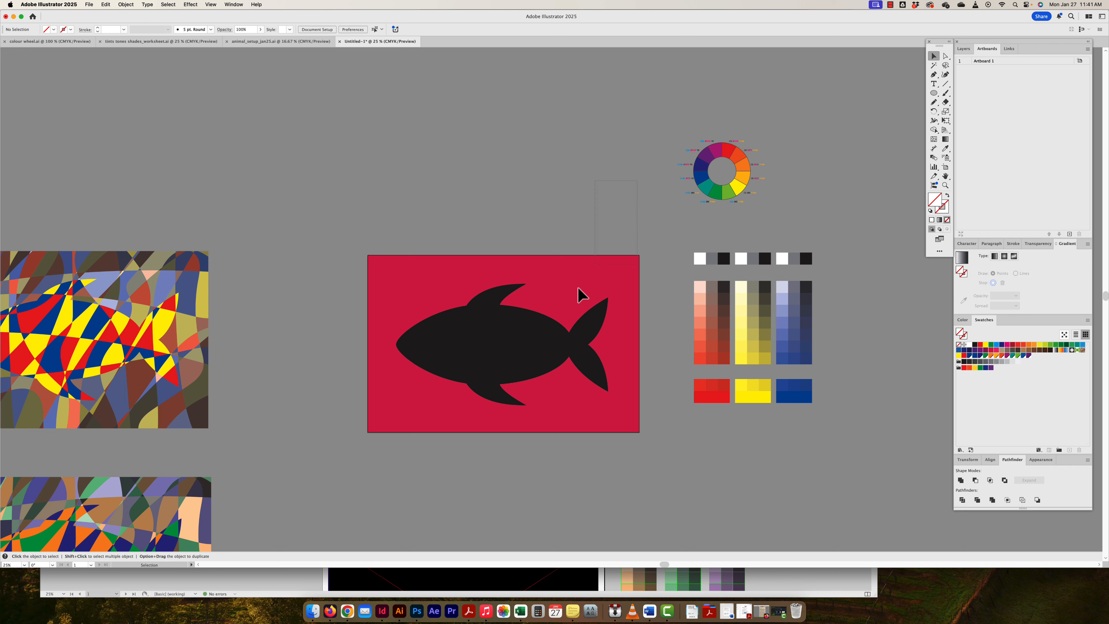
pyautogui.press('super+a')
pyautogui.scroll(-2, 527, 387)
pyautogui.hscroll(2, 527, 388)
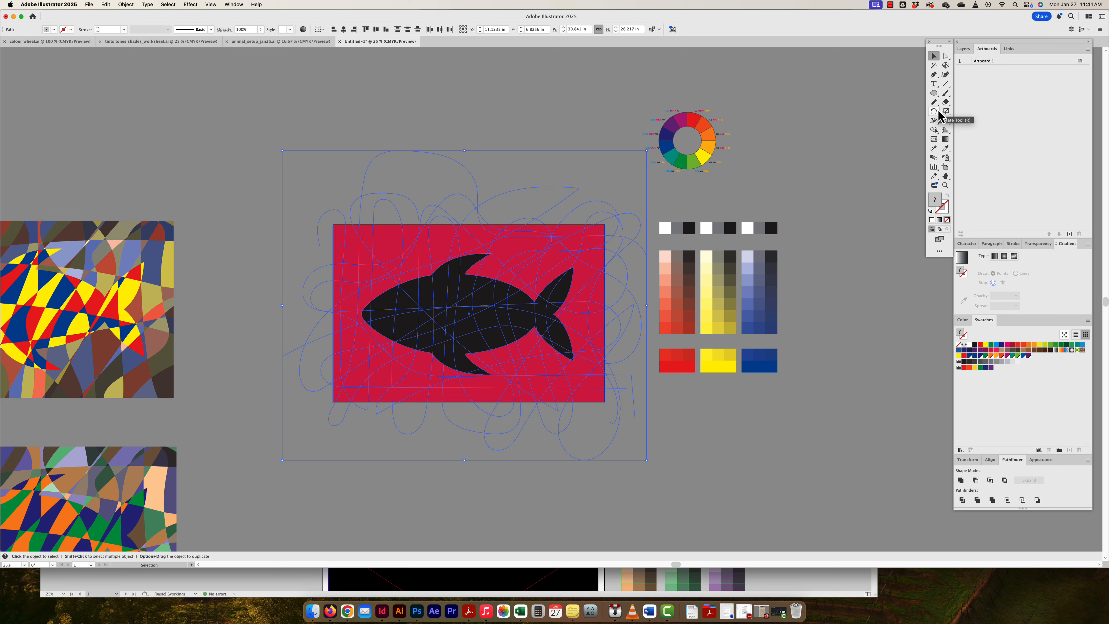
# Duplicate the artboard together with its fish artwork and lines, placing the copy directly above the original
pyautogui.click(945, 168)
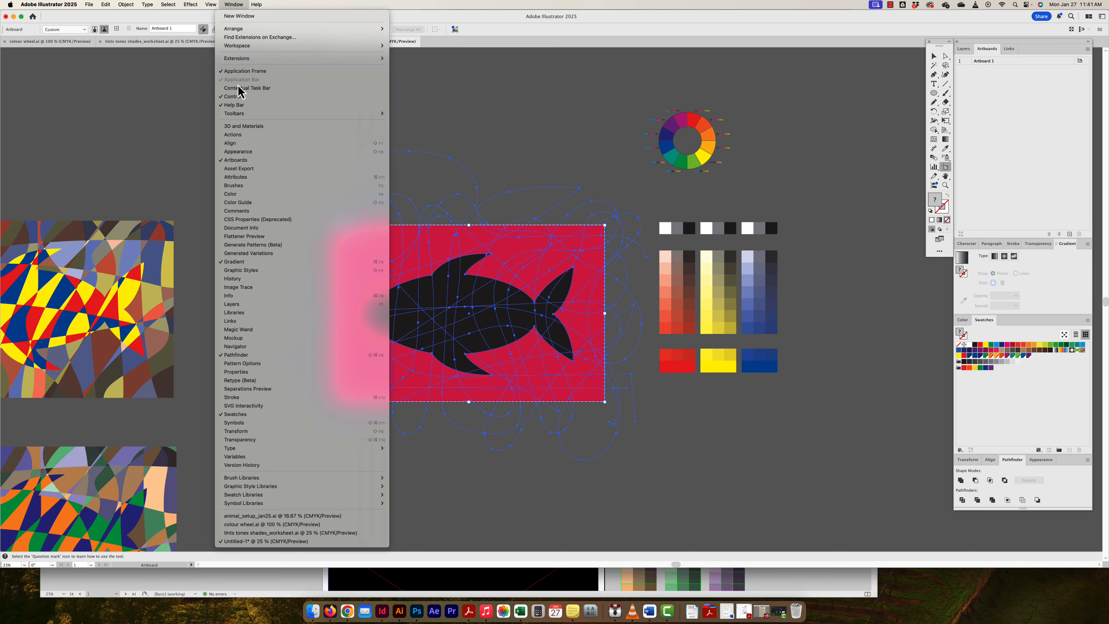
pyautogui.click(308, 5)
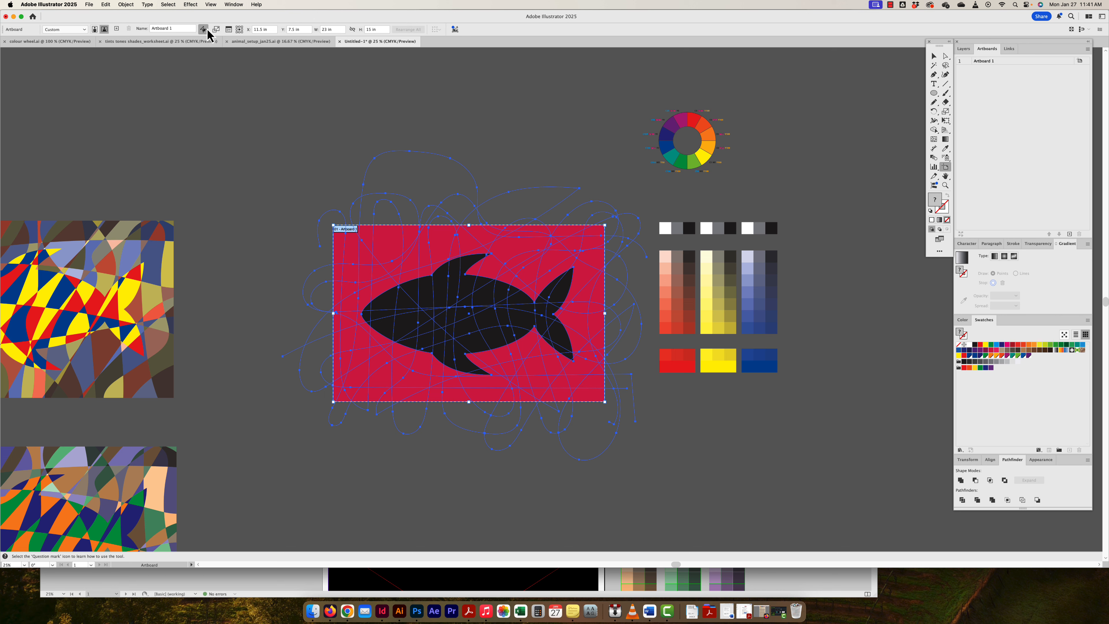
pyautogui.moveTo(491, 363); pyautogui.dragTo(488, 54)
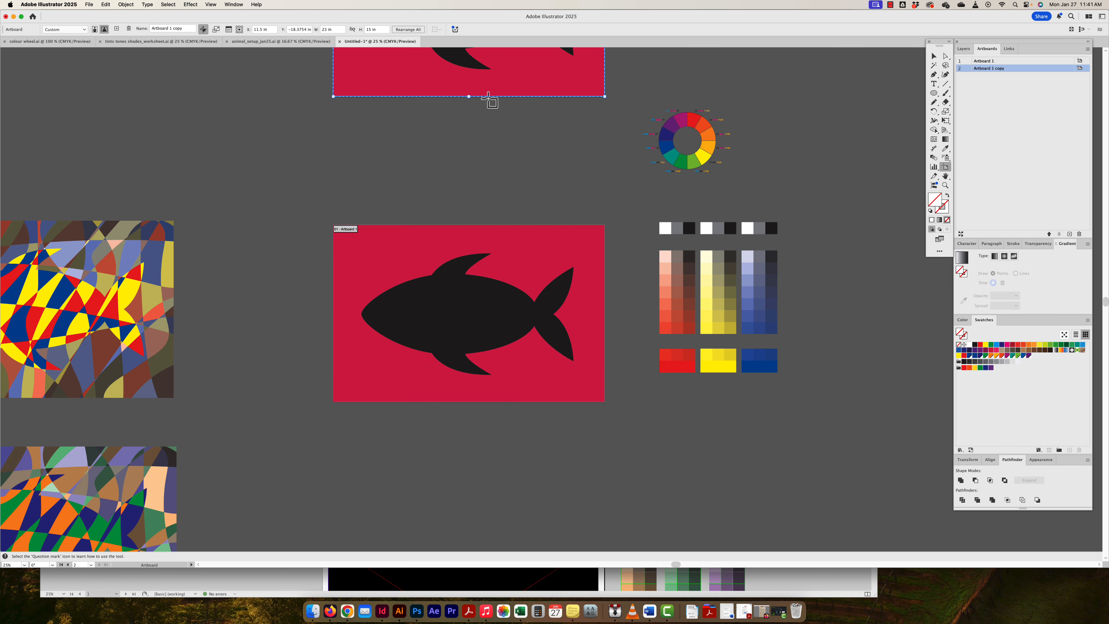
pyautogui.moveTo(490, 106); pyautogui.dragTo(482, 310)
pyautogui.moveTo(474, 268); pyautogui.dragTo(478, 188)
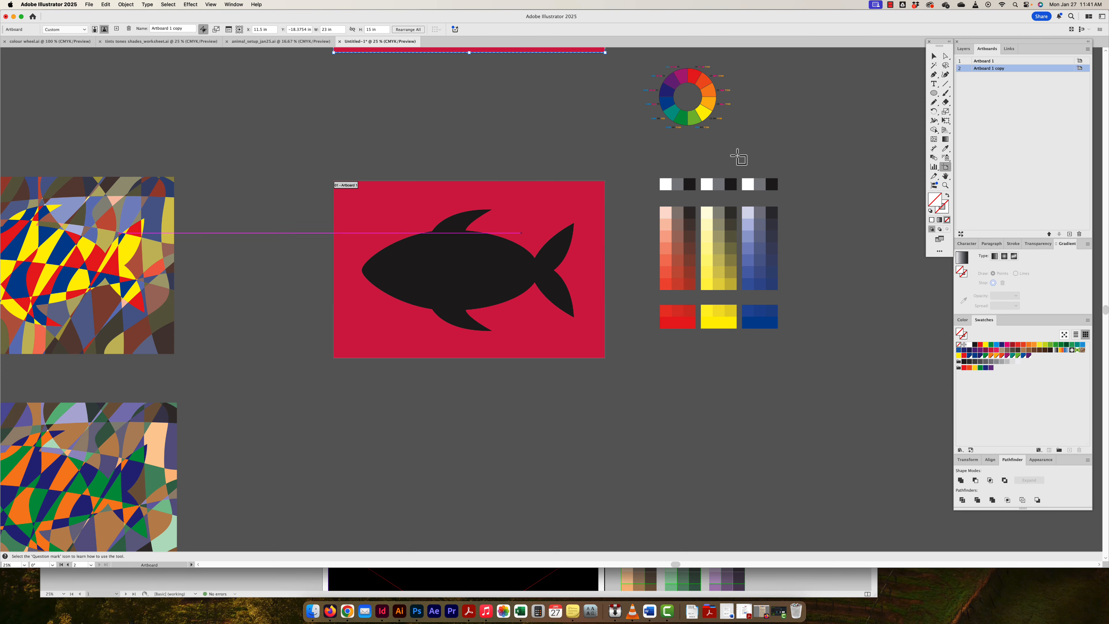
# Split the original artboard's fish, background and Pencil lines into separate shapes with the Pathfinder Divide operation
pyautogui.click(935, 57)
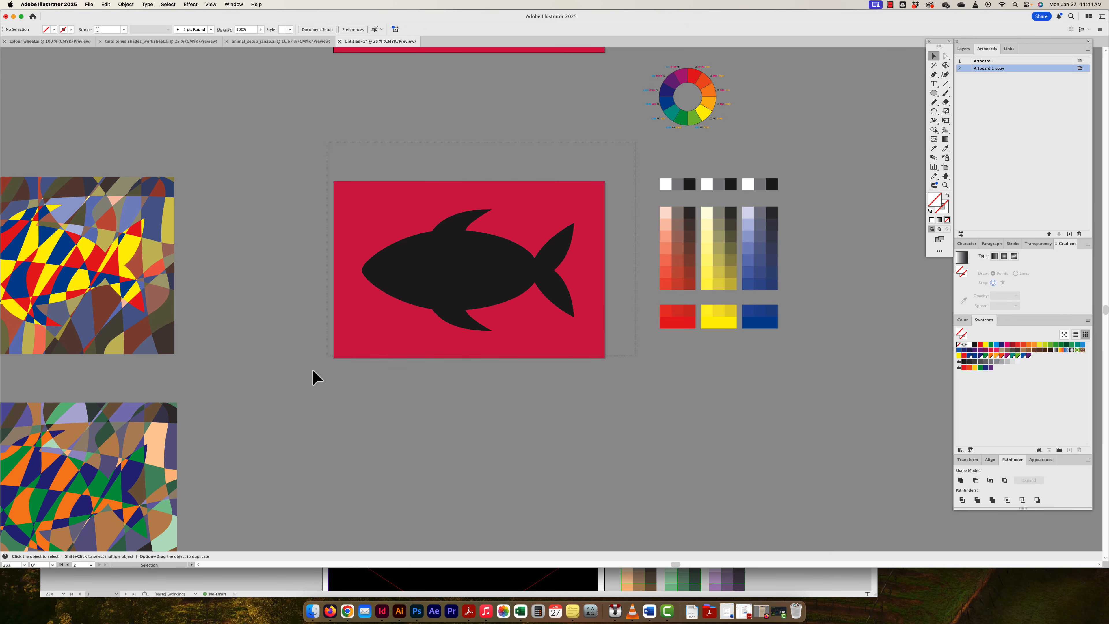
pyautogui.click(295, 404)
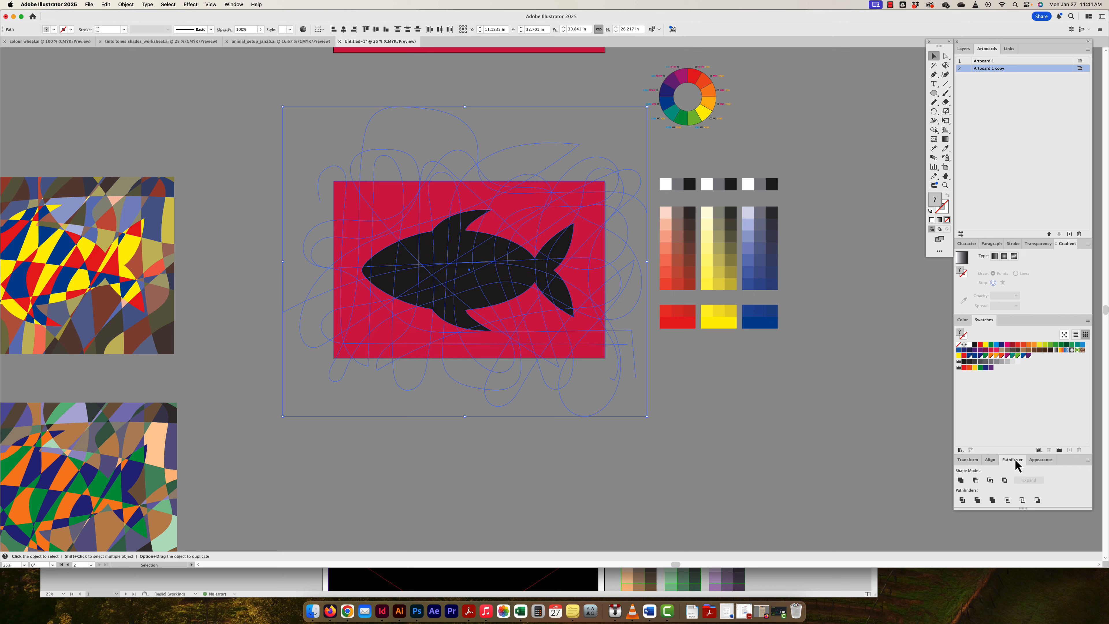
pyautogui.click(234, 5)
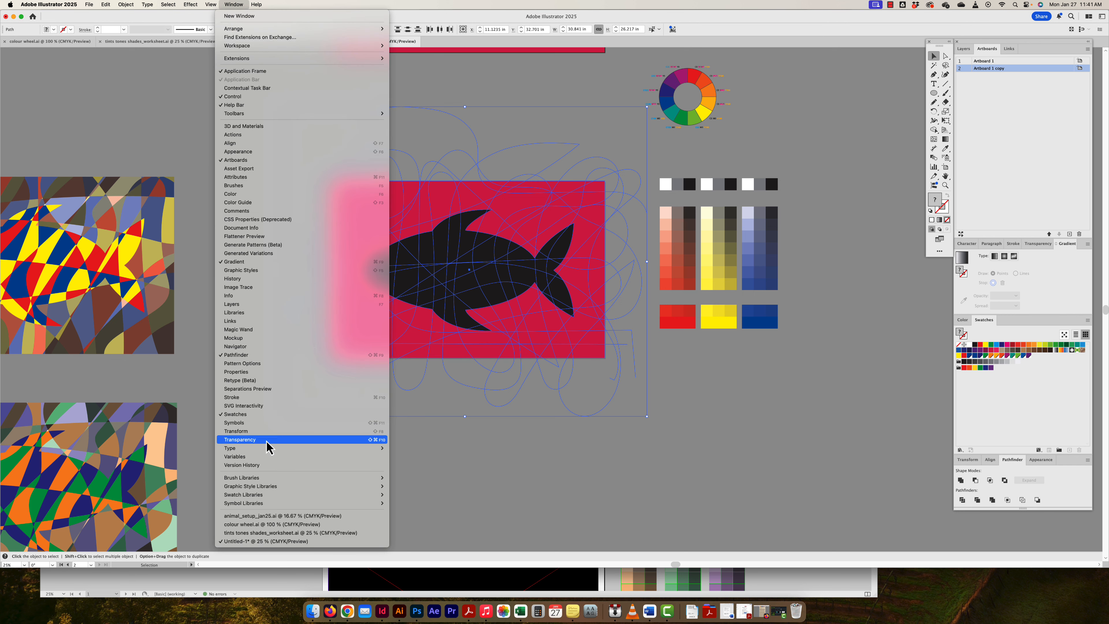
pyautogui.click(961, 506)
pyautogui.click(962, 500)
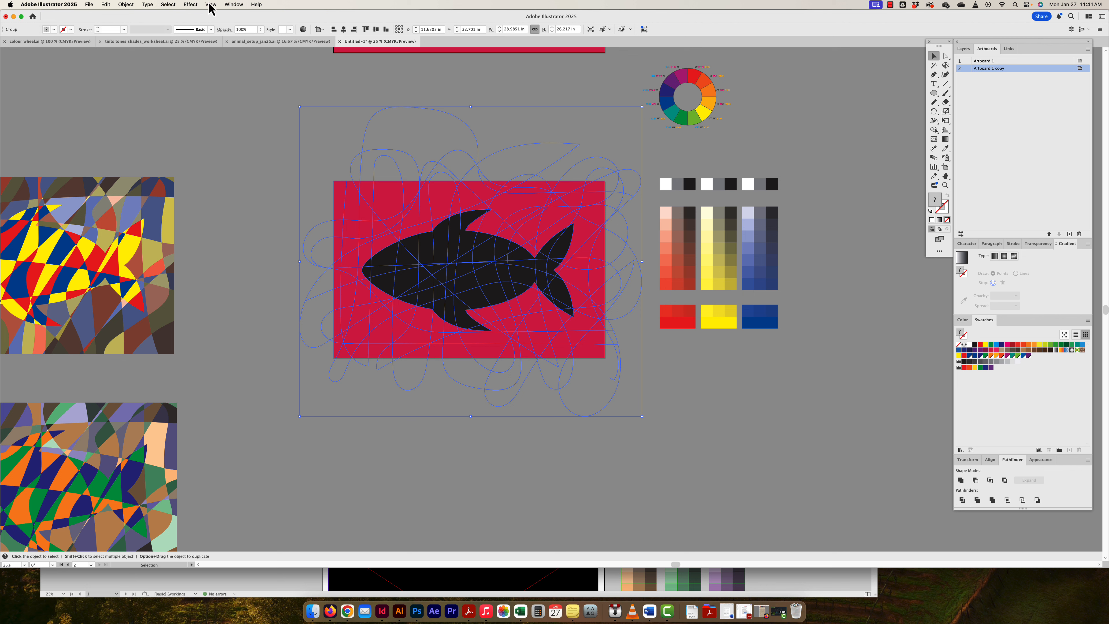
# Ungroup the divided fish and background artwork and deselect it
pyautogui.click(137, 5)
pyautogui.click(136, 59)
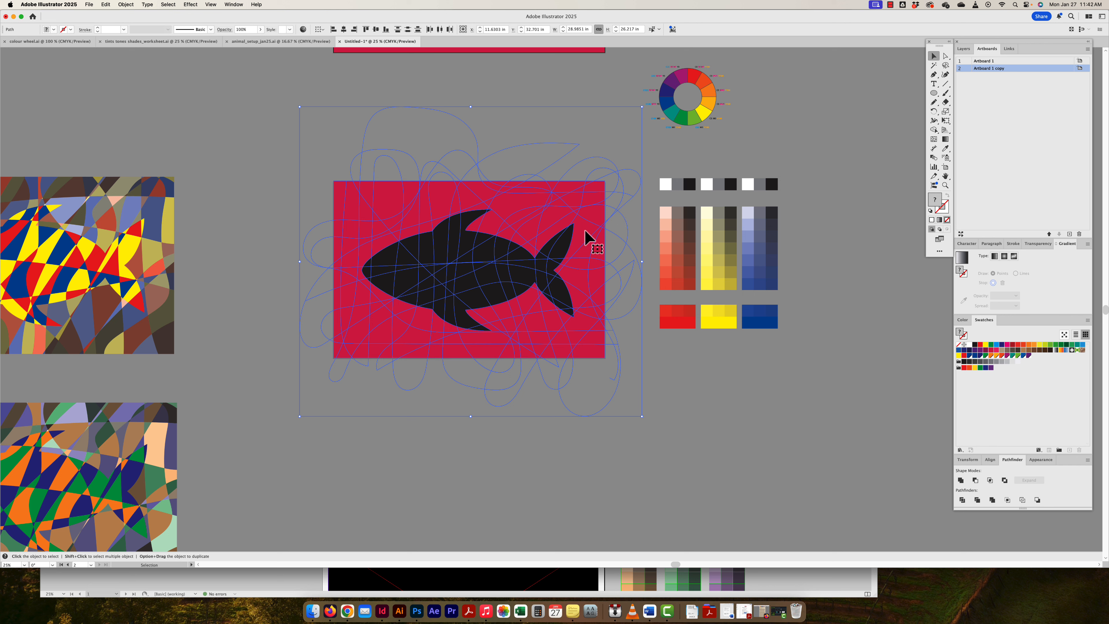
pyautogui.click(893, 122)
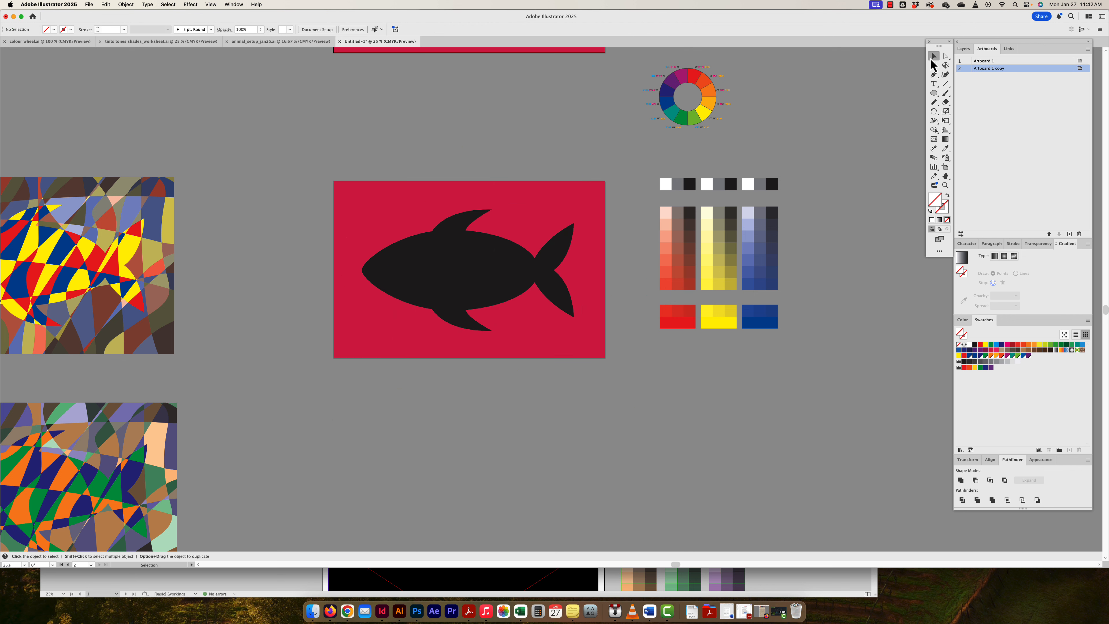
# Check the division by selecting a single piece of the fish's head and the surrounding shapes and lines
pyautogui.click(523, 237)
pyautogui.moveTo(552, 219); pyautogui.dragTo(409, 262)
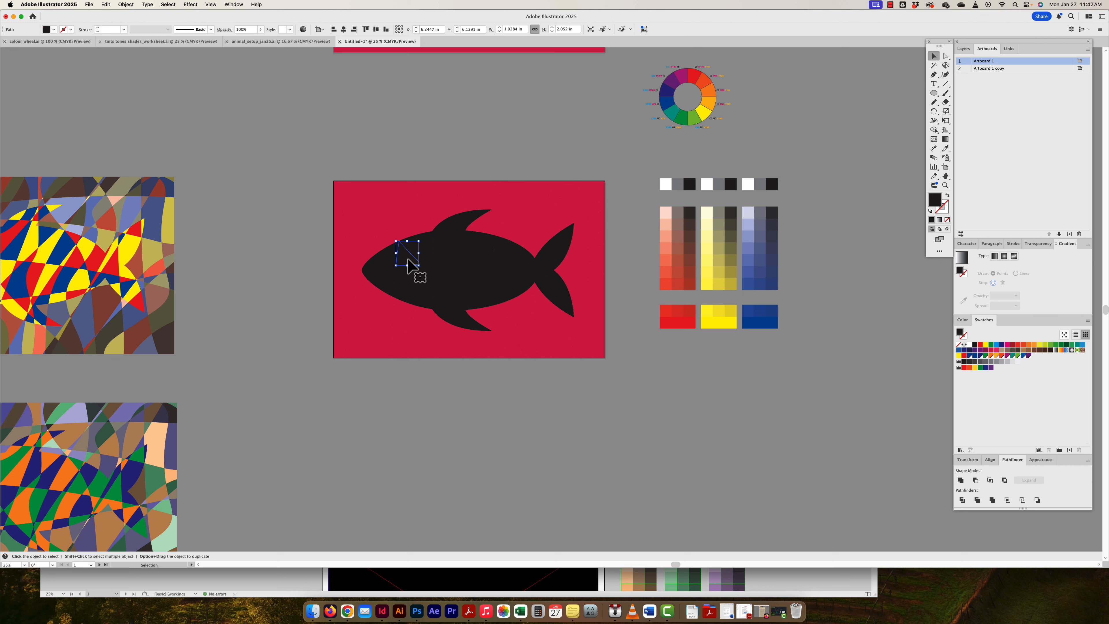
pyautogui.click(945, 56)
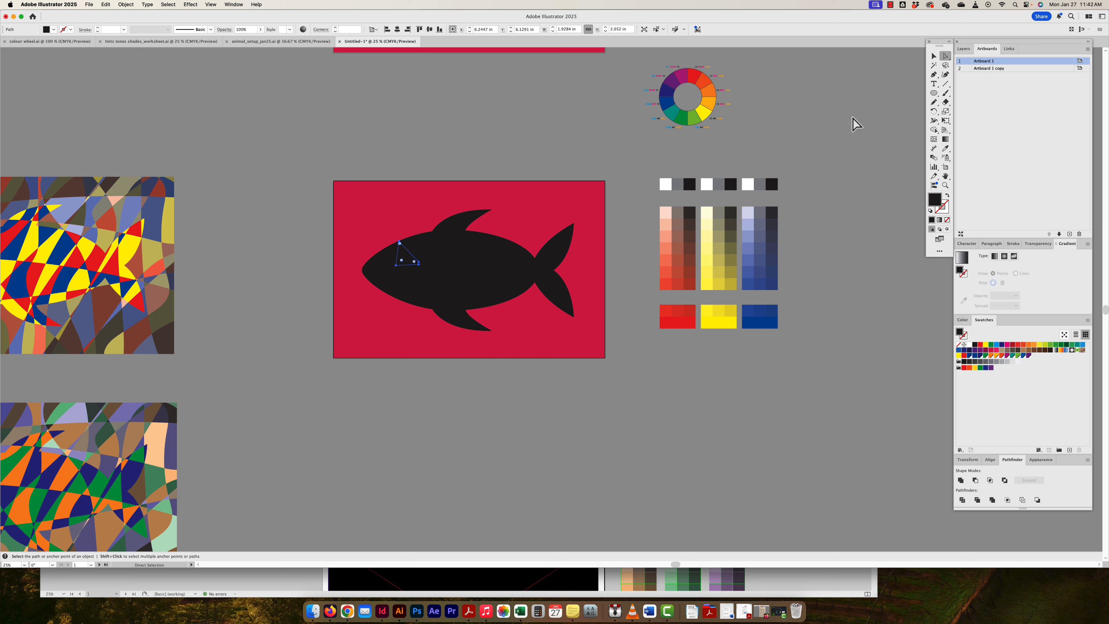
pyautogui.click(933, 56)
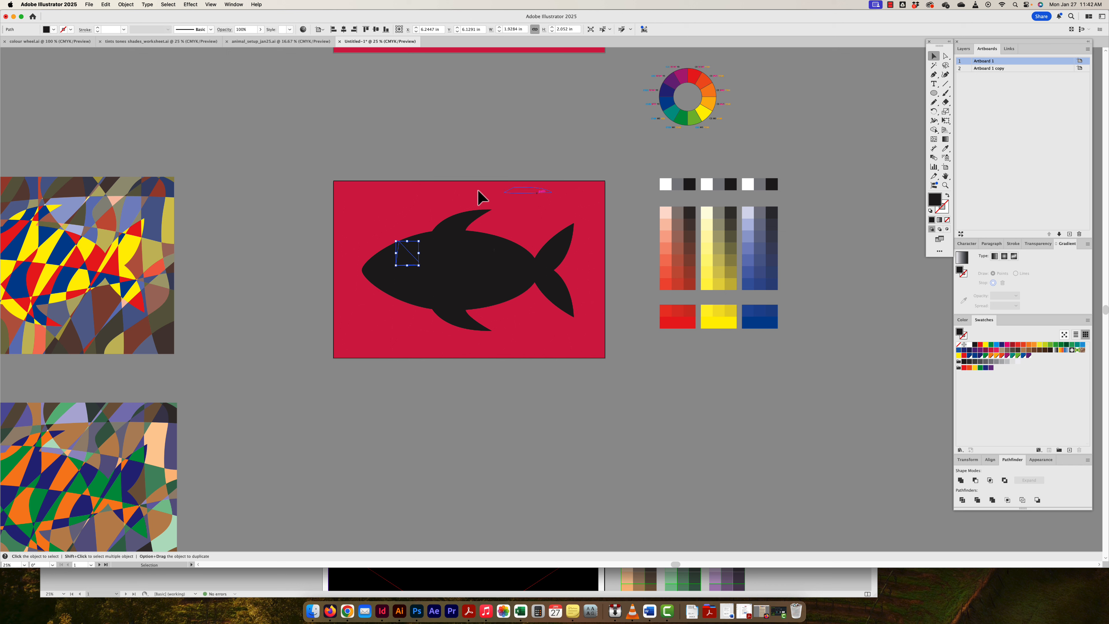
pyautogui.moveTo(562, 106); pyautogui.dragTo(391, 423)
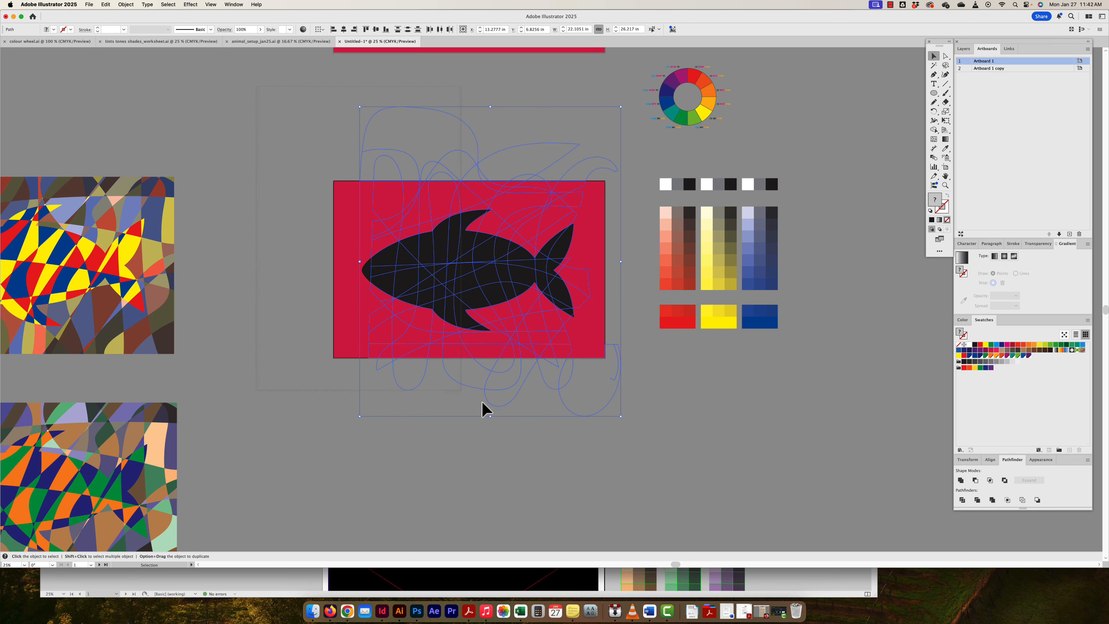
pyautogui.moveTo(622, 445); pyautogui.dragTo(629, 443)
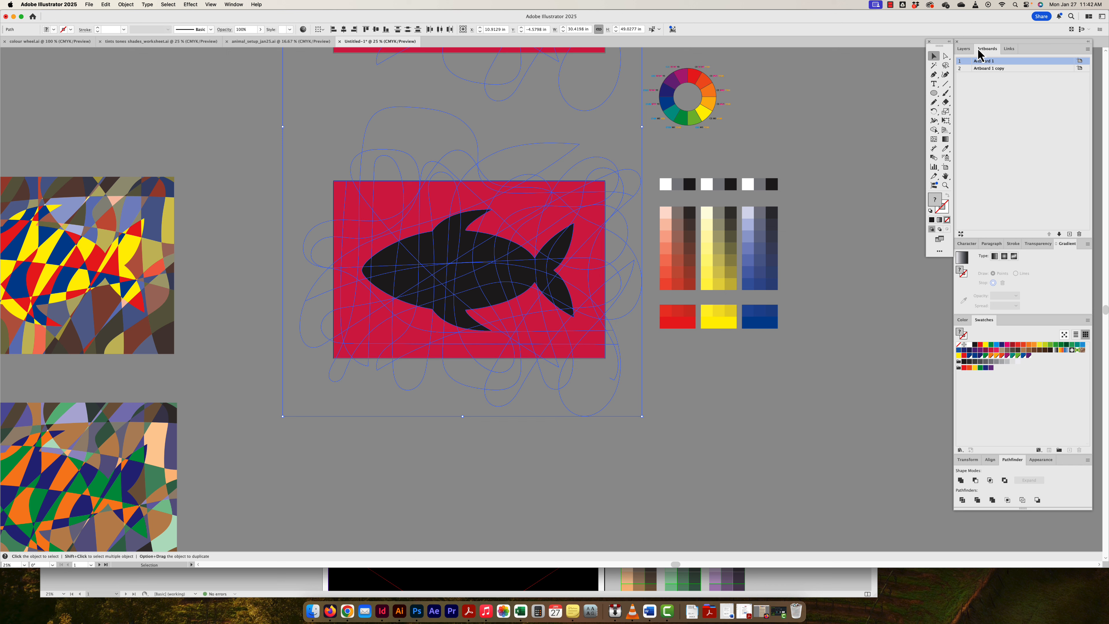
# Remove the leftover line loops outside the right, lower and left edges of the original artboard using Direct Selection
pyautogui.click(946, 56)
pyautogui.click(657, 158)
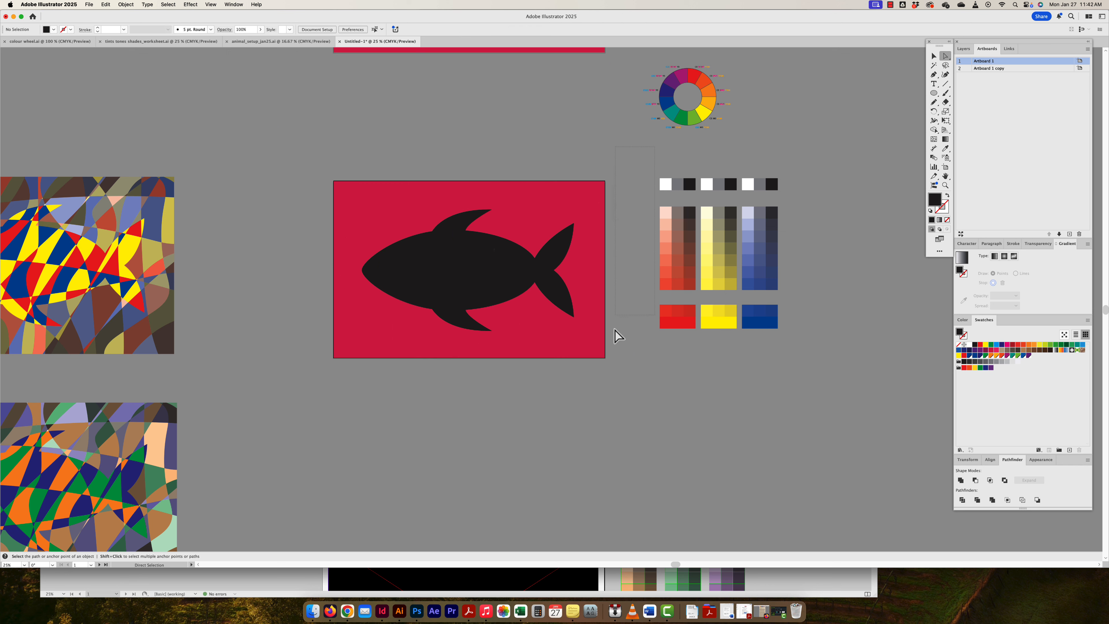
pyautogui.moveTo(619, 381); pyautogui.dragTo(606, 420)
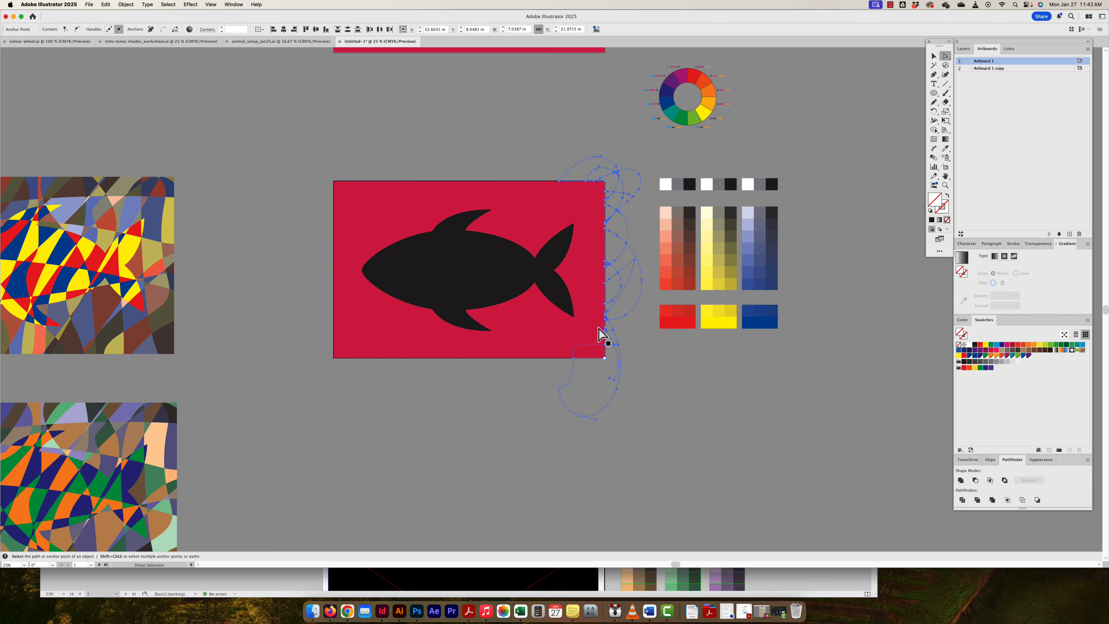
pyautogui.click(616, 391)
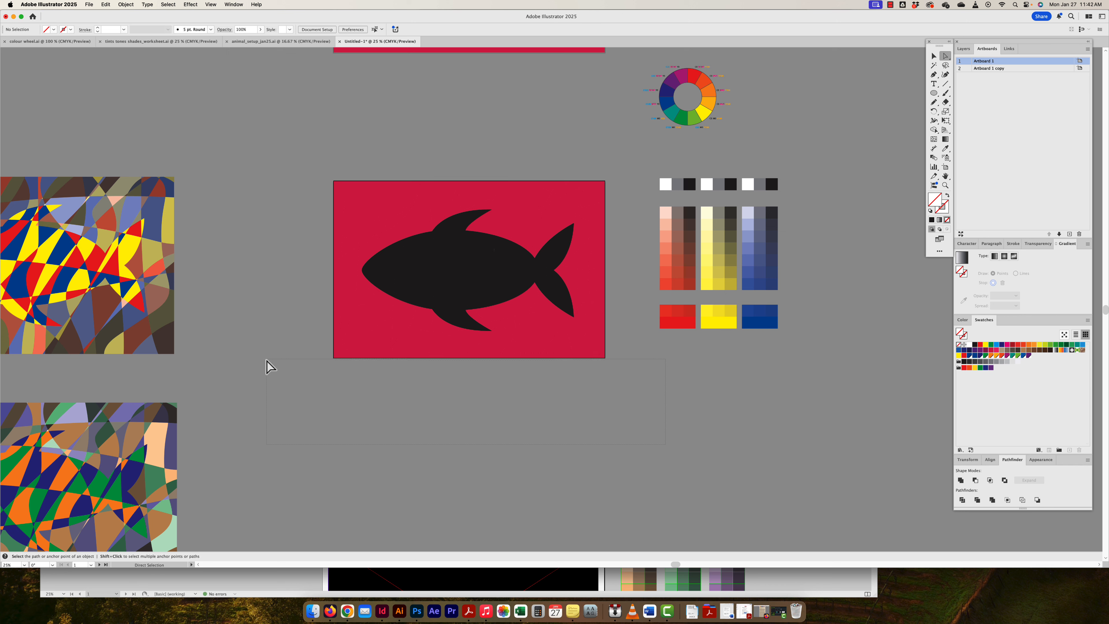
pyautogui.moveTo(267, 360); pyautogui.dragTo(266, 361)
pyautogui.press('Delete')
pyautogui.moveTo(225, 123); pyautogui.dragTo(289, 270)
pyautogui.moveTo(332, 415); pyautogui.dragTo(331, 415)
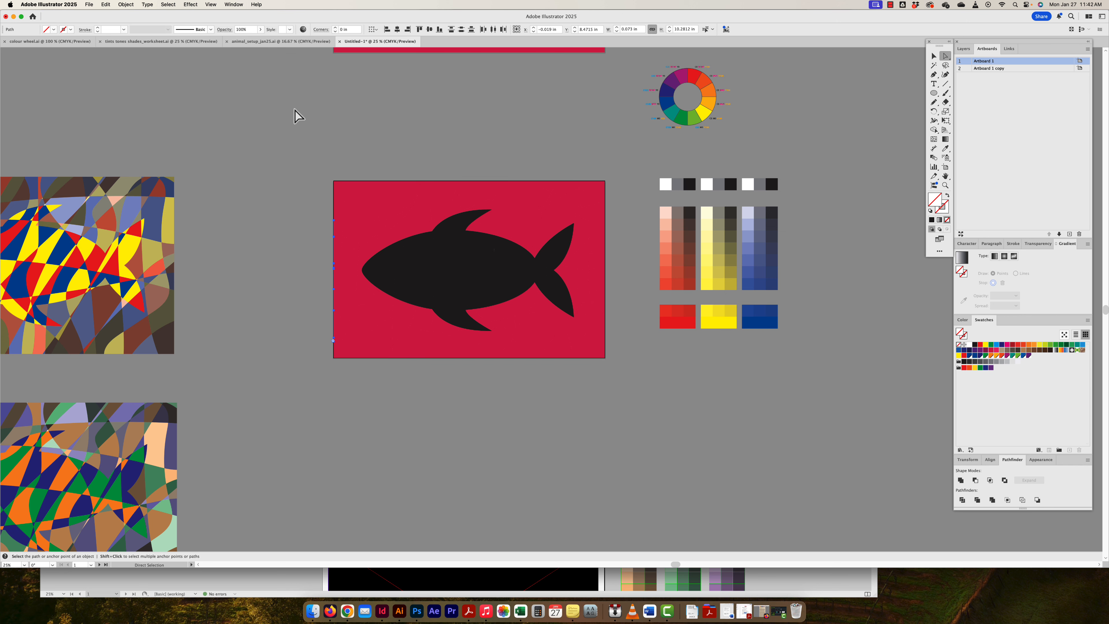
pyautogui.moveTo(275, 98); pyautogui.dragTo(625, 181)
pyautogui.press('Delete')
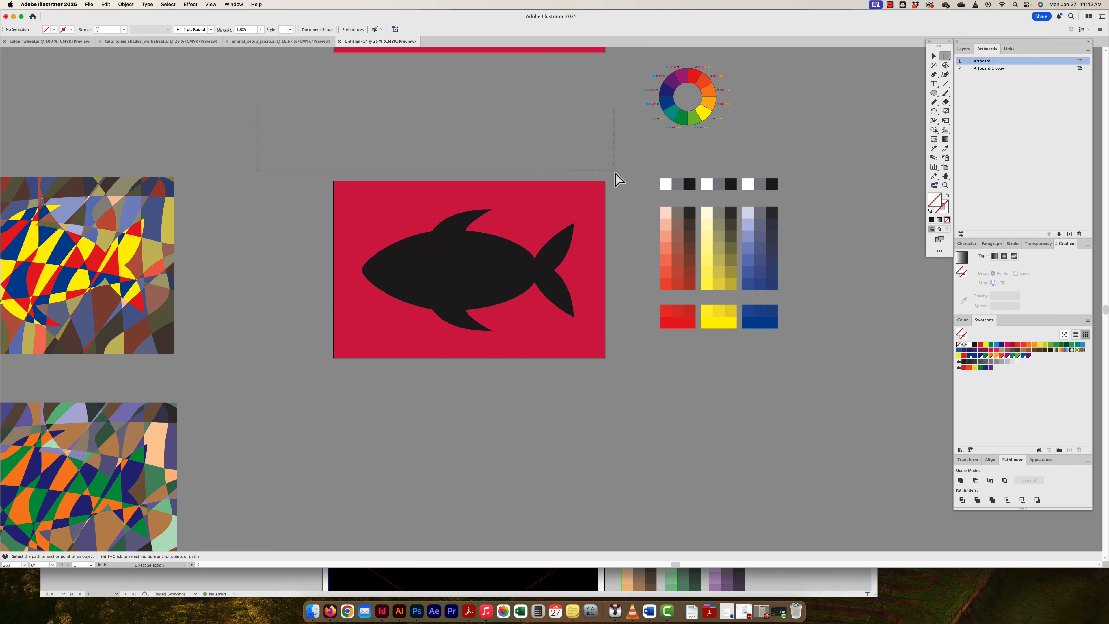
pyautogui.press('super+z')
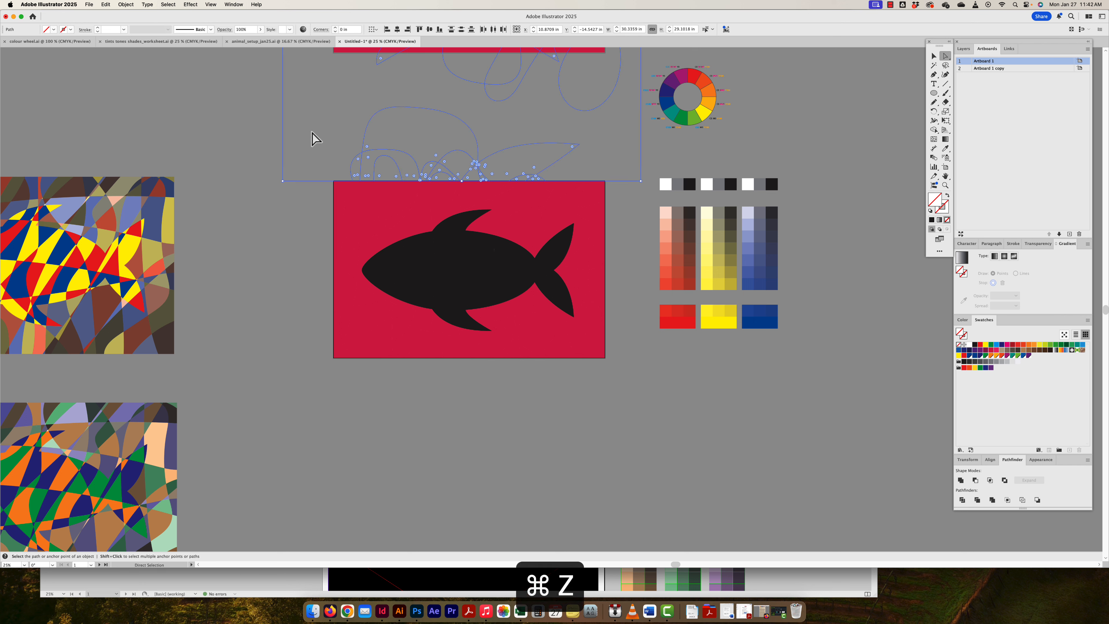
pyautogui.press('super+z')
# Delete the leftover line loops extending above the upper edge of the original artboard
pyautogui.moveTo(261, 110); pyautogui.dragTo(633, 183)
pyautogui.press('Delete')
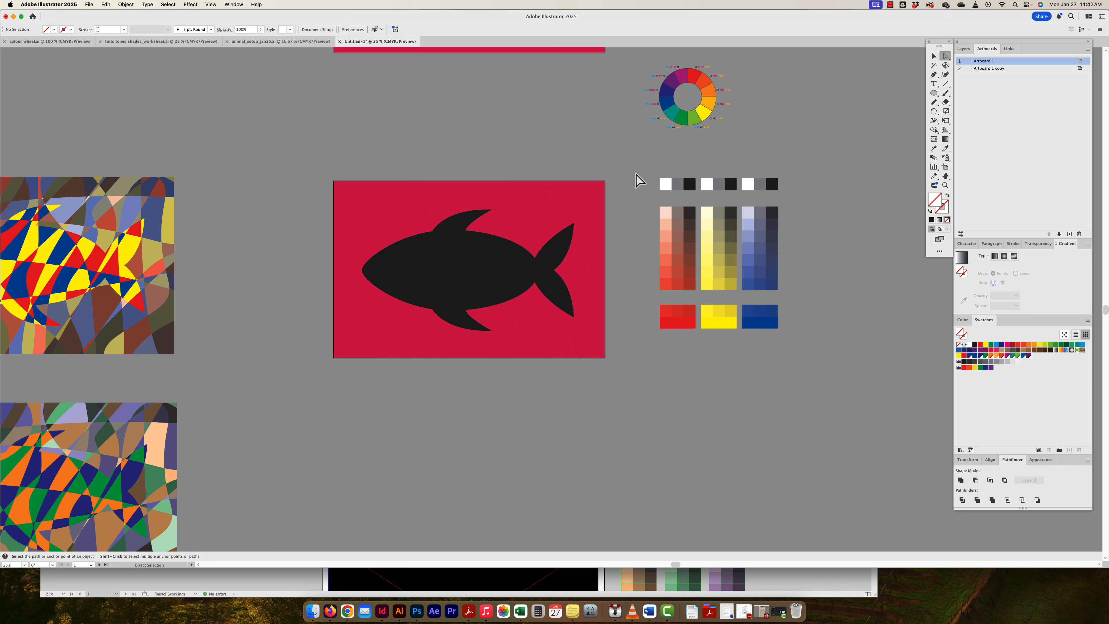
pyautogui.press('super+z')
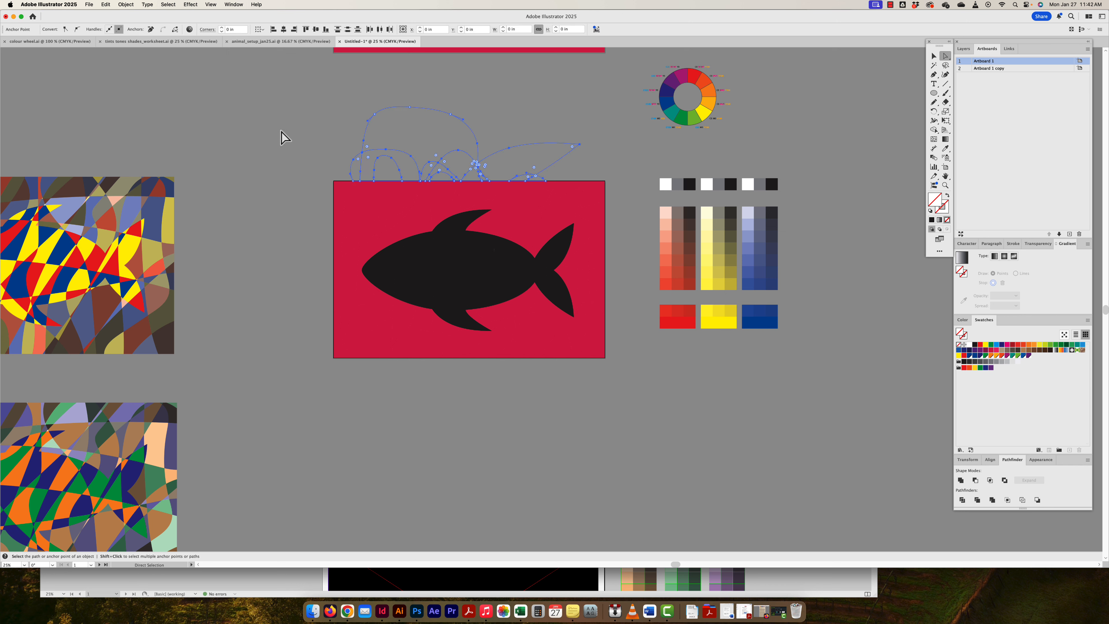
pyautogui.press('shift+super+z')
# Clear the remaining line loops above the fish's red background rectangle and check all four of its edges for strays using Direct Selection
pyautogui.moveTo(327, 140); pyautogui.dragTo(614, 202)
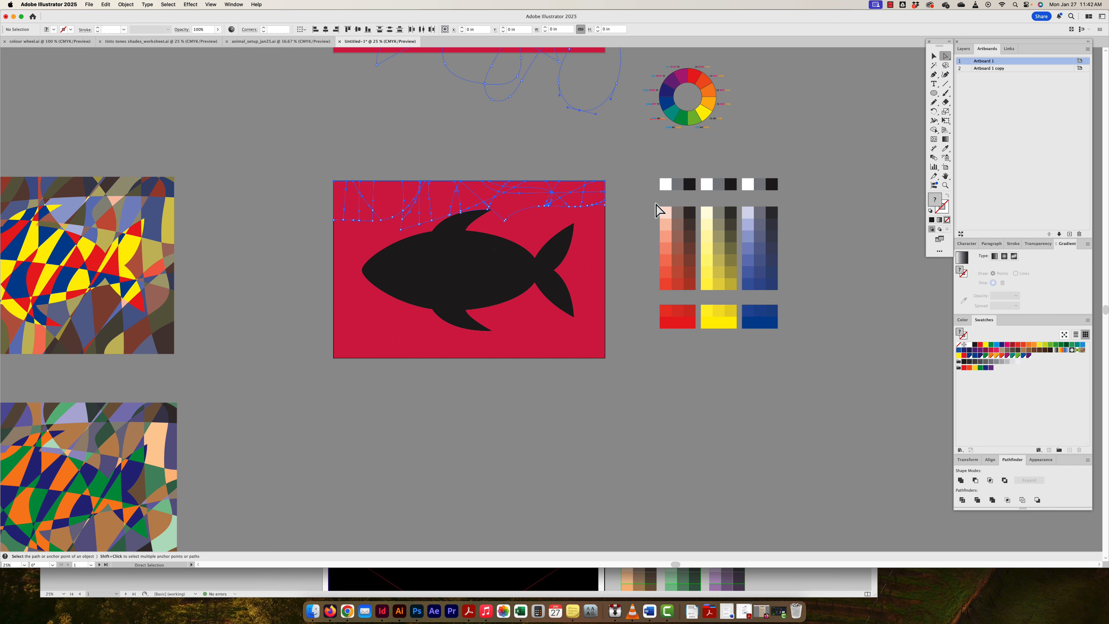
pyautogui.press('Delete')
pyautogui.moveTo(613, 264); pyautogui.dragTo(600, 408)
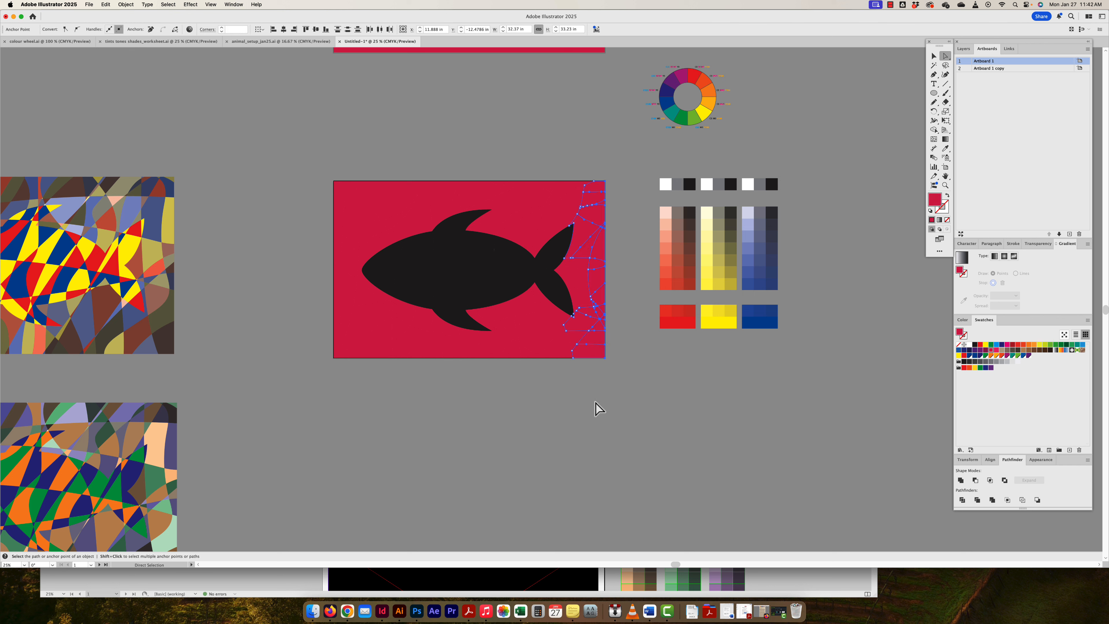
pyautogui.moveTo(313, 342); pyautogui.dragTo(288, 340)
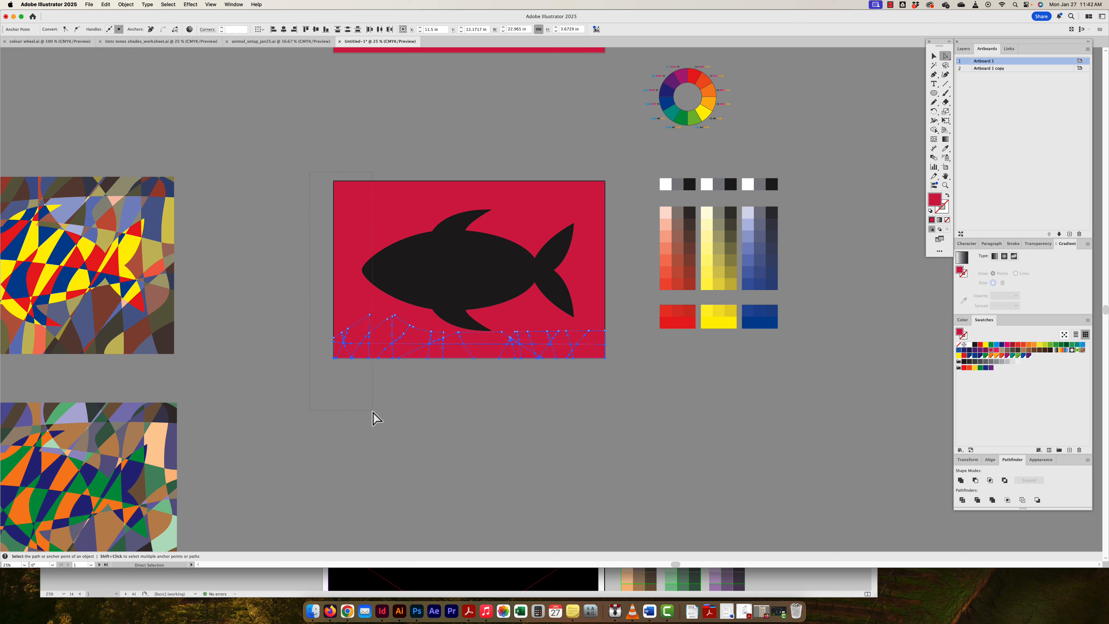
pyautogui.moveTo(372, 410); pyautogui.dragTo(373, 411)
pyautogui.press('Delete')
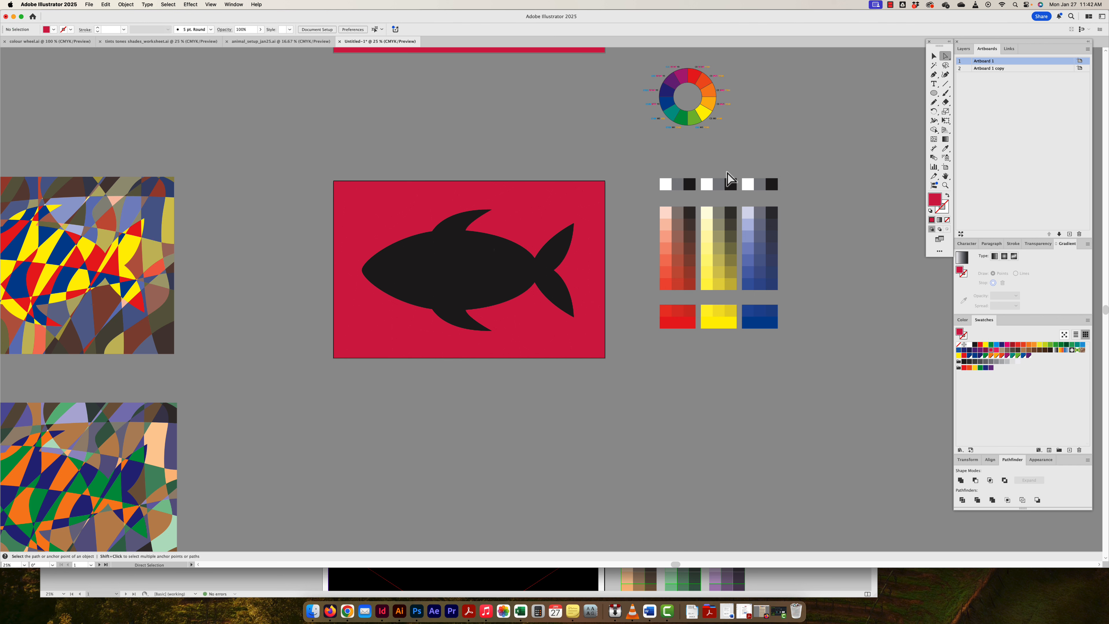
# Examine the finished multicoloured fish examples as a reference for distributing the colours, with one fish piece selected for comparison
pyautogui.click(934, 57)
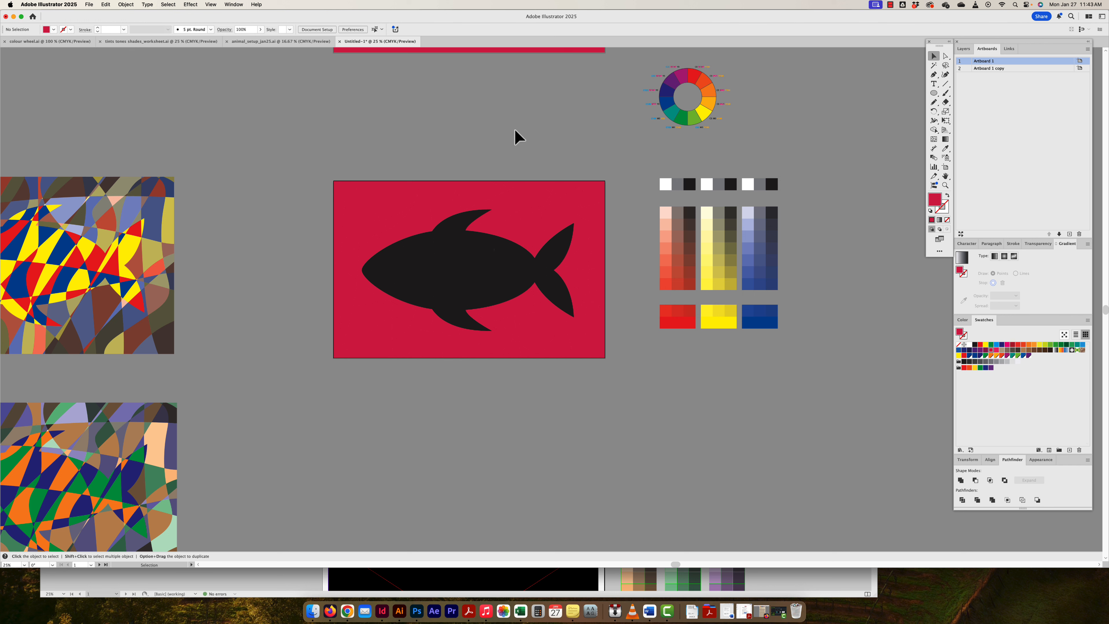
pyautogui.click(455, 262)
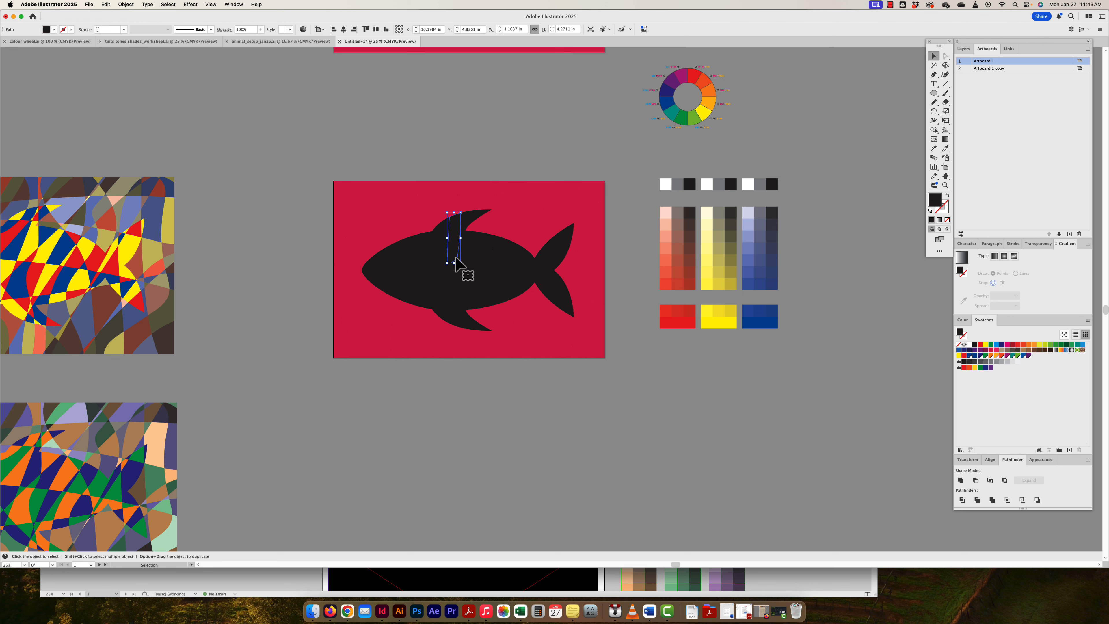
pyautogui.moveTo(269, 270); pyautogui.dragTo(589, 270)
pyautogui.moveTo(383, 504); pyautogui.dragTo(351, 309)
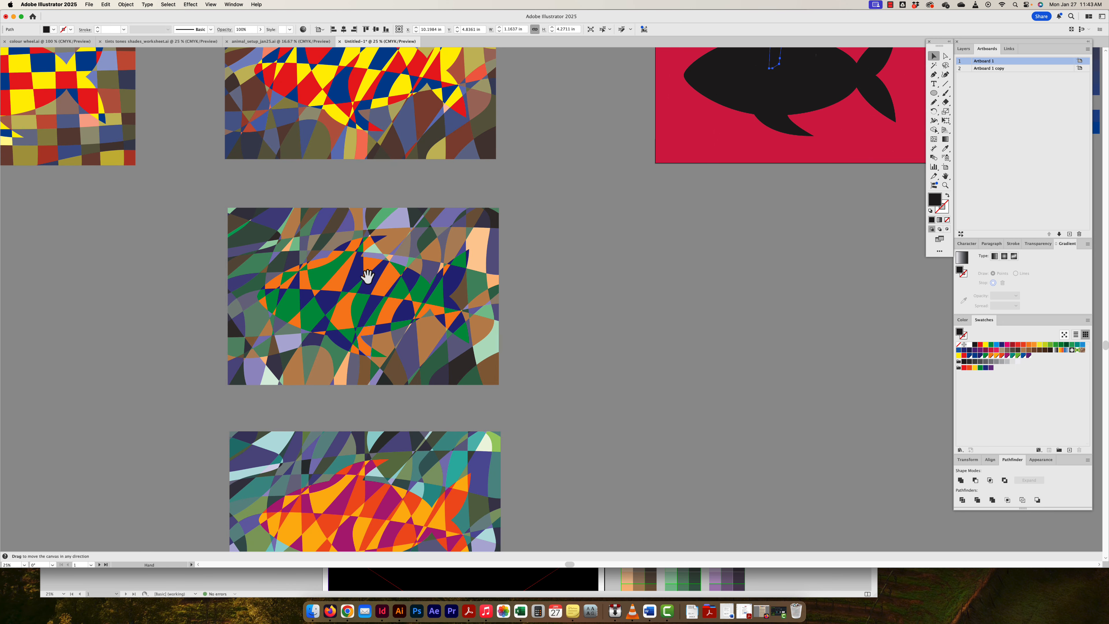
pyautogui.scroll(-5, 371, 397)
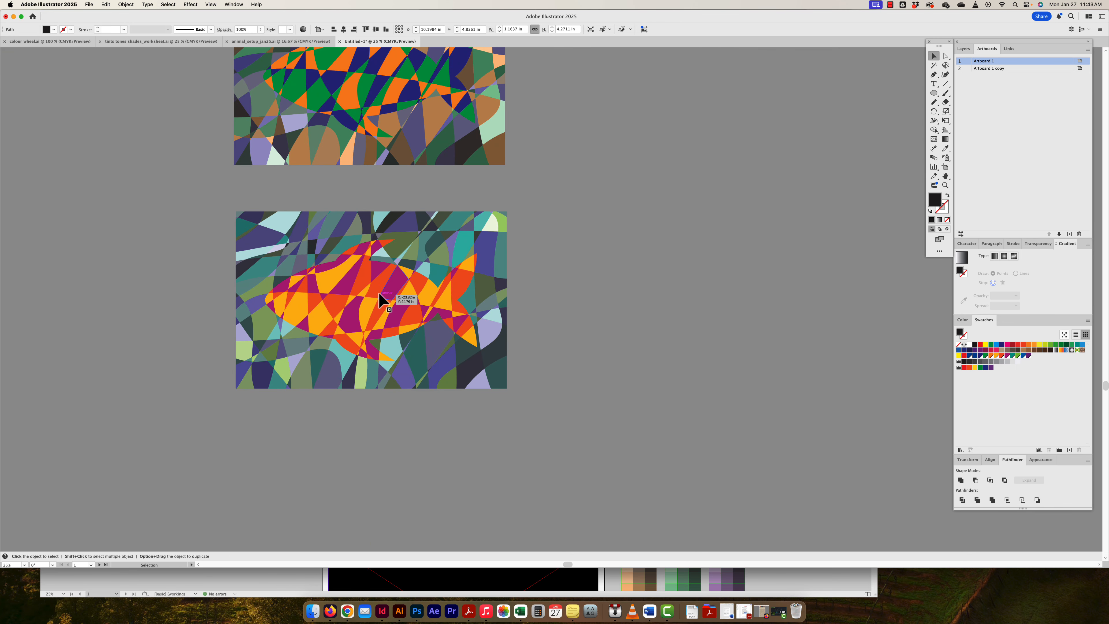
pyautogui.moveTo(495, 228); pyautogui.dragTo(381, 407)
pyautogui.moveTo(443, 196); pyautogui.dragTo(261, 348)
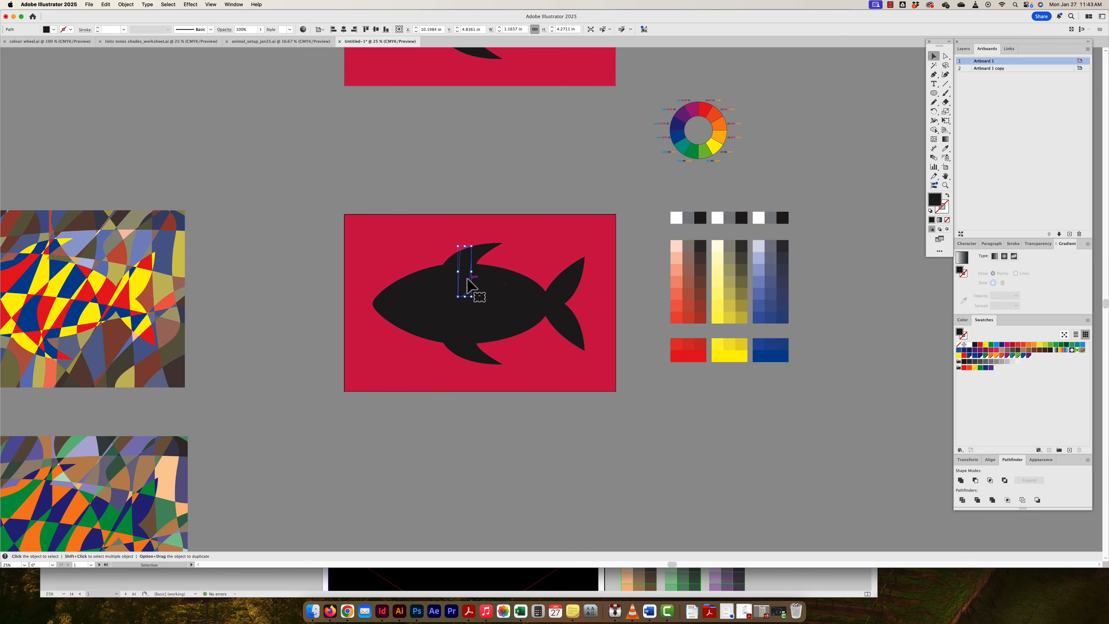
# Move the whole set of red, yellow and blue colour swatches horizontally closer to the fish background rectangle
pyautogui.press('super+equal')
pyautogui.press('super+equal')
pyautogui.moveTo(463, 303); pyautogui.dragTo(201, 150)
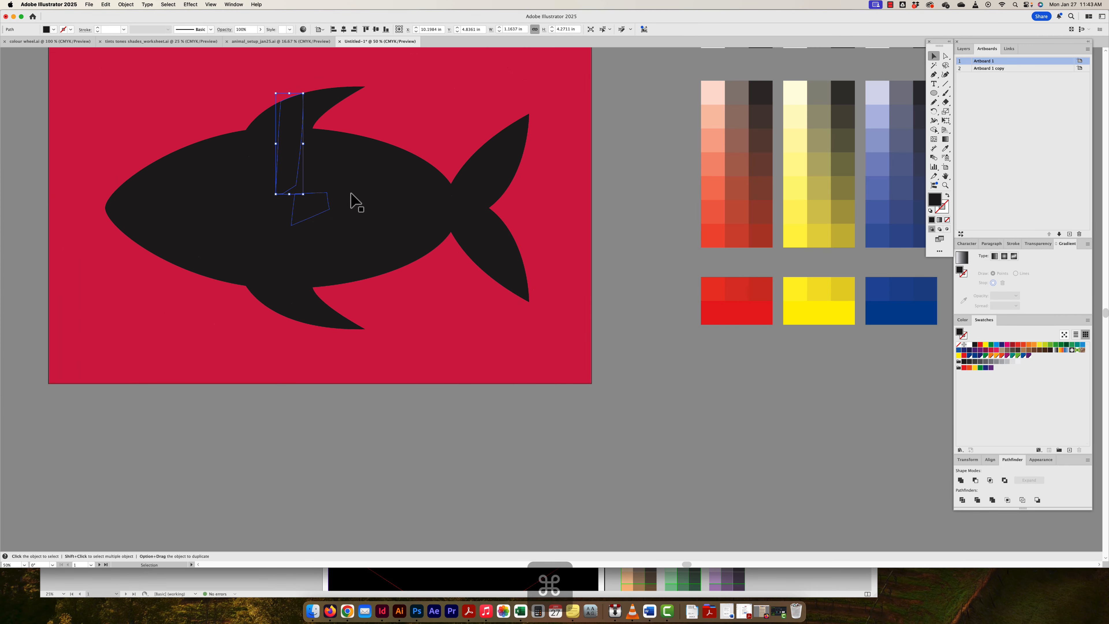
pyautogui.moveTo(453, 172); pyautogui.dragTo(425, 222)
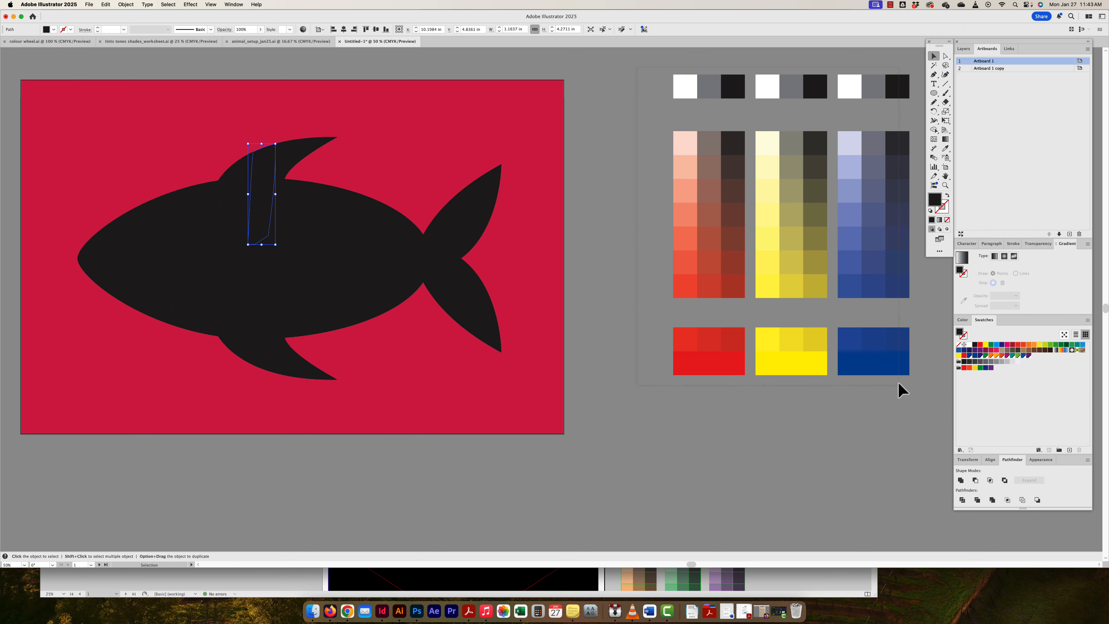
pyautogui.moveTo(900, 369); pyautogui.dragTo(820, 368)
# Fill the middle piece at the tip of the fish's nose with pure red sampled from the swatches using the Eyedropper
pyautogui.click(310, 268)
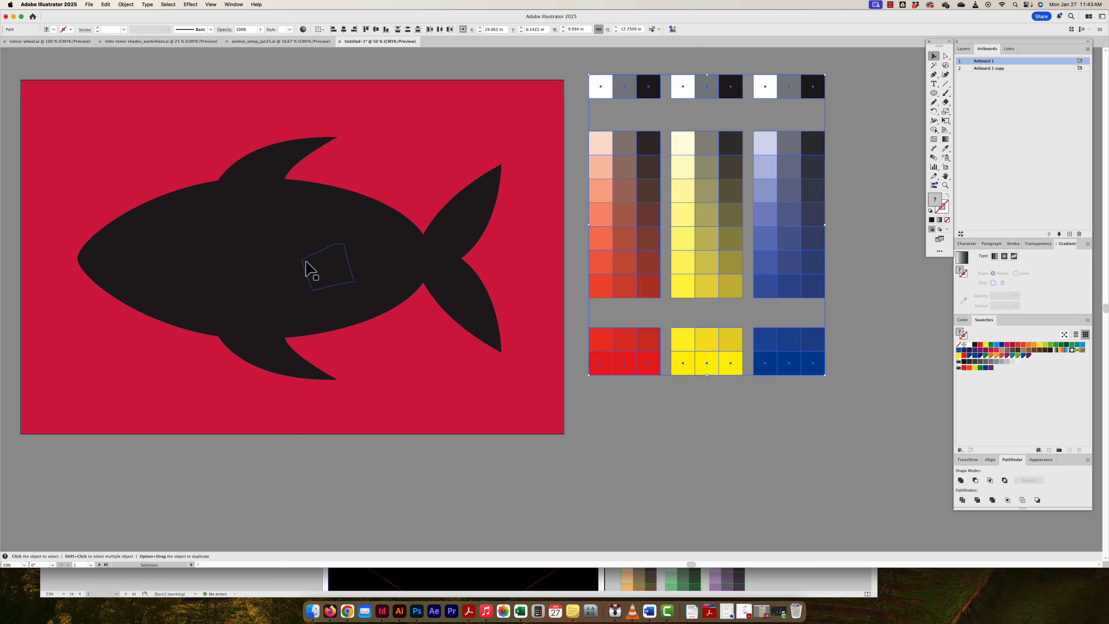
pyautogui.moveTo(324, 267); pyautogui.dragTo(87, 257)
pyautogui.click(945, 149)
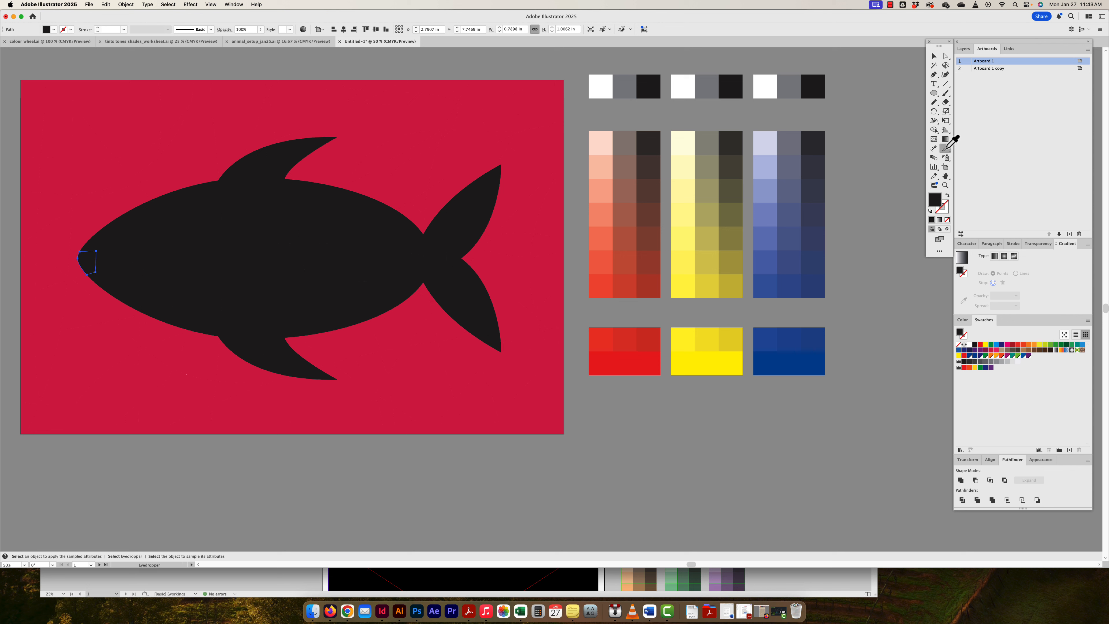
pyautogui.click(606, 361)
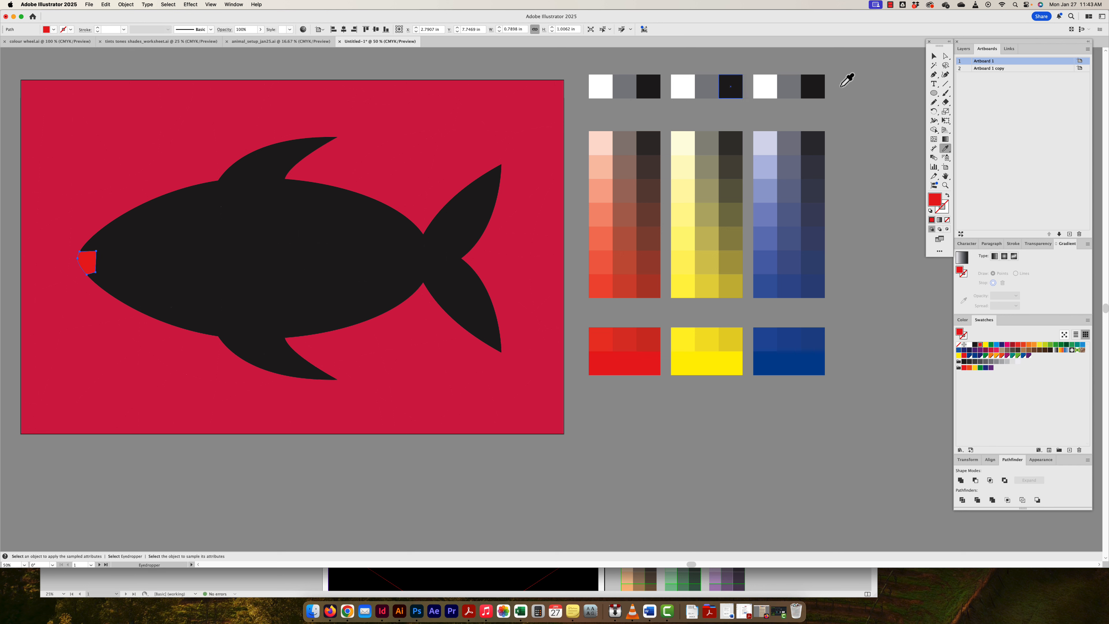
# Fill the nose piece above the red one with pure yellow and the small piece below it with pure blue
pyautogui.click(934, 56)
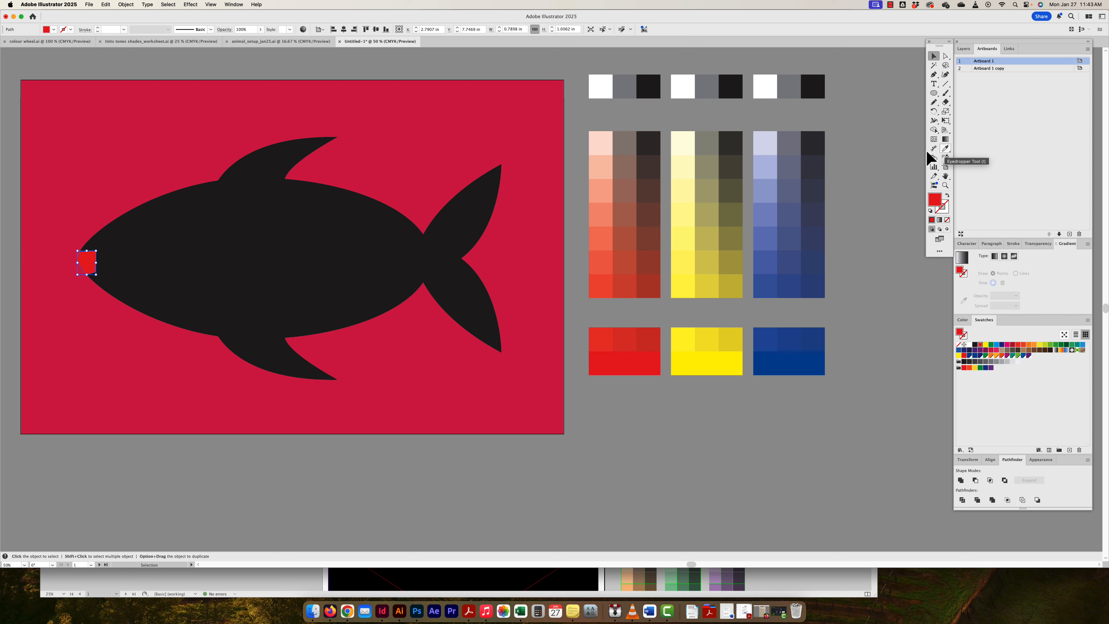
pyautogui.click(90, 242)
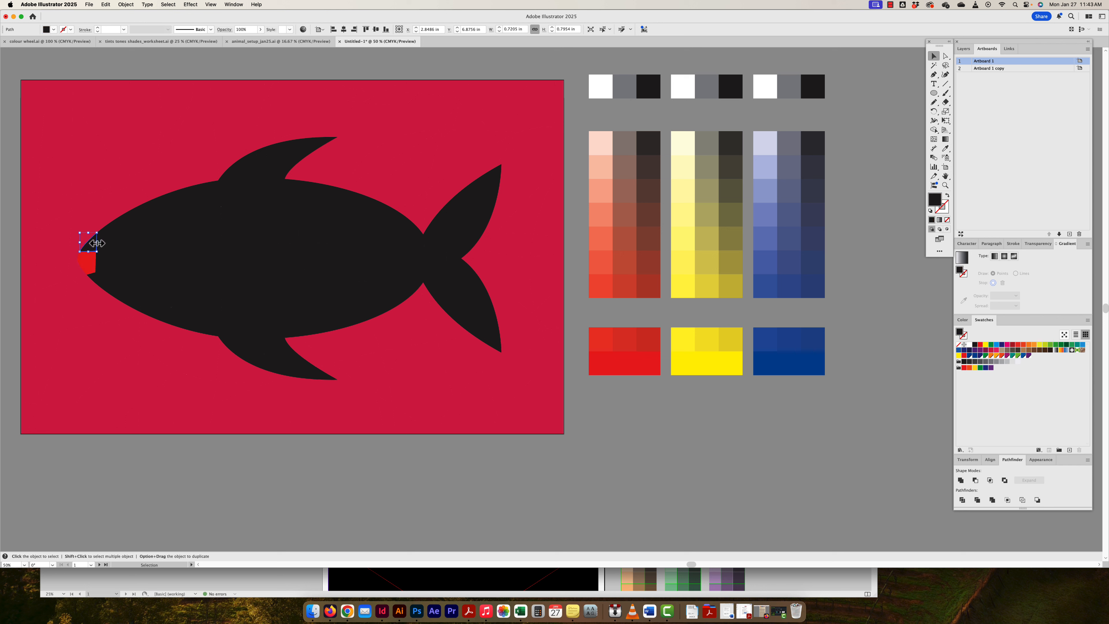
pyautogui.press('i')
pyautogui.click(681, 362)
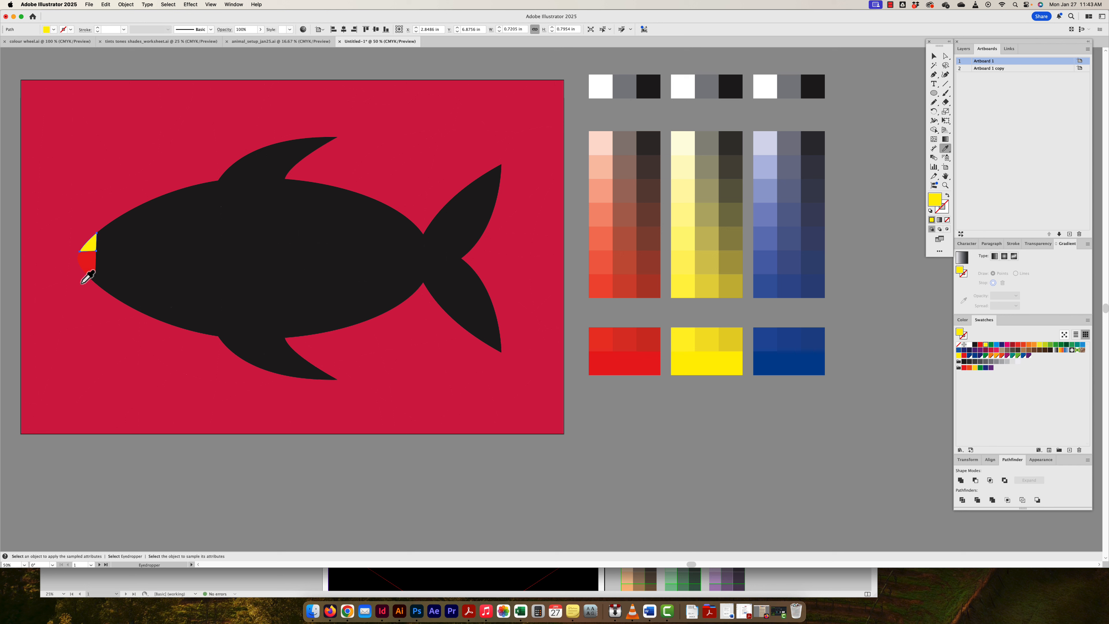
pyautogui.press('v')
pyautogui.click(91, 279)
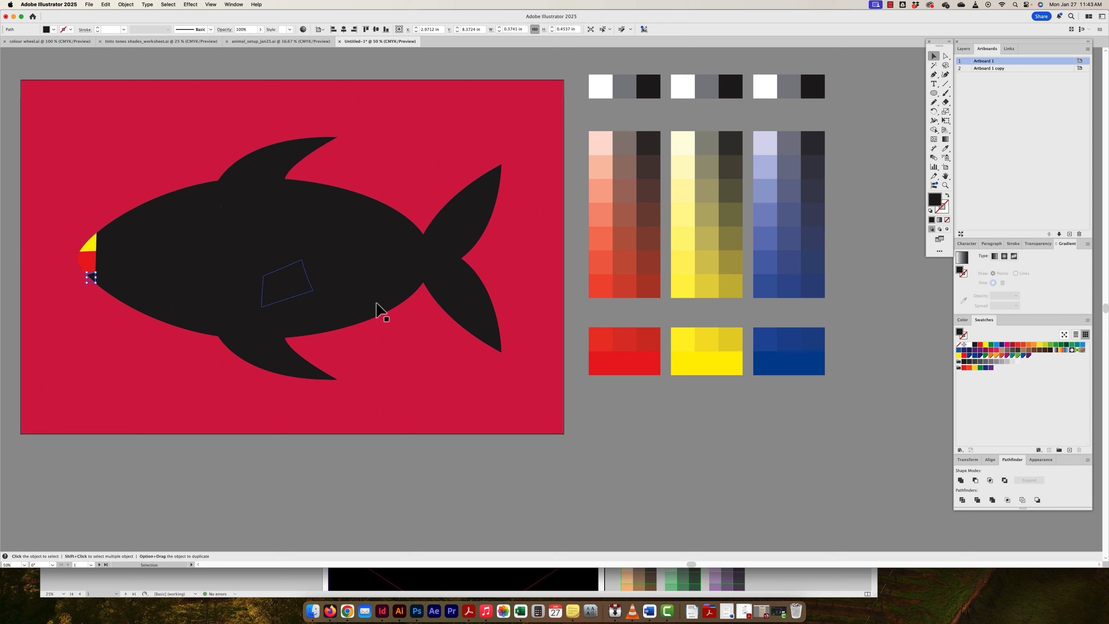
pyautogui.press('i')
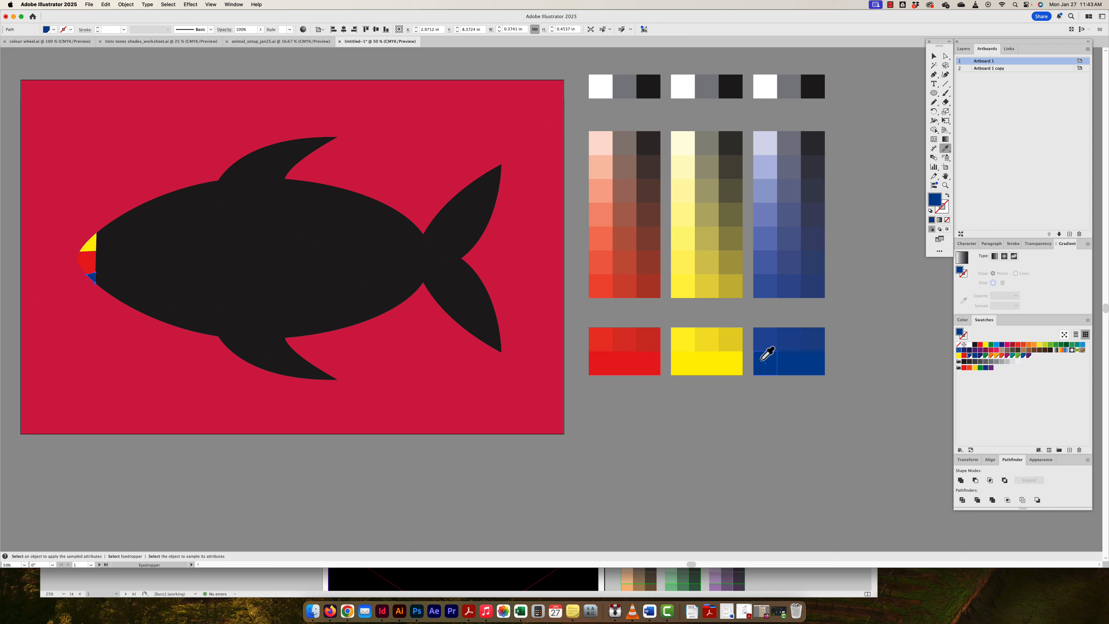
# Fill the long narrow piece directly behind the red nose piece with pure yellow sampled from the swatches
pyautogui.press('v')
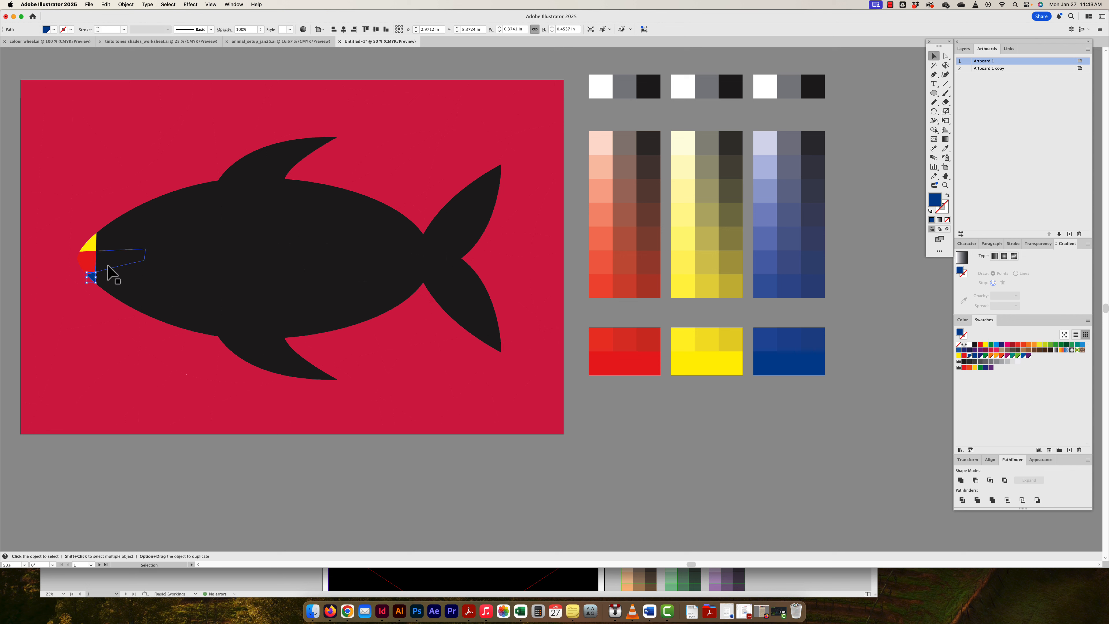
pyautogui.click(106, 264)
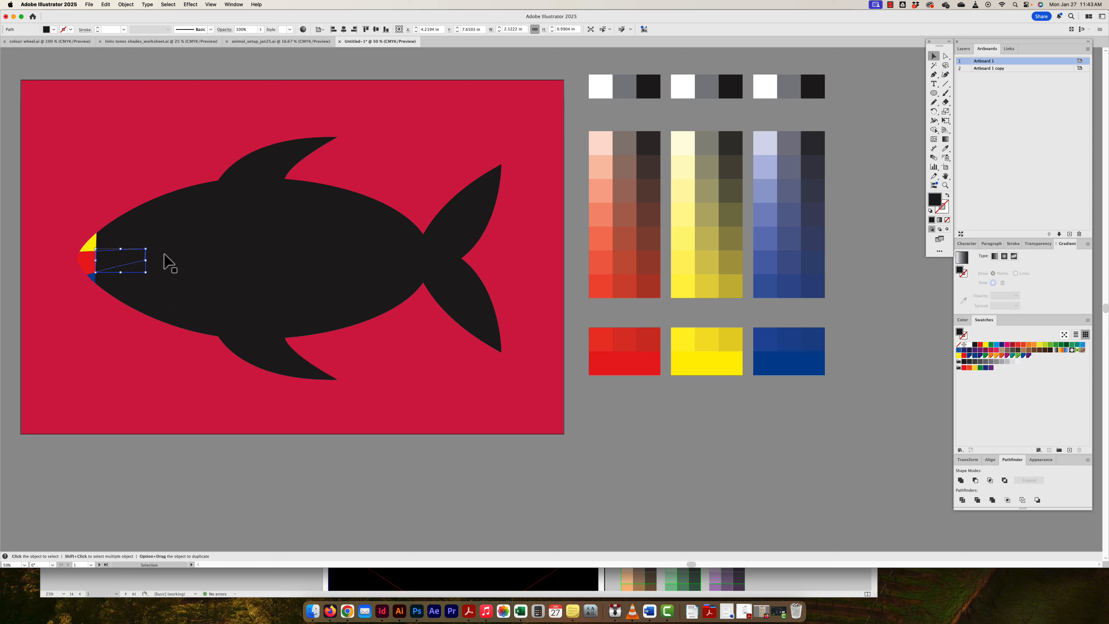
pyautogui.press('i')
pyautogui.click(602, 357)
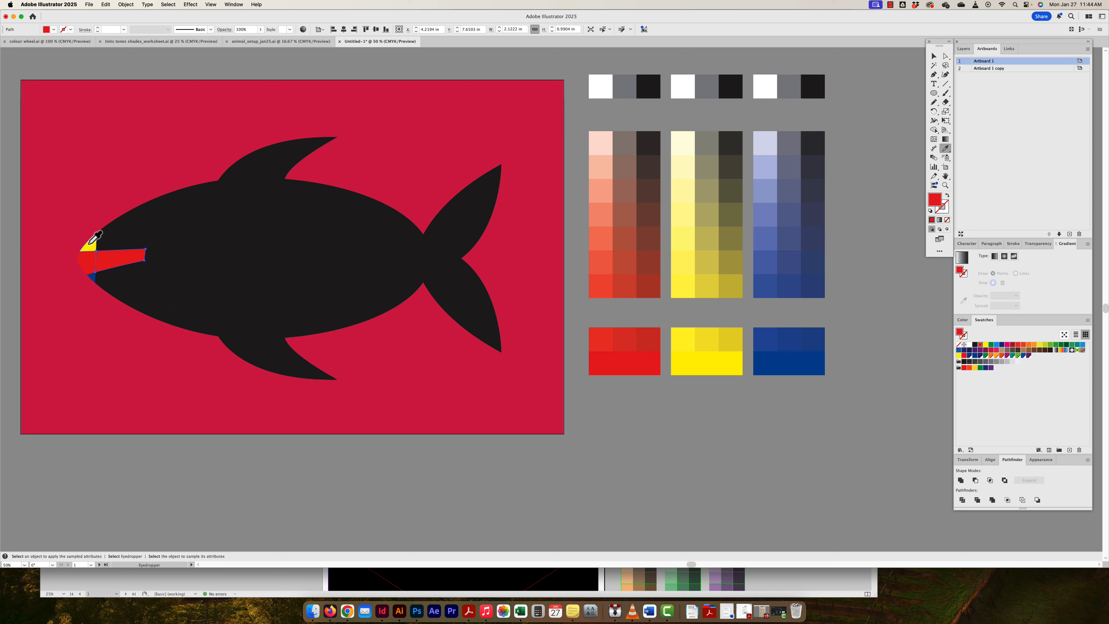
pyautogui.click(688, 354)
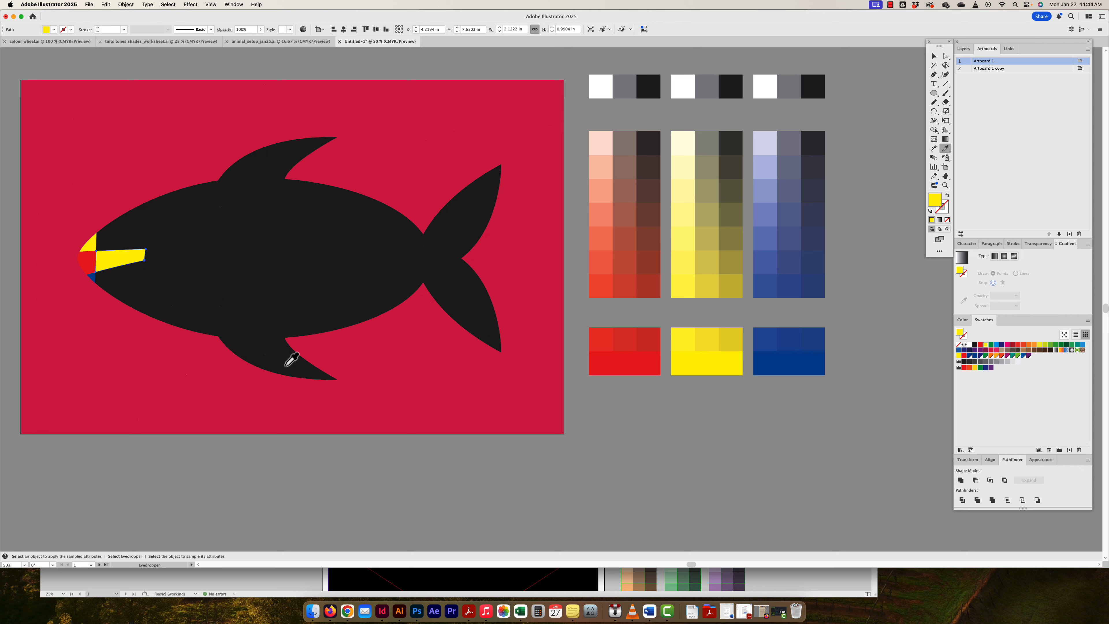
# Fill the large upper head piece above the long yellow one with pure blue sampled from the swatches
pyautogui.press('v')
pyautogui.click(119, 230)
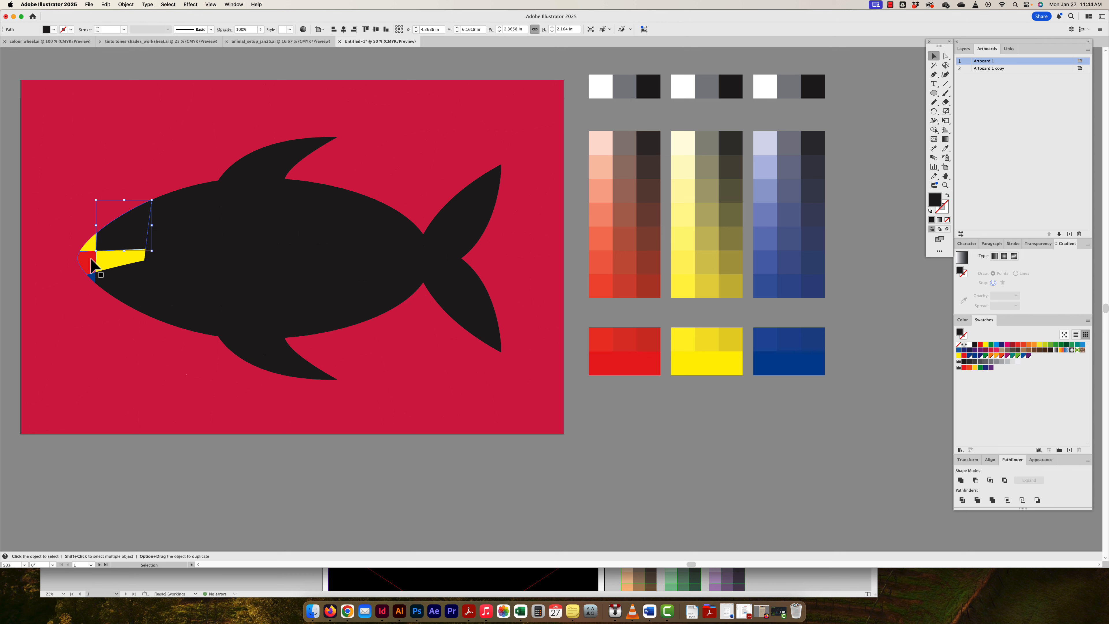
pyautogui.press('i')
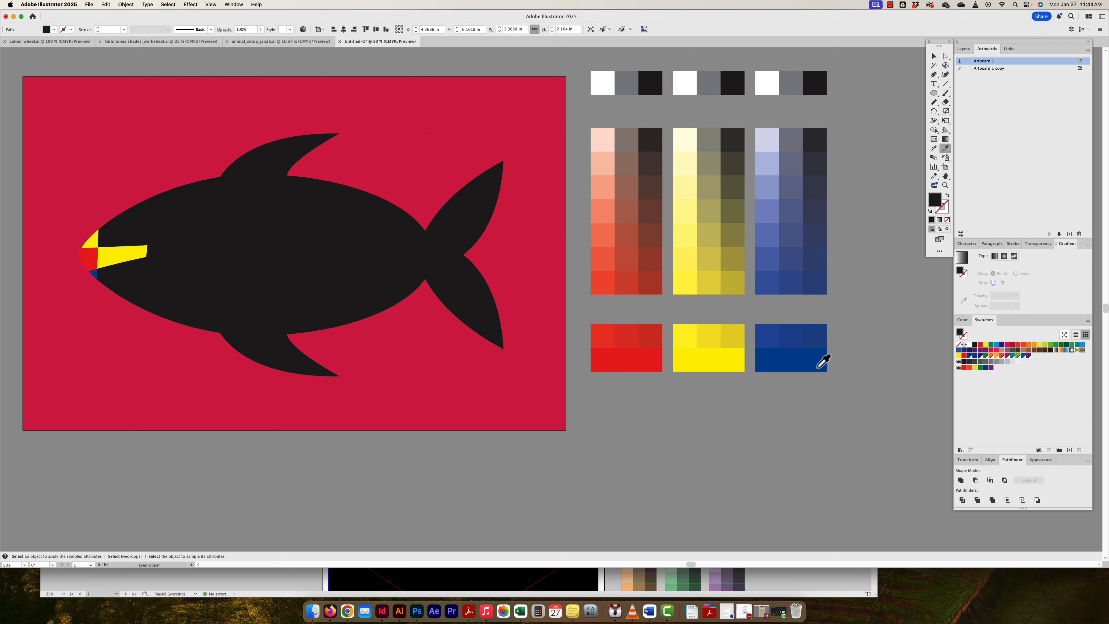
pyautogui.click(814, 369)
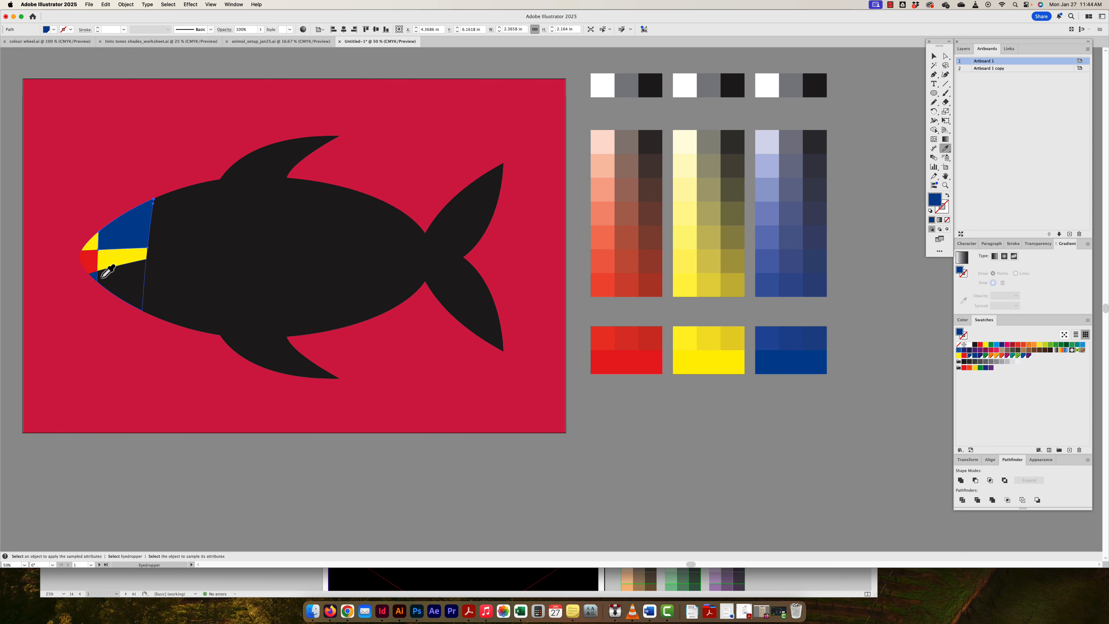
# Fill the large lower head piece beneath the long yellow one with pure red sampled from the swatches
pyautogui.press('v')
pyautogui.click(111, 281)
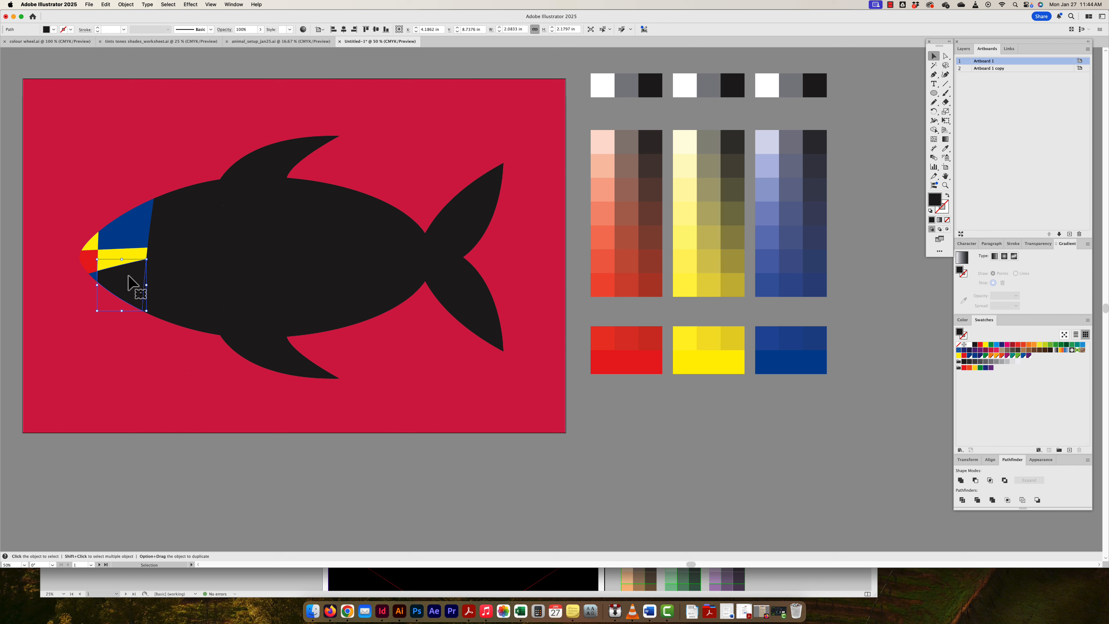
pyautogui.hscroll(1, 112, 275)
pyautogui.scroll(-1, 112, 275)
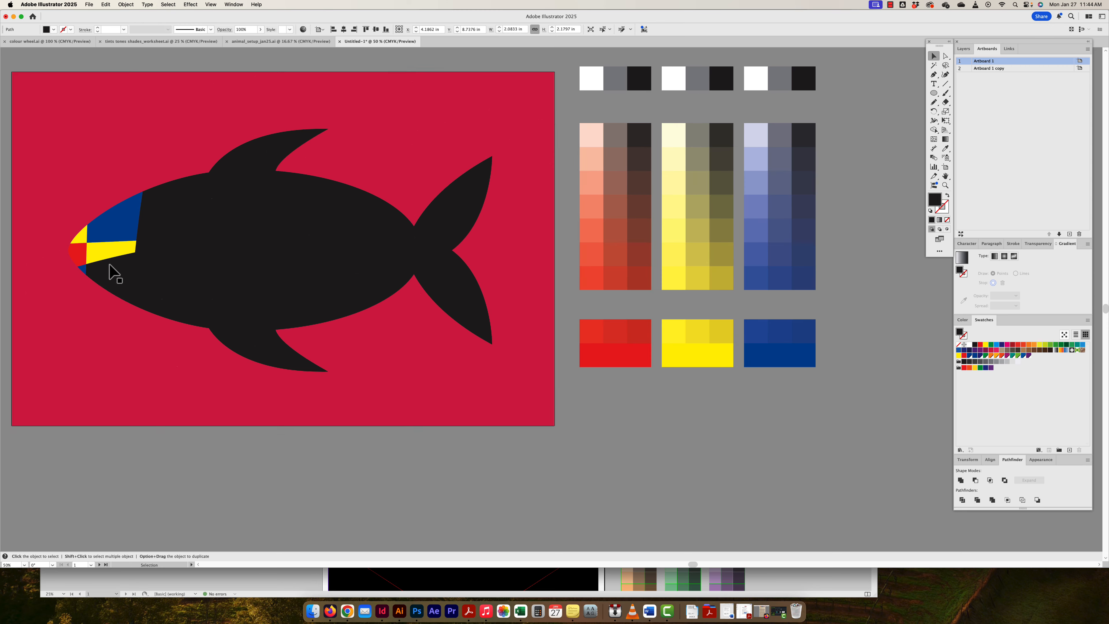
pyautogui.press('i')
pyautogui.click(640, 365)
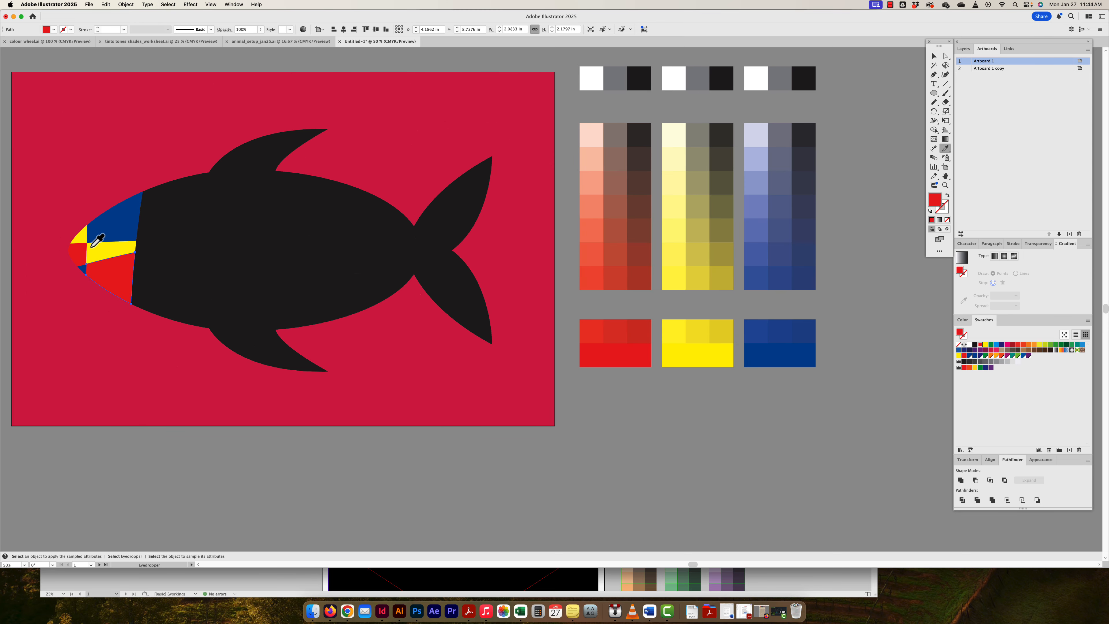
pyautogui.press('c')
pyautogui.scroll(1, 154, 220)
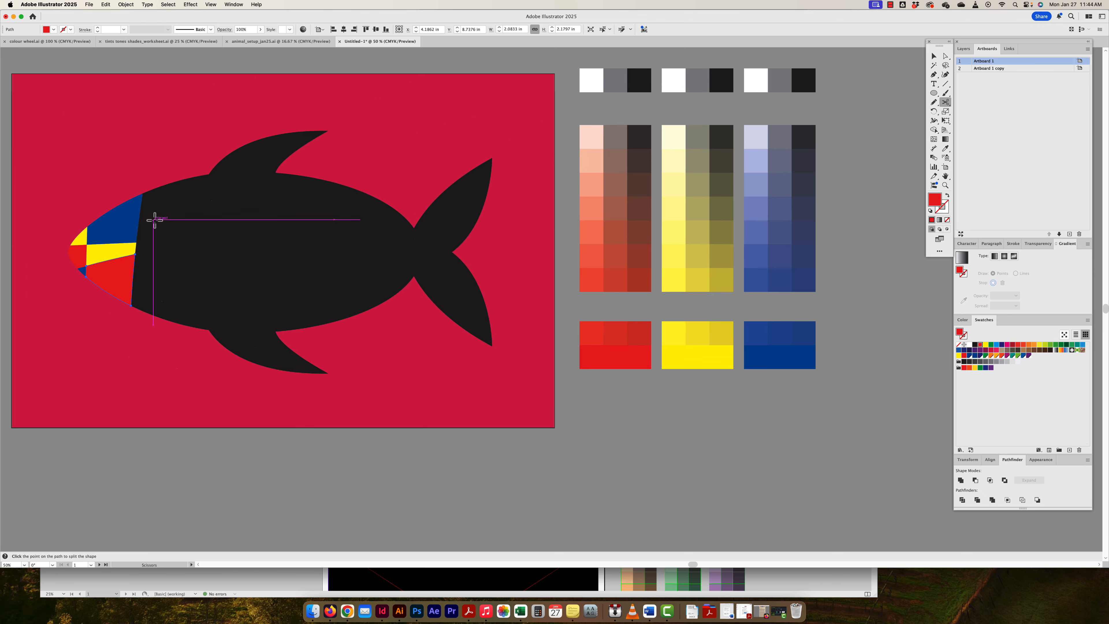
pyautogui.click(154, 219)
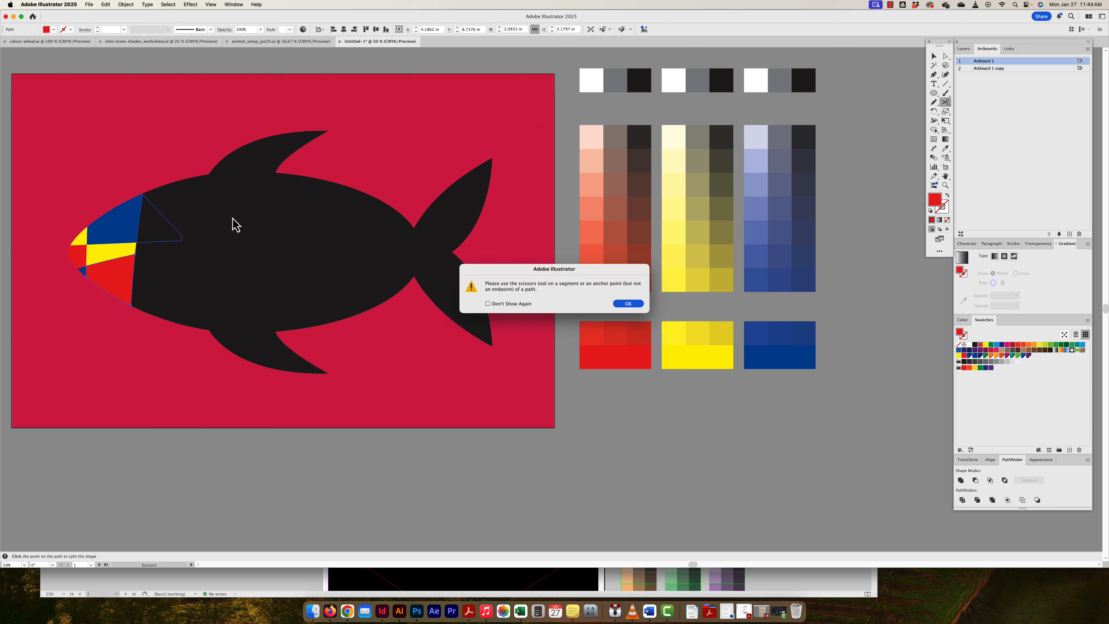
pyautogui.click(632, 303)
# Fill the triangular piece directly behind the blue upper head piece with pure red sampled from the swatches
pyautogui.click(933, 56)
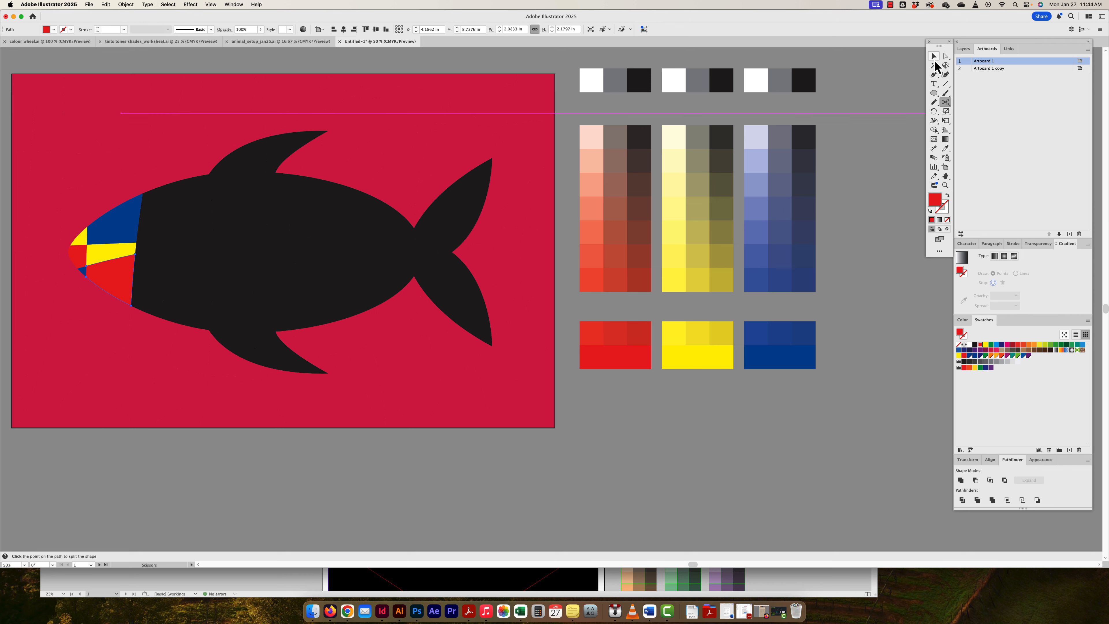
pyautogui.click(162, 234)
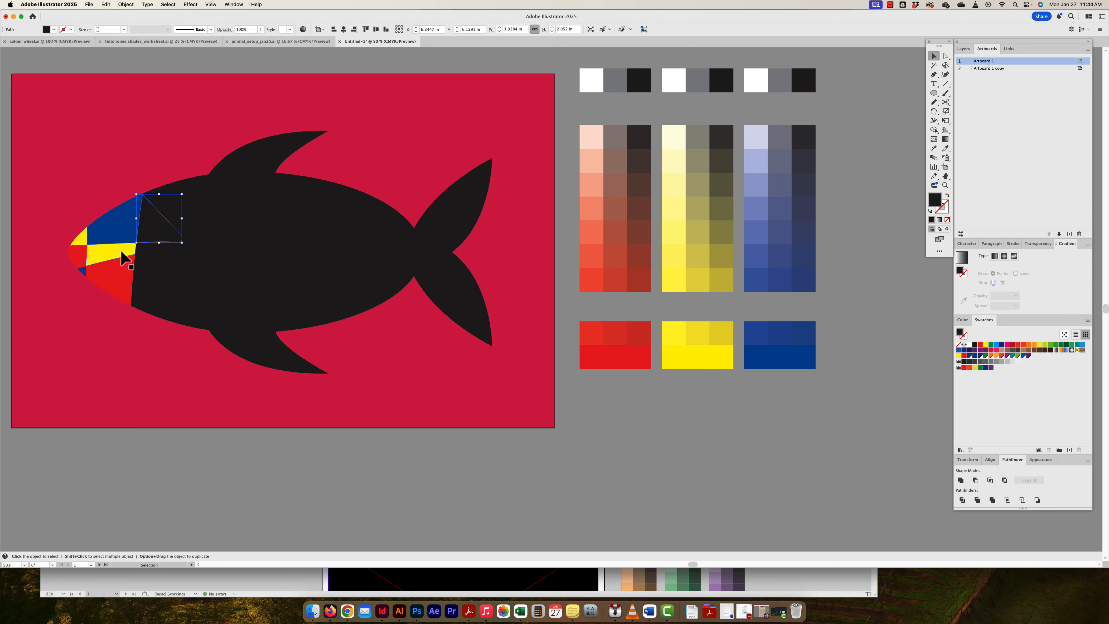
pyautogui.press('i')
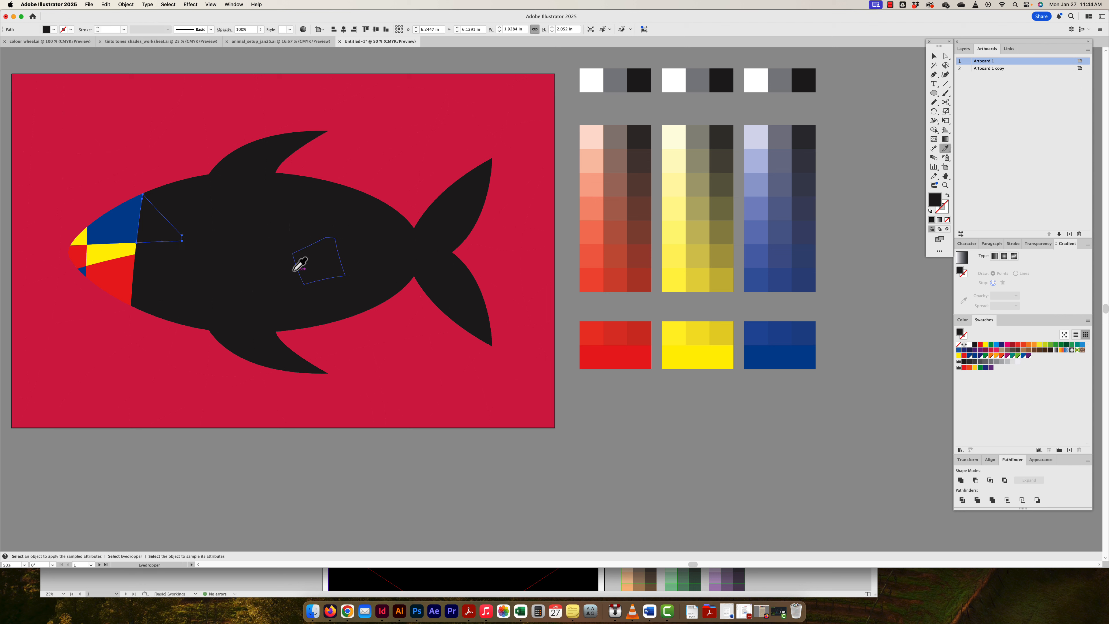
pyautogui.click(633, 357)
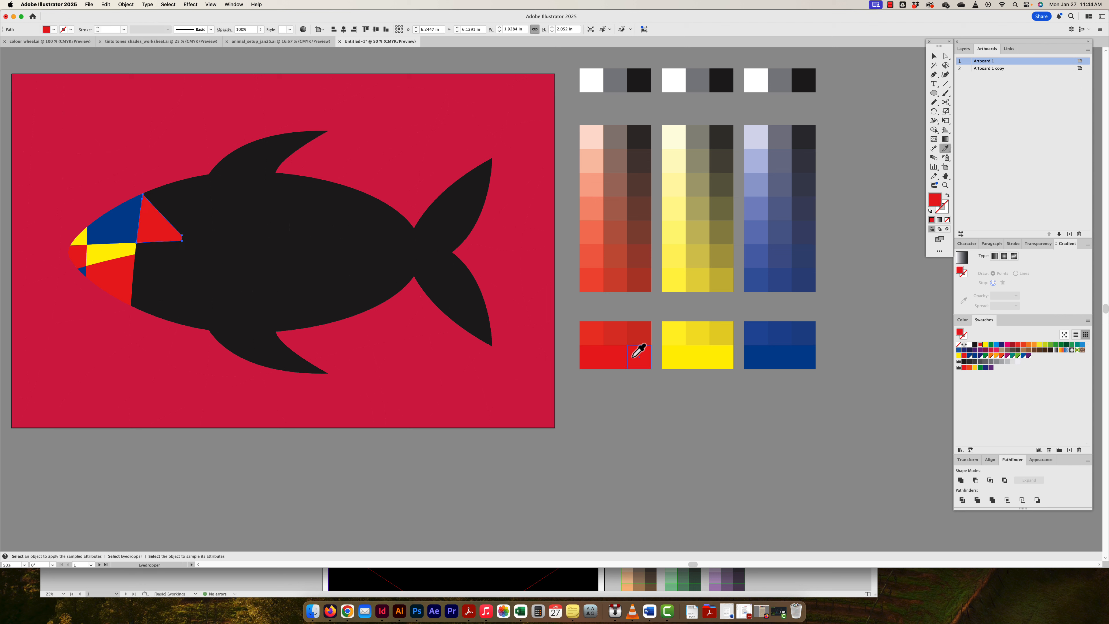
pyautogui.press('c')
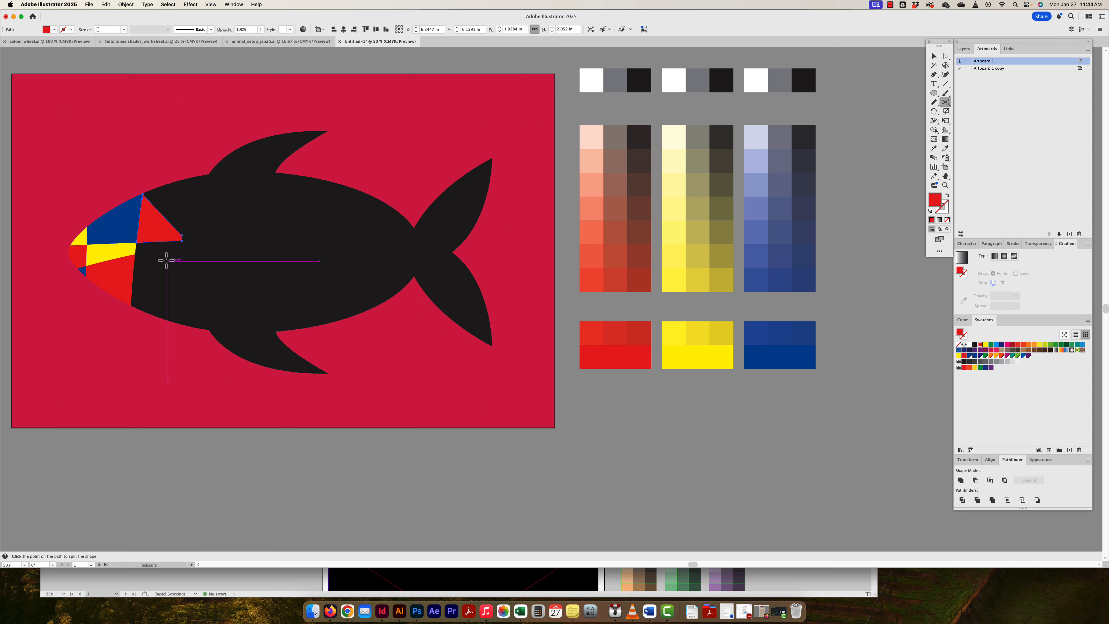
pyautogui.press('v')
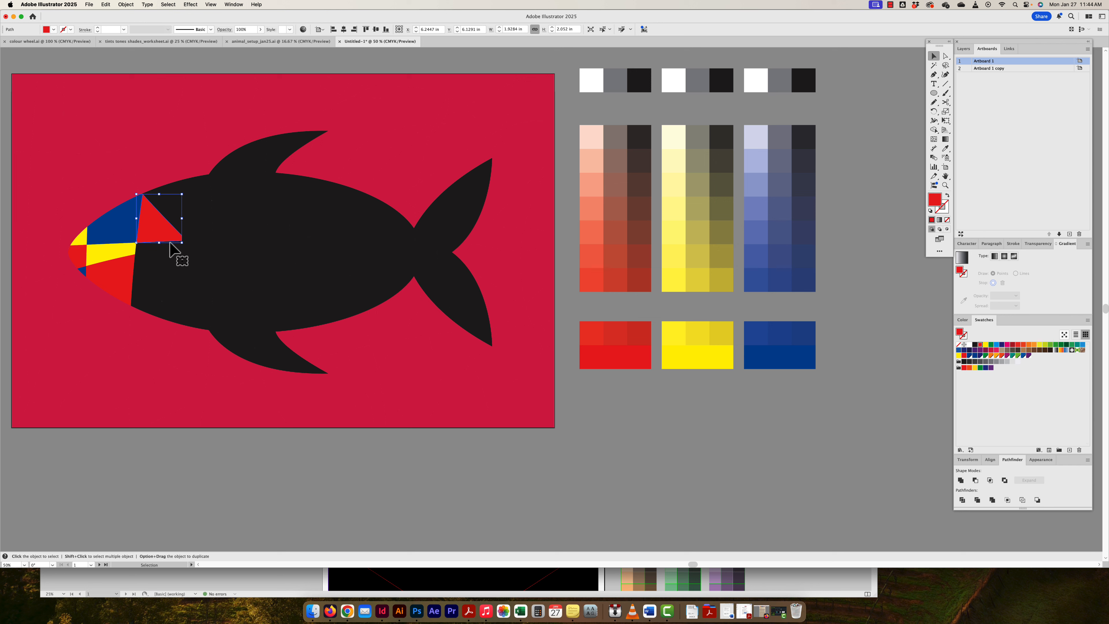
pyautogui.click(148, 248)
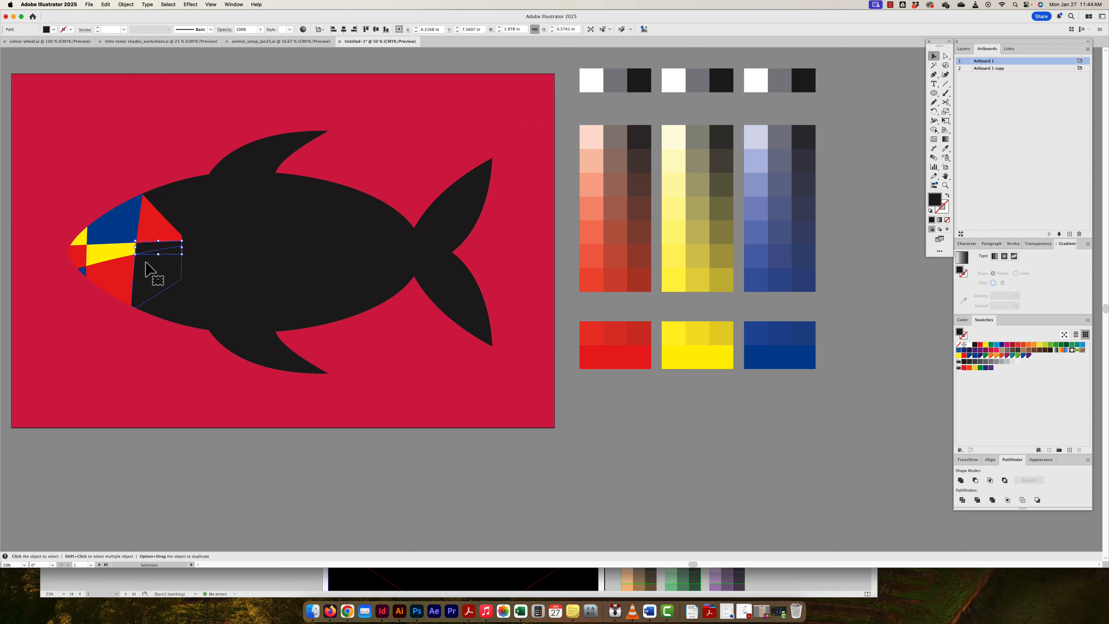
pyautogui.press('o')
pyautogui.press('v')
# Draw one looping freehand Pencil line back and forth across the whole fish artboard, extending past its edges
pyautogui.press('super+minus')
pyautogui.press('super+minus')
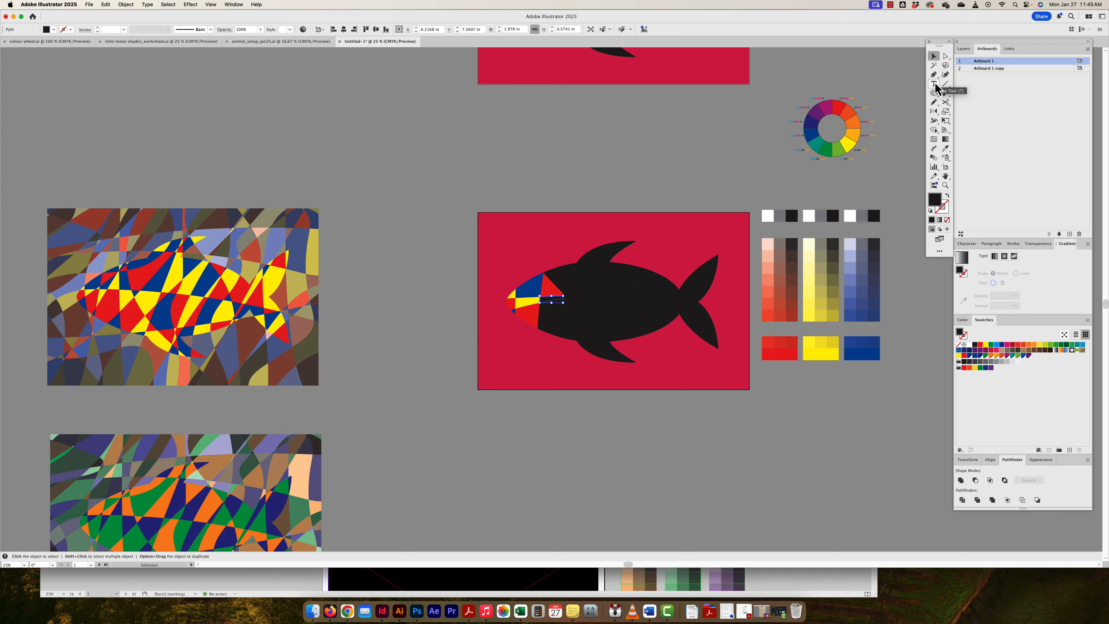
pyautogui.click(935, 103)
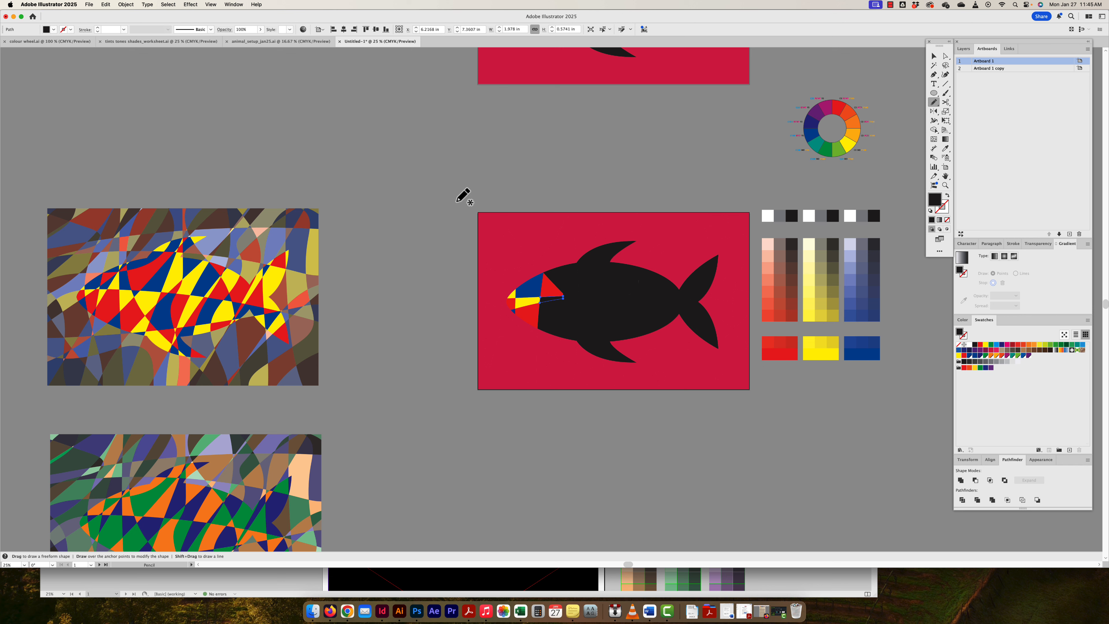
pyautogui.scroll(-1, 461, 199)
pyautogui.moveTo(451, 320)
pyautogui.mouseDown()
pyautogui.moveTo(464, 376)
pyautogui.moveTo(490, 411)
pyautogui.moveTo(514, 385)
pyautogui.moveTo(526, 275)
pyautogui.moveTo(559, 202)
pyautogui.moveTo(548, 282)
pyautogui.moveTo(558, 373)
pyautogui.moveTo(598, 452)
pyautogui.moveTo(596, 259)
pyautogui.moveTo(623, 209)
pyautogui.moveTo(682, 202)
pyautogui.moveTo(655, 273)
pyautogui.moveTo(655, 334)
pyautogui.moveTo(696, 407)
pyautogui.mouseUp()
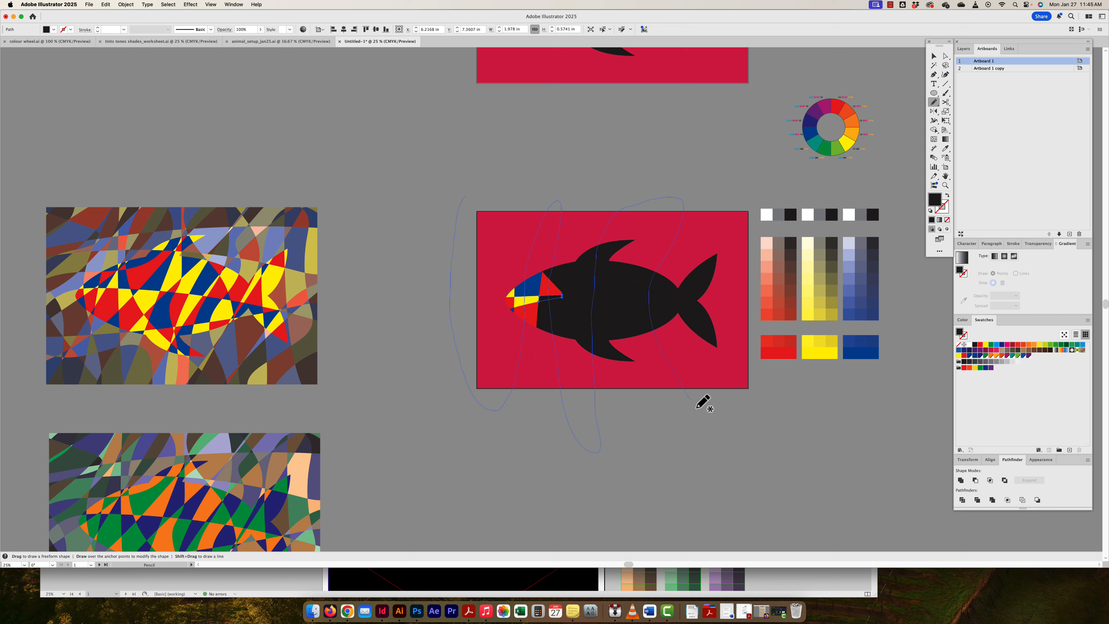
pyautogui.moveTo(739, 365)
pyautogui.mouseDown()
pyautogui.moveTo(696, 290)
pyautogui.moveTo(698, 227)
pyautogui.moveTo(731, 193)
pyautogui.mouseUp()
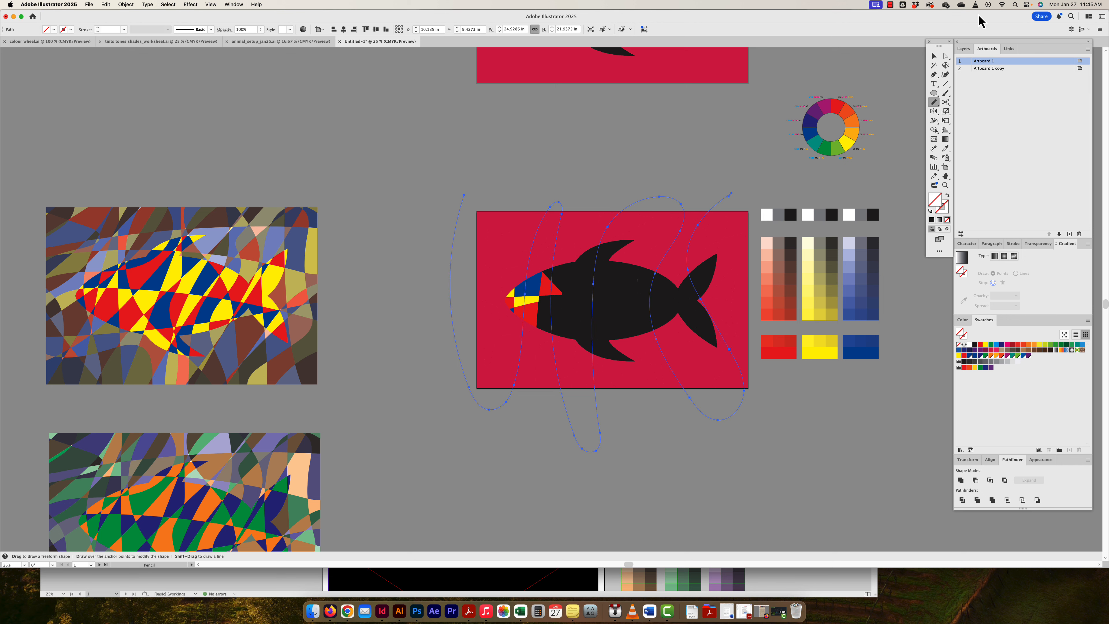
# Divide the whole fish artwork along the new freehand line with Pathfinder and ungroup the resulting pieces
pyautogui.click(933, 57)
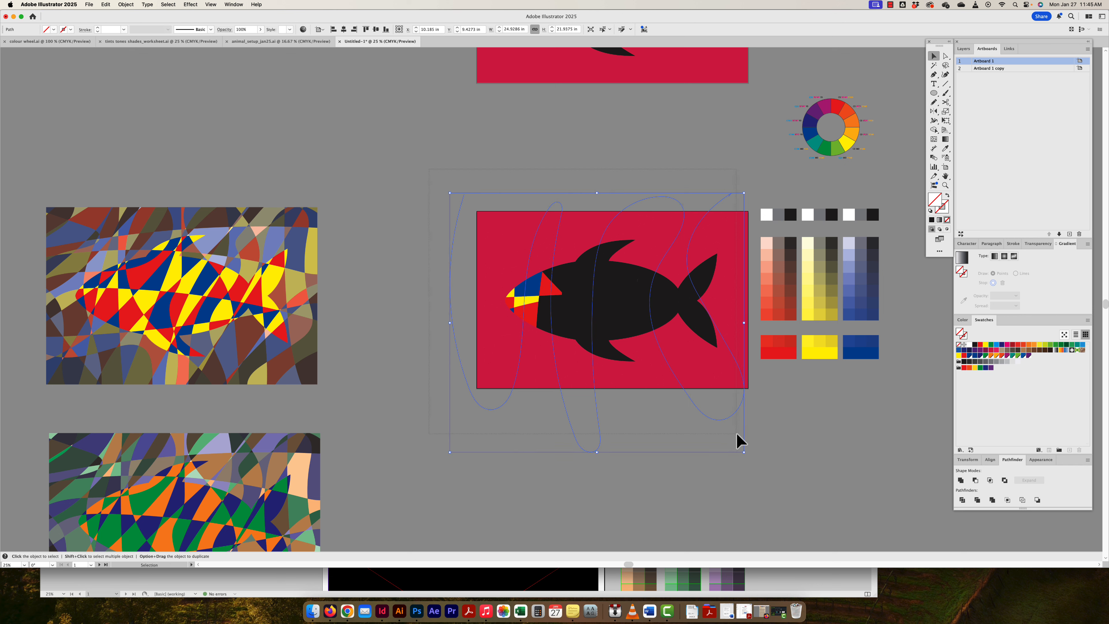
pyautogui.moveTo(736, 433); pyautogui.dragTo(738, 434)
pyautogui.click(962, 500)
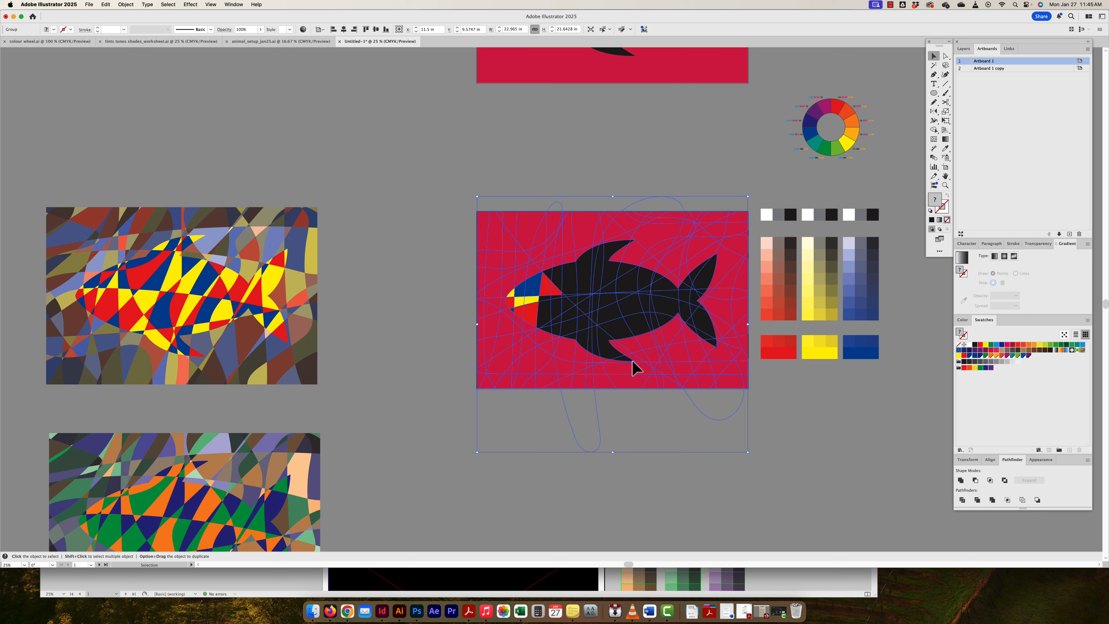
pyautogui.click(125, 5)
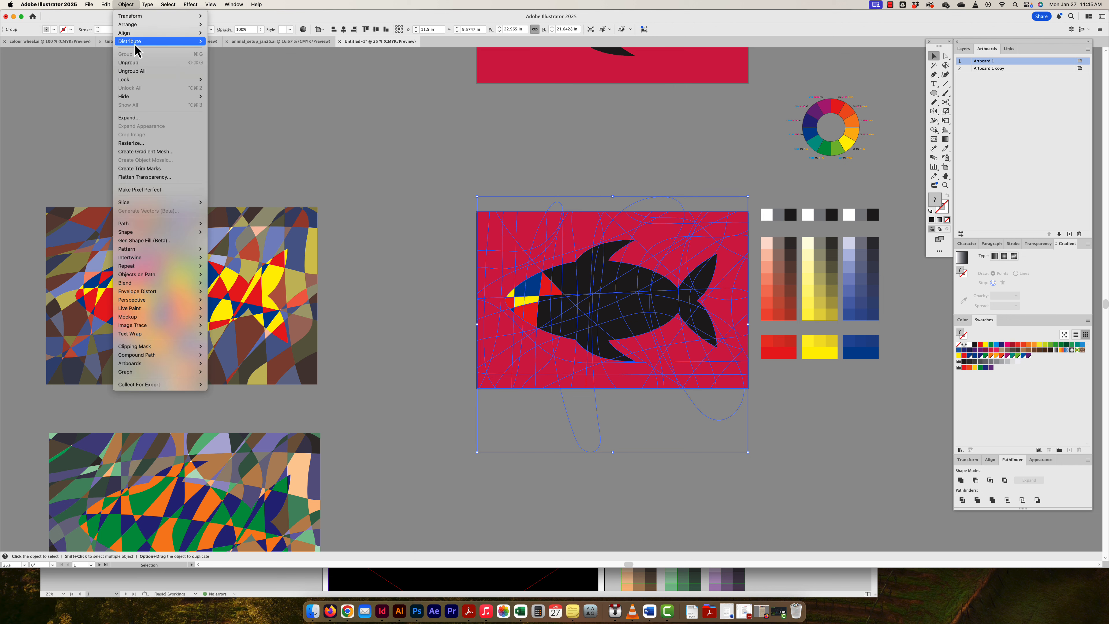
pyautogui.click(139, 65)
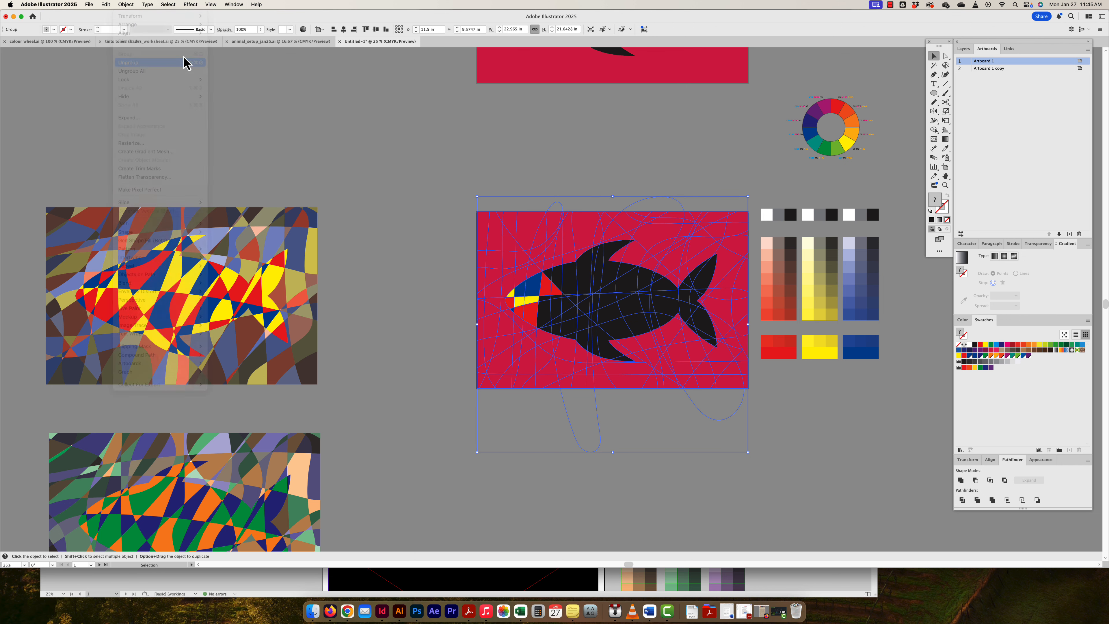
# Delete the unfilled loop fragments sticking out above the divided fish artboard
pyautogui.click(945, 56)
pyautogui.moveTo(751, 189); pyautogui.dragTo(572, 220)
pyautogui.moveTo(487, 213); pyautogui.dragTo(486, 213)
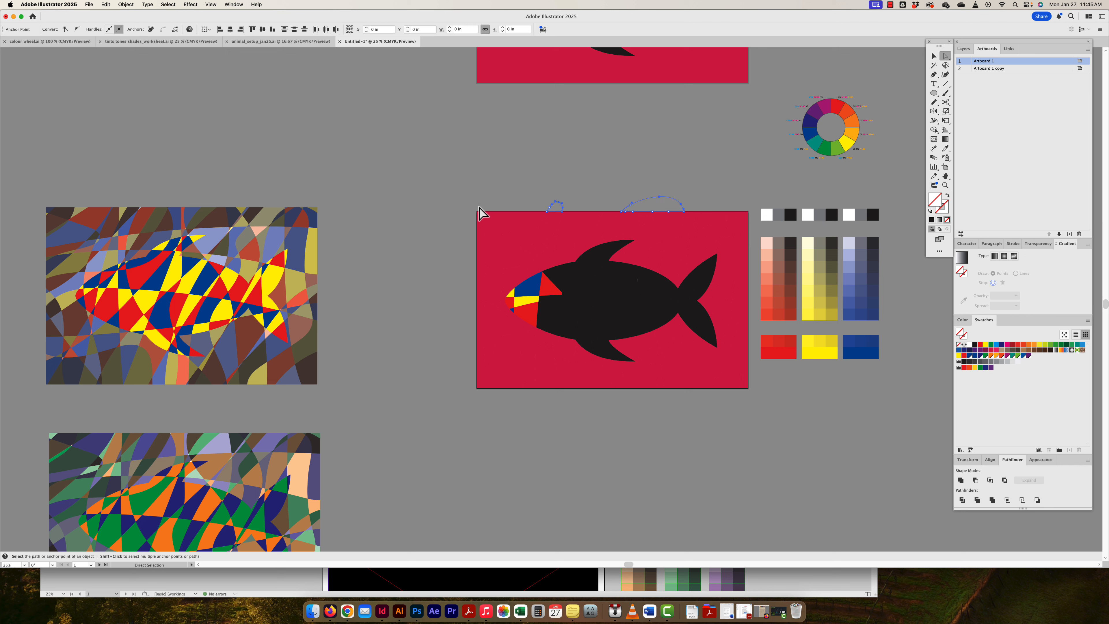
pyautogui.press('+')
pyautogui.press('Delete')
pyautogui.press('Delete')
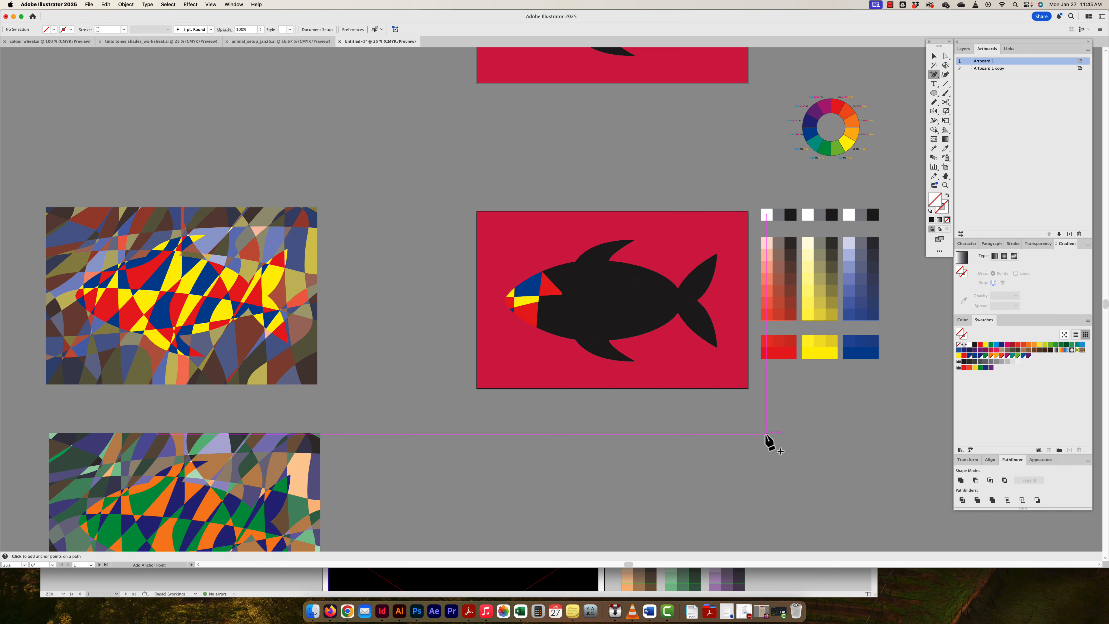
pyautogui.click(946, 56)
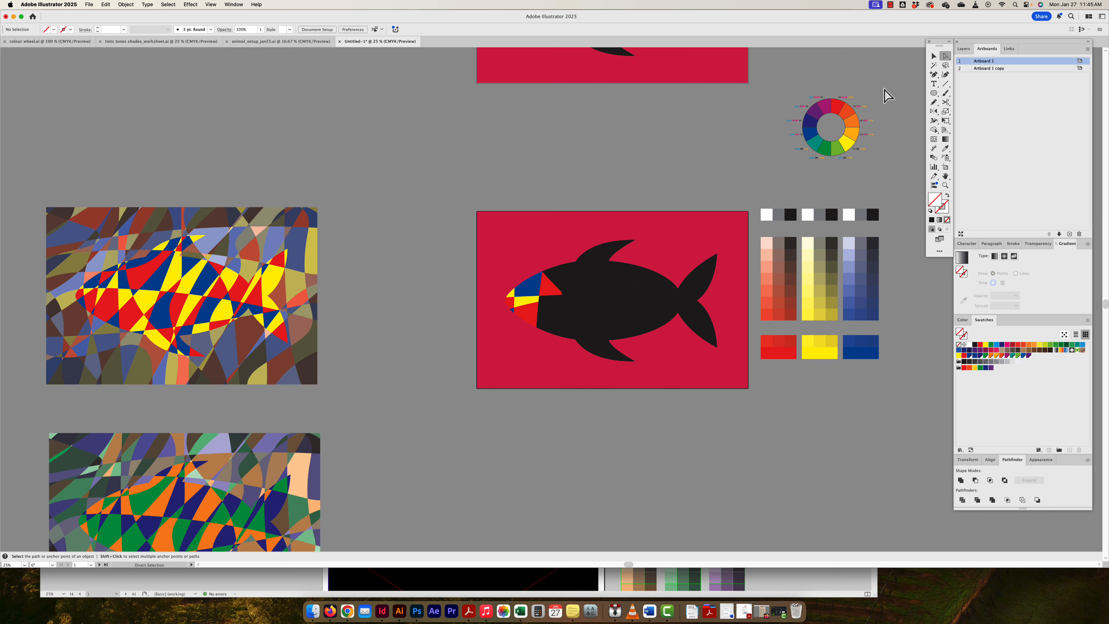
# Select the undivided fish artwork on the upper artboard to inspect its overlapping freehand lines
pyautogui.click(933, 56)
pyautogui.scroll(10, 607, 297)
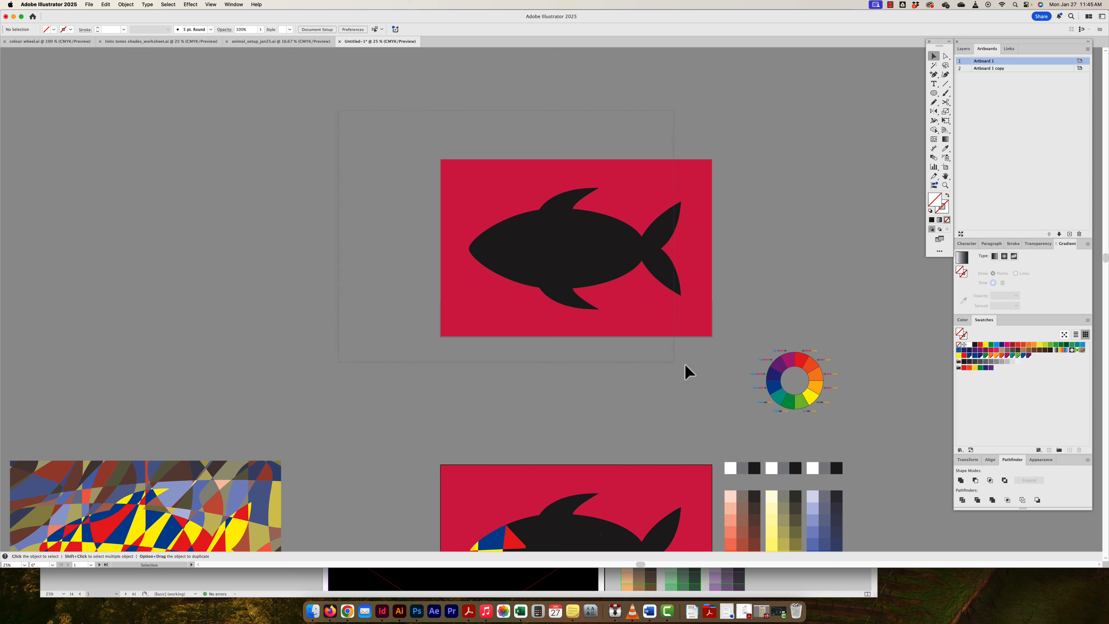
pyautogui.click(729, 380)
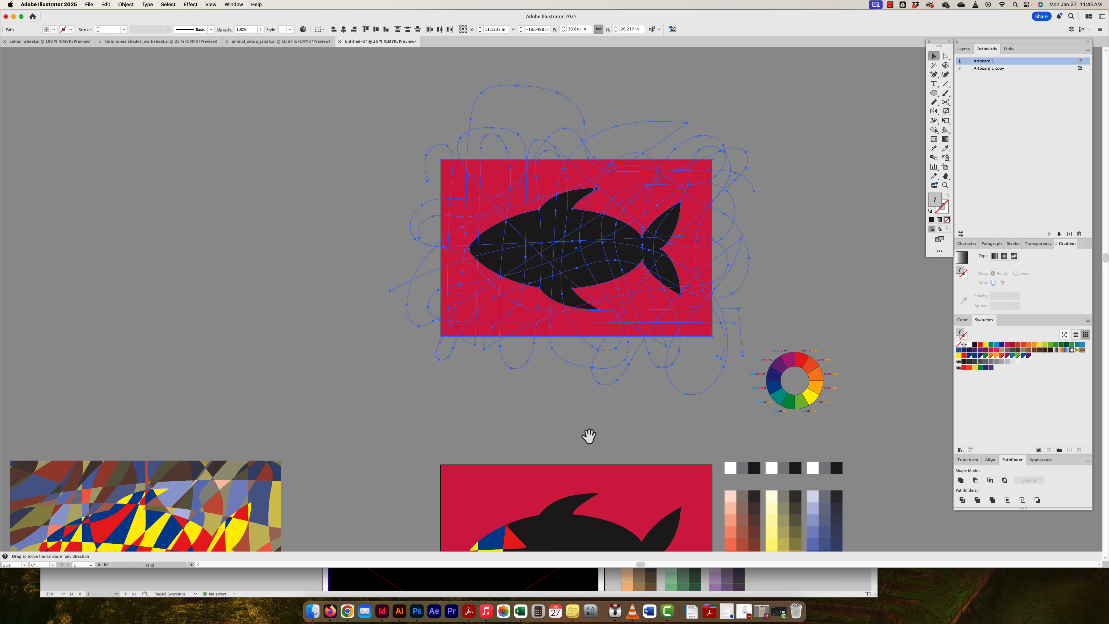
# Fill the rear part of the newly split red lower head piece with pure blue sampled from the swatches
pyautogui.moveTo(589, 437); pyautogui.dragTo(533, 409)
pyautogui.press('super+plus')
pyautogui.press('super+plus')
pyautogui.moveTo(549, 540); pyautogui.dragTo(547, 359)
pyautogui.scroll(-10, 542, 356)
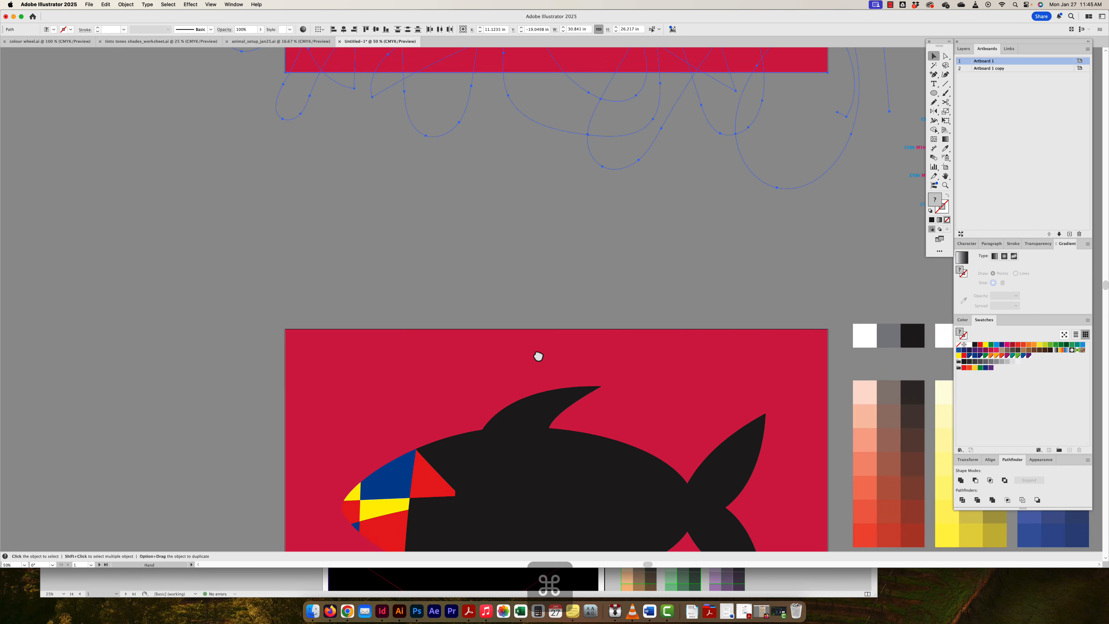
pyautogui.click(945, 55)
pyautogui.click(405, 265)
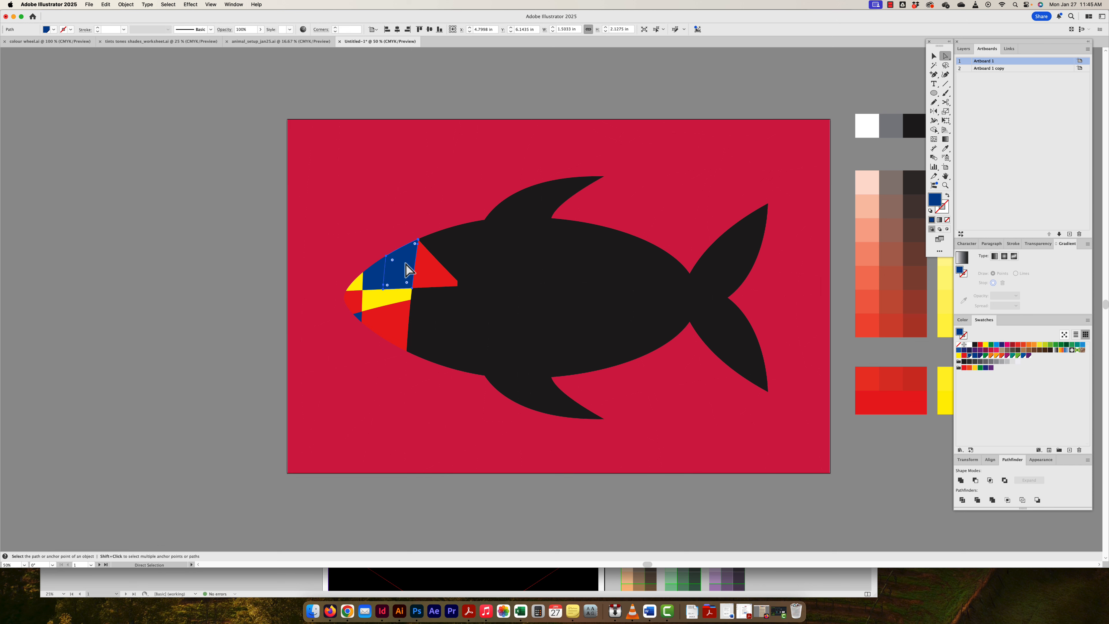
pyautogui.click(356, 308)
pyautogui.click(379, 322)
pyautogui.press('i')
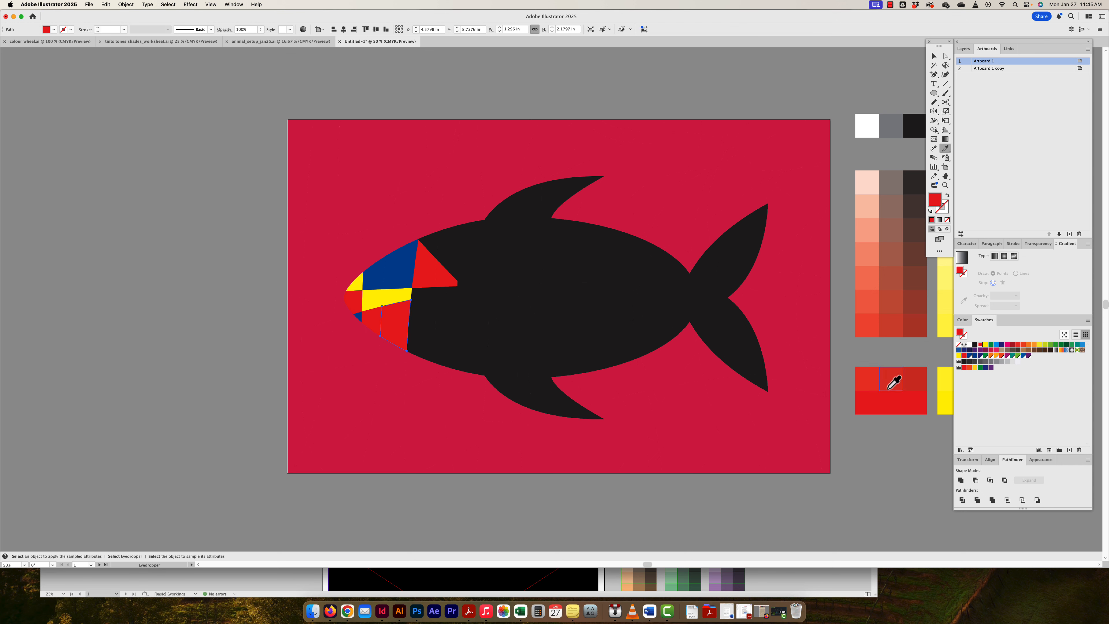
pyautogui.hscroll(5, 894, 355)
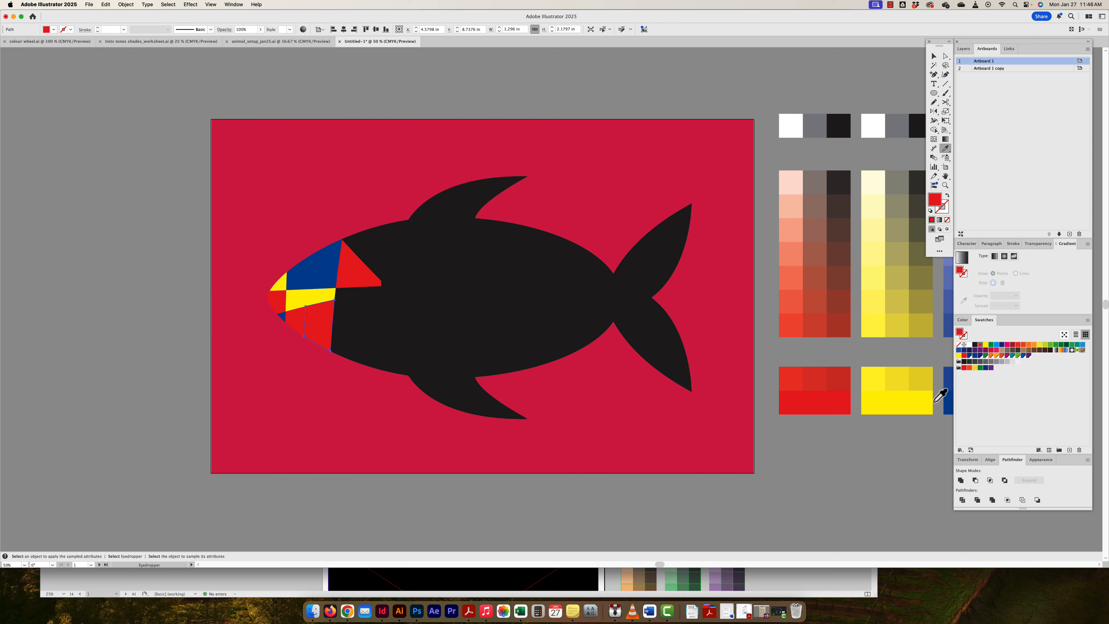
pyautogui.click(950, 401)
pyautogui.press('c')
pyautogui.click(317, 299)
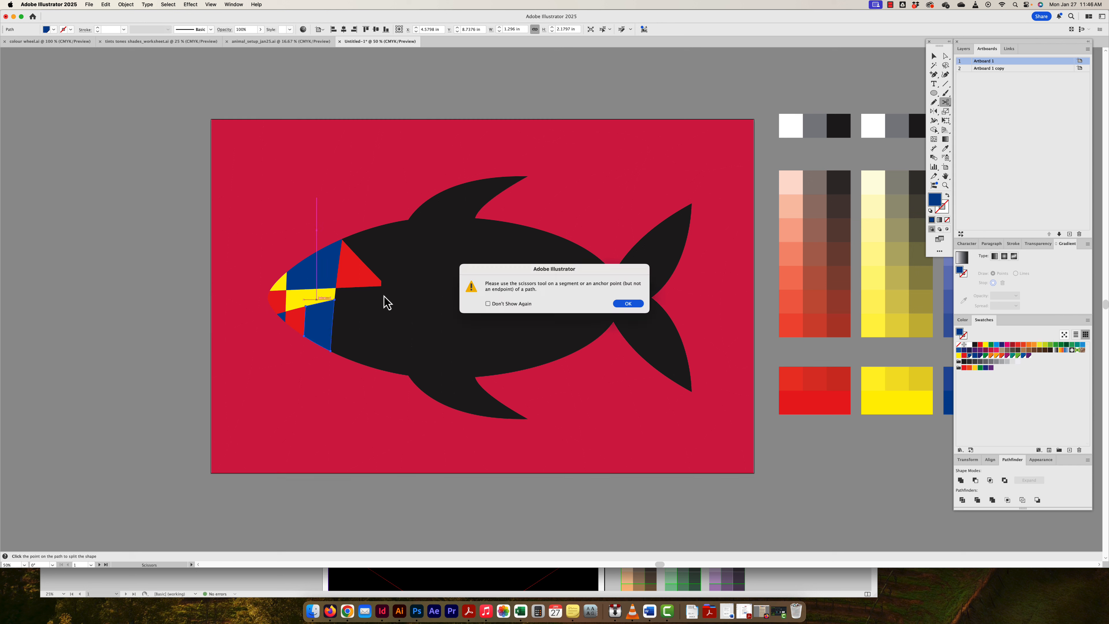
pyautogui.click(625, 303)
# Fill the rear part of the long yellow head piece with pure red sampled from the swatches
pyautogui.press('v')
pyautogui.click(326, 296)
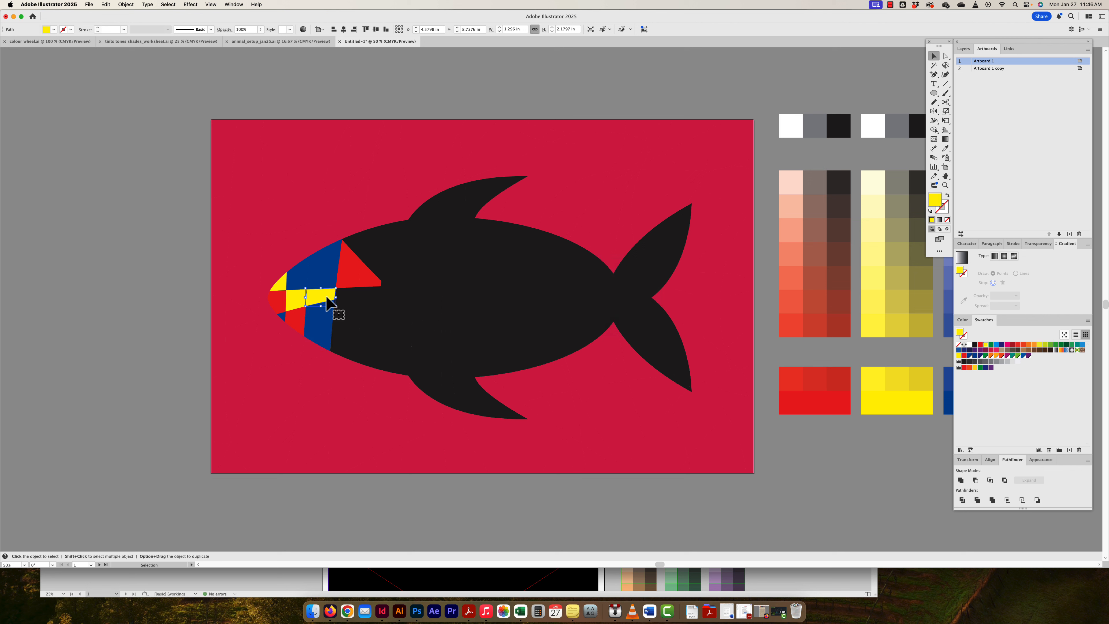
pyautogui.press('i')
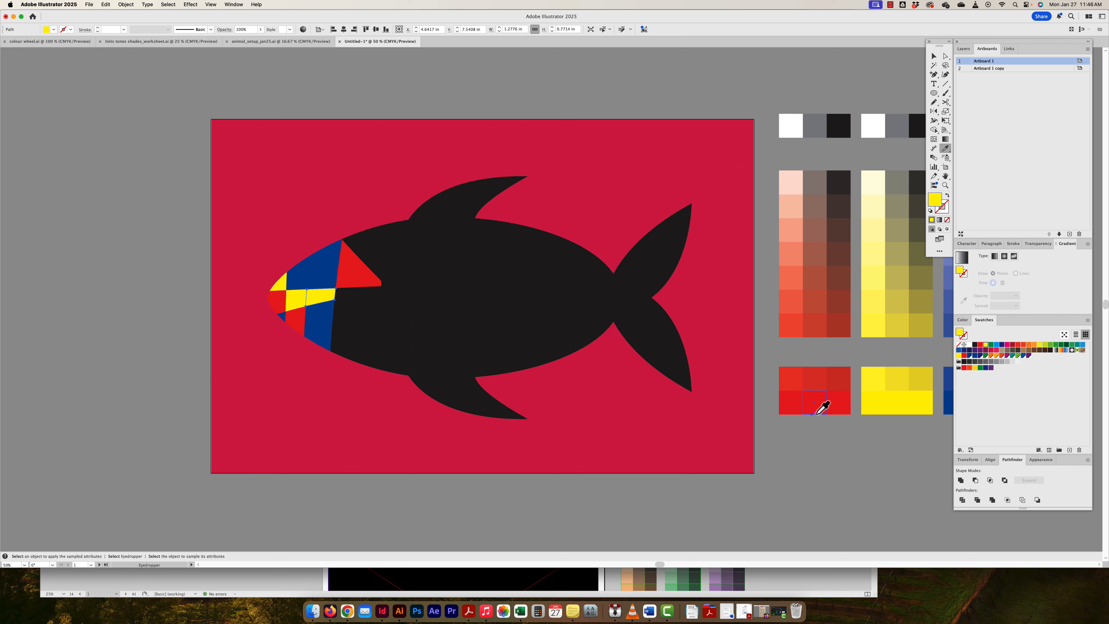
pyautogui.click(836, 403)
# Fill the rear part of the blue upper head piece with pure yellow sampled from the swatches
pyautogui.press('v')
pyautogui.click(326, 276)
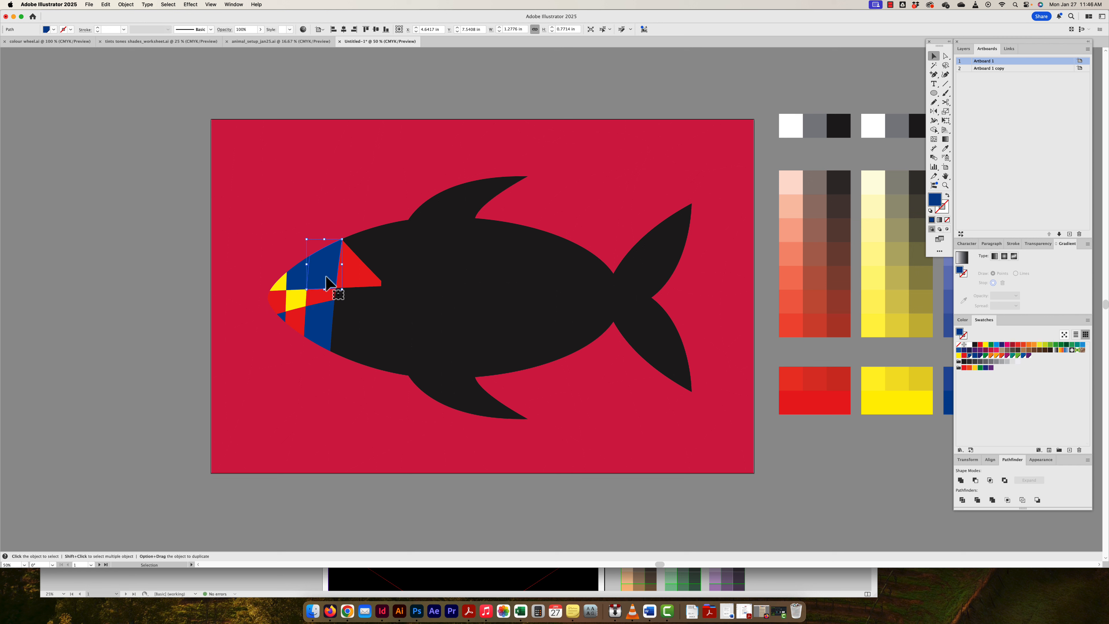
pyautogui.press('i')
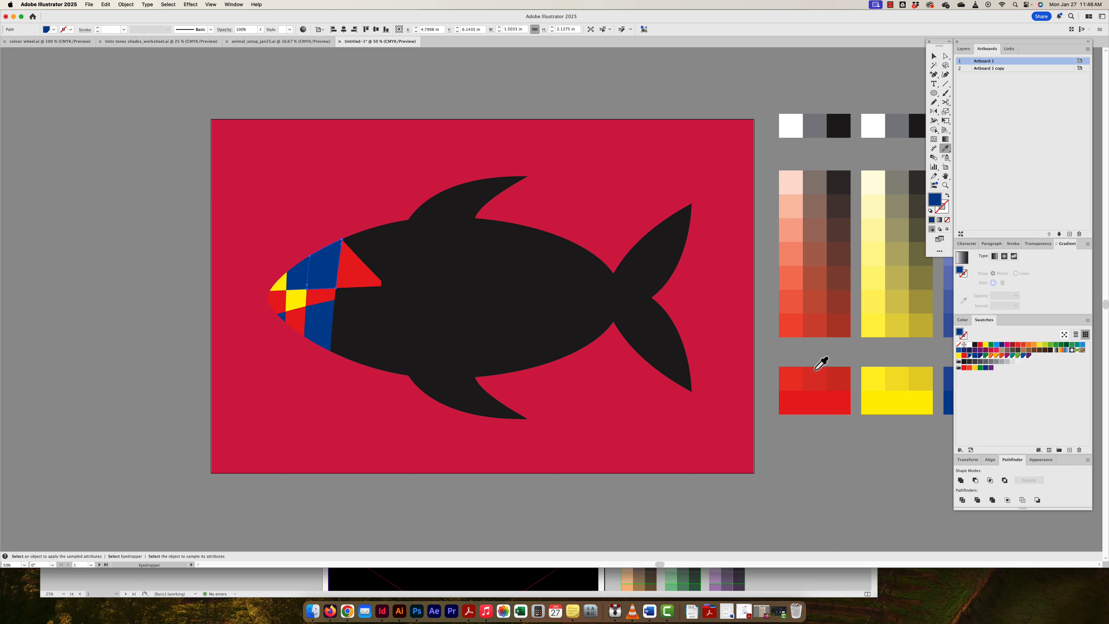
pyautogui.click(871, 393)
# Fill the front part of the red triangular piece with pure blue sampled from the swatches
pyautogui.press('v')
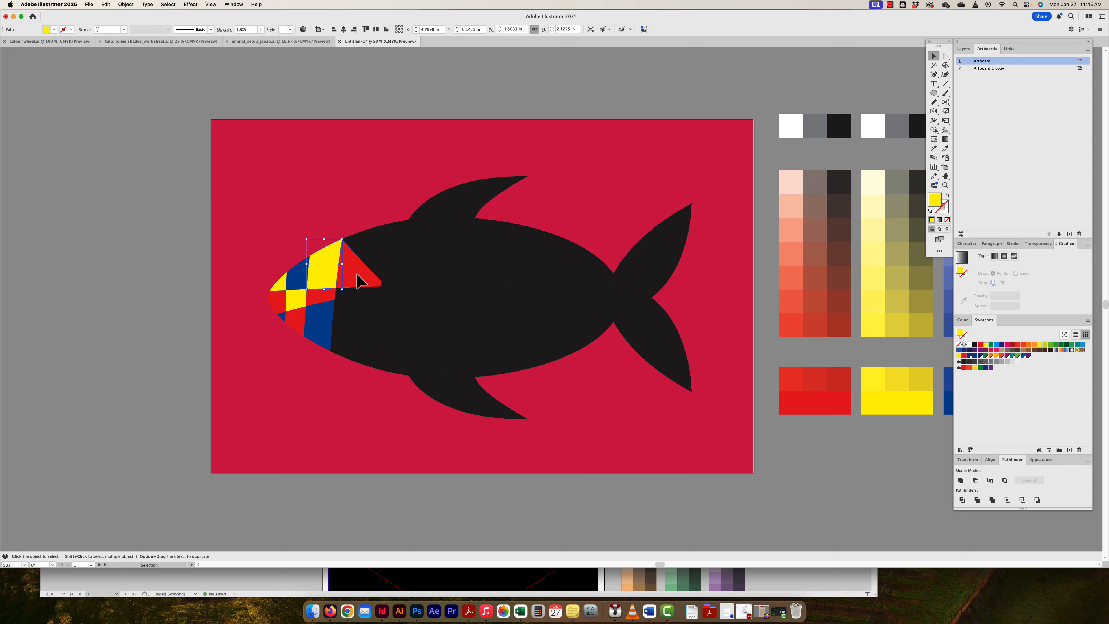
pyautogui.click(358, 279)
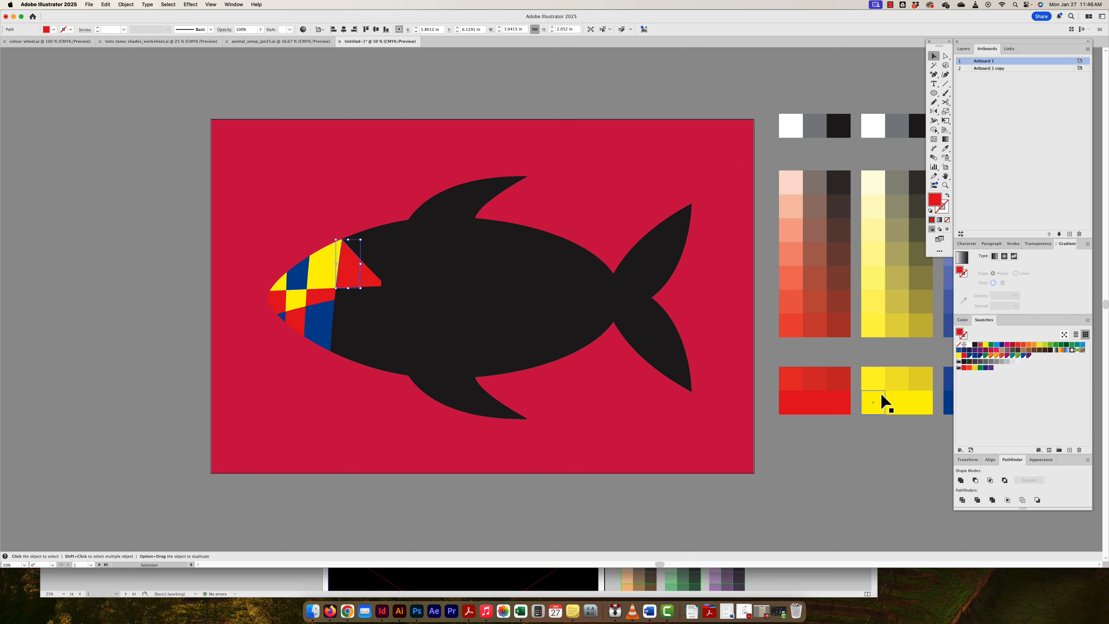
pyautogui.press('i')
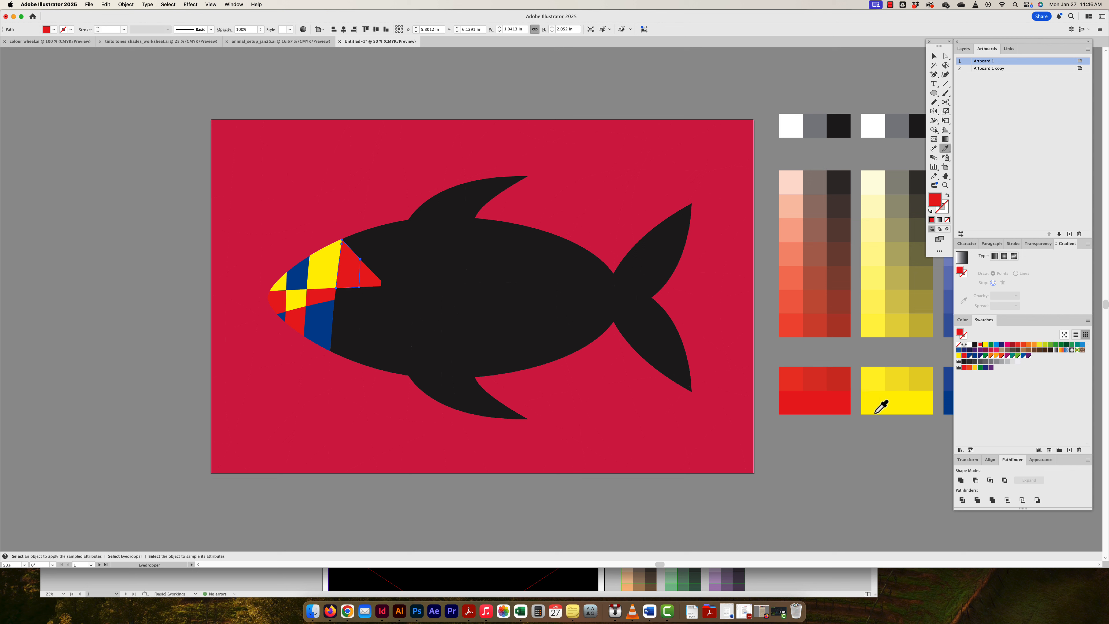
pyautogui.click(921, 402)
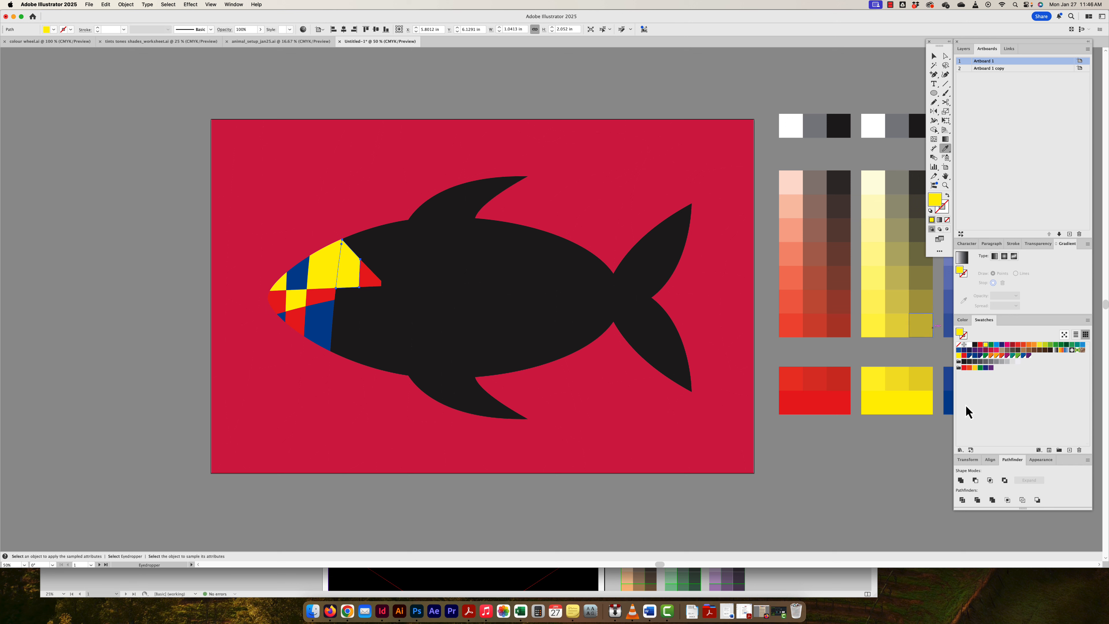
pyautogui.click(948, 402)
# Save the pure red sample square's colour as a new global CMYK process swatch, C=0 M=100 Y=100 K=0
pyautogui.hscroll(5, 611, 376)
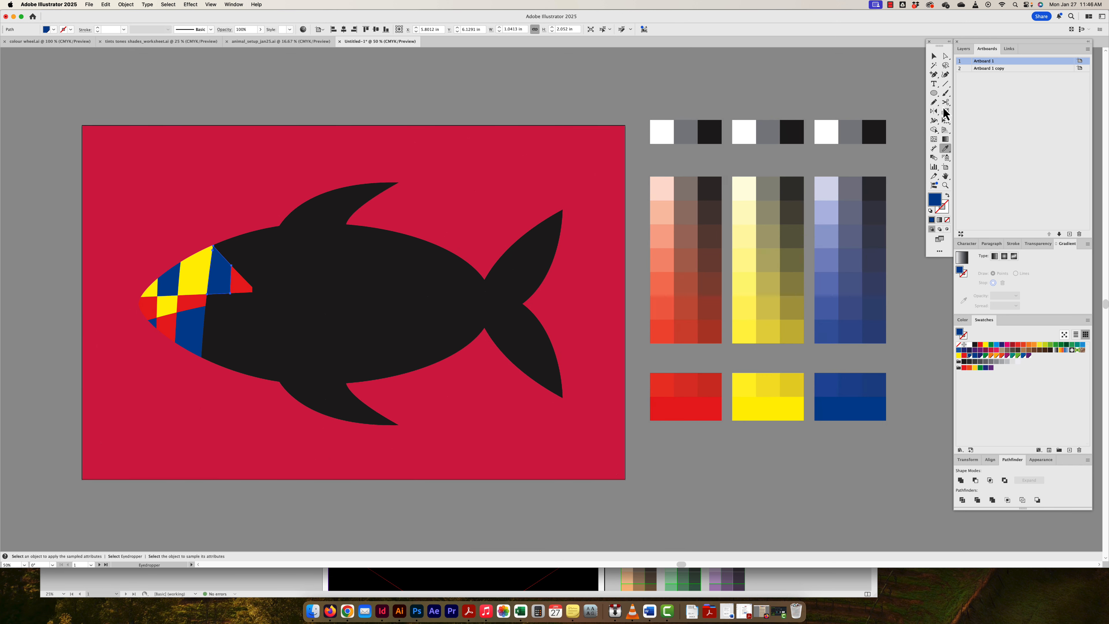
pyautogui.click(934, 57)
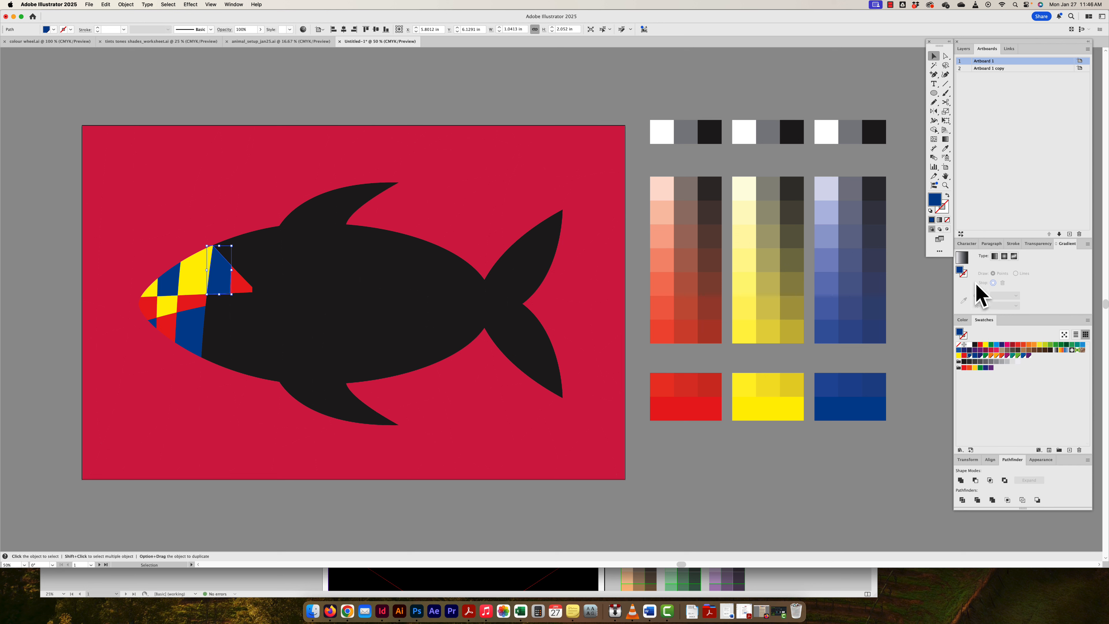
pyautogui.click(1022, 383)
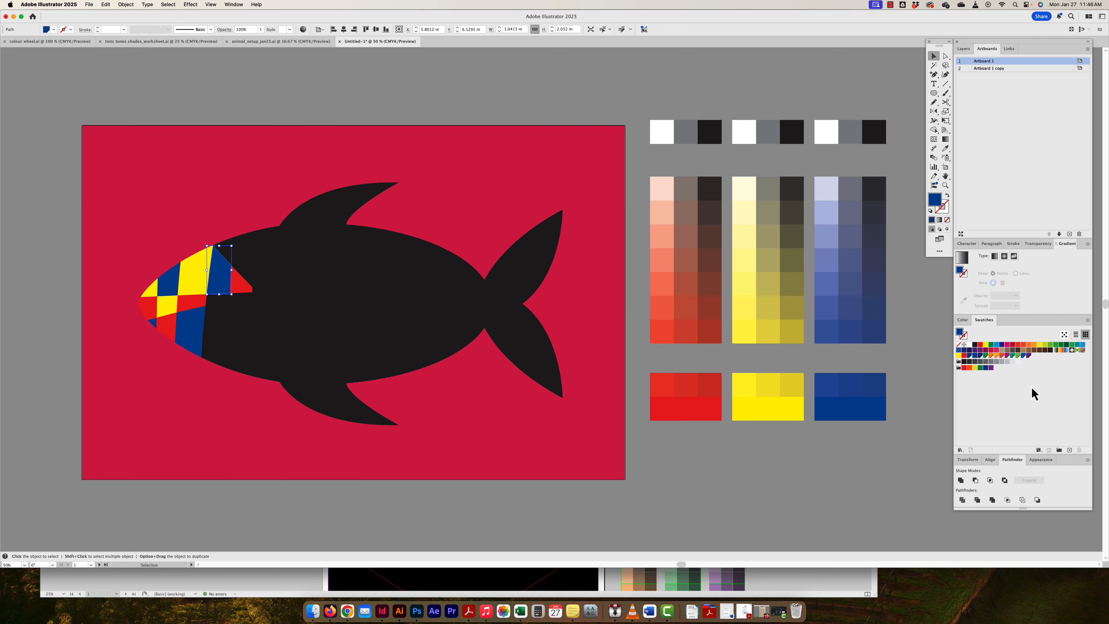
pyautogui.click(664, 414)
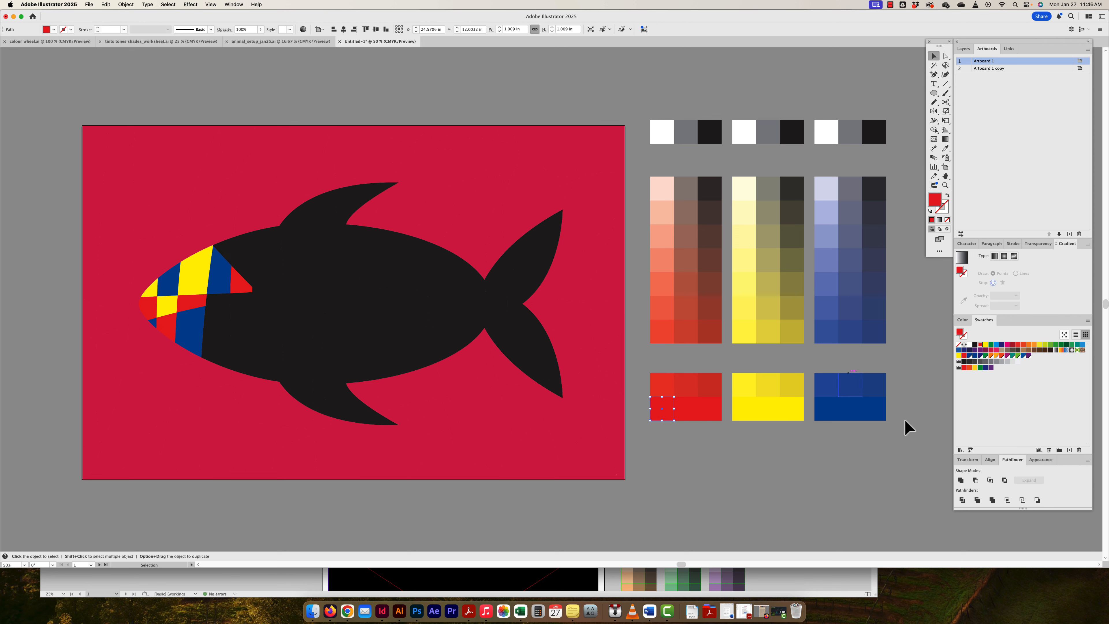
pyautogui.click(1069, 450)
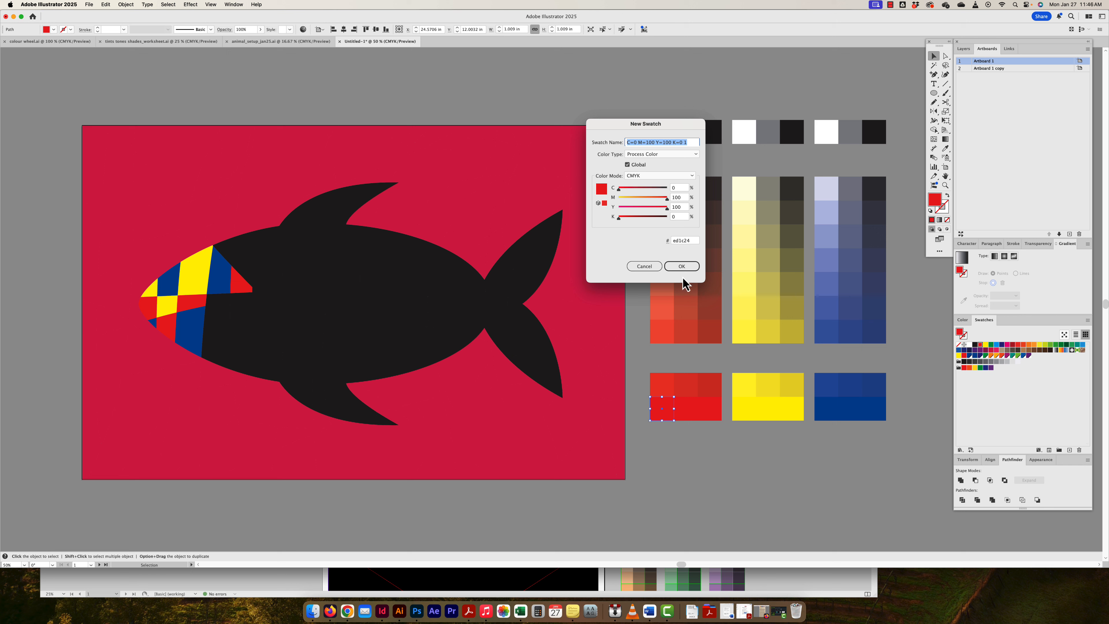
pyautogui.click(683, 267)
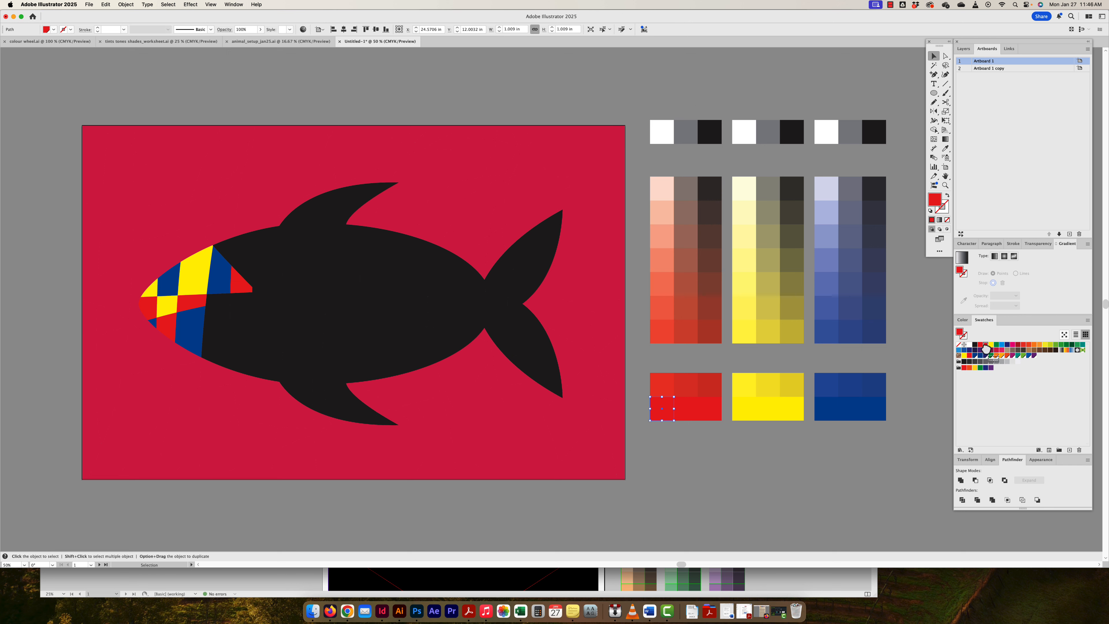
# Move the new red swatch into the last colour group, then save the pure yellow sample square's colour as a swatch in that group
pyautogui.moveTo(985, 349); pyautogui.dragTo(997, 367)
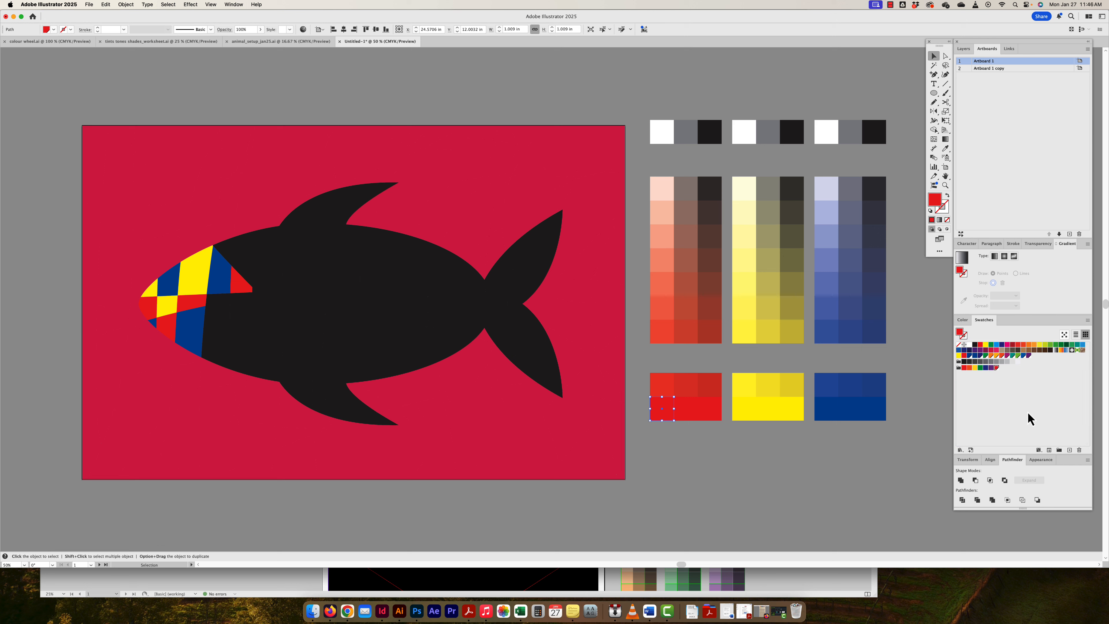
pyautogui.click(746, 413)
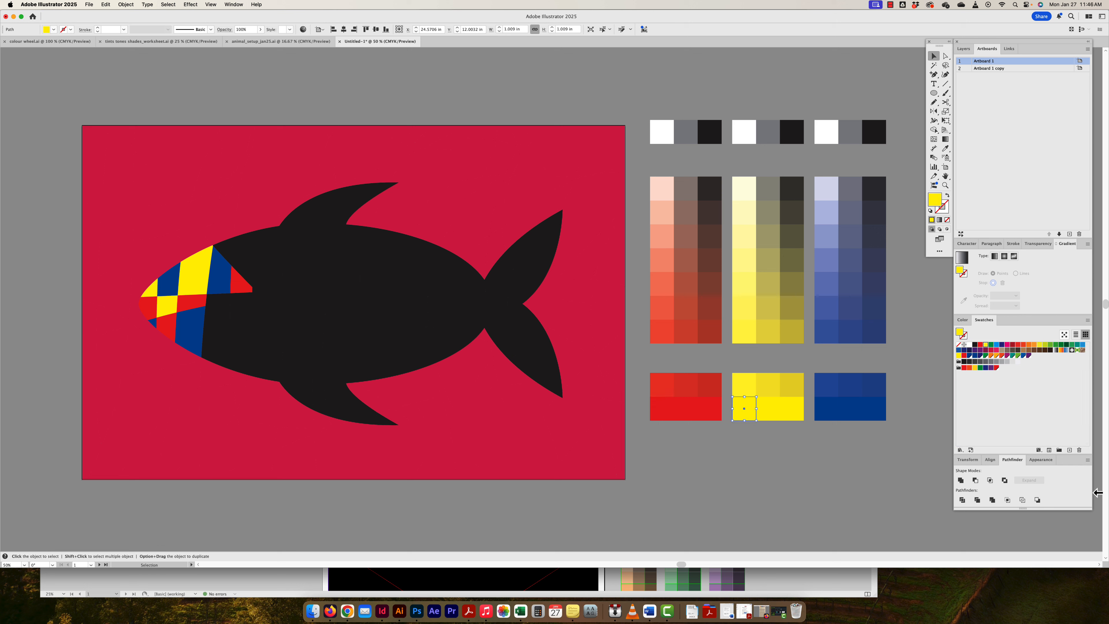
pyautogui.click(1069, 450)
pyautogui.click(682, 267)
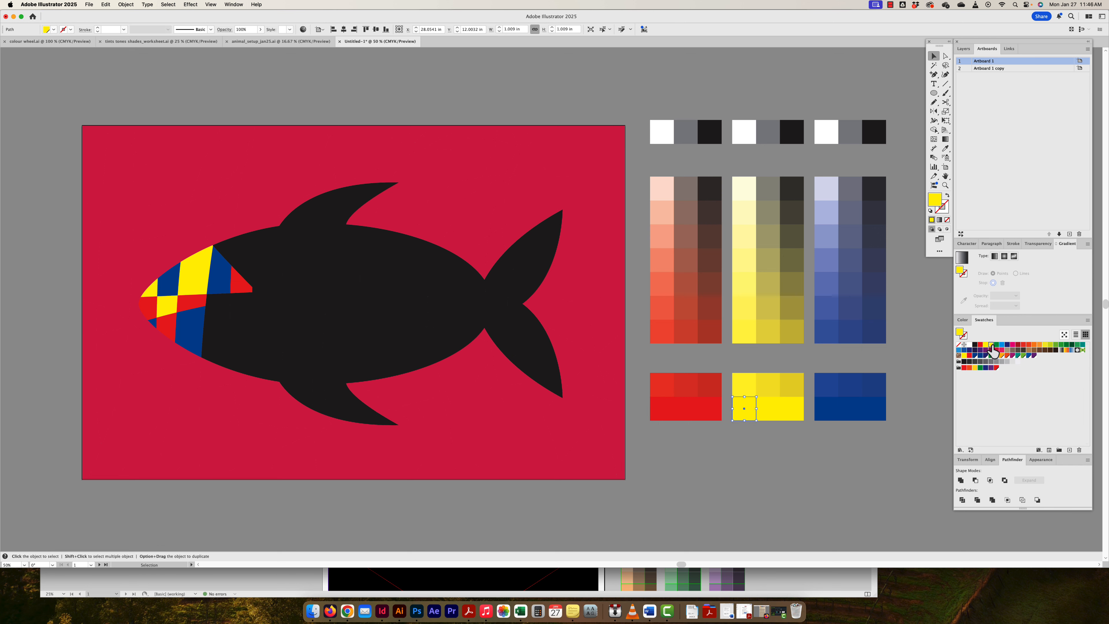
pyautogui.moveTo(991, 348); pyautogui.dragTo(1002, 369)
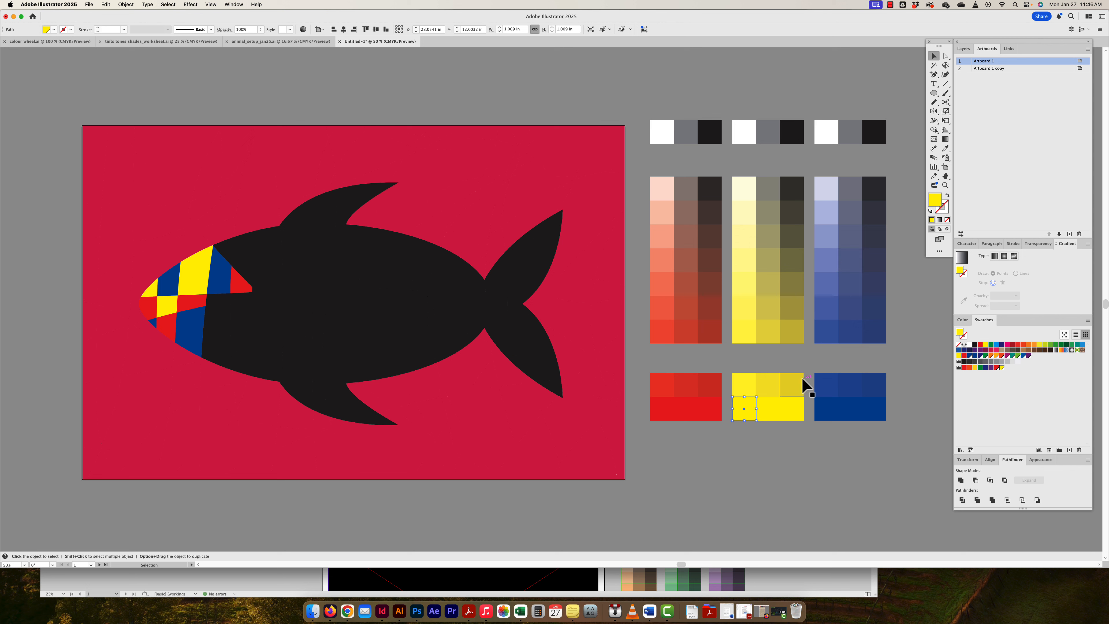
# Save the pure blue sample square's colour as a global CMYK process swatch, C=100 M=75 Y=0 K=0, and place it beside the yellow swatch
pyautogui.click(825, 415)
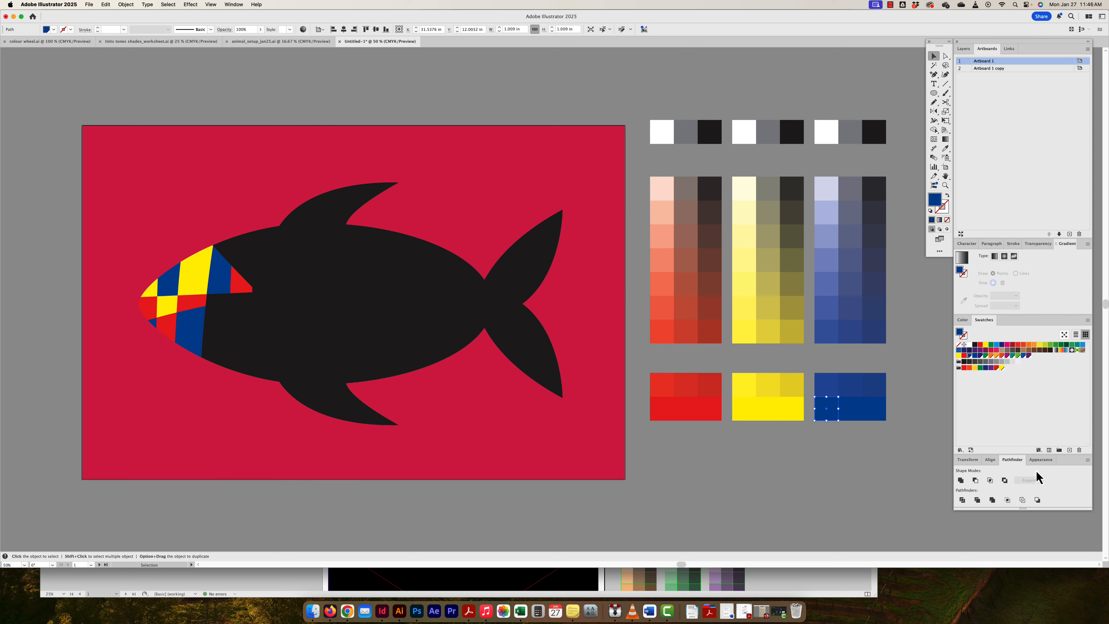
pyautogui.click(1069, 450)
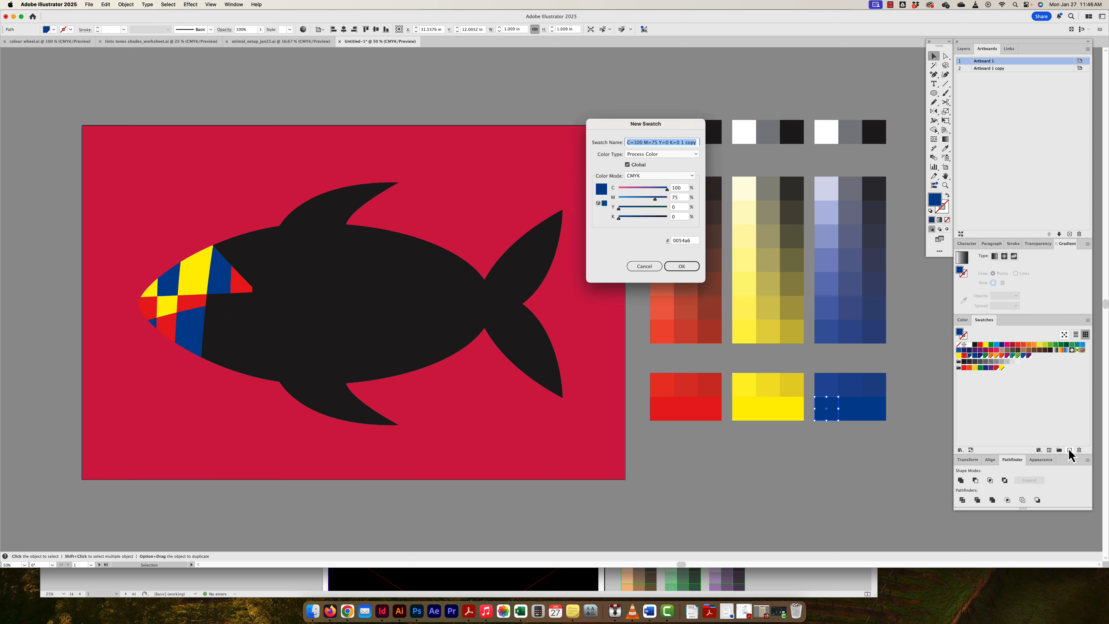
pyautogui.click(682, 266)
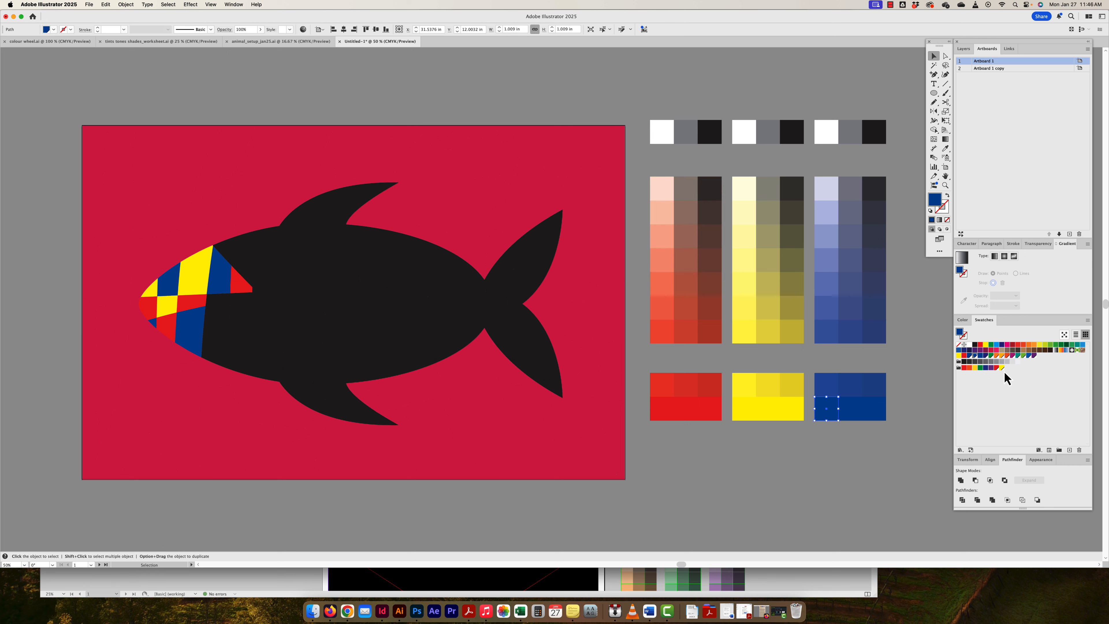
pyautogui.moveTo(975, 356); pyautogui.dragTo(1006, 370)
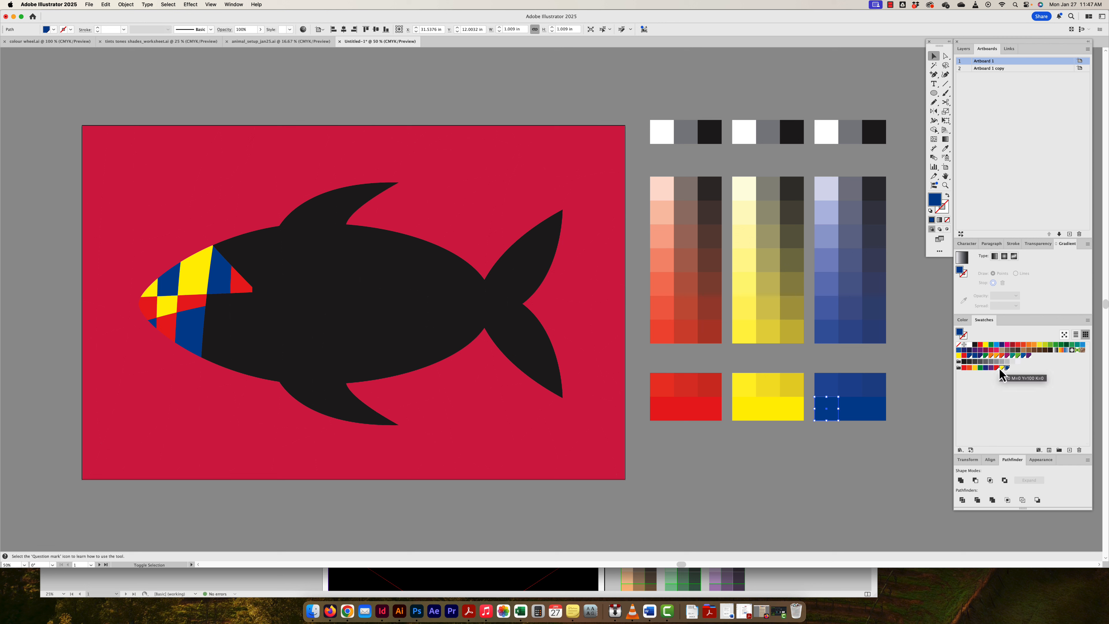
# Collect the new red, yellow and blue swatches into a new swatch group named primary
pyautogui.keyDown('shift'); pyautogui.click(996, 369); pyautogui.keyUp('shift')
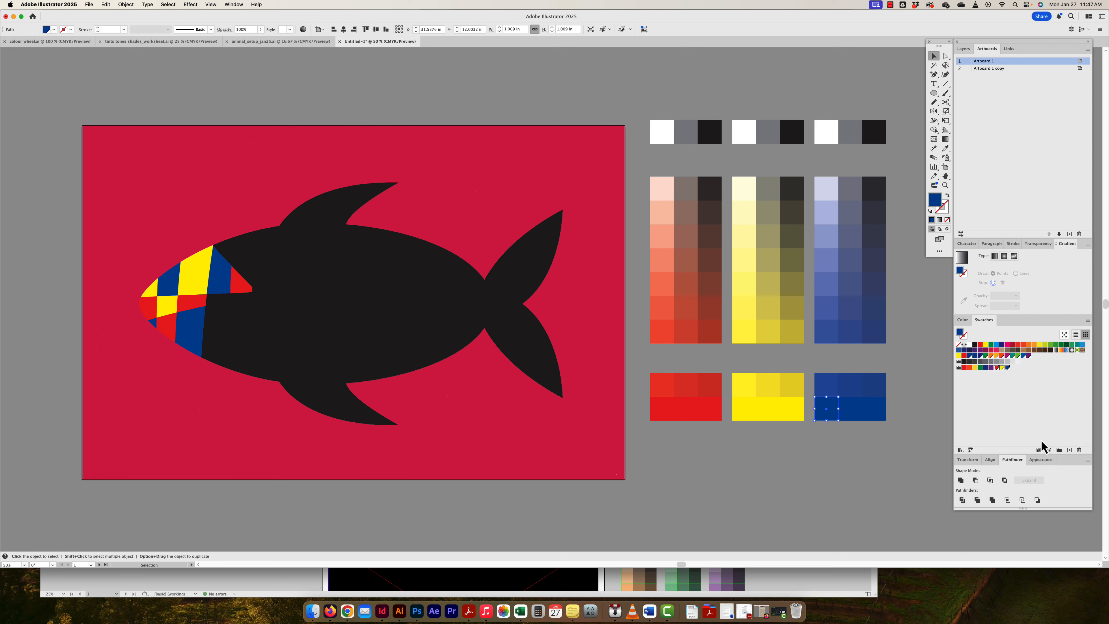
pyautogui.click(1058, 450)
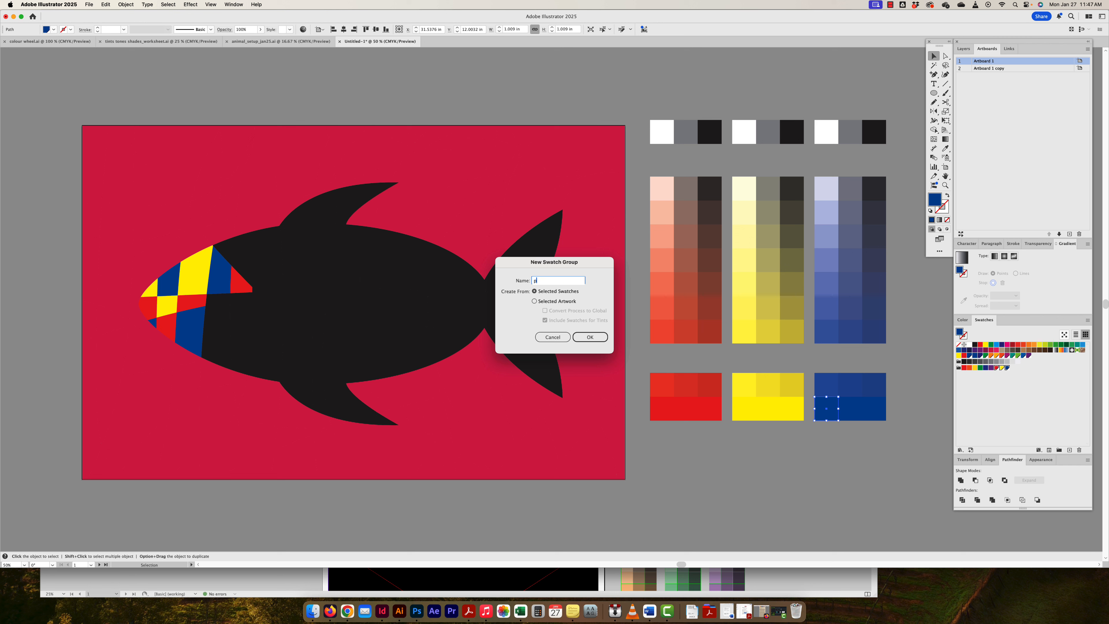
pyautogui.write('primary')
pyautogui.press('Return')
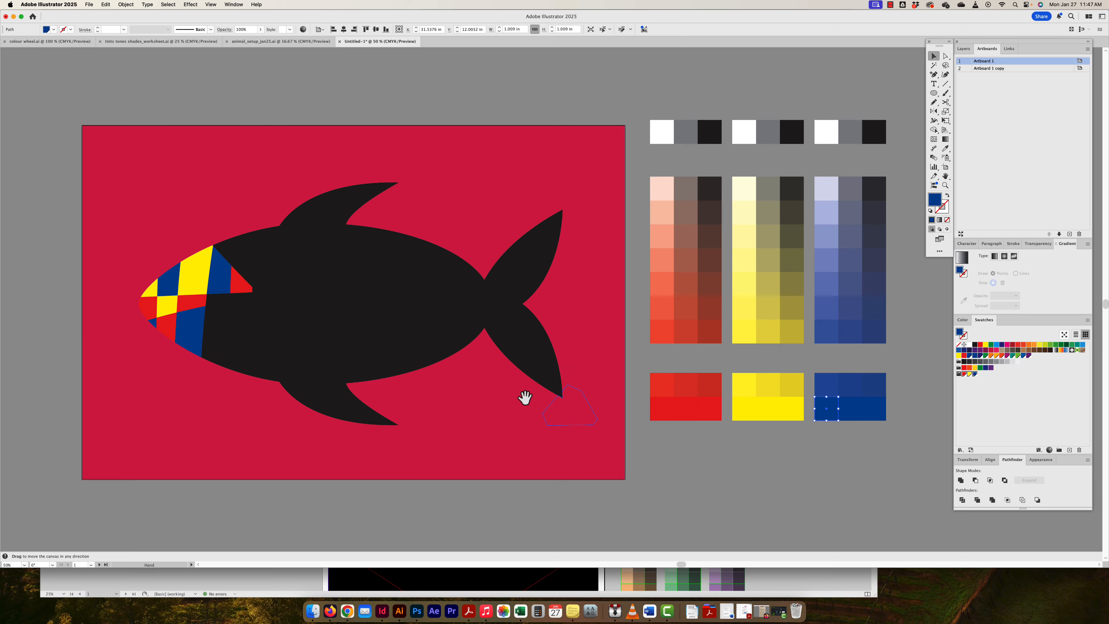
# Fill the black pieces bordering the fish's head: the upper one red, the narrow middle one yellow and the large lower one red
pyautogui.moveTo(556, 398); pyautogui.dragTo(879, 416)
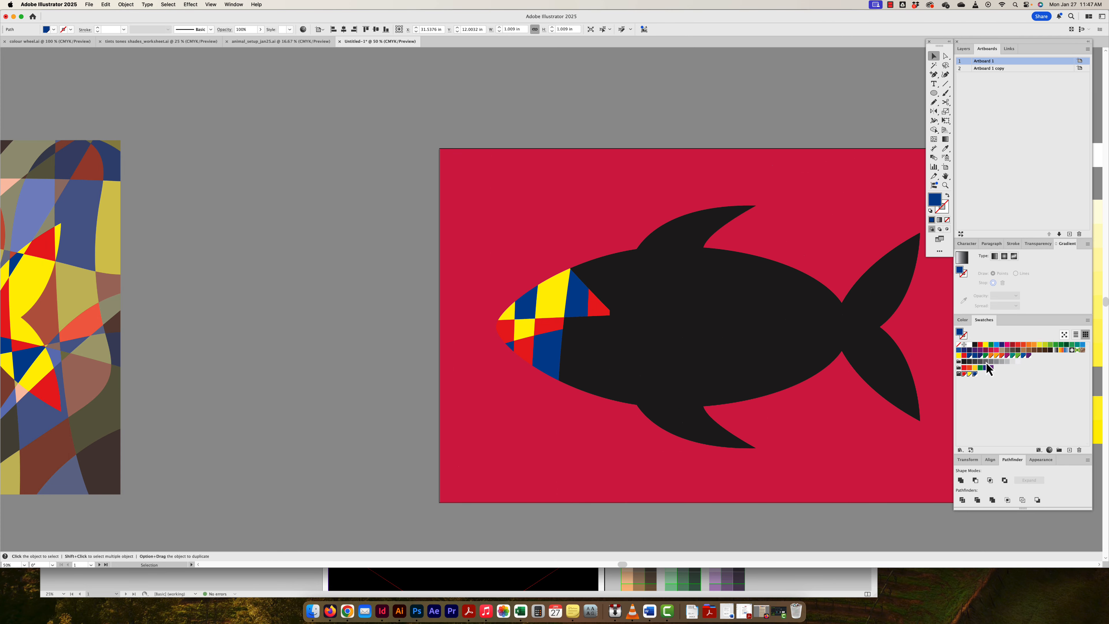
pyautogui.click(585, 280)
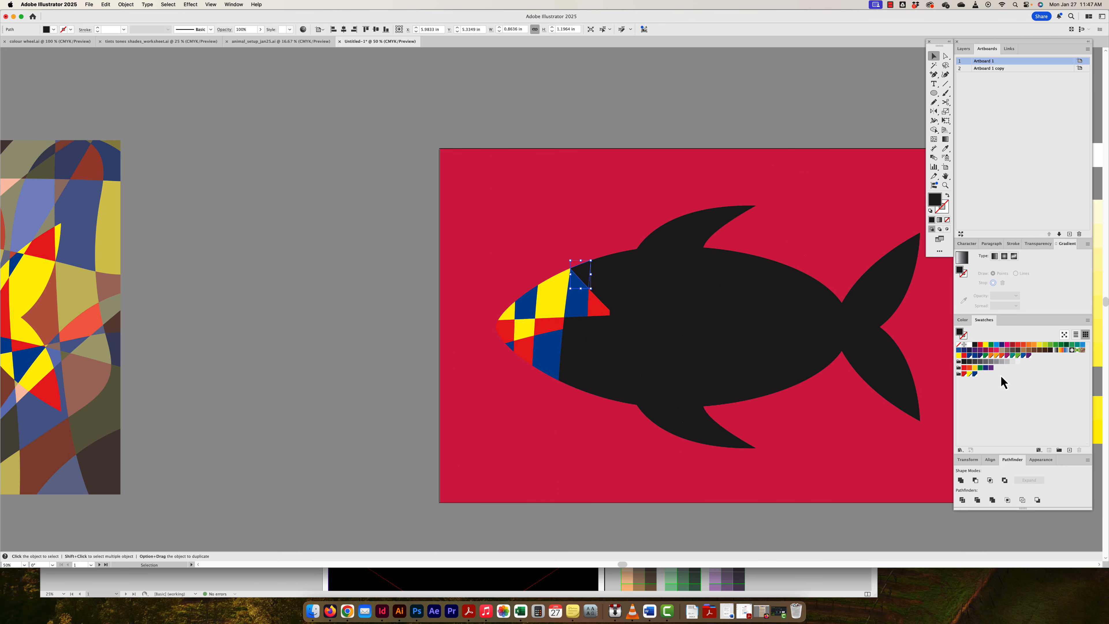
pyautogui.click(965, 375)
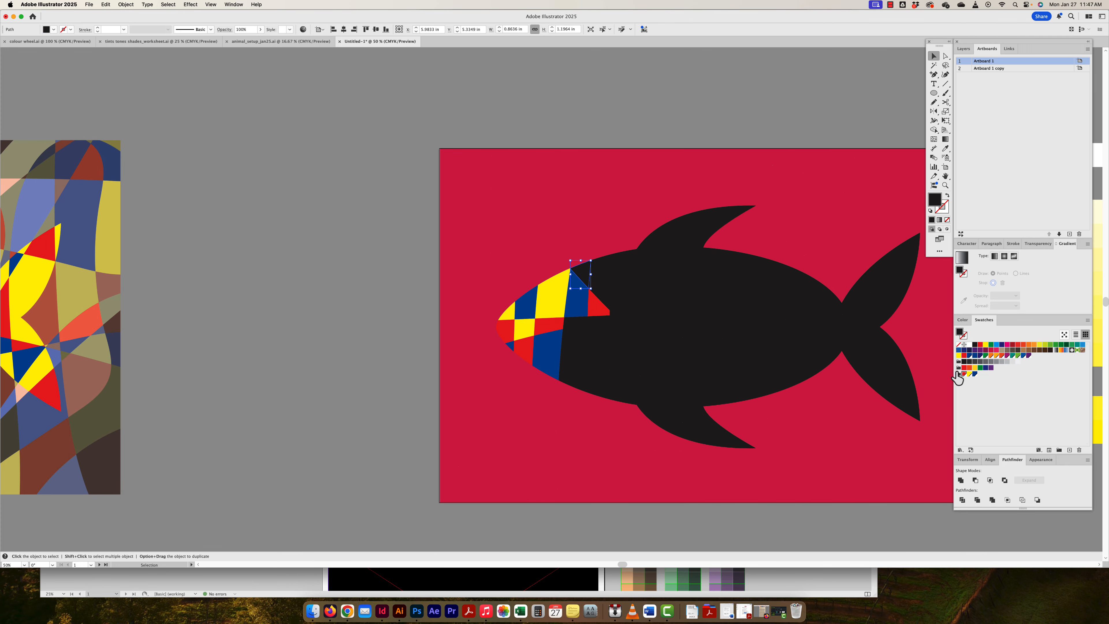
pyautogui.click(575, 327)
pyautogui.click(969, 375)
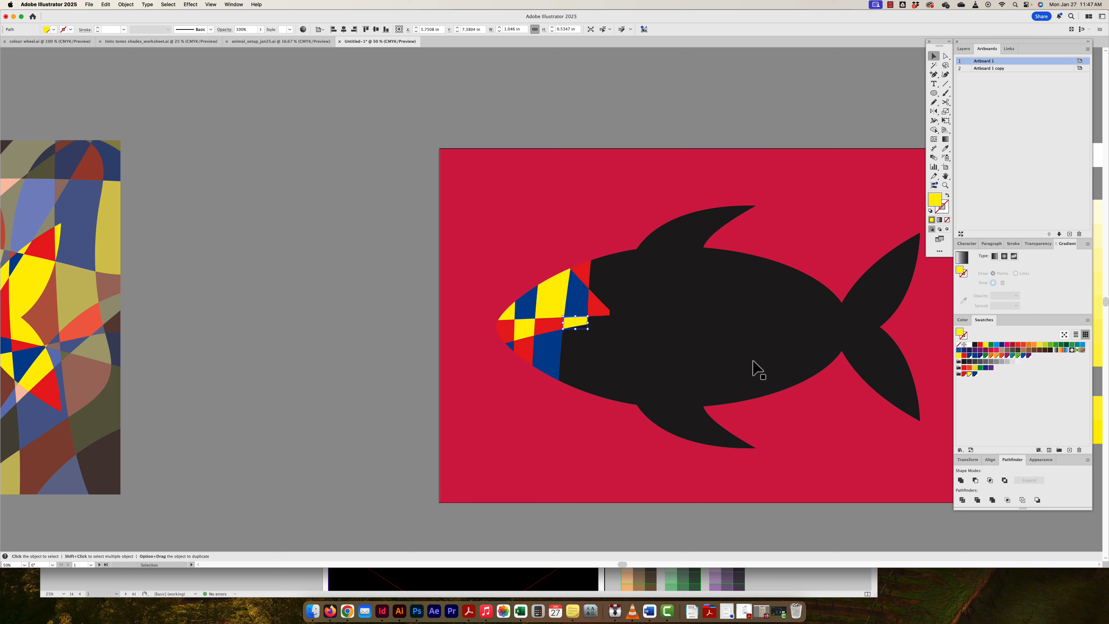
pyautogui.click(583, 354)
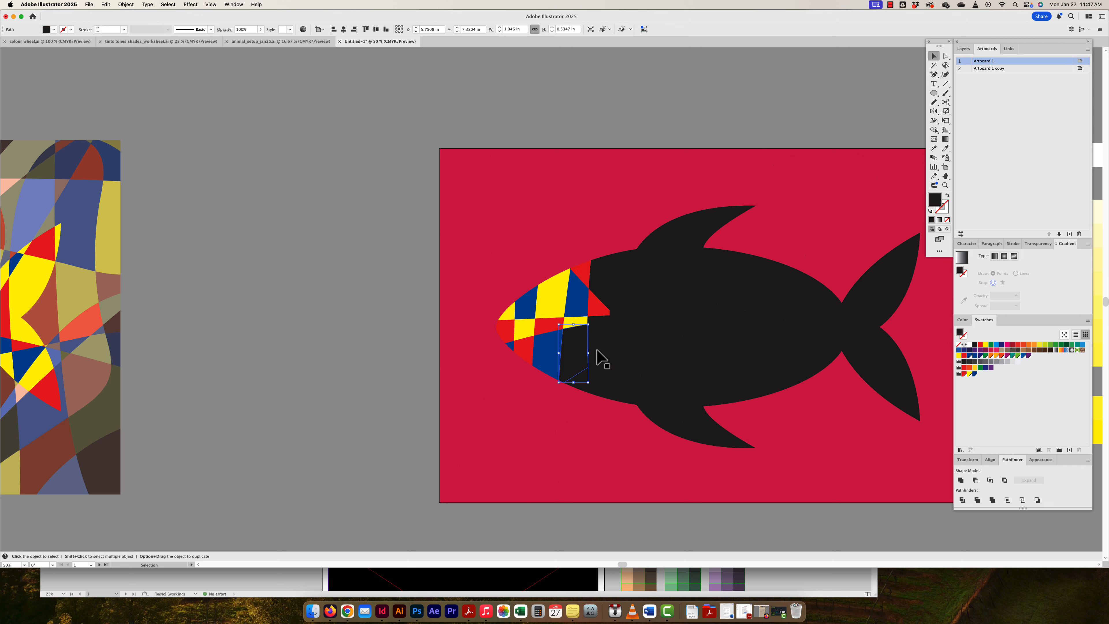
pyautogui.click(963, 375)
# Fill the next black pieces behind the lower head with the primary swatches, using blue, yellow and red so that neighbours differ
pyautogui.click(586, 388)
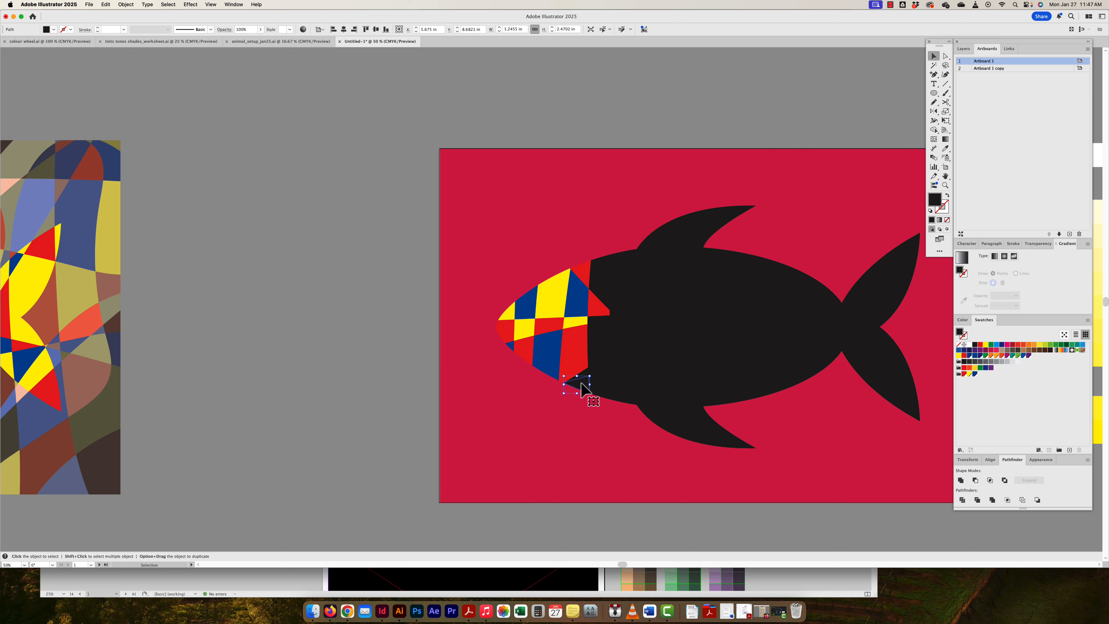
pyautogui.click(602, 367)
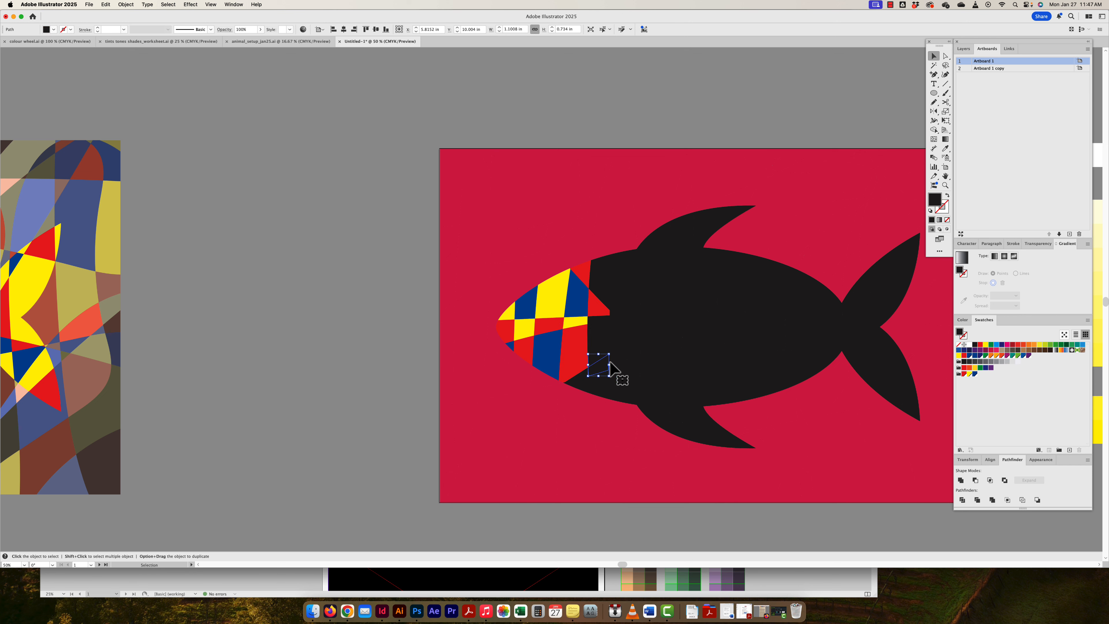
pyautogui.click(583, 382)
pyautogui.hscroll(3, 743, 308)
pyautogui.scroll(-2, 743, 308)
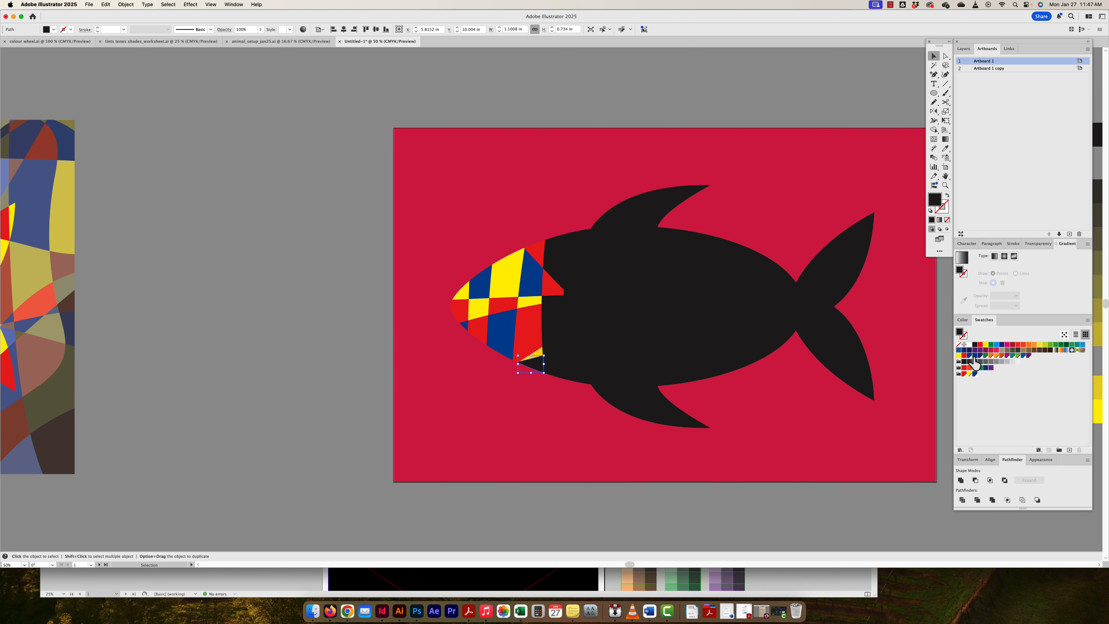
pyautogui.click(974, 373)
pyautogui.click(552, 323)
pyautogui.click(974, 373)
pyautogui.click(554, 364)
pyautogui.click(969, 374)
pyautogui.click(554, 342)
pyautogui.click(964, 373)
# Fill the tiny black triangle behind the head and the rear belly piece with primary blue, and the thin strip behind them with red
pyautogui.press('super+=')
pyautogui.press('super+=')
pyautogui.press('super+=')
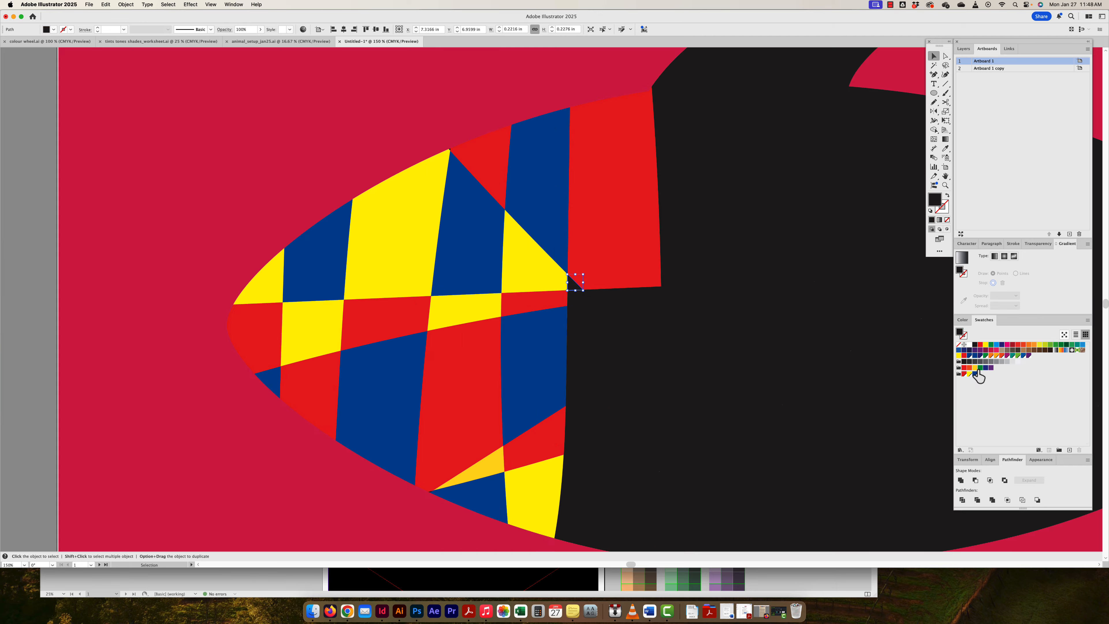
pyautogui.click(974, 373)
pyautogui.click(616, 485)
pyautogui.click(974, 373)
pyautogui.click(699, 289)
pyautogui.click(964, 373)
# Fill the front piece of the lower fin and another black piece near it with primary yellow
pyautogui.click(698, 354)
pyautogui.scroll(-2, 681, 458)
pyautogui.click(675, 490)
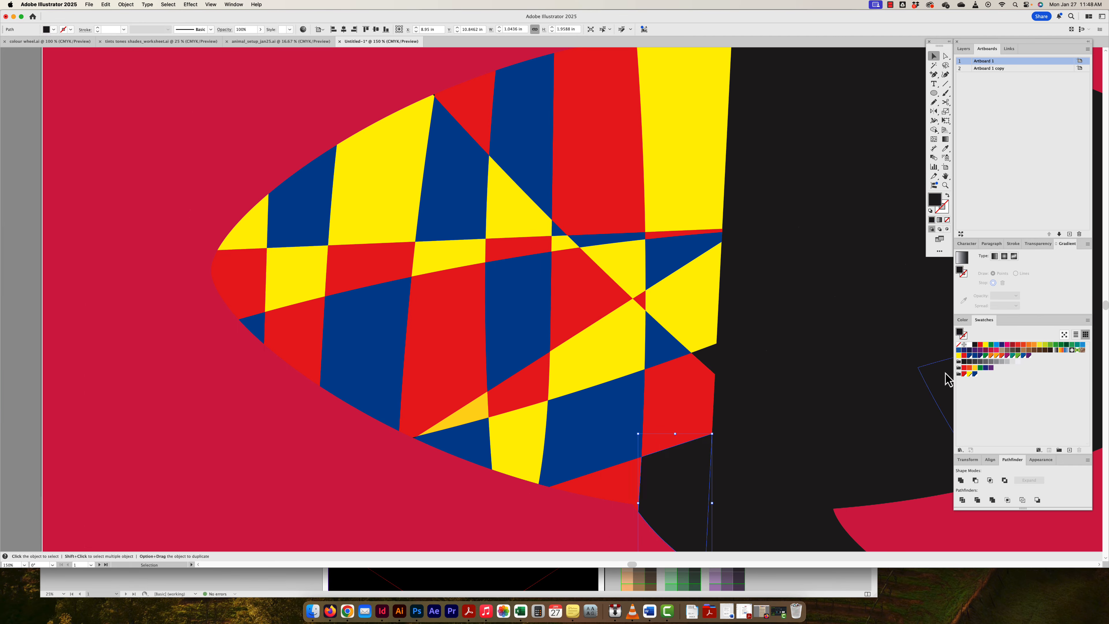
pyautogui.click(970, 373)
pyautogui.scroll(-3, 707, 463)
pyautogui.click(708, 463)
pyautogui.click(969, 373)
# Fill the narrow strip through the upper fin with primary red and the fin piece behind it with primary yellow
pyautogui.press('super+=')
pyautogui.press('super+=')
pyautogui.press('super+=')
pyautogui.press('super+=')
pyautogui.press('super+1')
pyautogui.click(657, 188)
pyautogui.click(964, 374)
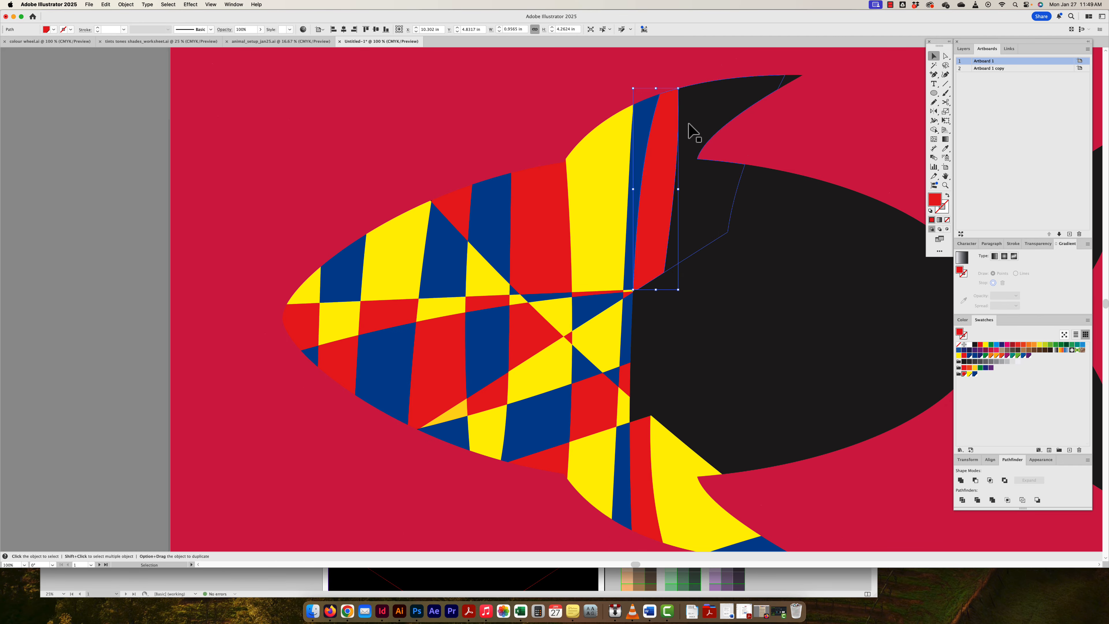
pyautogui.click(689, 123)
pyautogui.click(969, 374)
# Fill the black pieces around the centre of the fish's body with primary red and yellow, making the large one behind the red strip yellow
pyautogui.press('super+=')
pyautogui.press('super+=')
pyautogui.press('super+=')
pyautogui.press('super+=')
pyautogui.press('super+=')
pyautogui.press('super+=')
pyautogui.click(619, 294)
pyautogui.click(964, 373)
pyautogui.click(781, 349)
pyautogui.click(969, 373)
pyautogui.click(651, 311)
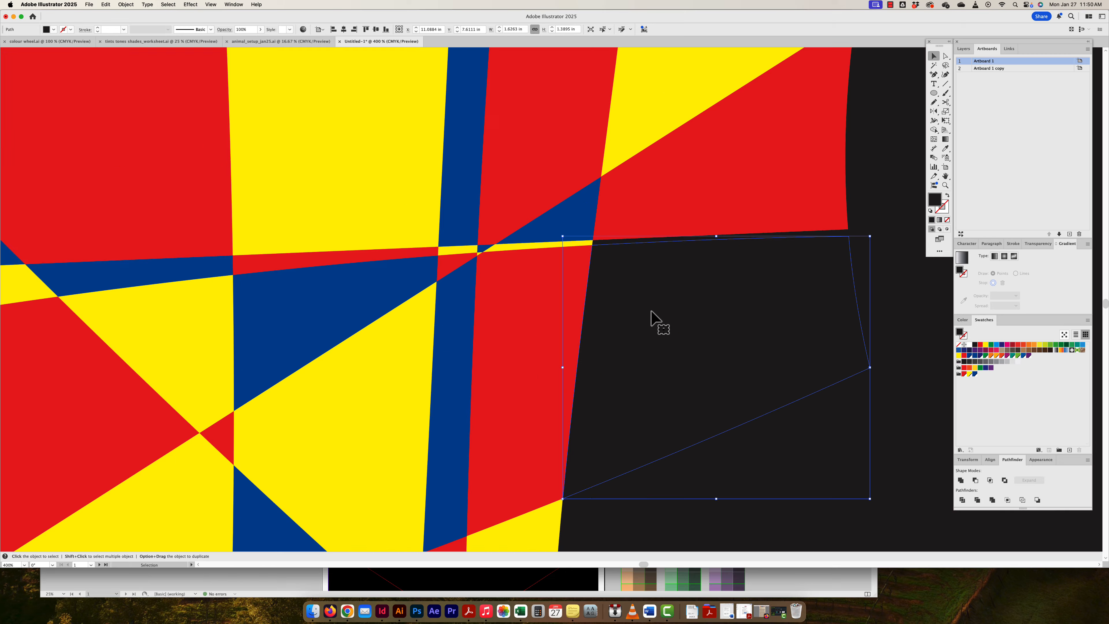
pyautogui.click(969, 373)
# Fill further mid-body pieces with primary red, and the large piece behind the upper fin with primary yellow
pyautogui.press('super+-')
pyautogui.press('super+-')
pyautogui.click(698, 349)
pyautogui.click(964, 373)
pyautogui.click(666, 166)
pyautogui.click(964, 374)
pyautogui.click(614, 222)
pyautogui.click(969, 373)
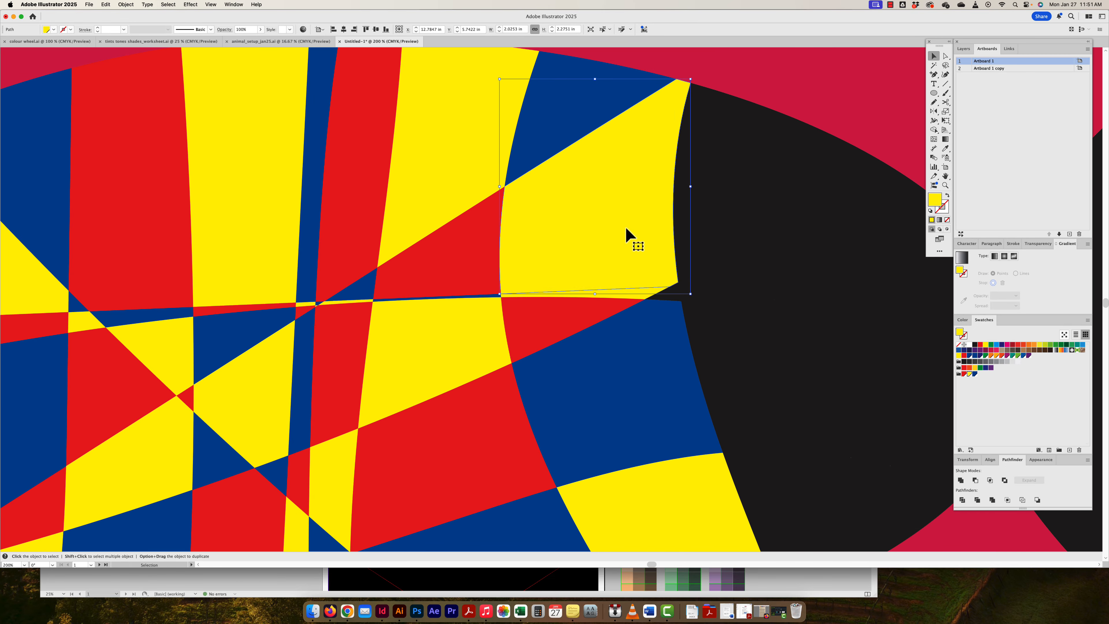
# Recolour the blue piece on the fish's back red, and fill rear body pieces with blue and red, including the narrow red belly strip
pyautogui.click(589, 109)
pyautogui.click(964, 374)
pyautogui.click(483, 188)
pyautogui.click(974, 373)
pyautogui.press('super+=')
pyautogui.press('super+=')
pyautogui.press('super+=')
pyautogui.press('super+=')
pyautogui.press('super+=')
pyautogui.click(527, 258)
pyautogui.click(964, 373)
pyautogui.click(964, 373)
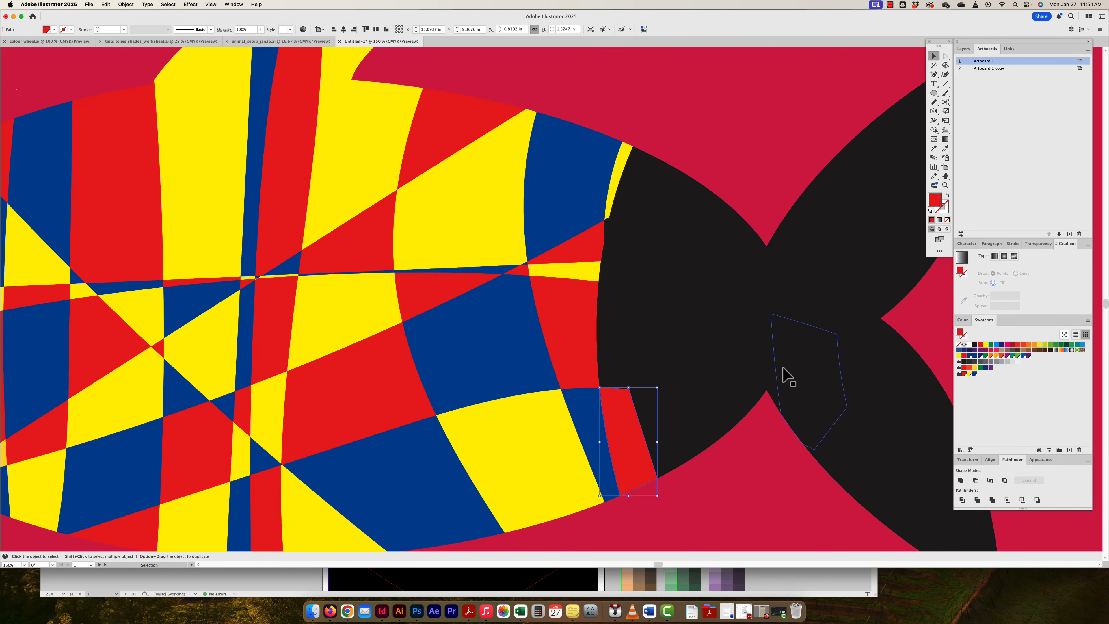
# Fill the large black piece at the rear of the body with primary blue and the remaining pieces near it with yellow and red
pyautogui.click(613, 332)
pyautogui.click(969, 373)
pyautogui.click(975, 373)
pyautogui.click(679, 277)
pyautogui.click(969, 374)
pyautogui.click(720, 179)
pyautogui.click(964, 373)
# Fill the black piece at the base of the upper tail fin with primary red and further tail pieces with red and yellow
pyautogui.click(642, 272)
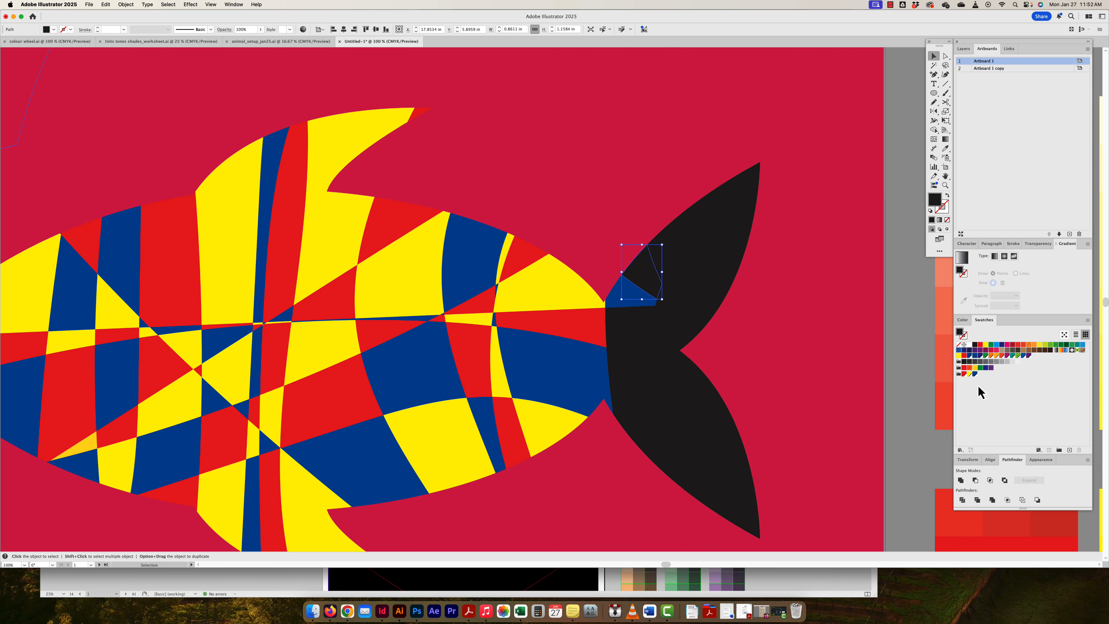
pyautogui.click(964, 374)
pyautogui.press('super+=')
pyautogui.press('super+=')
pyautogui.click(668, 255)
pyautogui.click(964, 373)
pyautogui.click(777, 271)
pyautogui.click(969, 373)
pyautogui.click(724, 161)
pyautogui.click(964, 374)
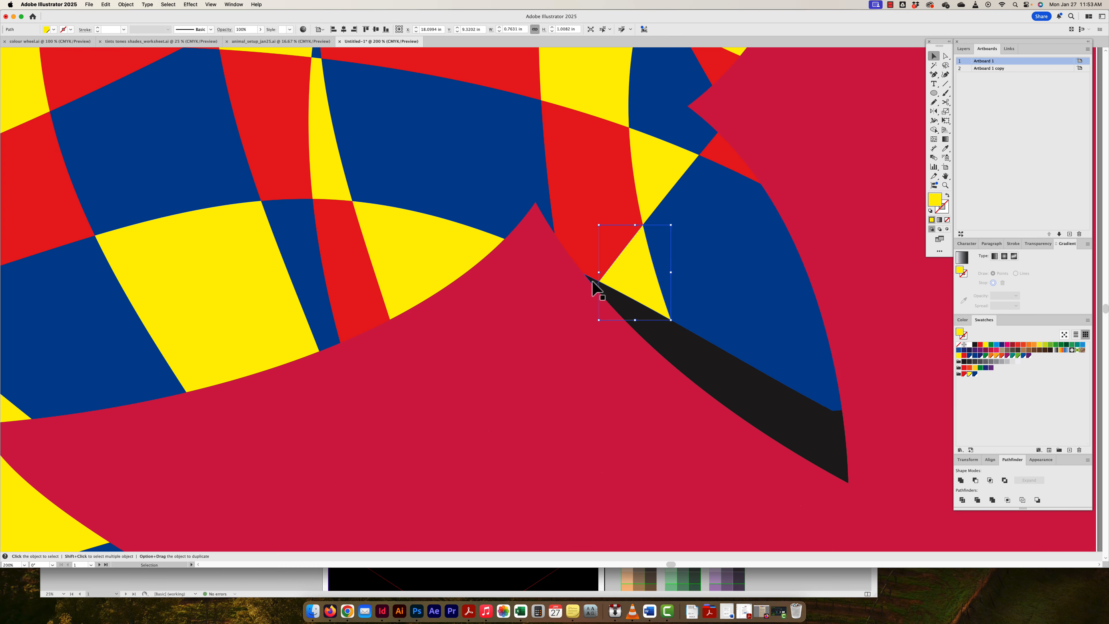
# Fill the remaining black pieces along the lower edge of the tail with primary blue, red and yellow
pyautogui.click(592, 281)
pyautogui.click(974, 374)
pyautogui.click(646, 319)
pyautogui.click(963, 373)
pyautogui.click(751, 388)
pyautogui.click(970, 373)
pyautogui.press('super+=')
pyautogui.press('super+=')
pyautogui.press('super+=')
pyautogui.click(694, 305)
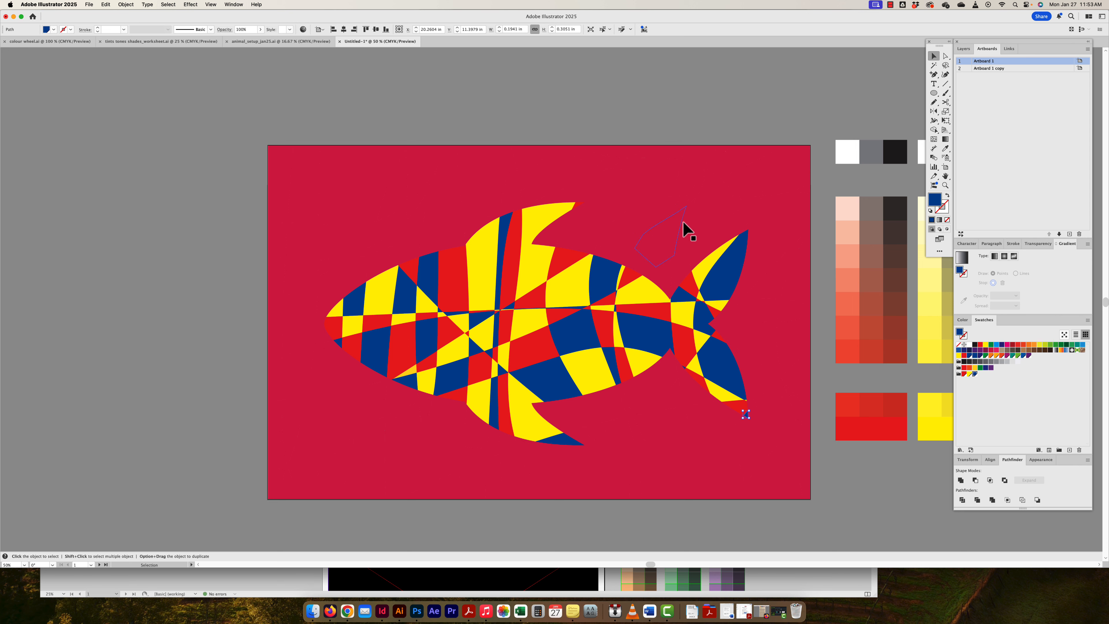
# Inspect the background piece above the tail, and compare the coloured fish with the finished example artwork
pyautogui.moveTo(648, 259); pyautogui.dragTo(569, 245)
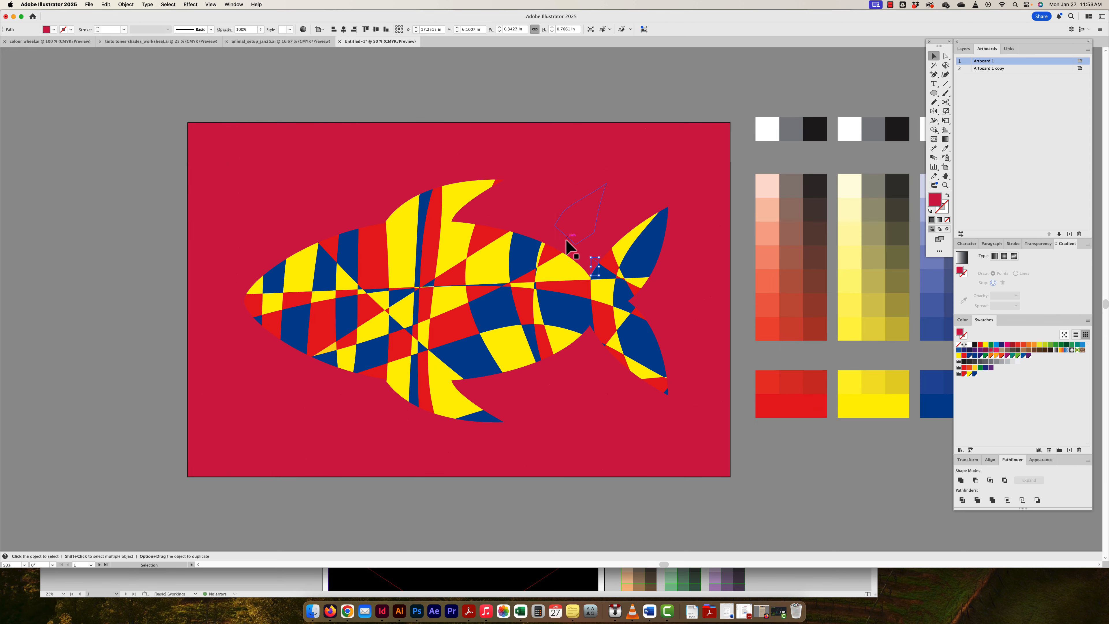
pyautogui.press('super+equal')
pyautogui.press('super+equal')
pyautogui.press('super+equal')
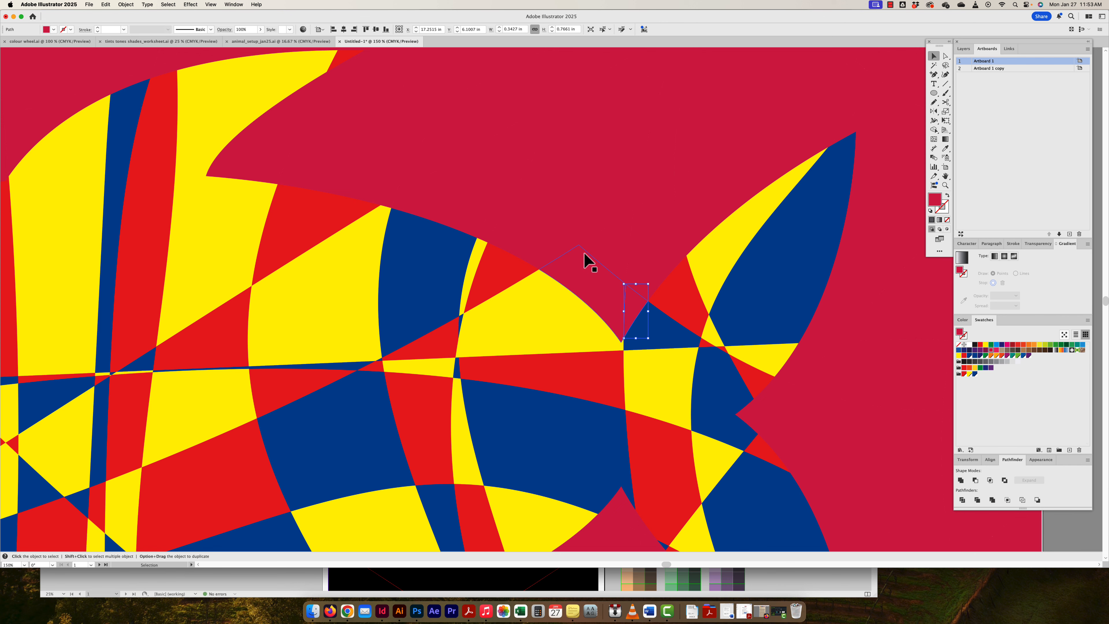
pyautogui.press('super+minus')
pyautogui.press('super+minus')
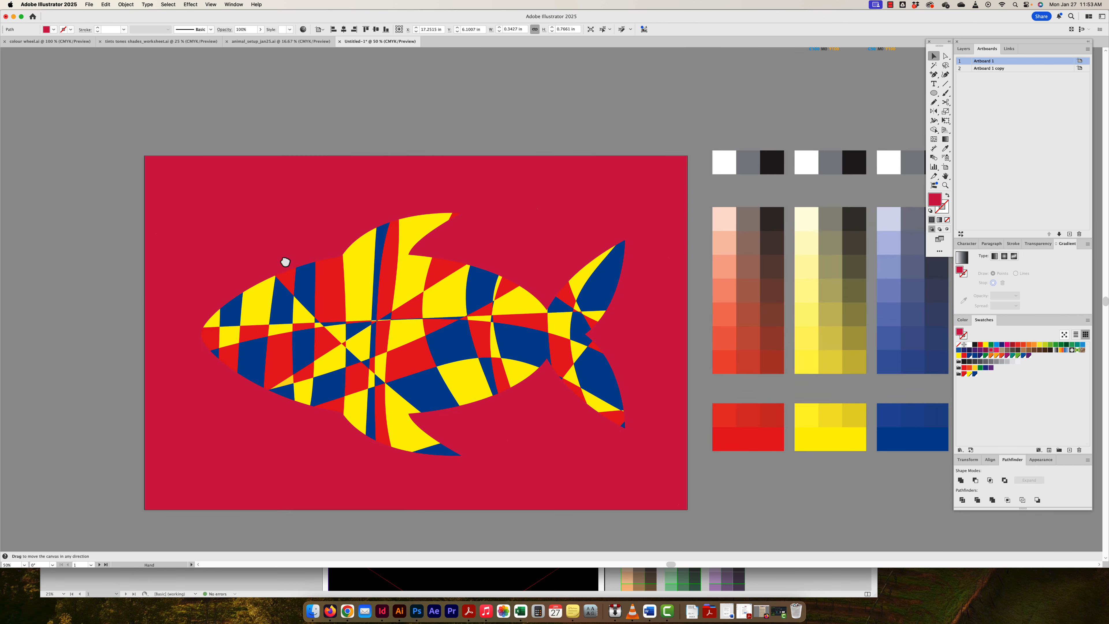
pyautogui.hscroll(-20, 461, 260)
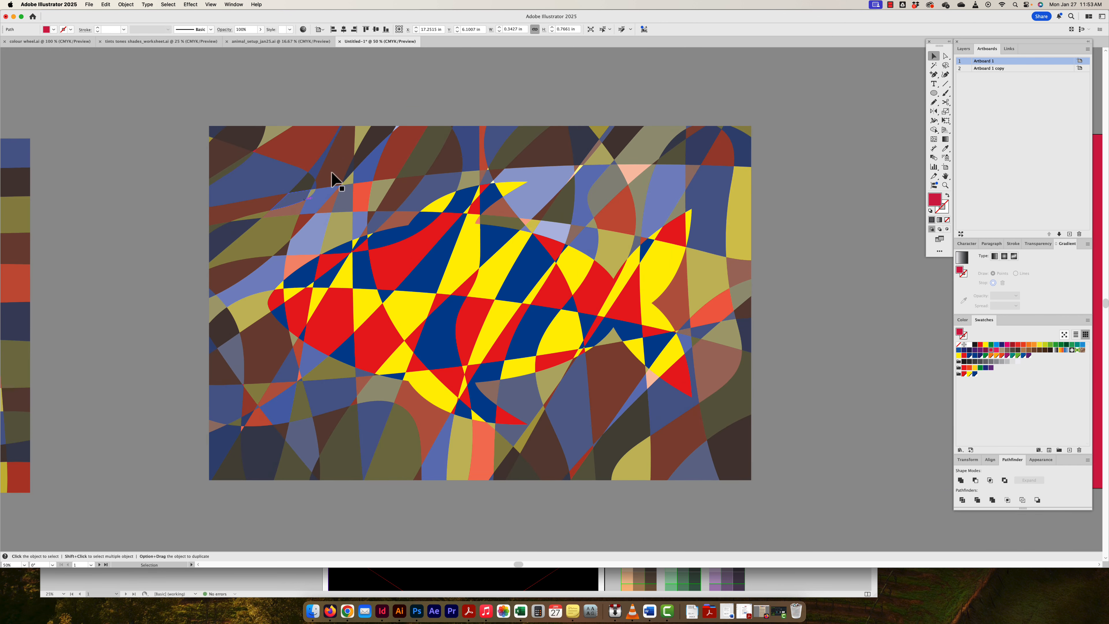
pyautogui.hscroll(3, 762, 213)
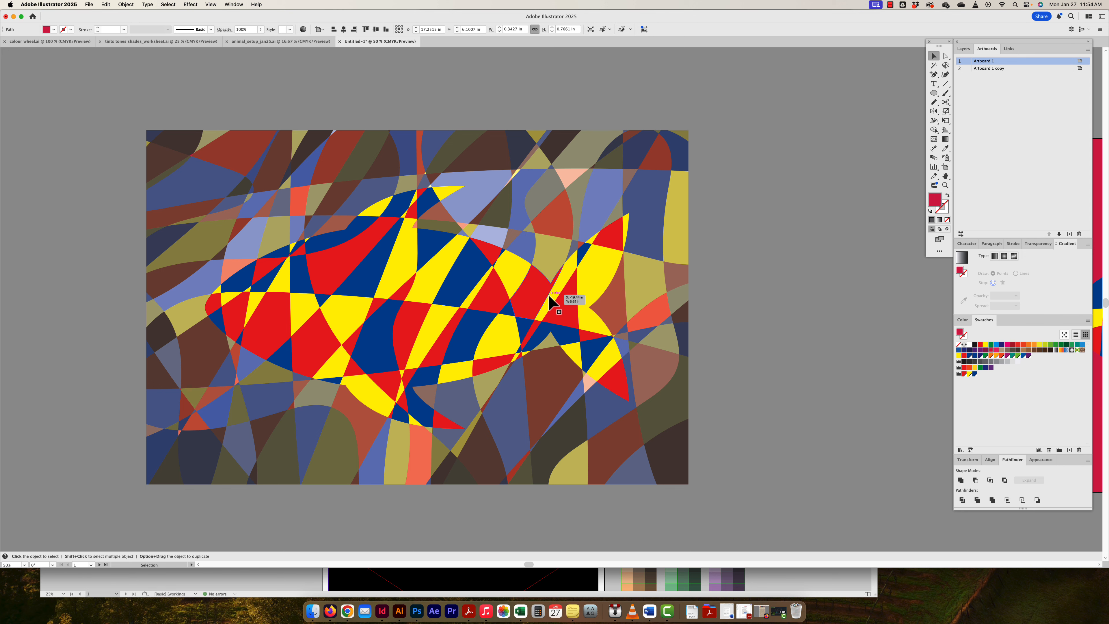
pyautogui.hscroll(15, 695, 270)
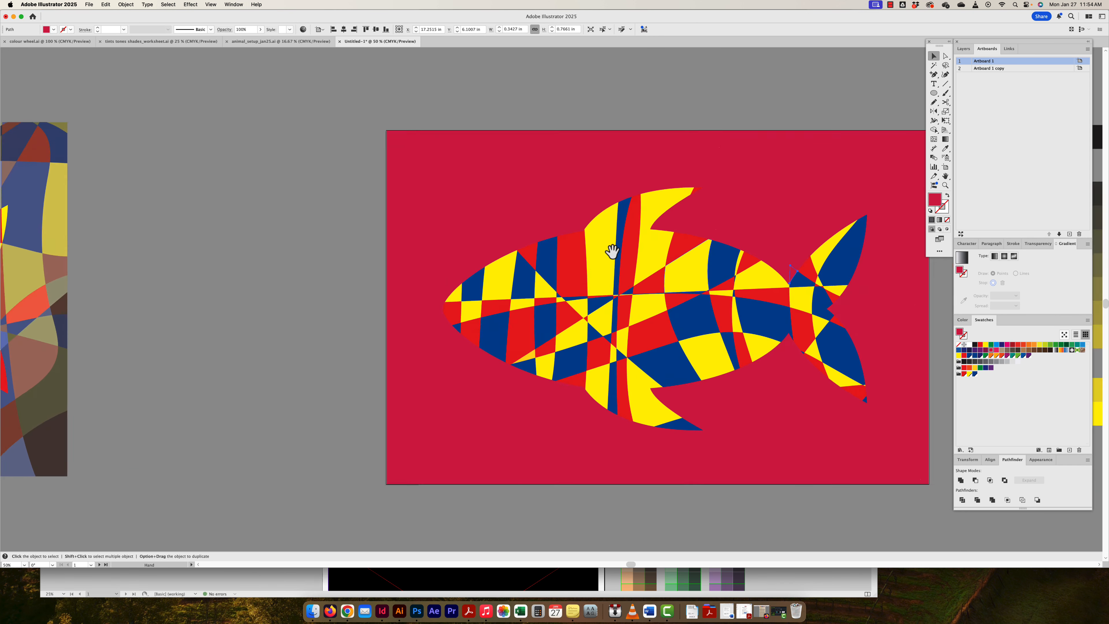
pyautogui.hscroll(5, 497, 246)
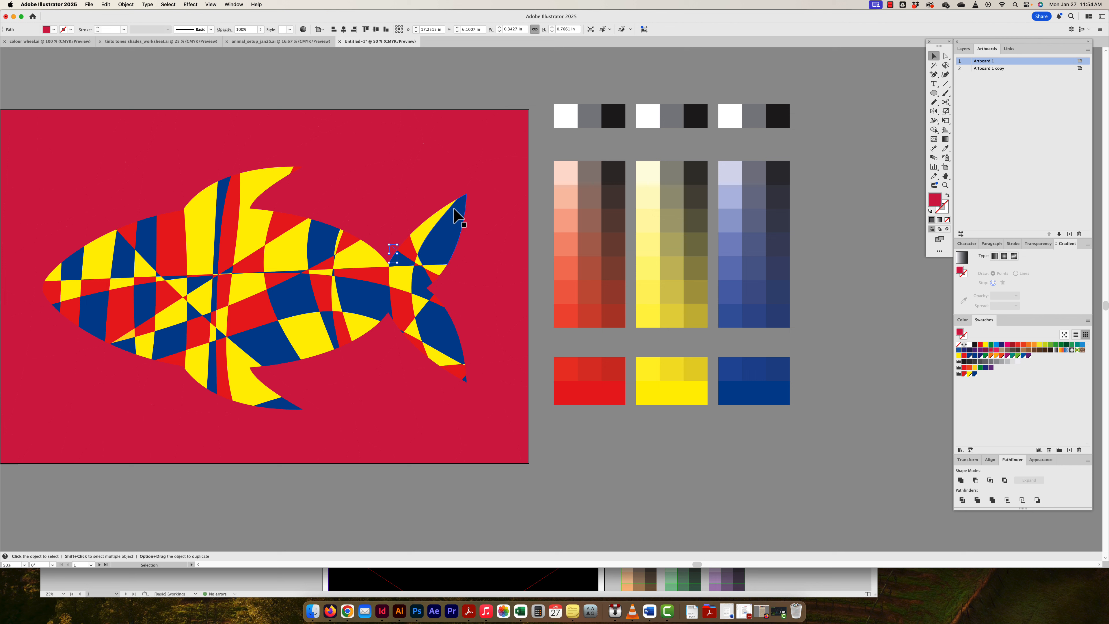
# Select the background piece above the rear of the body and sample the strongest dark red shade from the red chart as its fill
pyautogui.scroll(5, 380, 253)
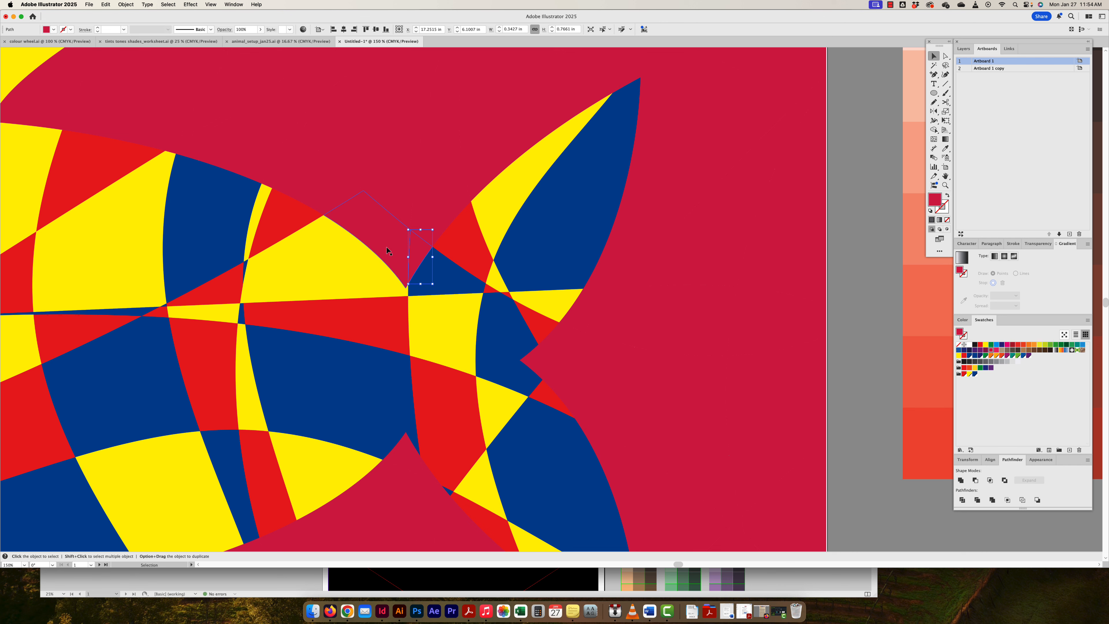
pyautogui.click(386, 247)
pyautogui.press('super+minus')
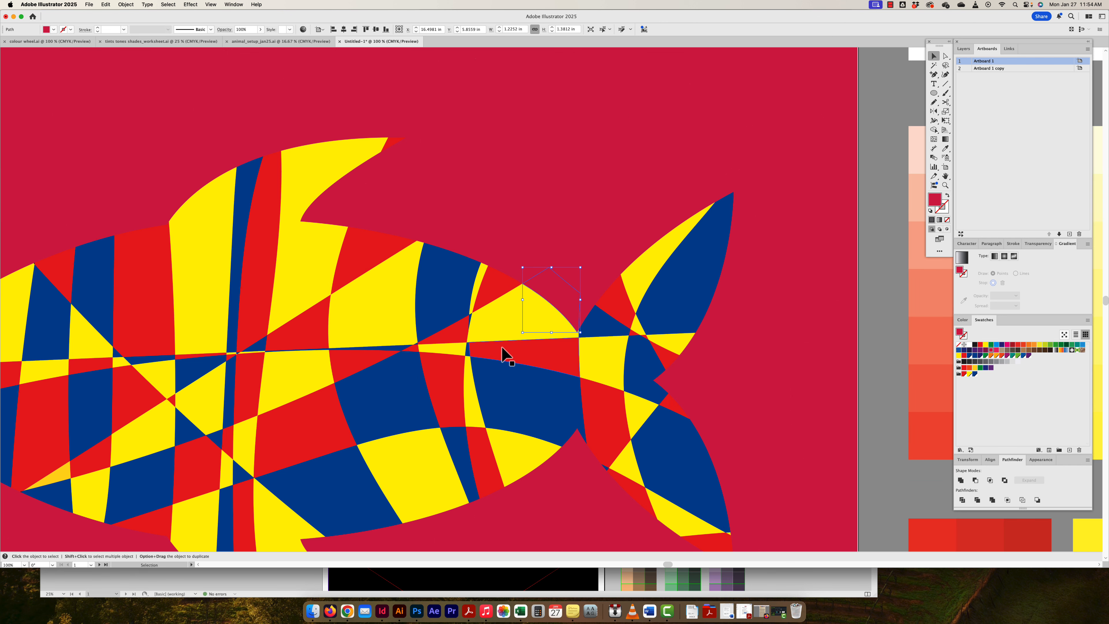
pyautogui.moveTo(532, 318); pyautogui.dragTo(436, 304)
pyautogui.moveTo(750, 320); pyautogui.dragTo(544, 277)
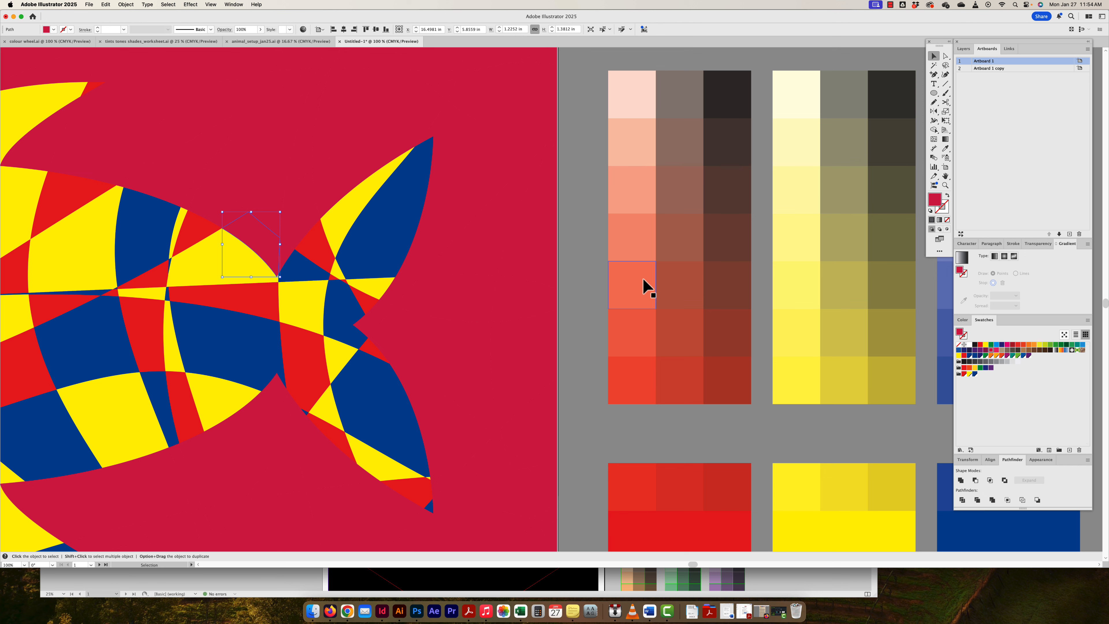
pyautogui.scroll(1, 643, 279)
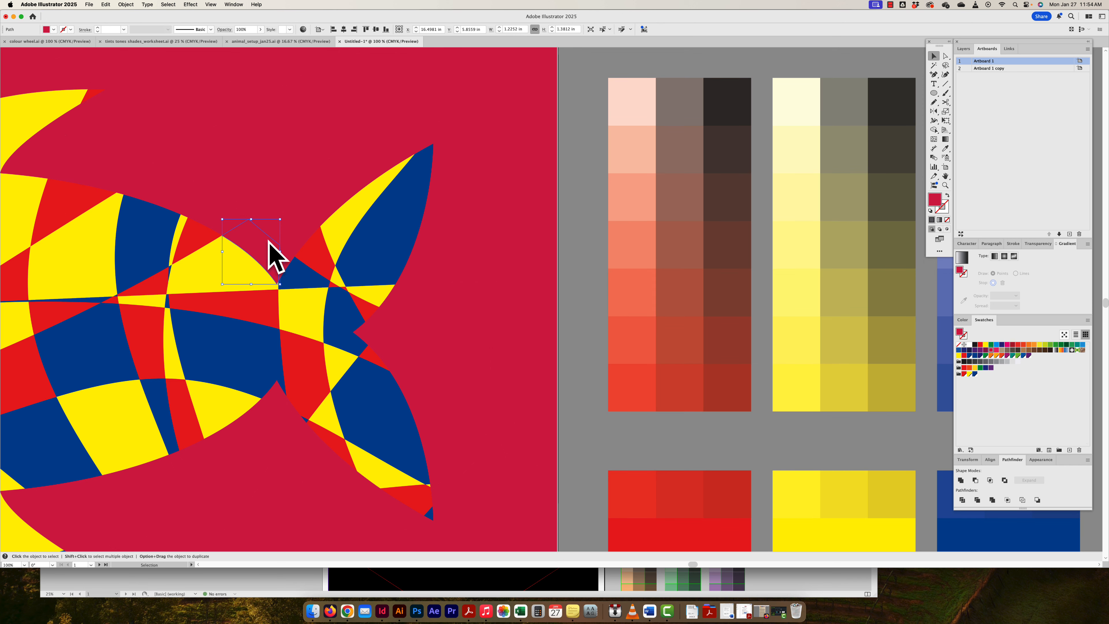
pyautogui.press('i')
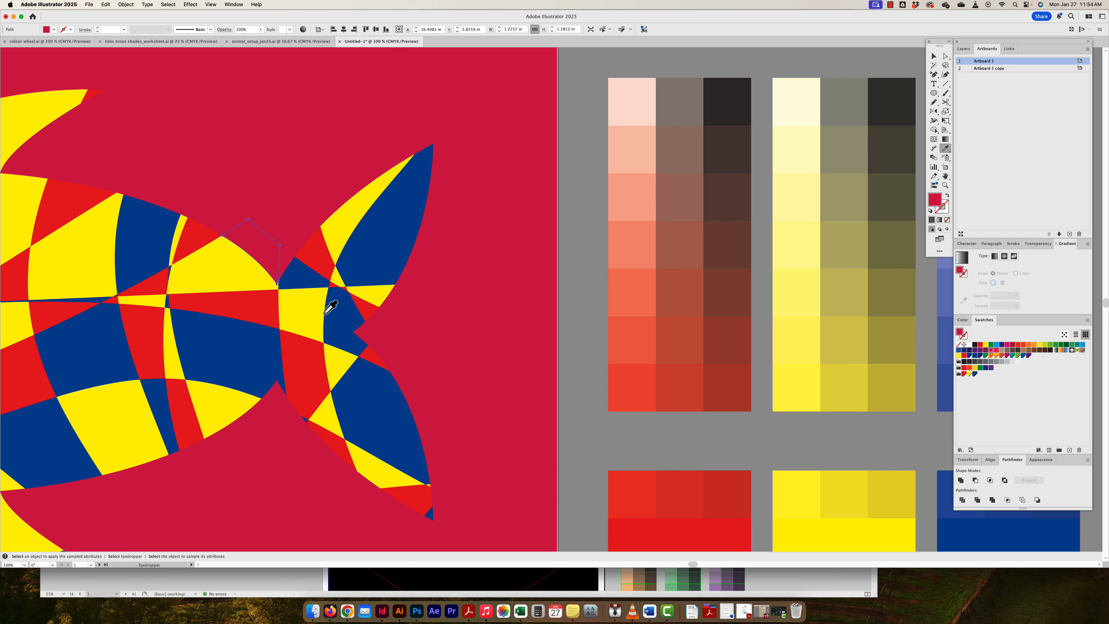
pyautogui.scroll(-1, 387, 362)
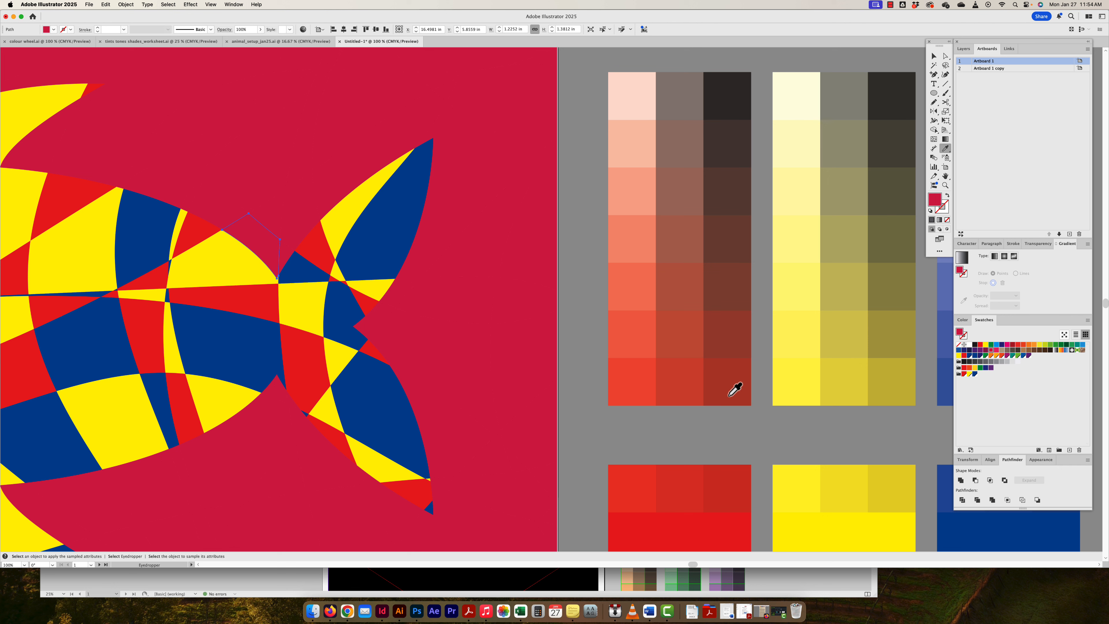
pyautogui.click(732, 381)
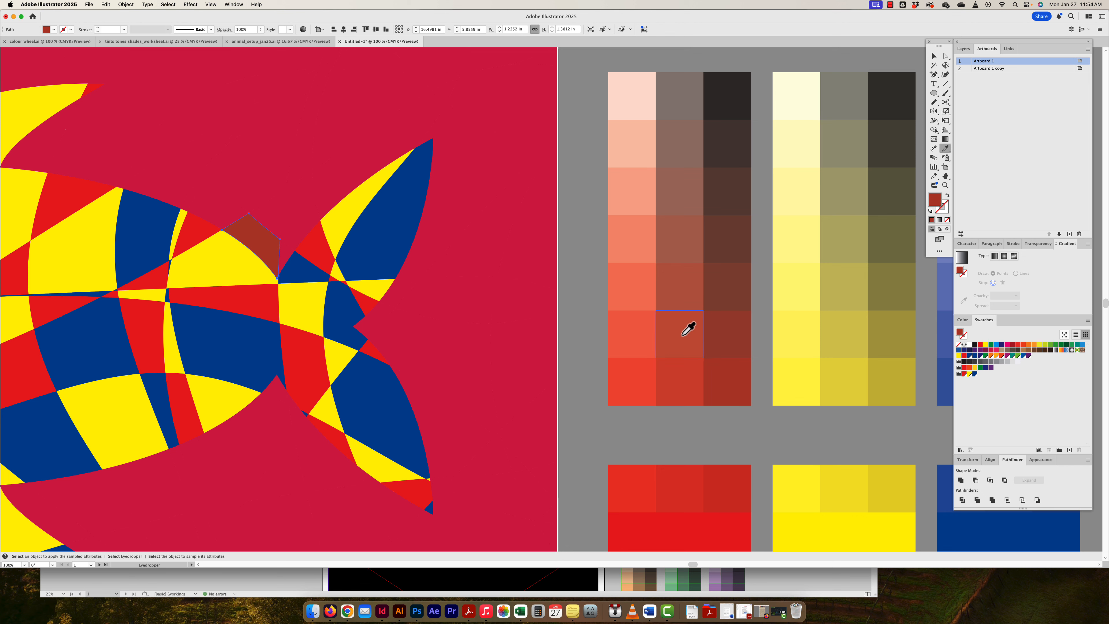
# Try the palest red tint and the dark top-row colours on that background piece, ending with a muted mid-chart red tone as its fill
pyautogui.click(638, 101)
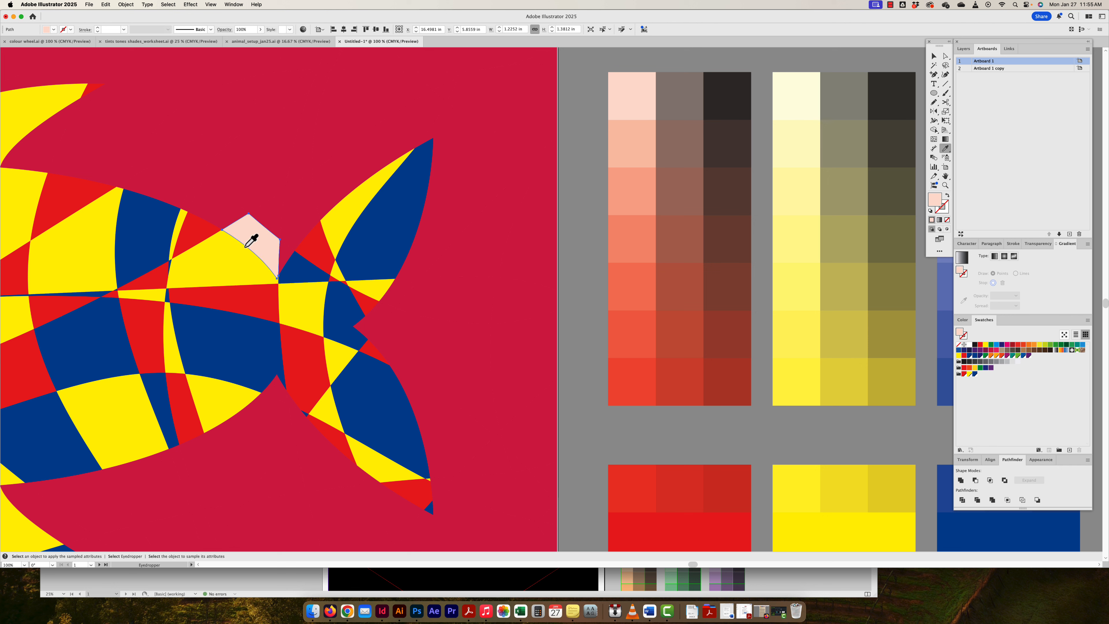
pyautogui.click(672, 98)
pyautogui.click(727, 97)
pyautogui.click(726, 96)
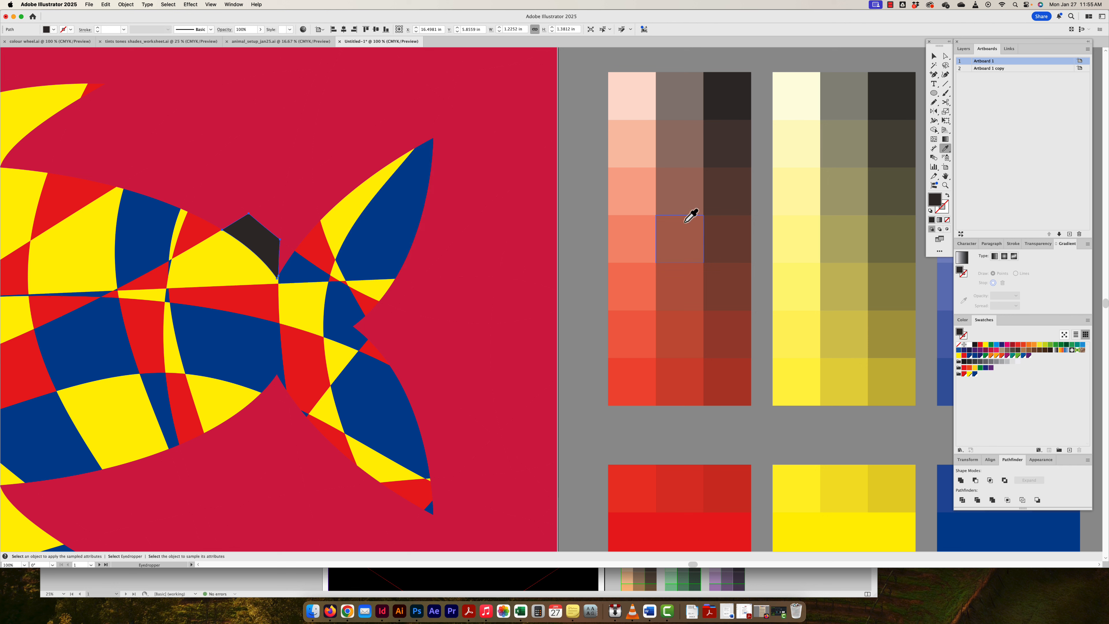
pyautogui.click(688, 200)
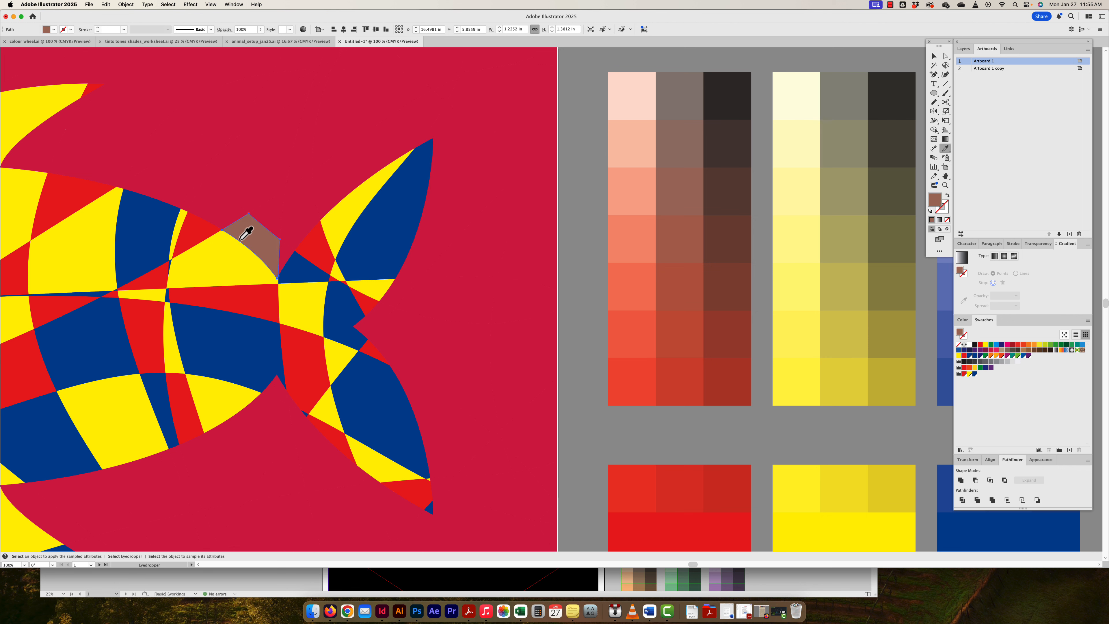
# Fill the neighbouring background piece along the fish's upper rear edge with a medium blue tint sampled from the blue chart
pyautogui.press('v')
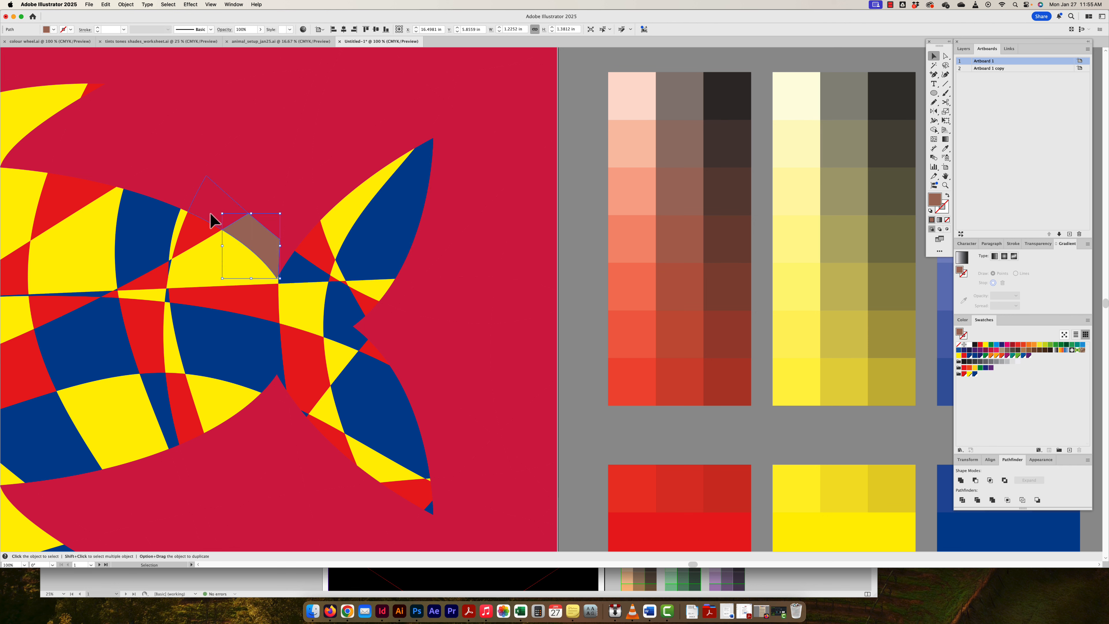
pyautogui.click(211, 221)
pyautogui.press('i')
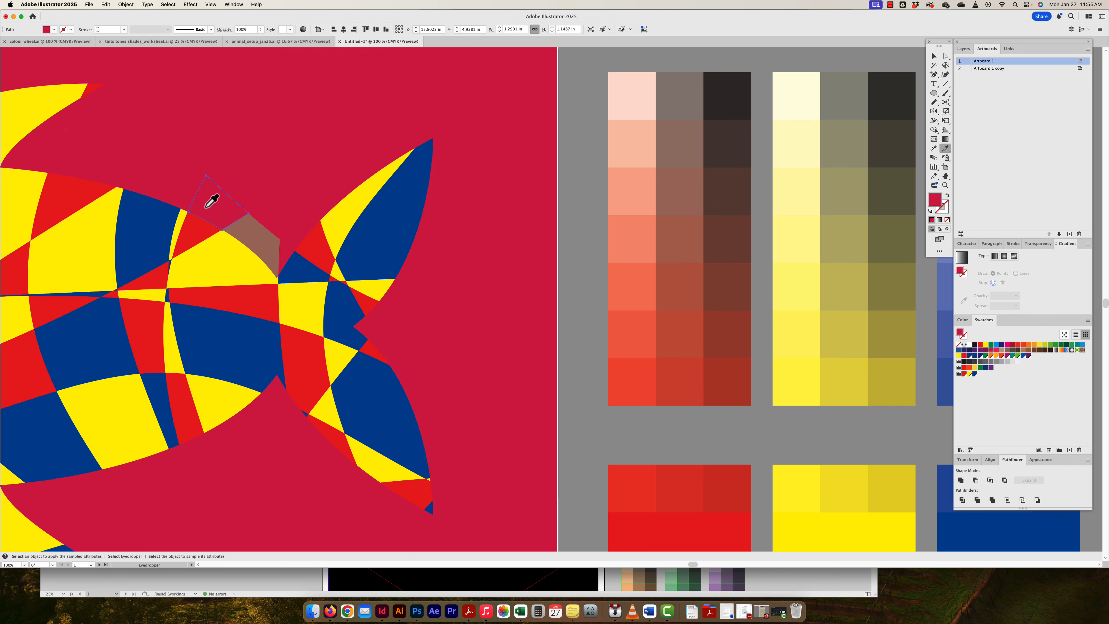
pyautogui.hscroll(-5, 312, 214)
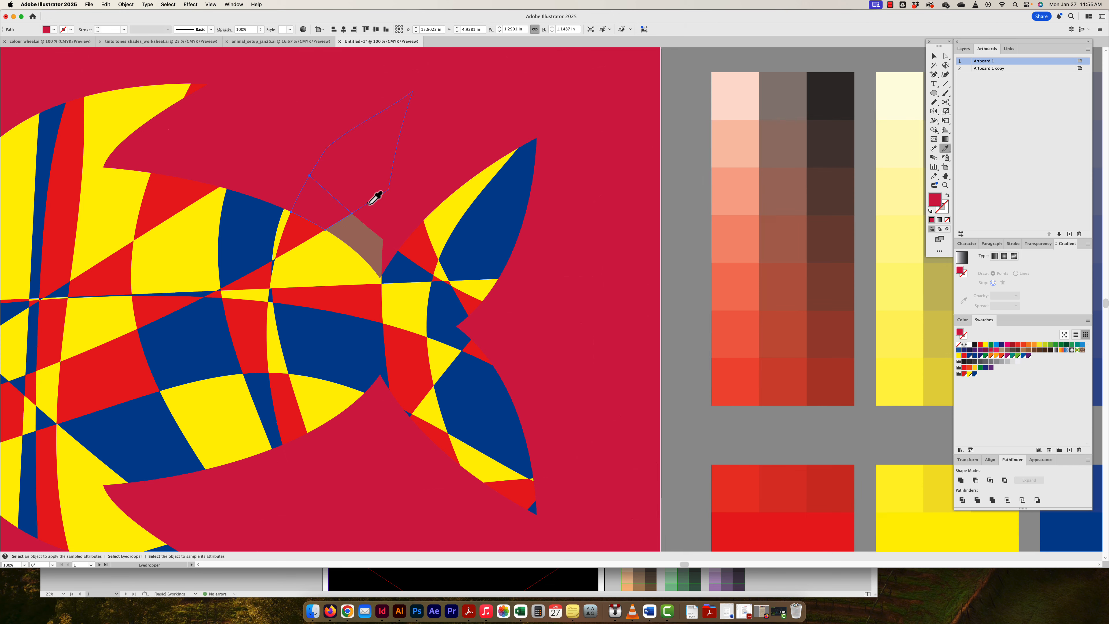
pyautogui.hscroll(8, 819, 384)
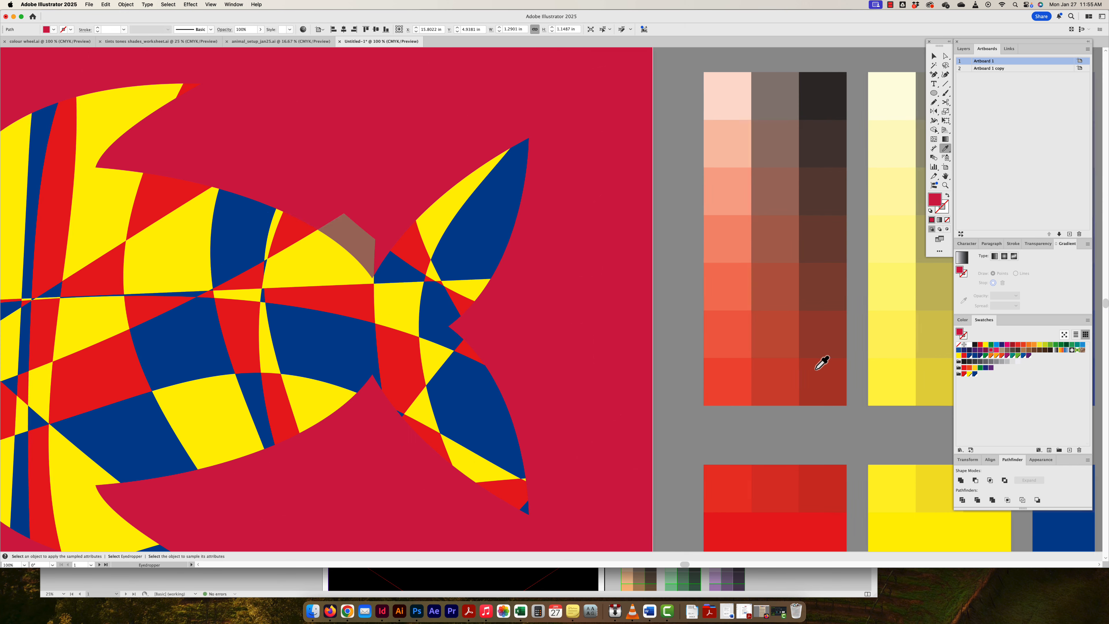
pyautogui.click(888, 299)
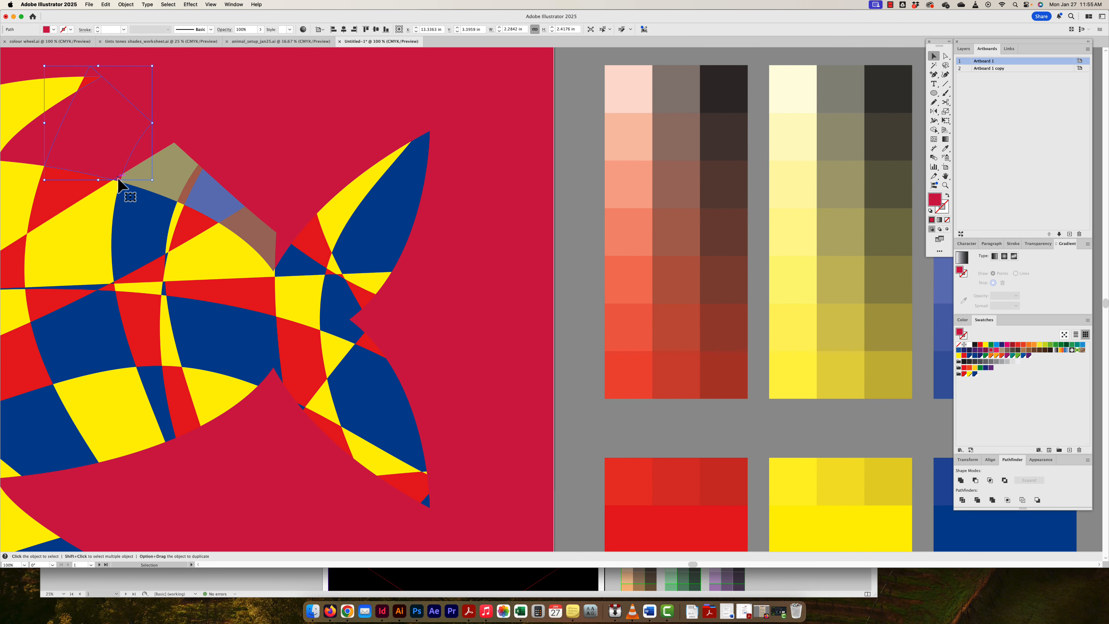
# Fill the remaining crimson background pieces around the fish with varied tints, tones and shades sampled from the red, yellow and blue charts
pyautogui.press('super+minus')
pyautogui.hscroll(8, 857, 302)
pyautogui.click(862, 297)
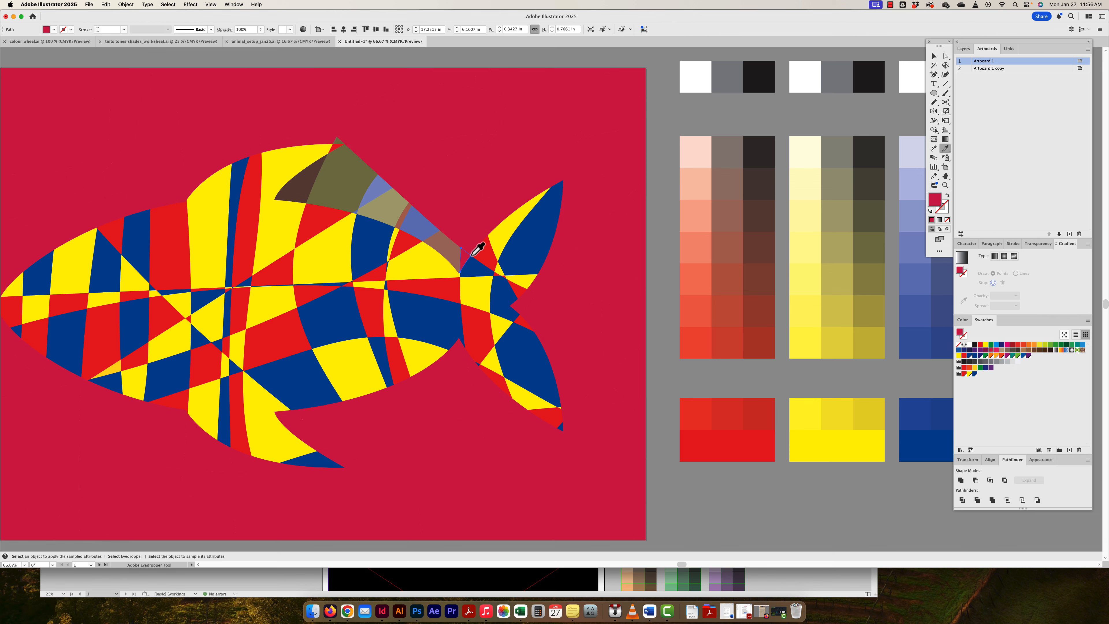
pyautogui.hscroll(3, 354, 198)
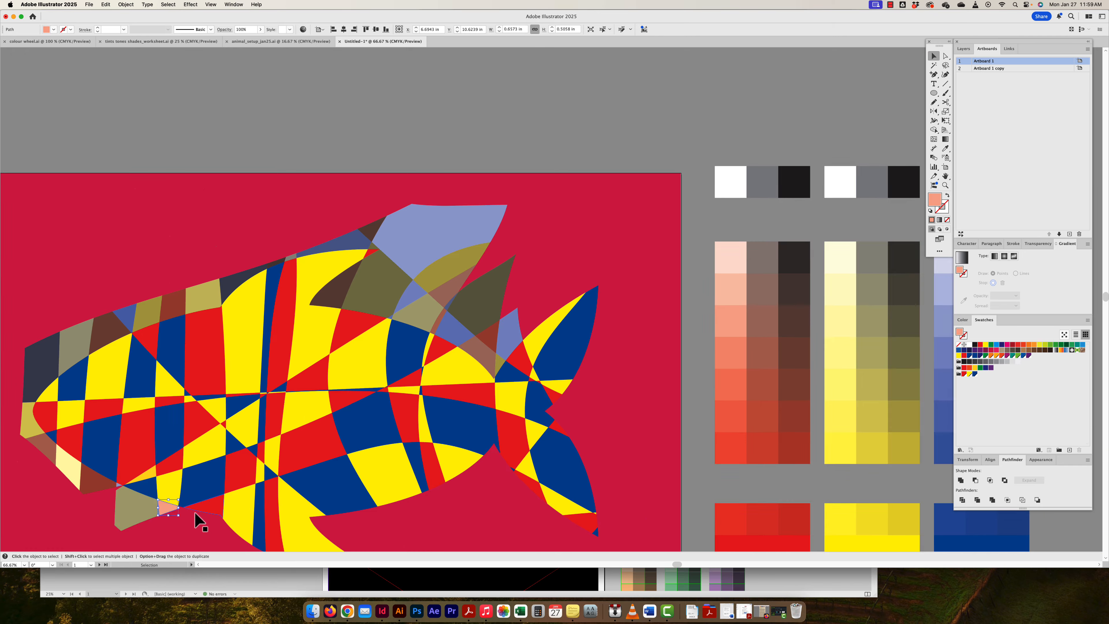
pyautogui.click(282, 325)
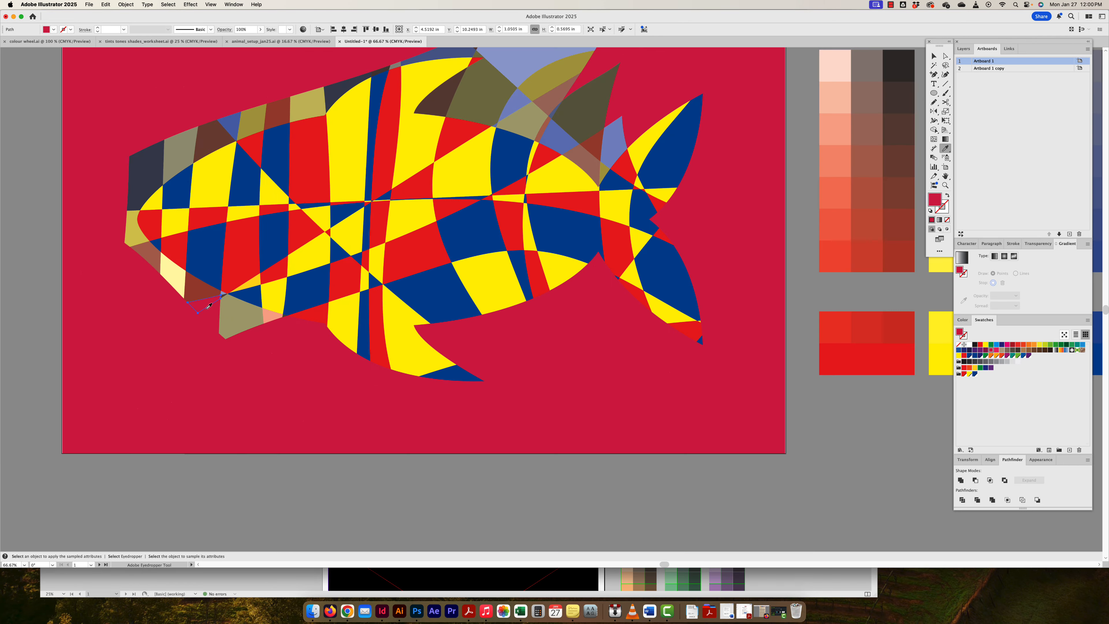
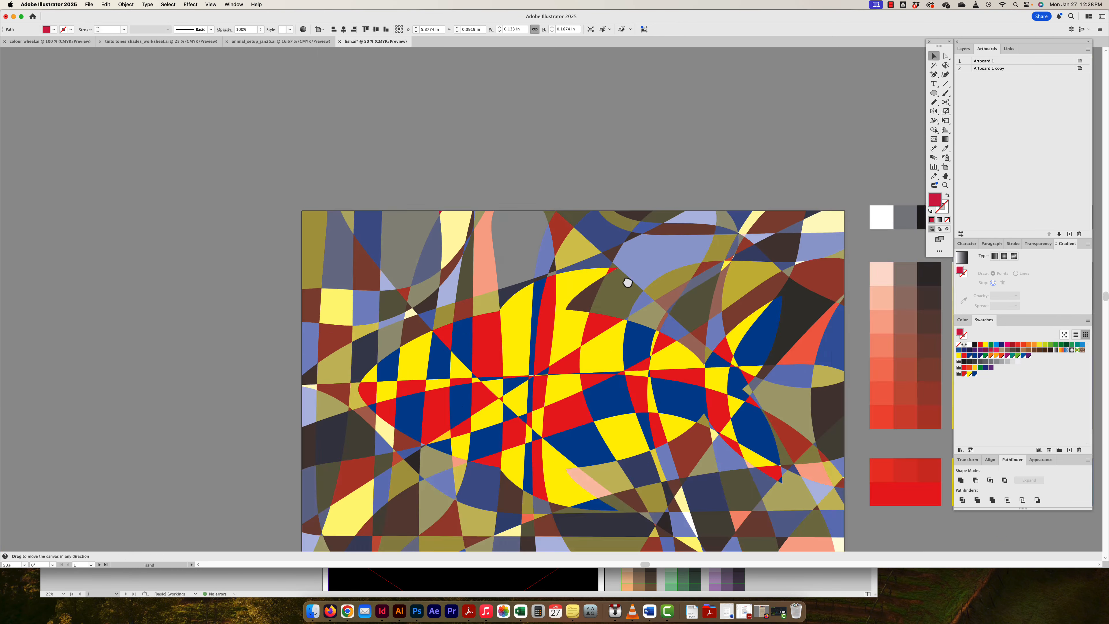
pyautogui.press('v')
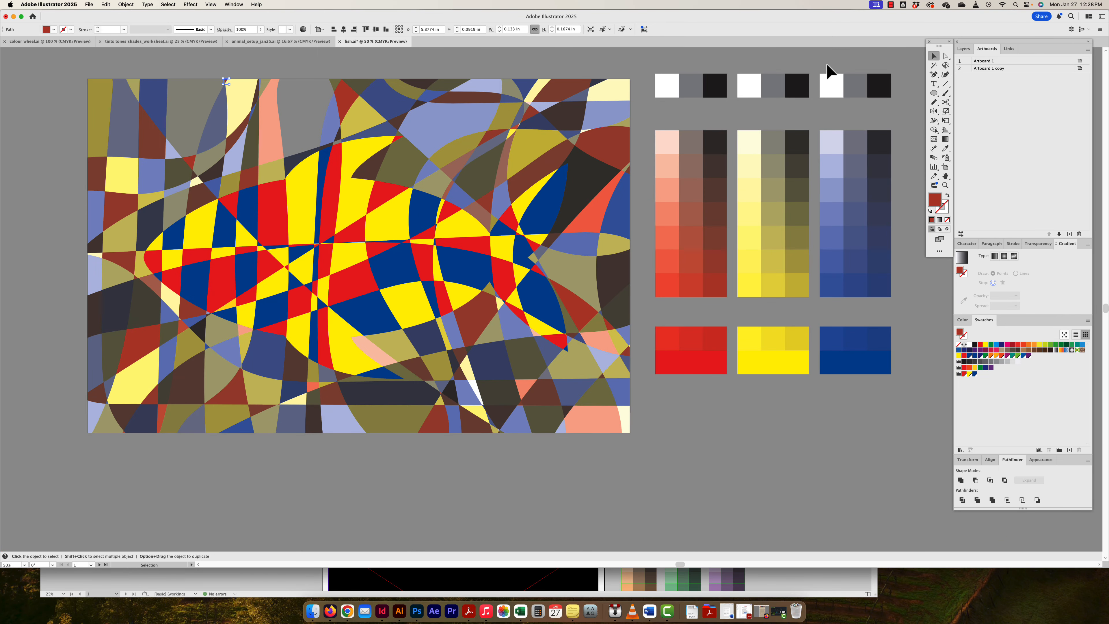
pyautogui.click(639, 67)
pyautogui.moveTo(522, 108); pyautogui.dragTo(576, 116)
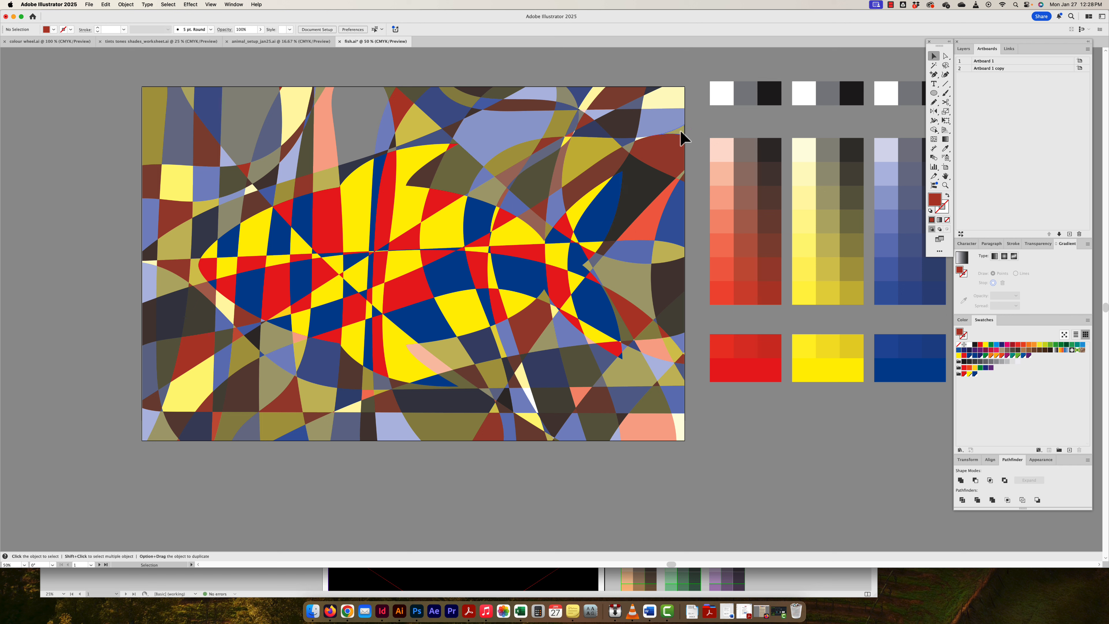
# Recolour the small greyish-yellow background piece above the fish's head with a near-black shade sampled from the yellow chart
pyautogui.click(678, 118)
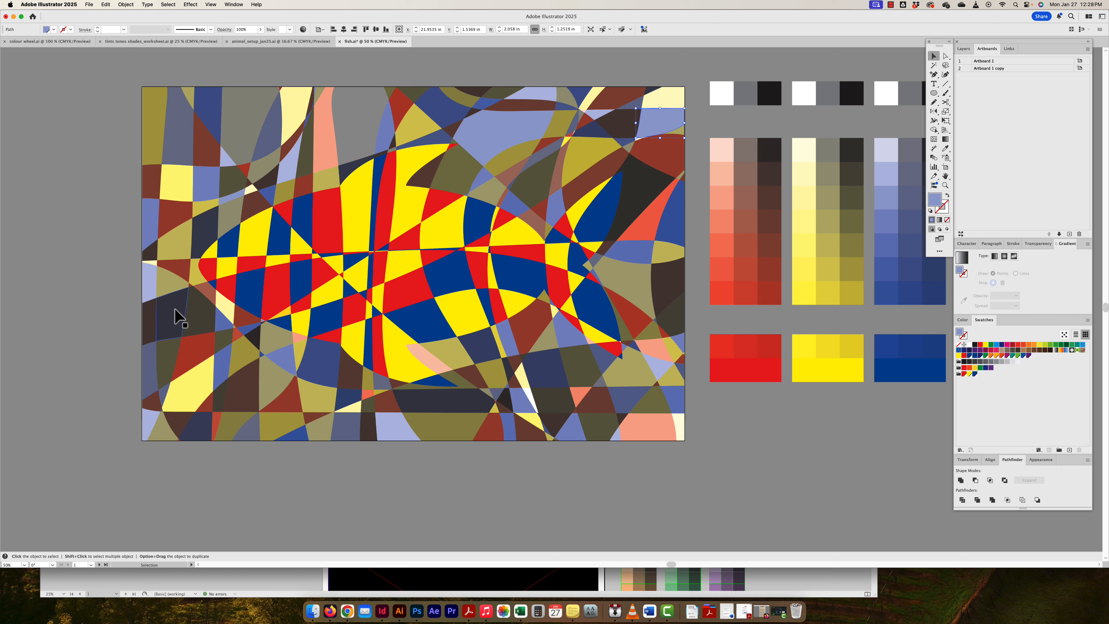
pyautogui.click(260, 162)
pyautogui.click(243, 137)
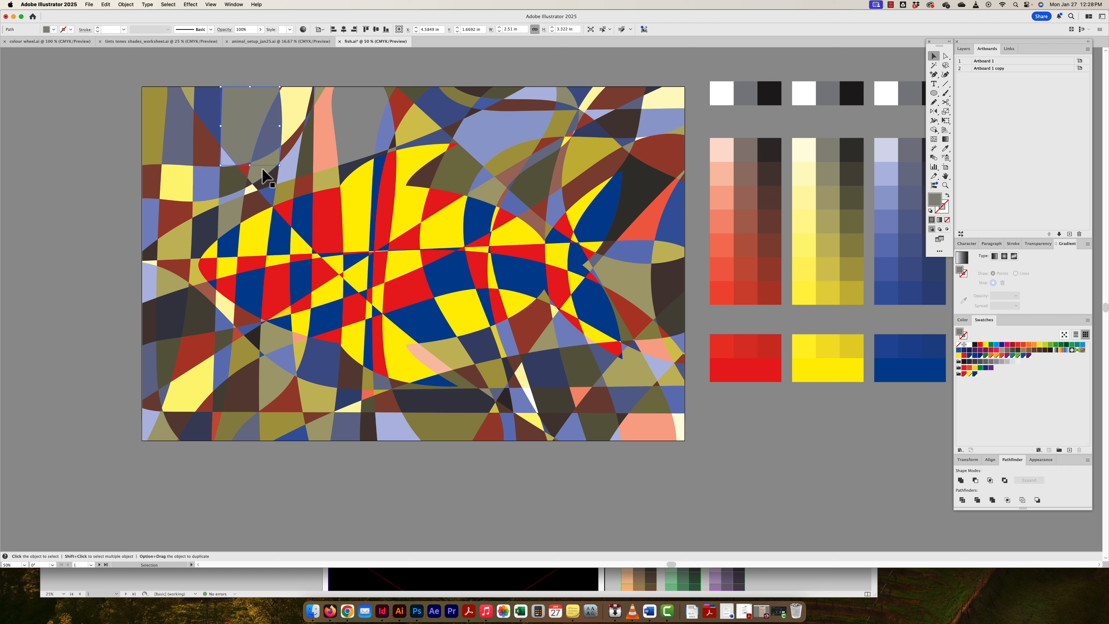
pyautogui.click(249, 158)
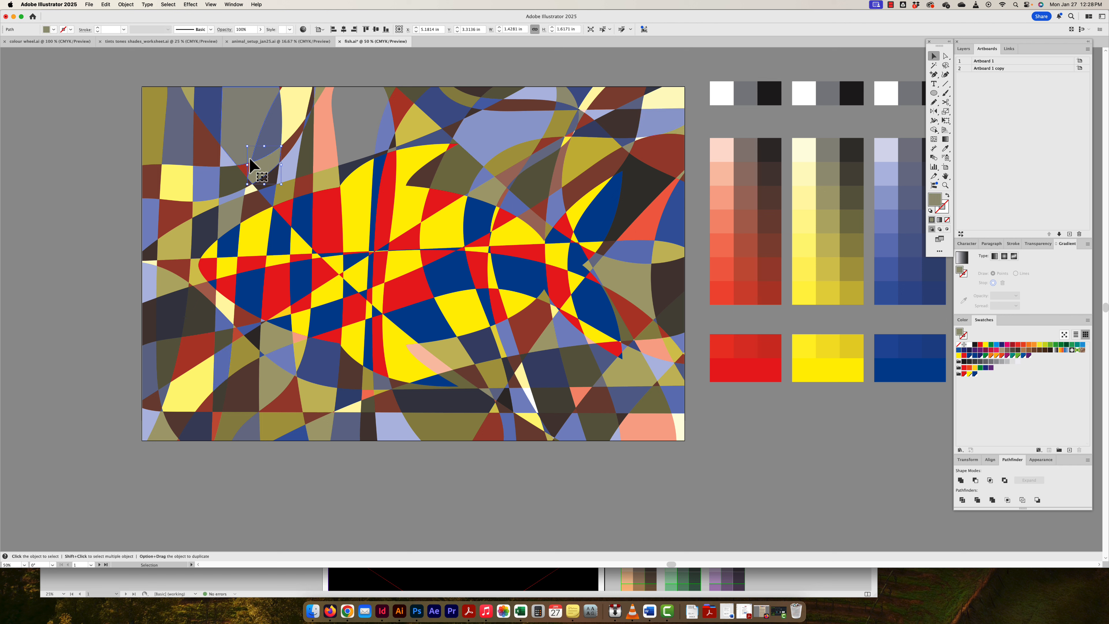
pyautogui.click(944, 151)
pyautogui.click(855, 201)
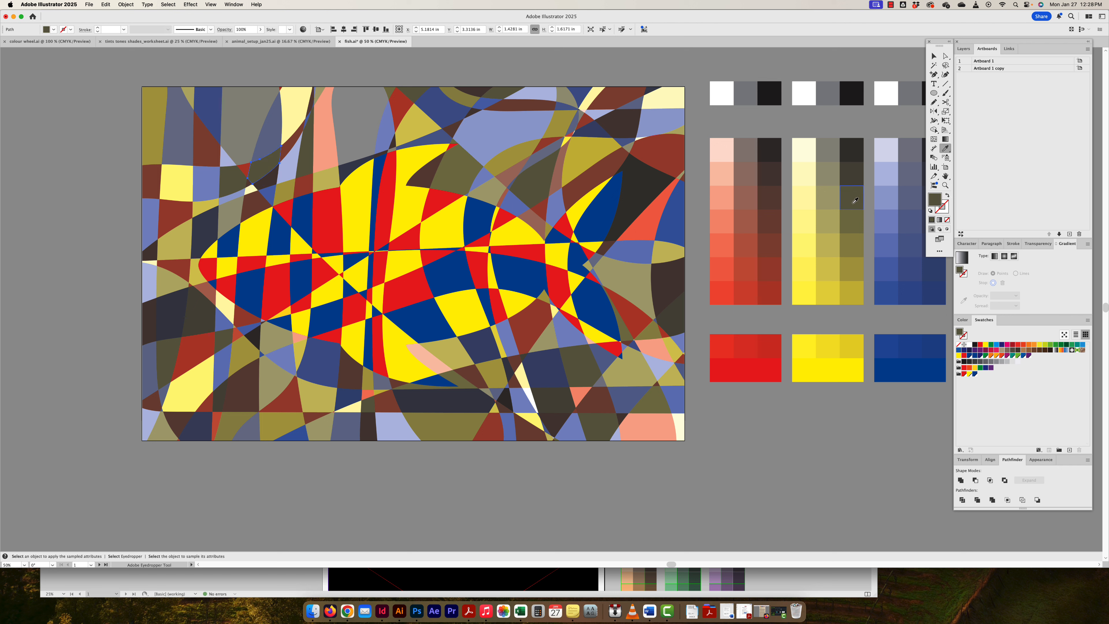
pyautogui.click(853, 157)
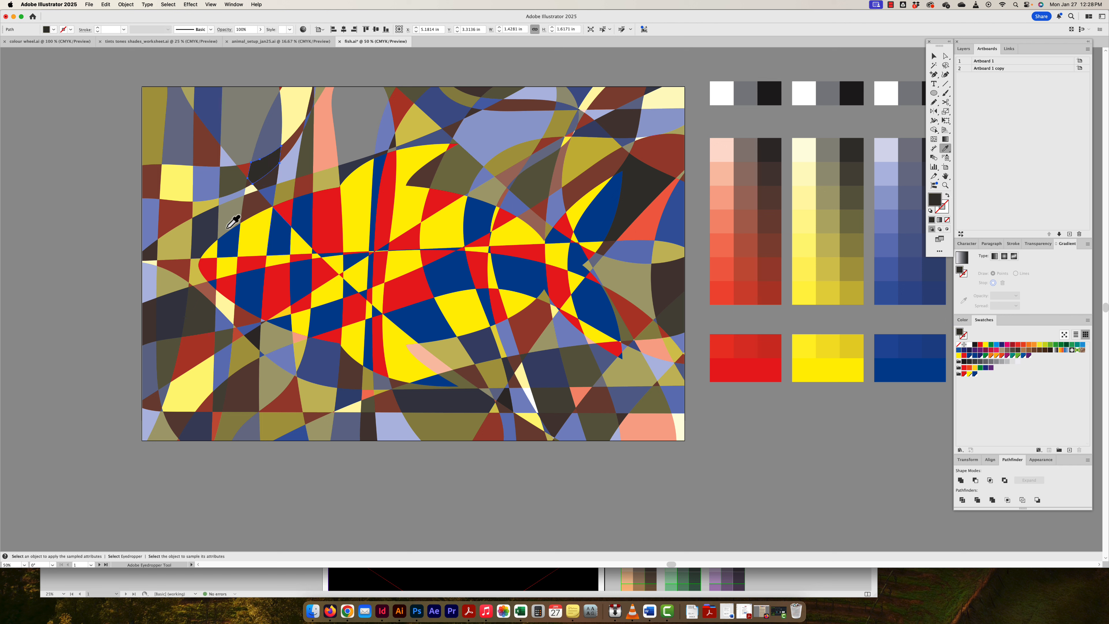
pyautogui.hscroll(1, 181, 149)
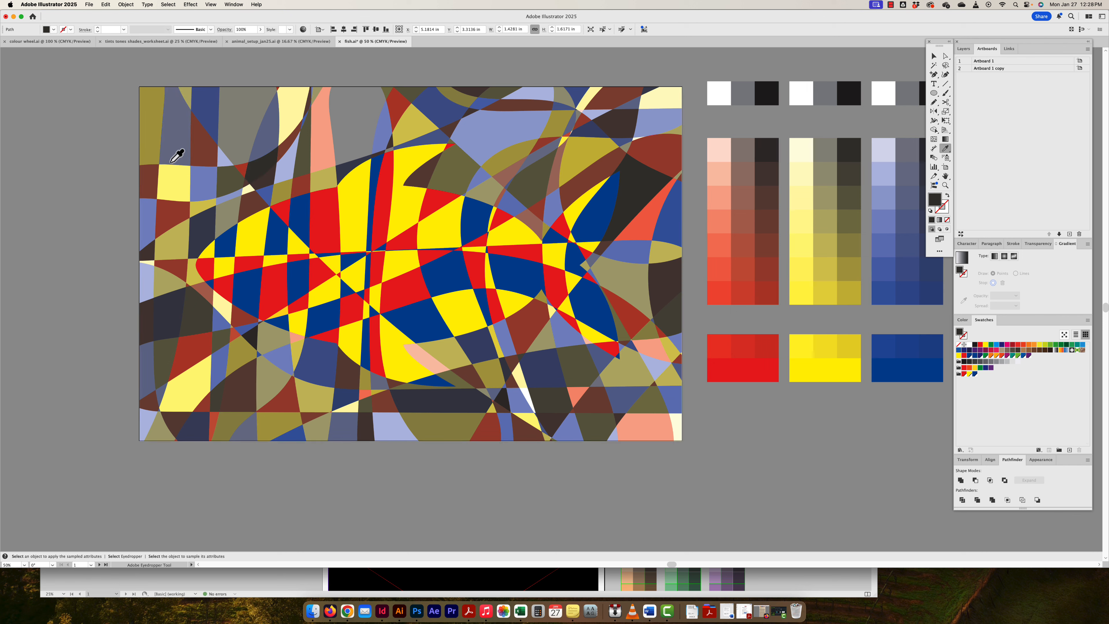
pyautogui.click(934, 57)
pyautogui.click(656, 55)
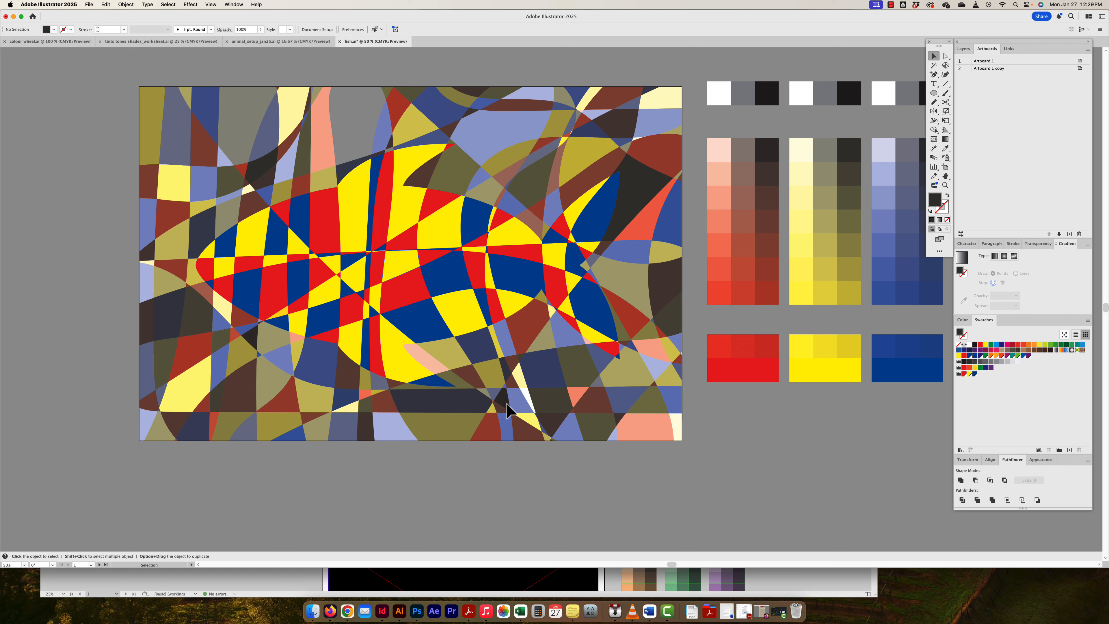
# Select every piece of the finished fish artwork on the artboard and copy it
pyautogui.press('cmd+minus')
pyautogui.press('cmd+minus')
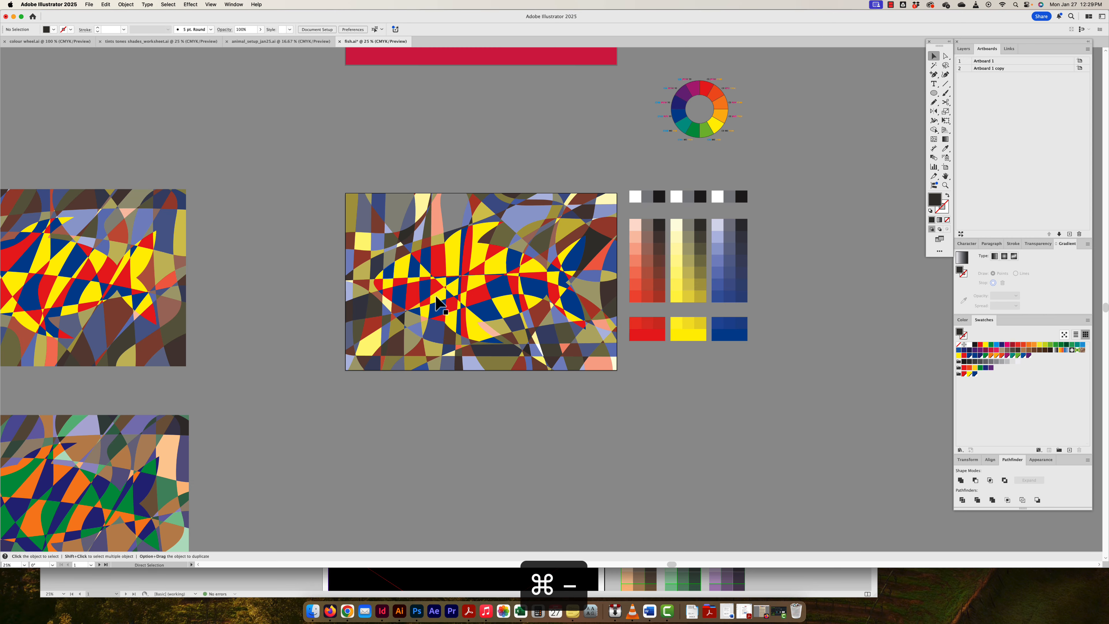
pyautogui.press('n')
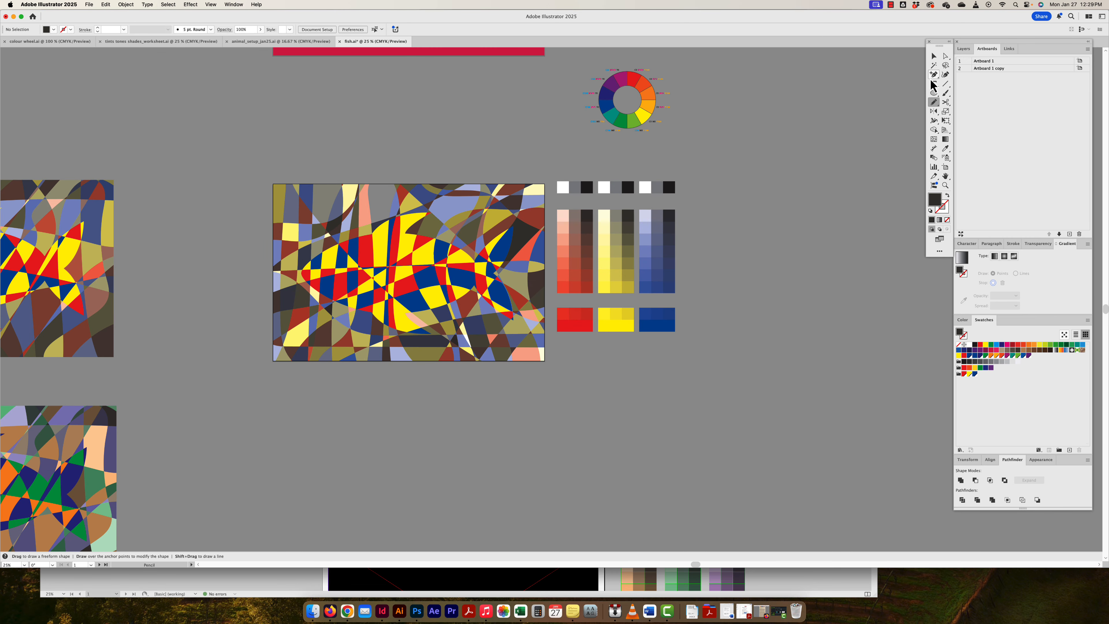
pyautogui.click(933, 56)
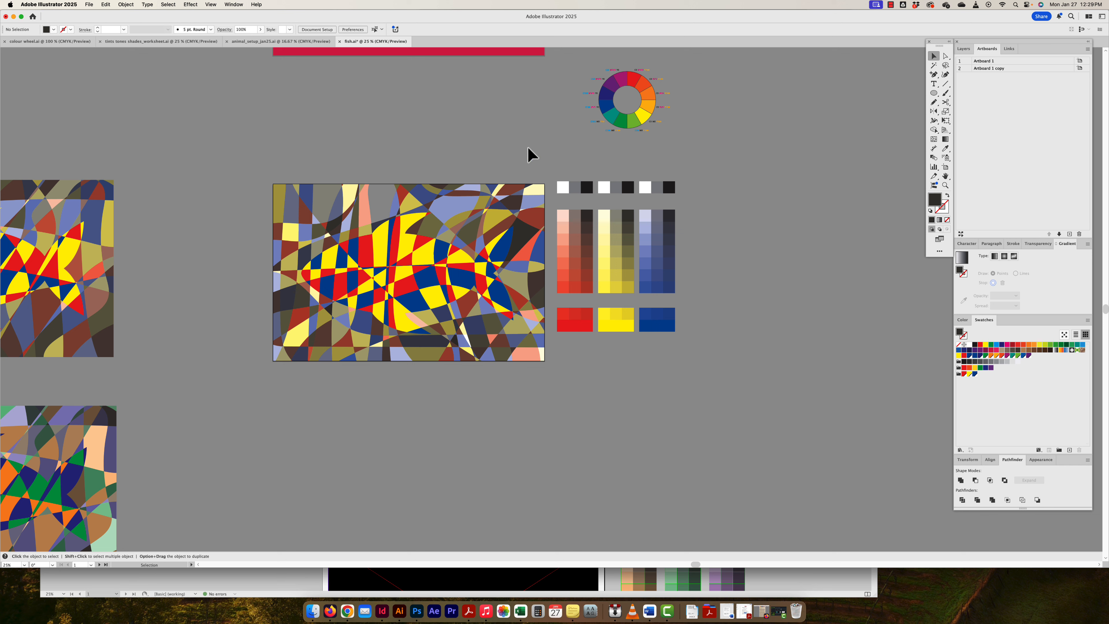
pyautogui.moveTo(267, 170); pyautogui.dragTo(550, 378)
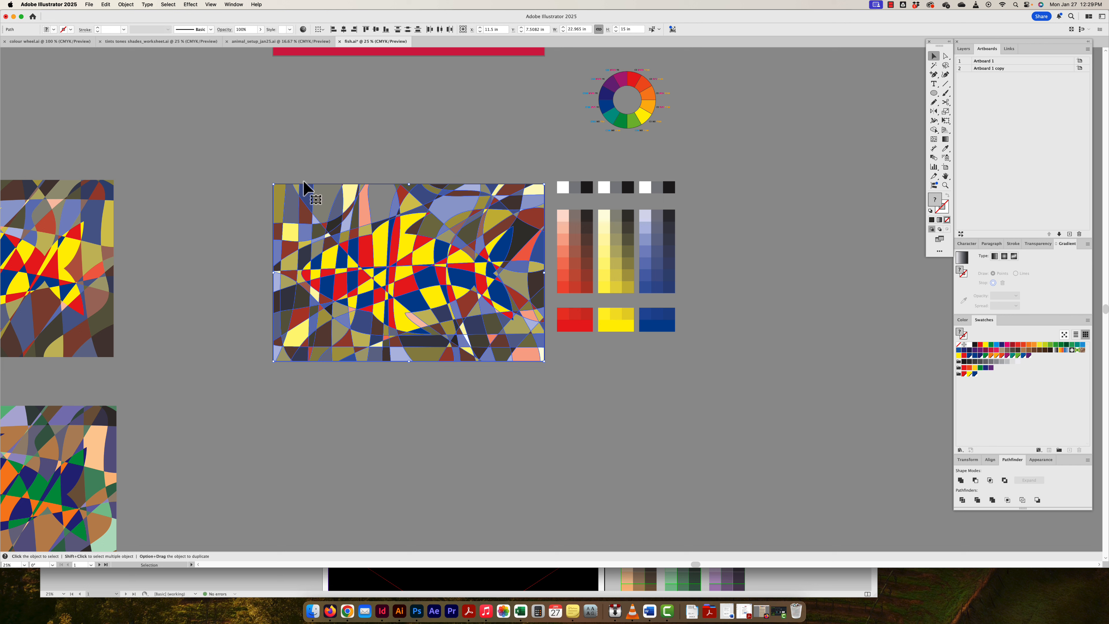
pyautogui.press('super+c')
pyautogui.press('super+c')
# Switch to InDesign, paste the fish artwork into the Primary page's black picture frame and move it to fill the frame
pyautogui.click(425, 584)
pyautogui.hscroll(1, 436, 271)
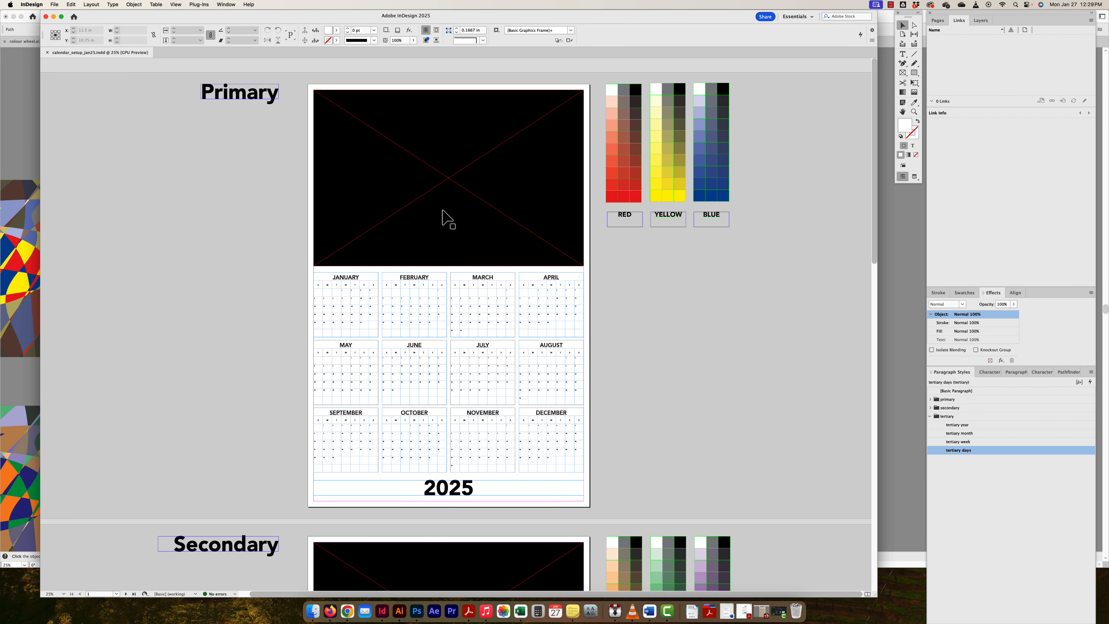
pyautogui.click(446, 162)
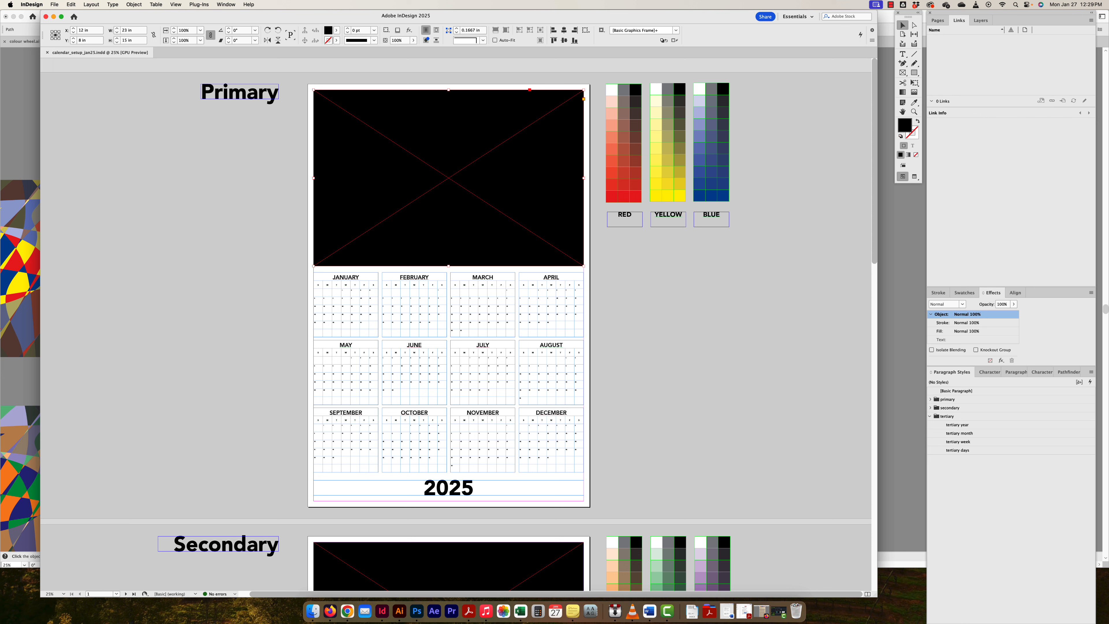
pyautogui.click(71, 4)
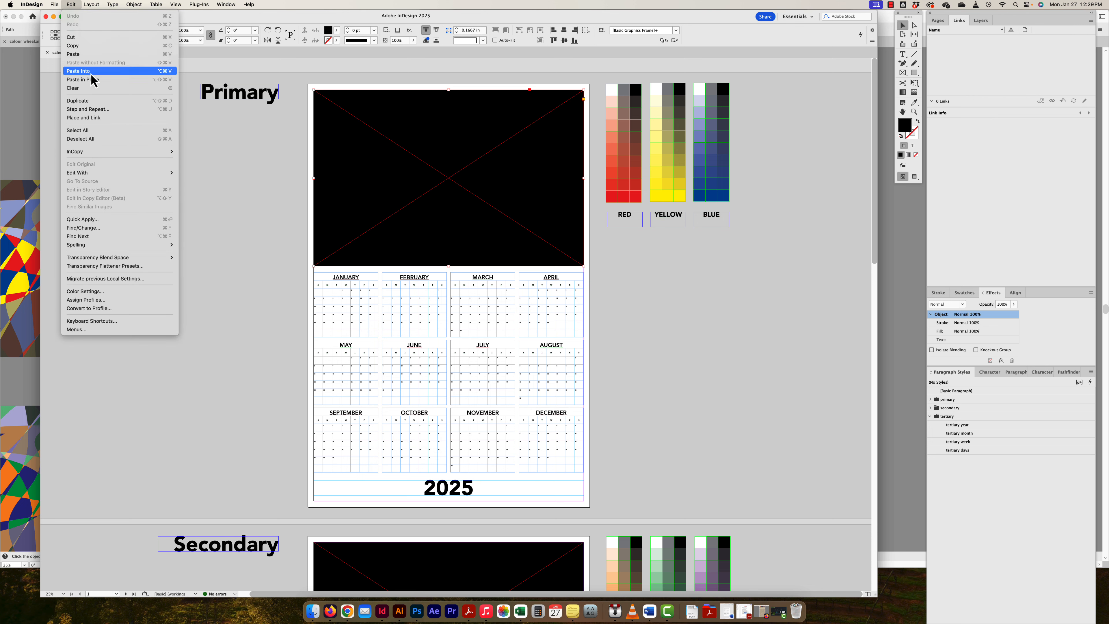
pyautogui.click(91, 72)
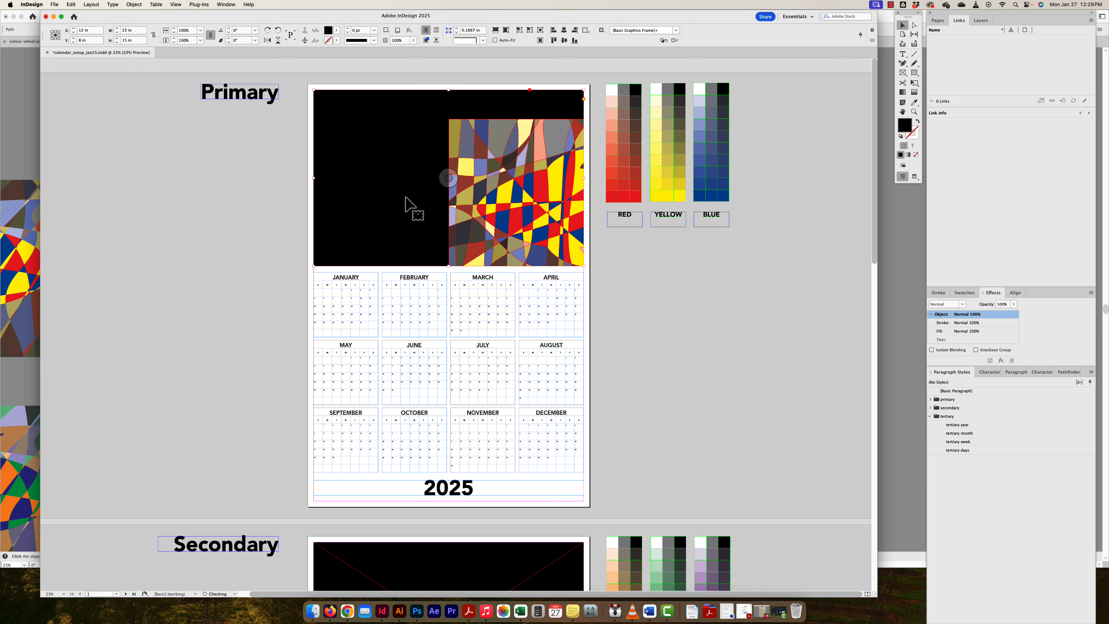
pyautogui.moveTo(455, 179); pyautogui.dragTo(319, 153)
pyautogui.click(704, 347)
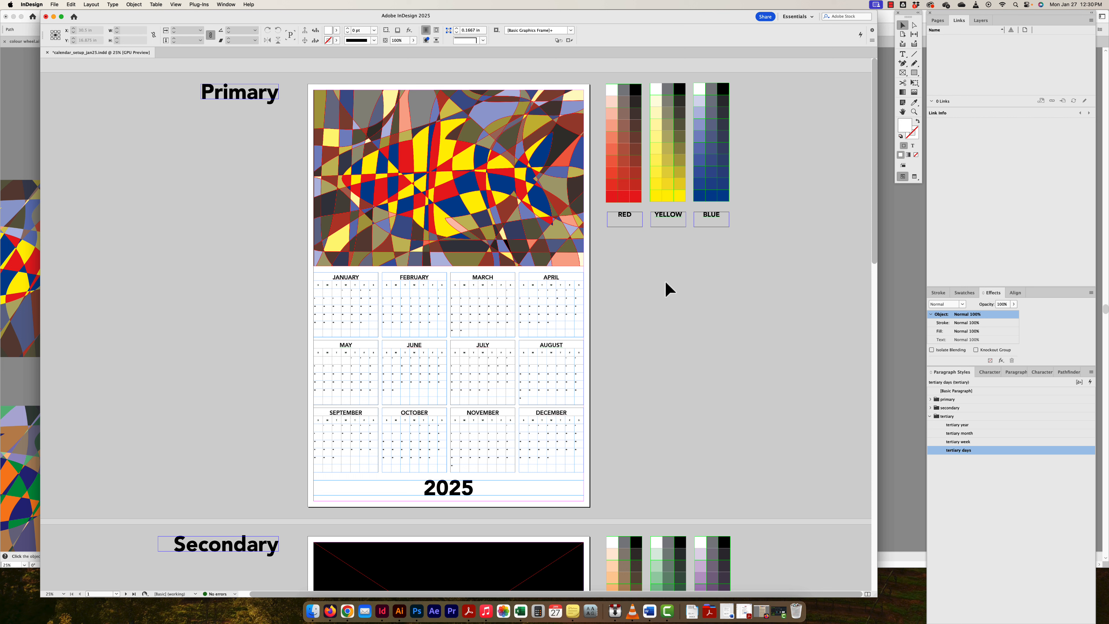
# Examine the document's layers and look over the Primary, Secondary and Tertiary calendar pages
pyautogui.click(980, 21)
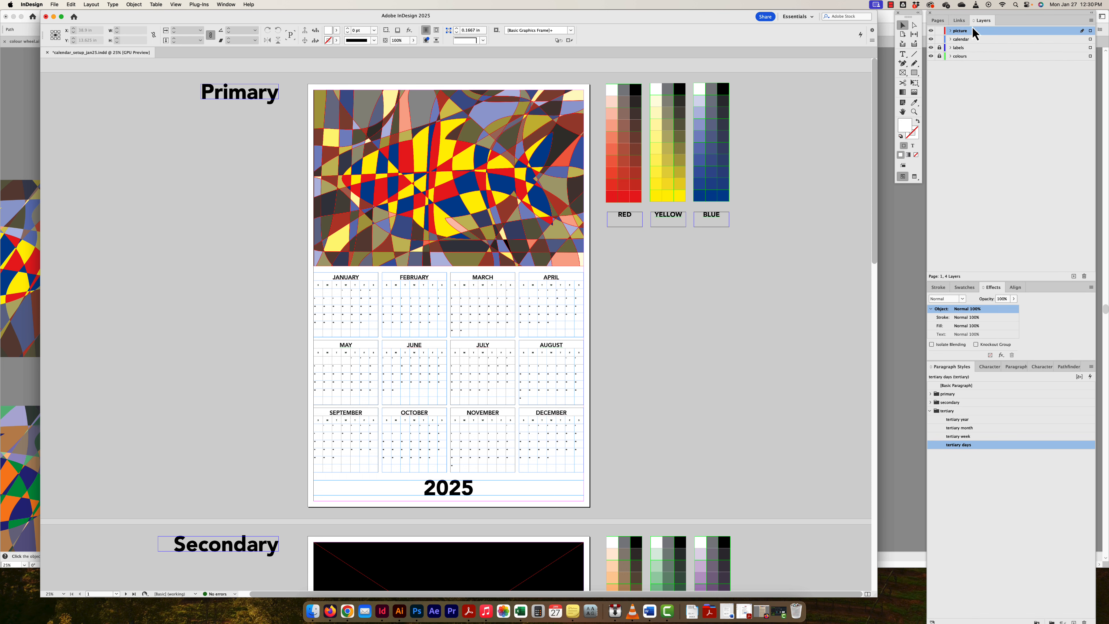
pyautogui.click(447, 162)
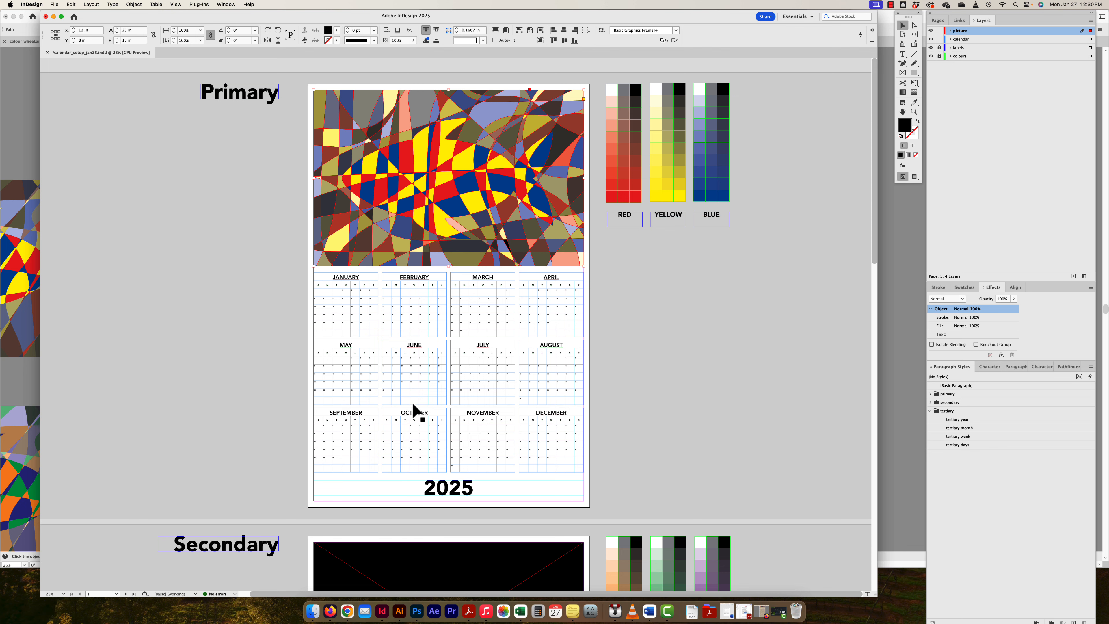
pyautogui.scroll(-3, 485, 323)
pyautogui.scroll(-10, 482, 315)
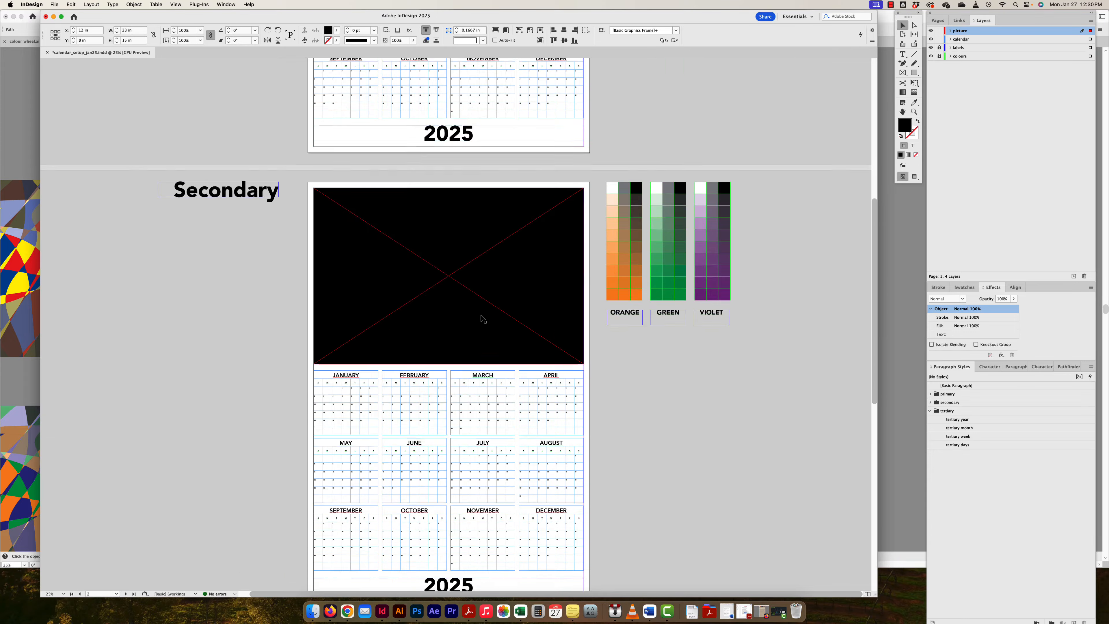
pyautogui.scroll(-1, 479, 403)
pyautogui.scroll(-10, 480, 413)
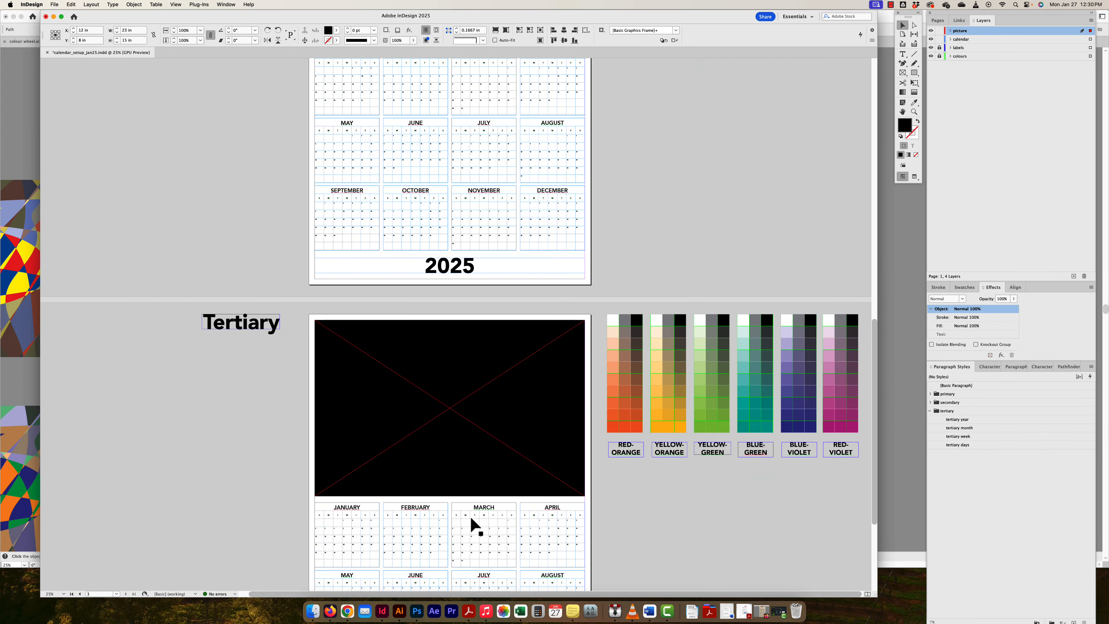
pyautogui.scroll(20, 454, 302)
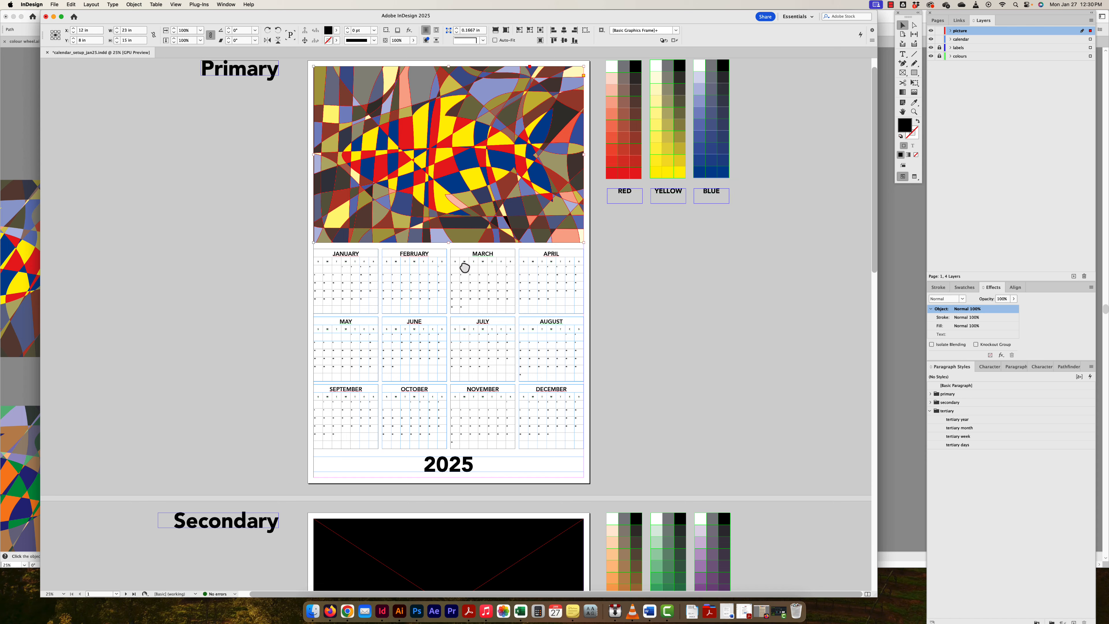
pyautogui.scroll(1, 461, 265)
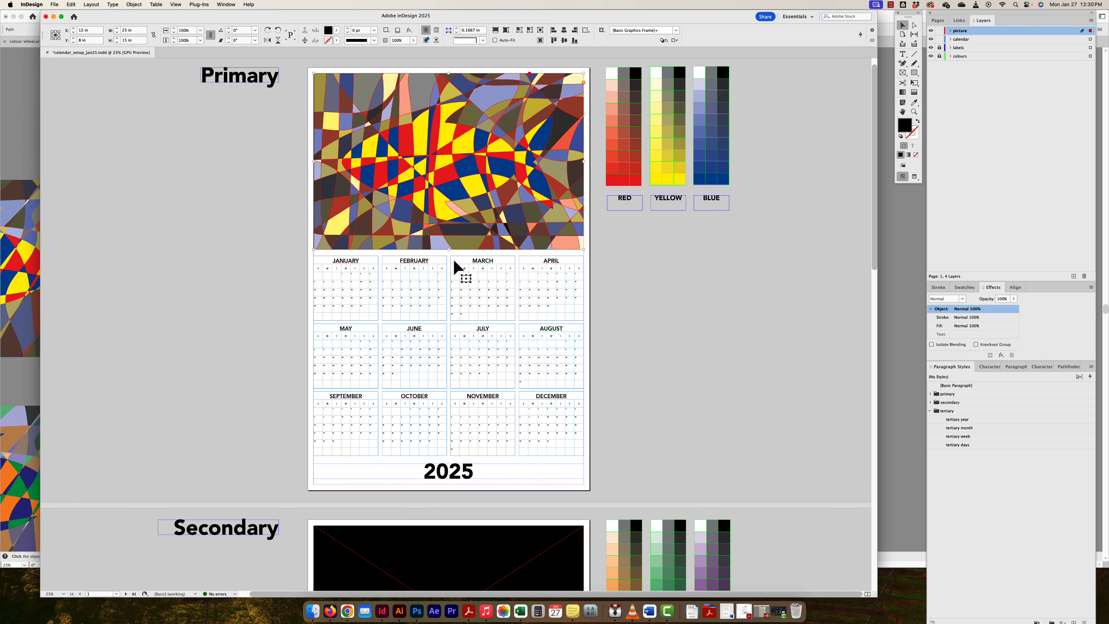
# Review the paragraph style groups, leaving primary expanded and secondary and tertiary collapsed
pyautogui.click(929, 411)
pyautogui.click(930, 394)
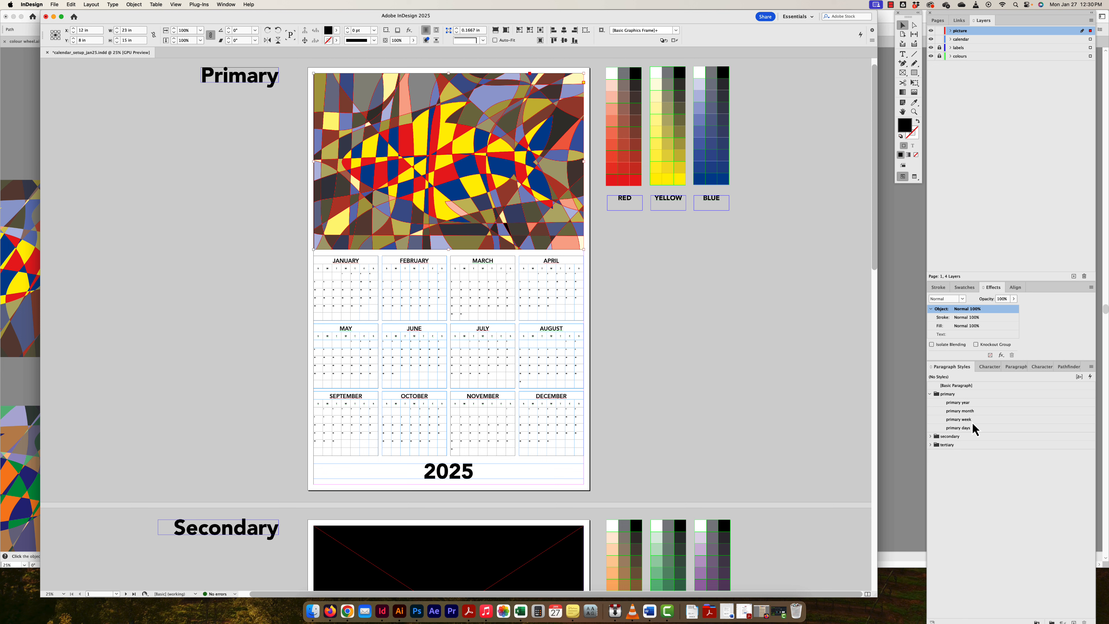
pyautogui.click(936, 437)
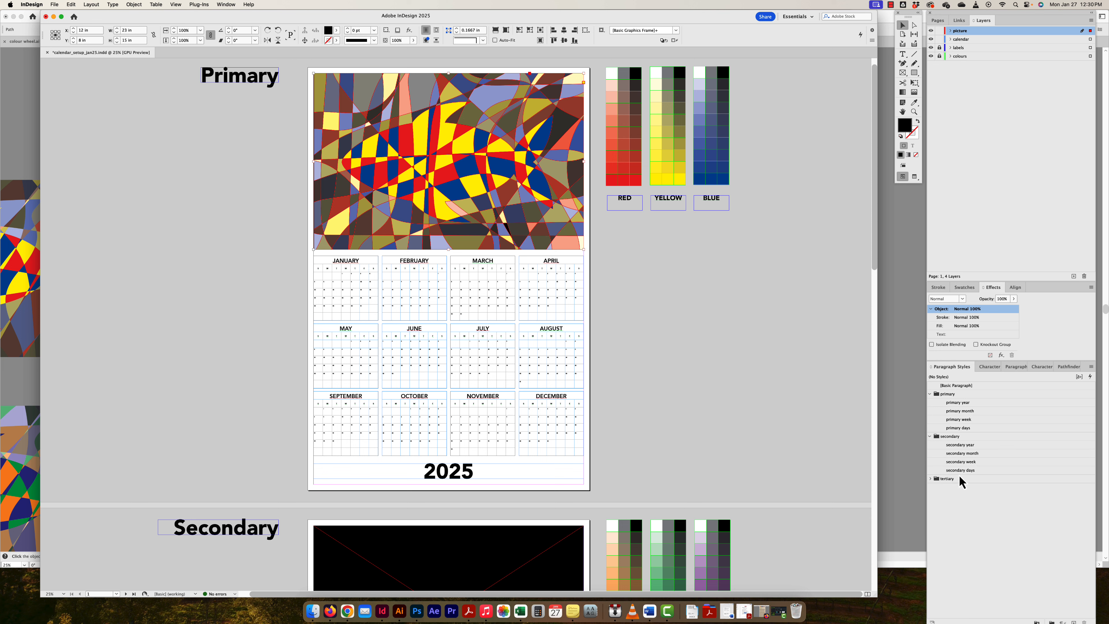
pyautogui.click(930, 479)
pyautogui.click(931, 478)
pyautogui.click(931, 437)
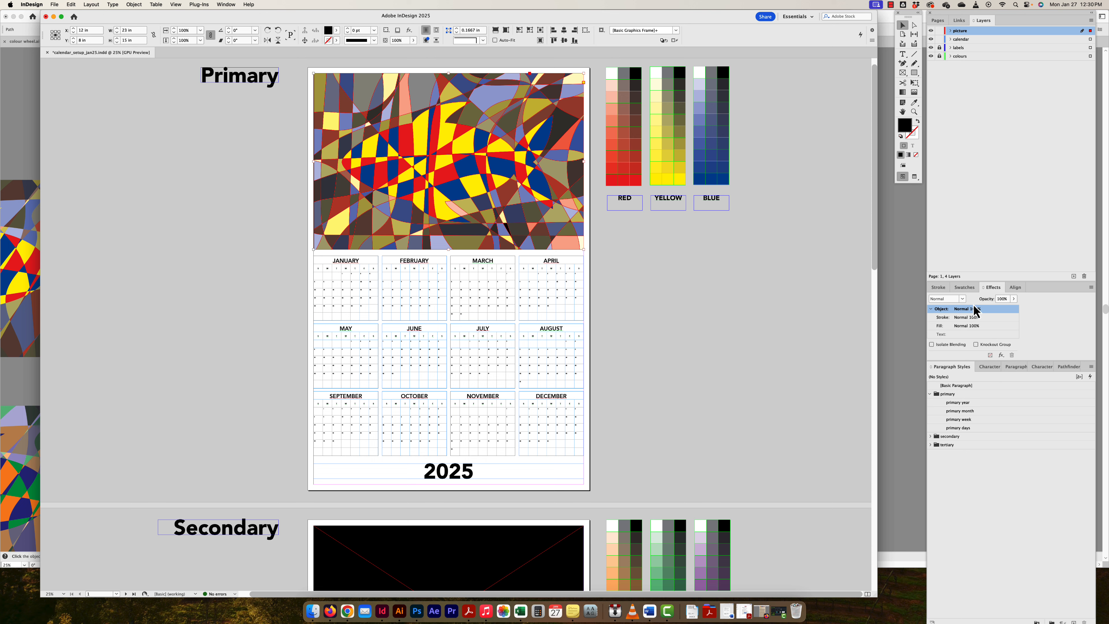
# Examine the tint, tone and shade colour groups among the document swatches, including the yellow-green tones
pyautogui.click(965, 287)
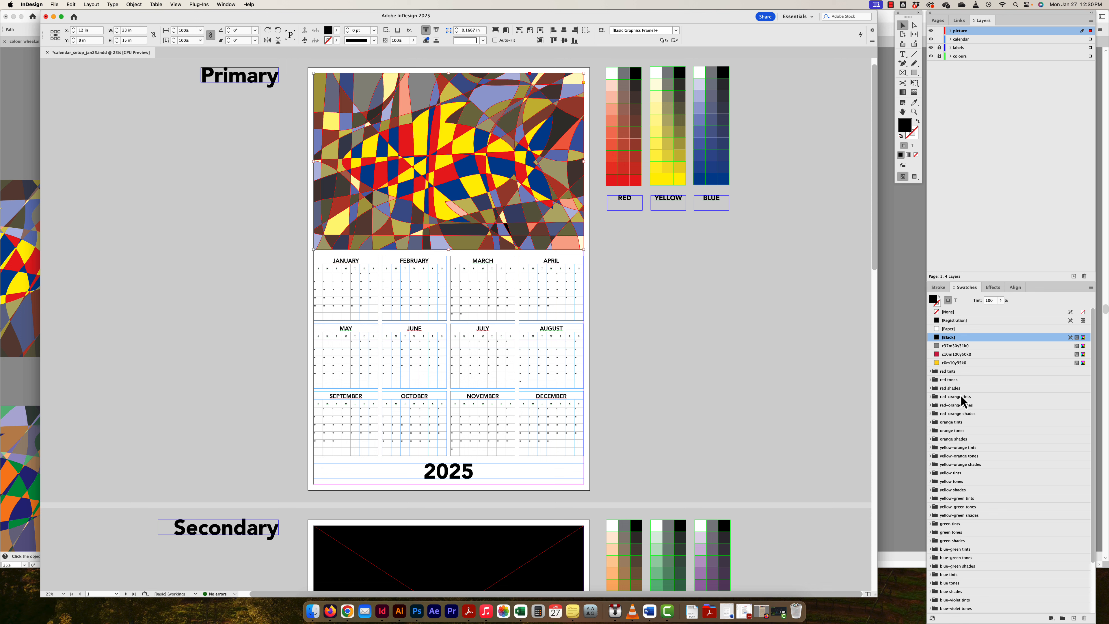
pyautogui.scroll(-3, 976, 538)
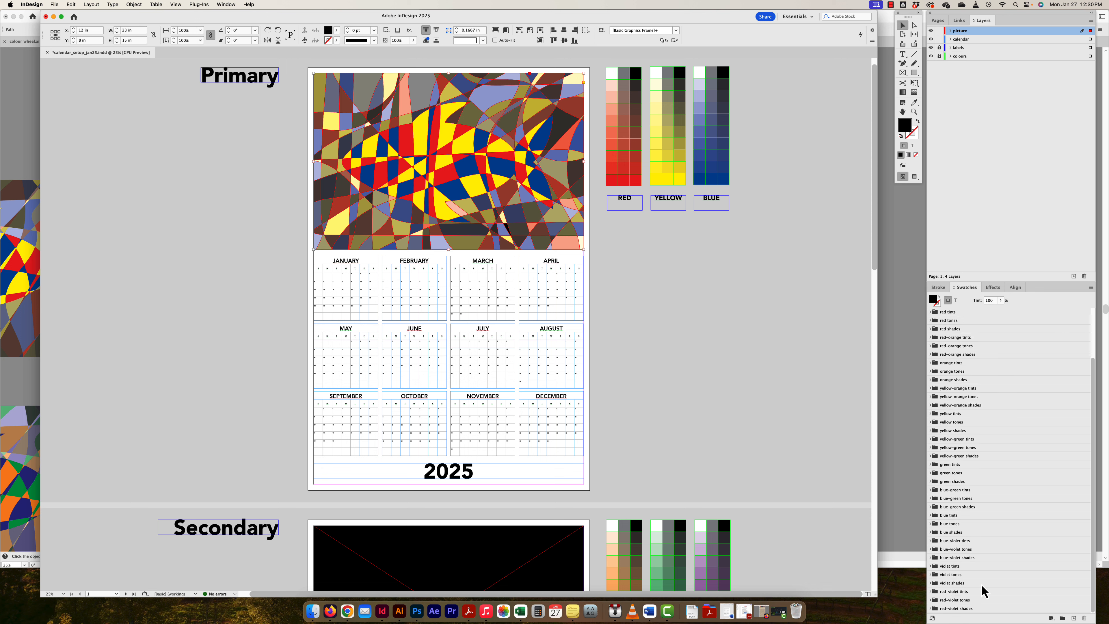
pyautogui.click(931, 447)
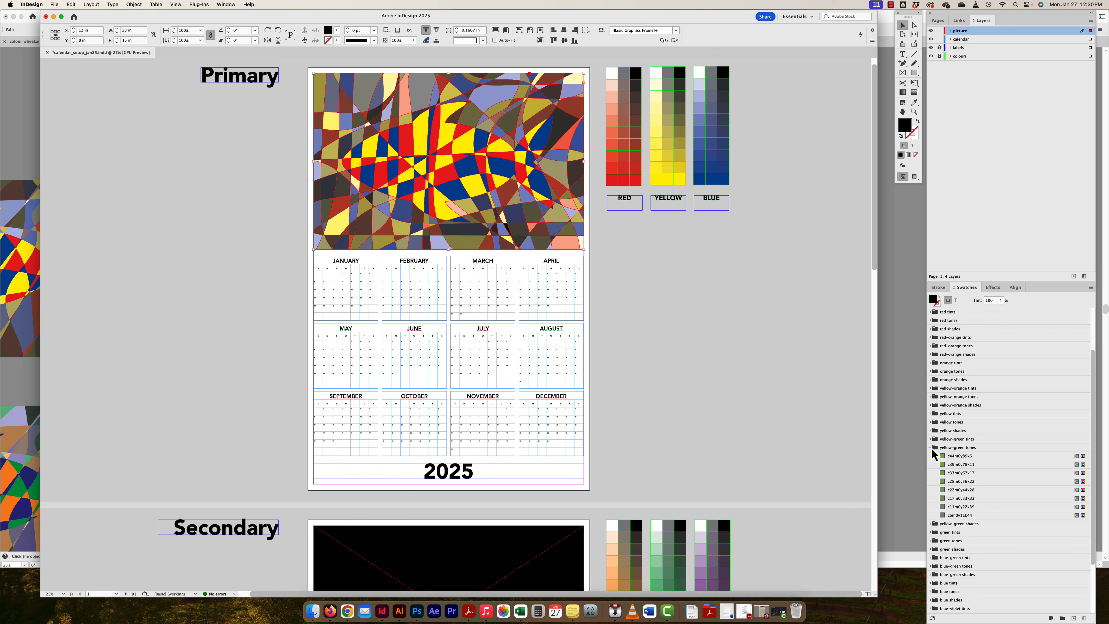
pyautogui.click(931, 447)
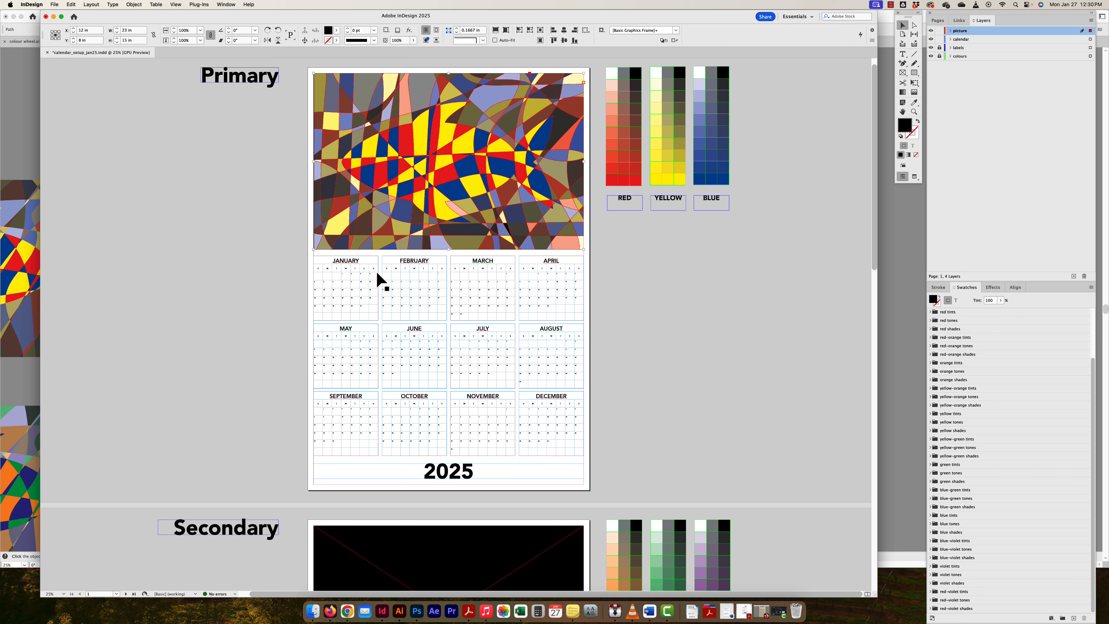
# Inspect the Primary page's month grids up close and show the layout in Preview mode without guides or frame edges
pyautogui.press('cmd+equal')
pyautogui.scroll(-10, 454, 255)
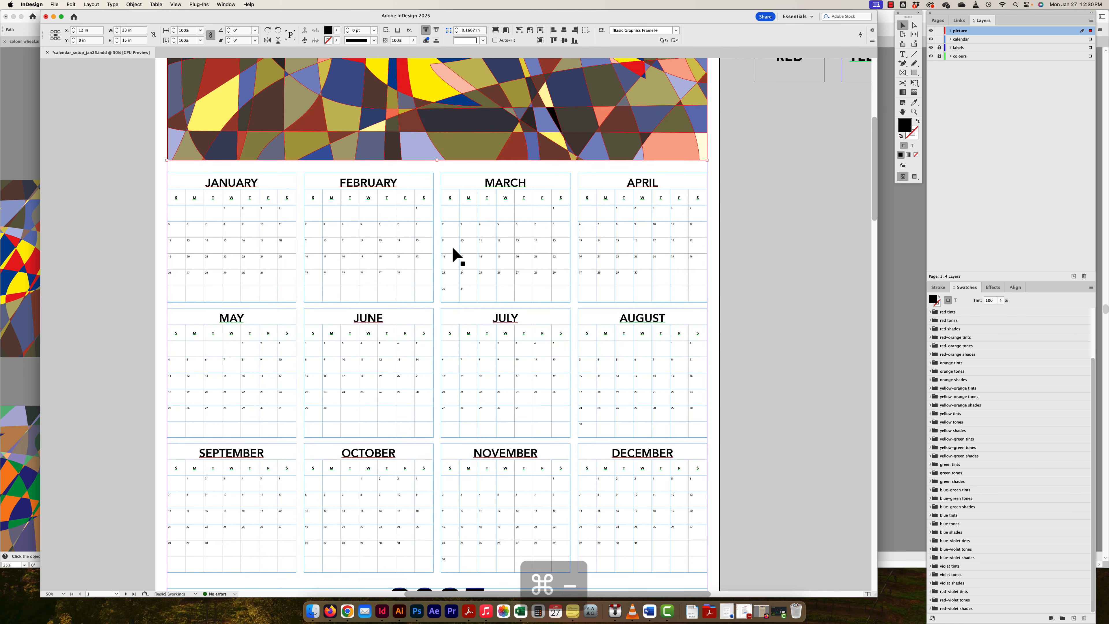
pyautogui.press('super+minus')
pyautogui.press('w')
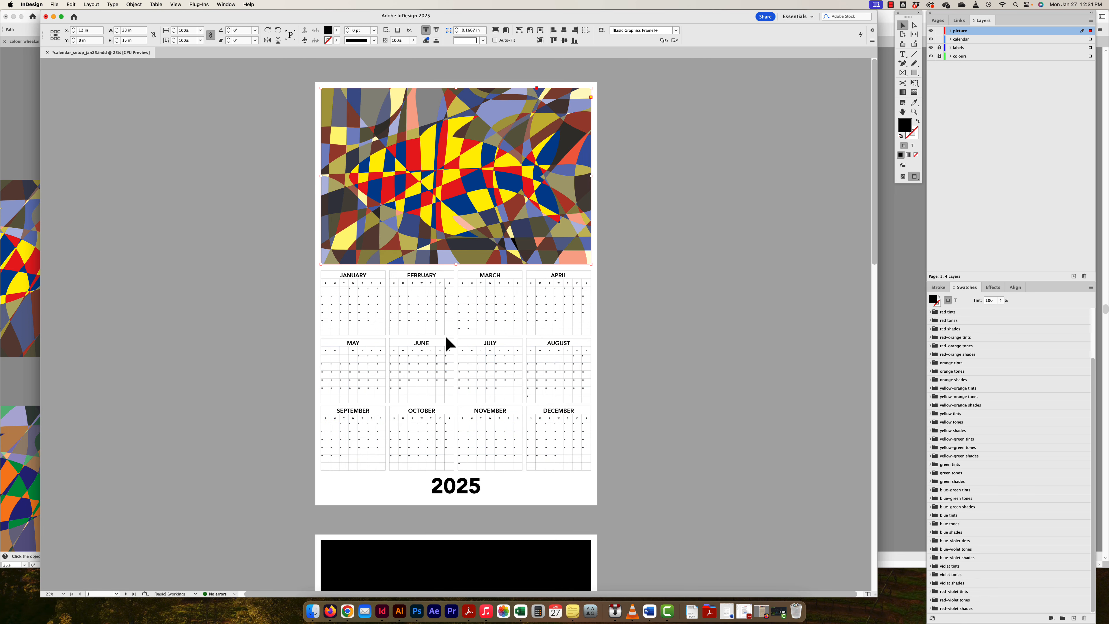
pyautogui.scroll(-1, 502, 393)
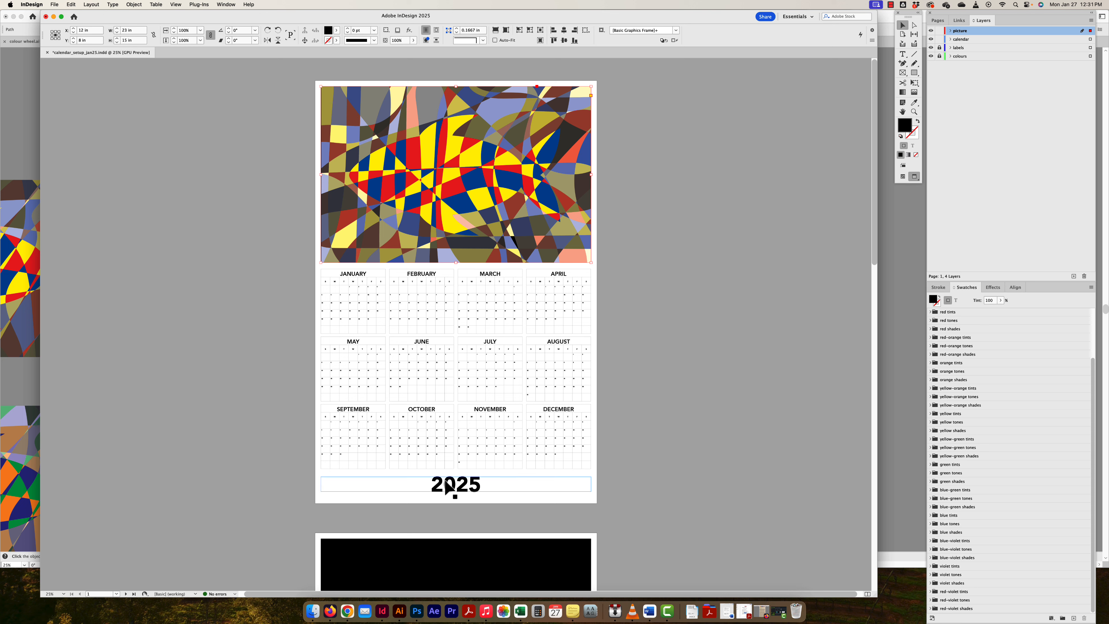
# Make room for the paragraph styles list and set the primary year style's character colour to the red tone c0m89y89k6
pyautogui.moveTo(977, 281); pyautogui.dragTo(973, 192)
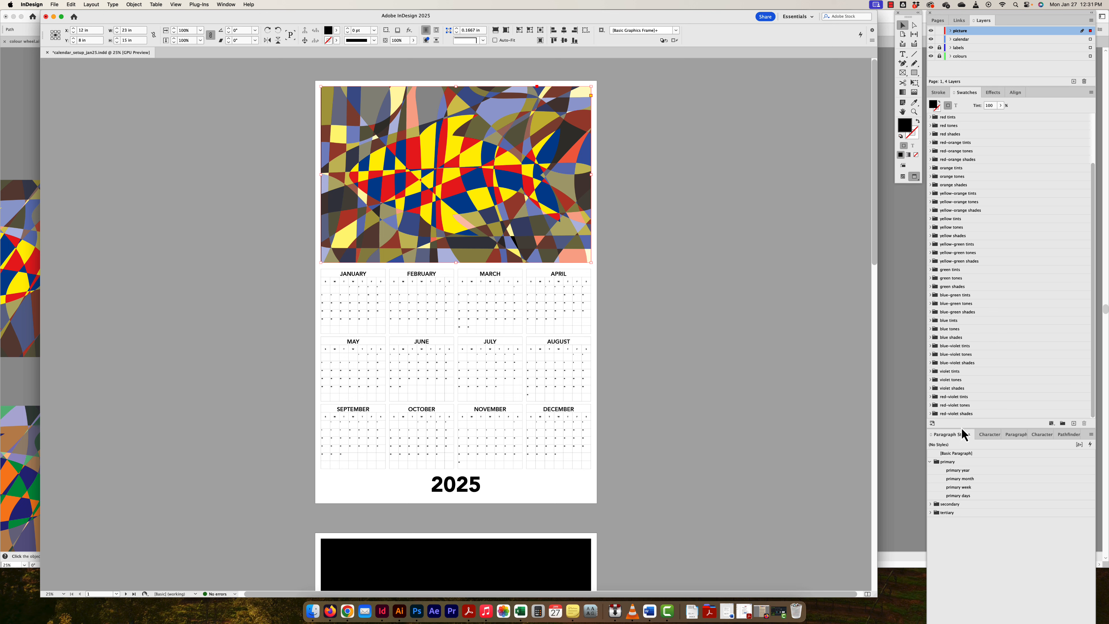
pyautogui.moveTo(963, 433); pyautogui.dragTo(964, 271)
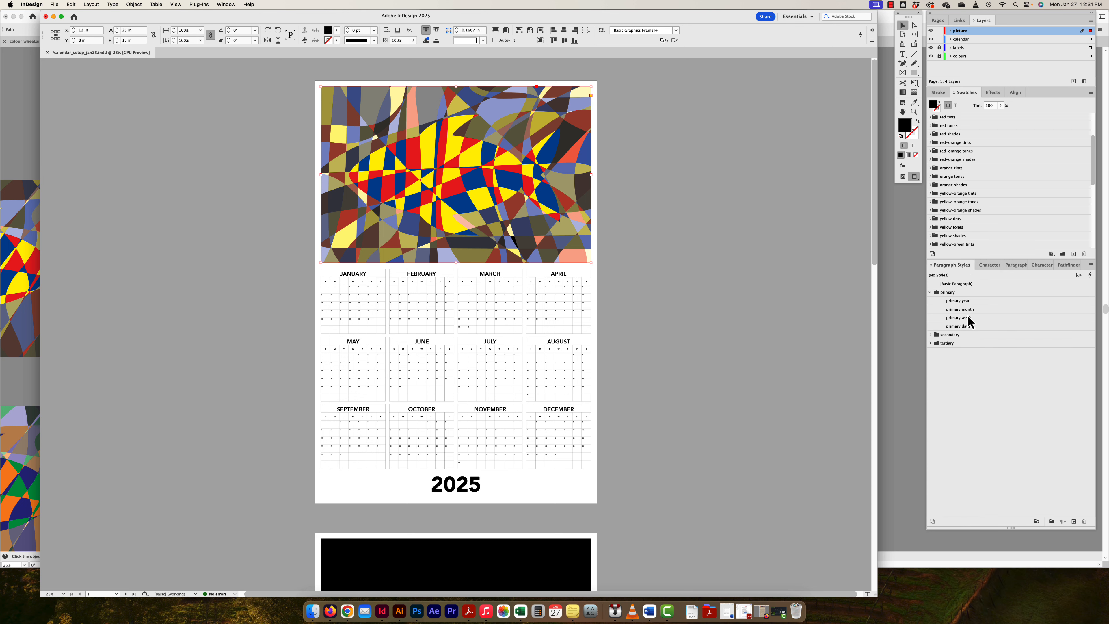
pyautogui.doubleClick(959, 302)
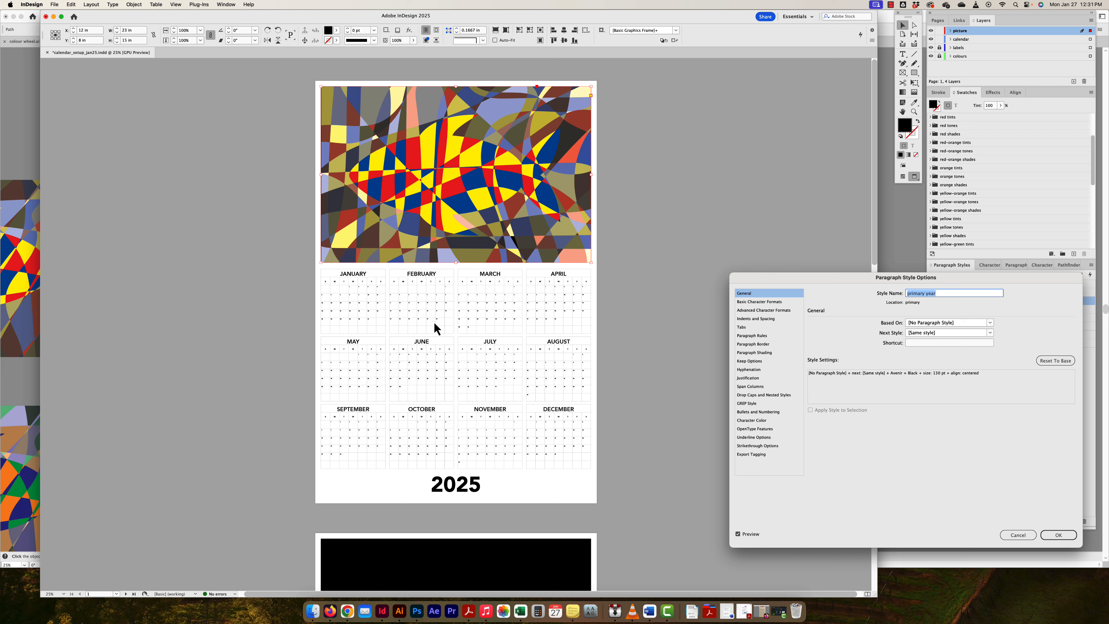
pyautogui.click(761, 421)
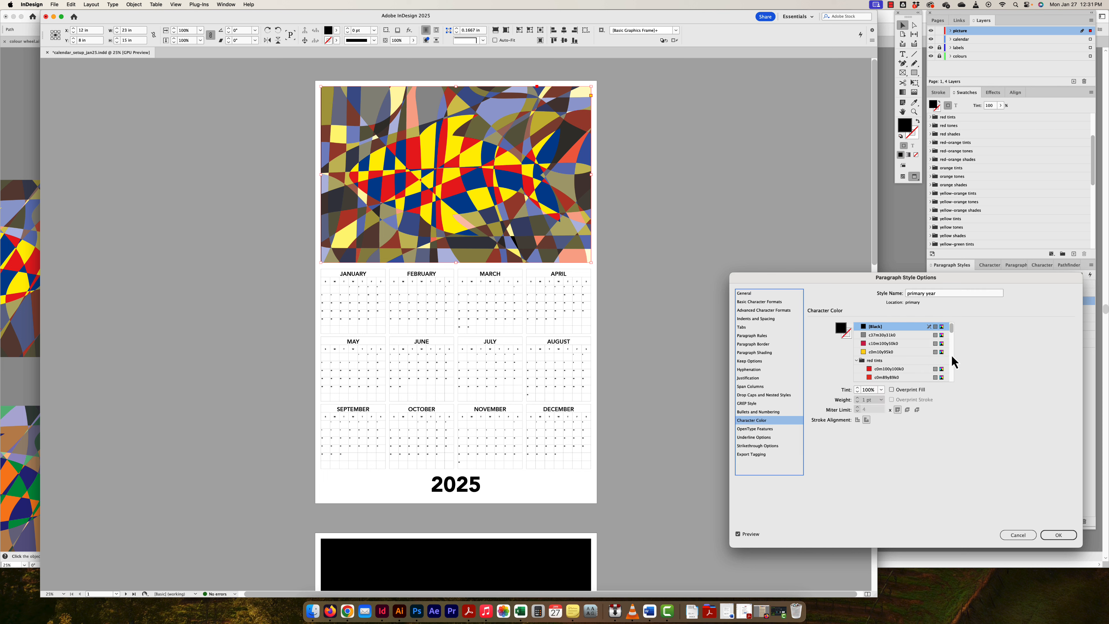
pyautogui.click(856, 360)
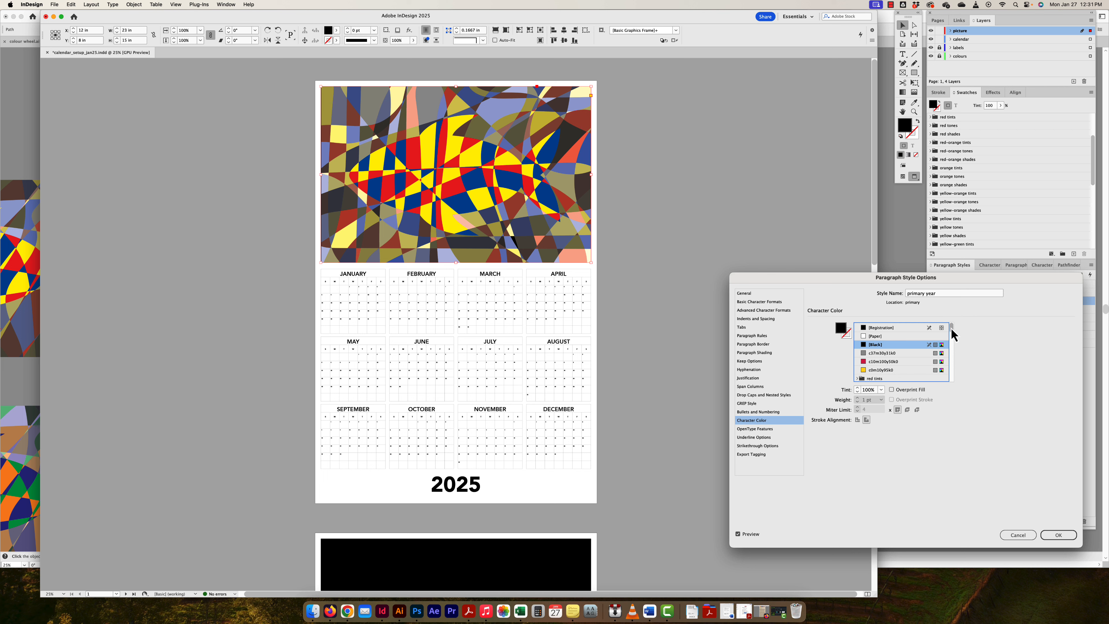
pyautogui.scroll(1, 953, 334)
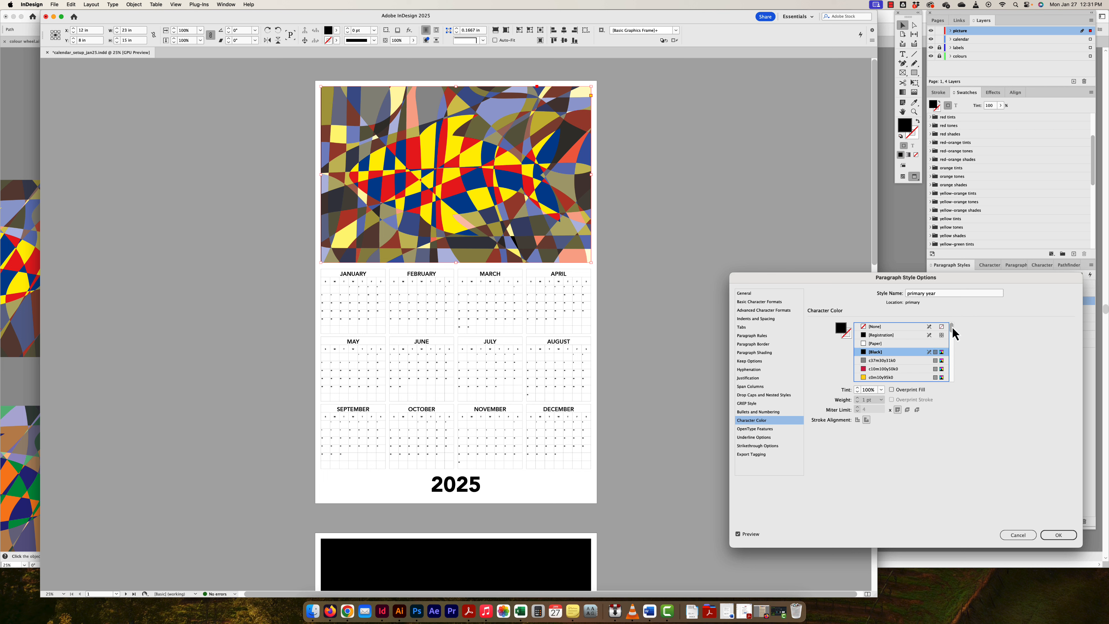
pyautogui.scroll(-5, 954, 334)
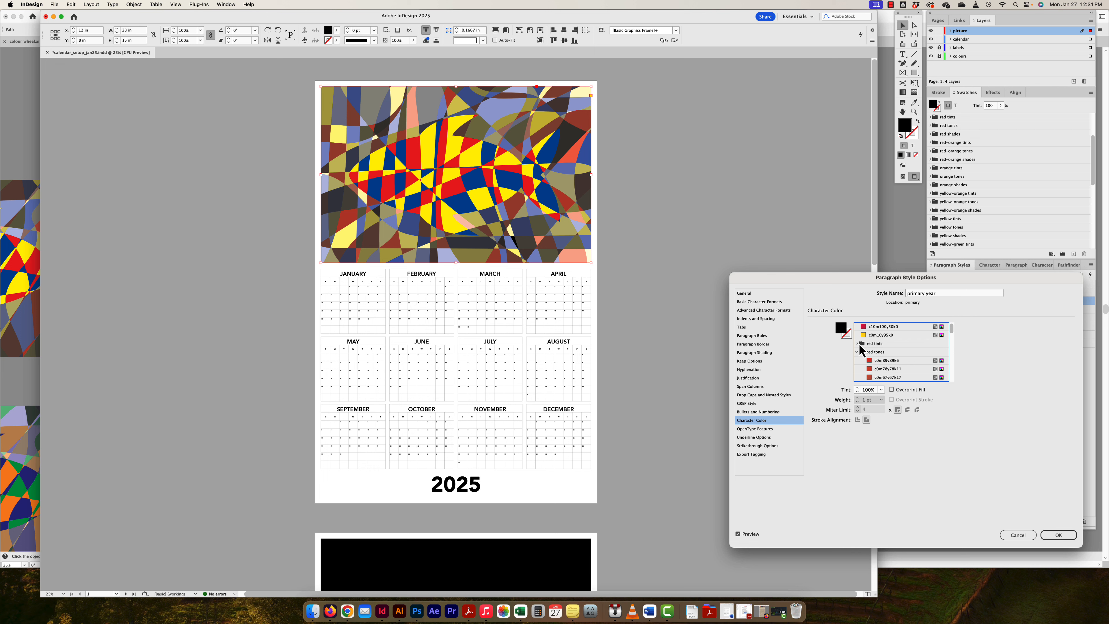
pyautogui.click(891, 346)
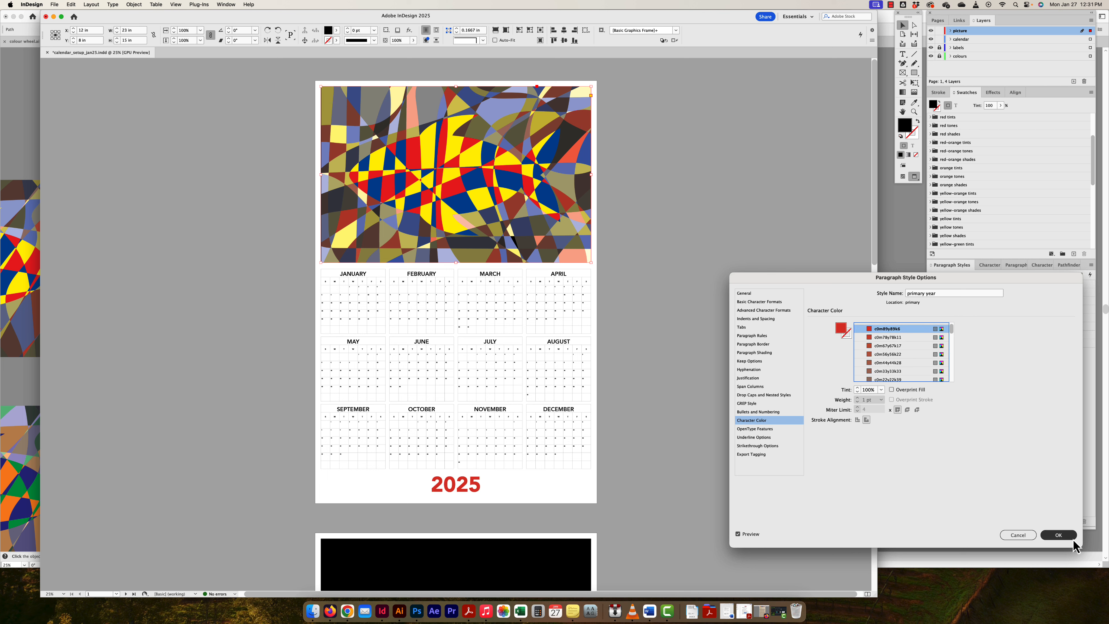
pyautogui.click(1051, 538)
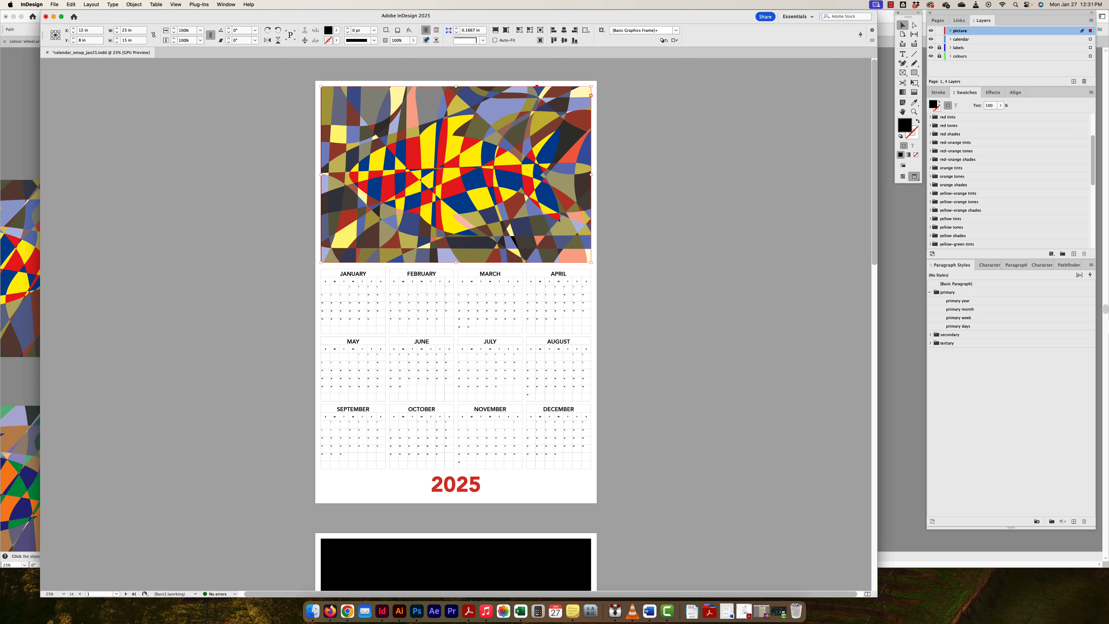
# Set the primary month paragraph style's character colour to the blue tint c89m67y0k0
pyautogui.doubleClick(983, 310)
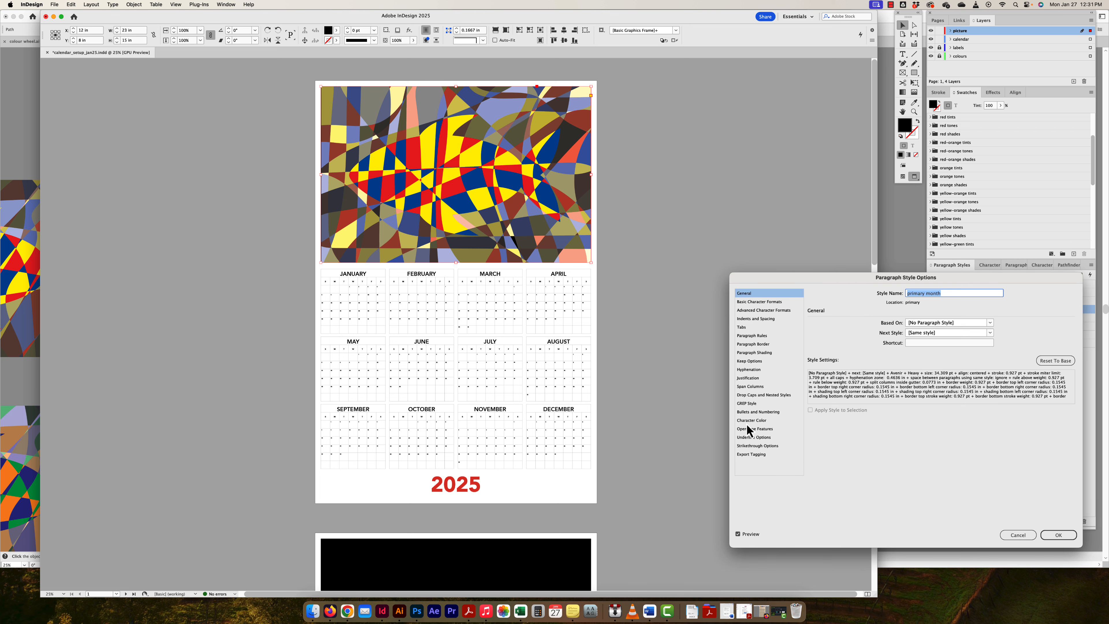
pyautogui.click(750, 421)
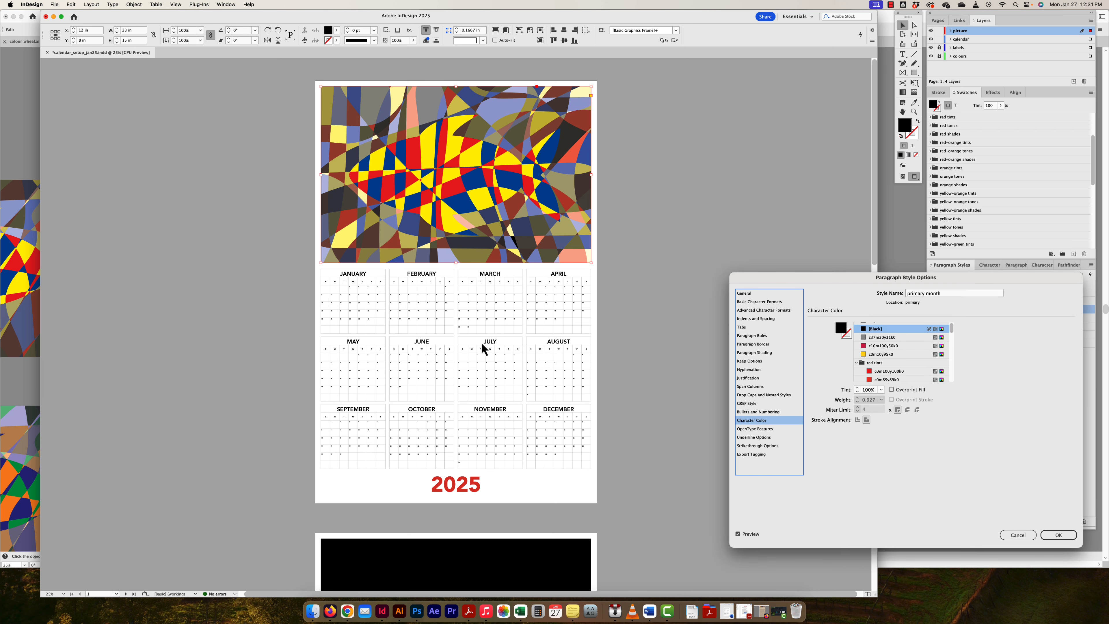
pyautogui.moveTo(952, 330); pyautogui.dragTo(953, 370)
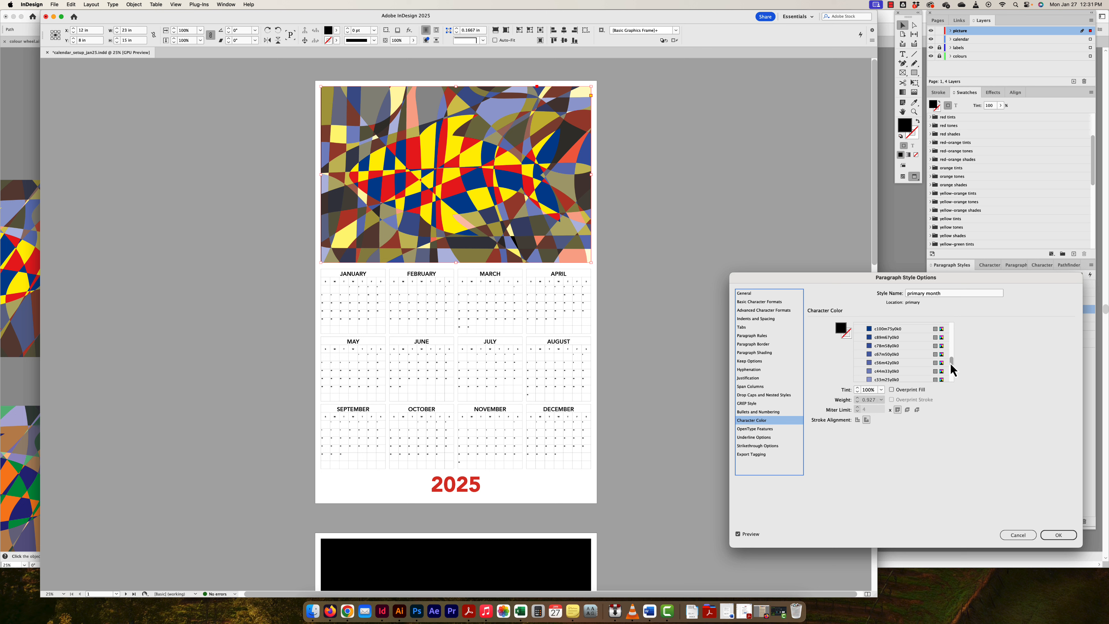
pyautogui.click(875, 338)
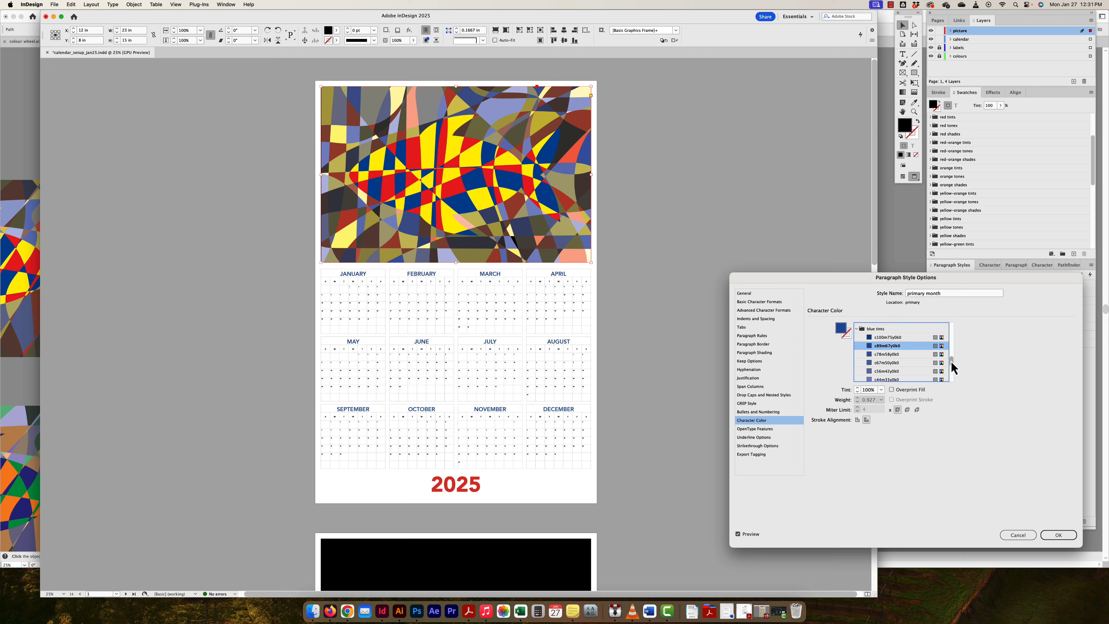
pyautogui.scroll(2, 951, 361)
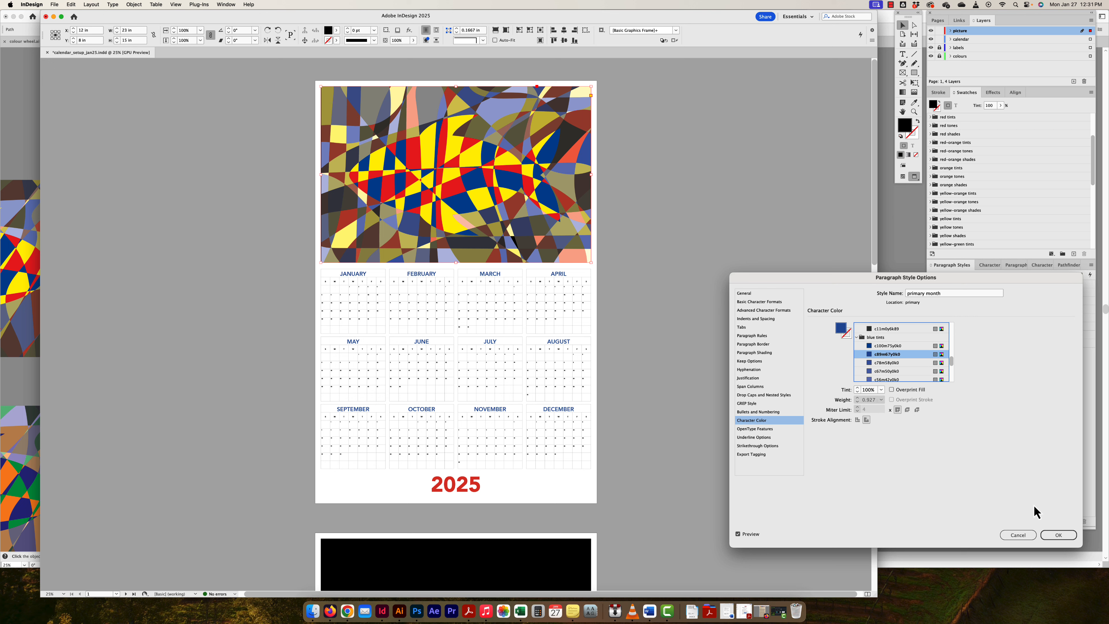
pyautogui.click(1054, 537)
pyautogui.click(1058, 534)
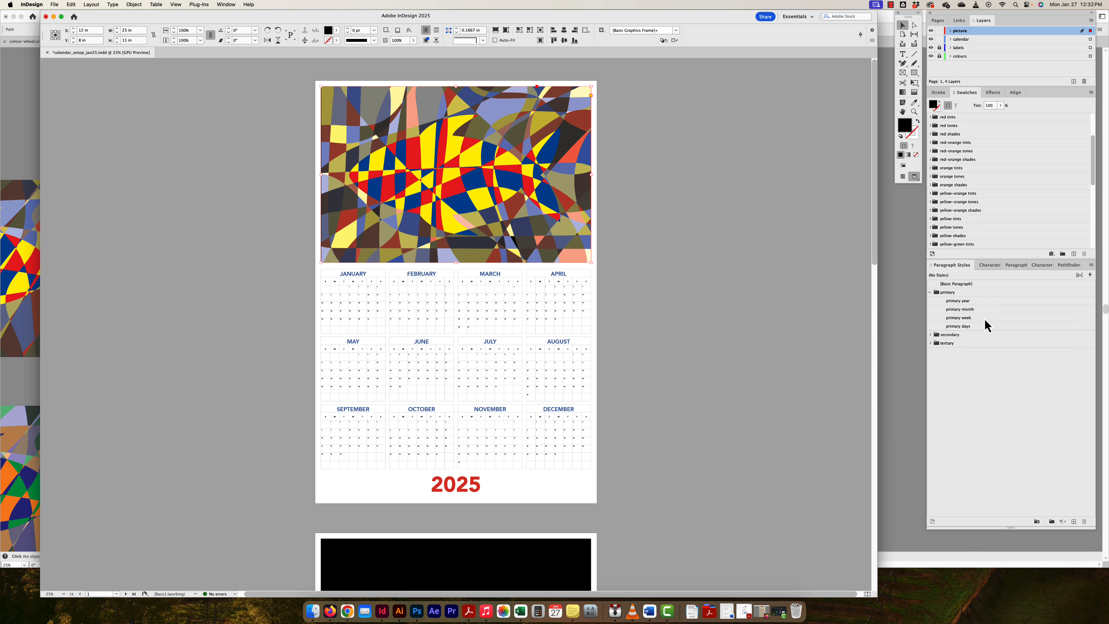
# Set the primary week paragraph style's character colour to the red tone c0m78y78k11
pyautogui.scroll(5, 574, 369)
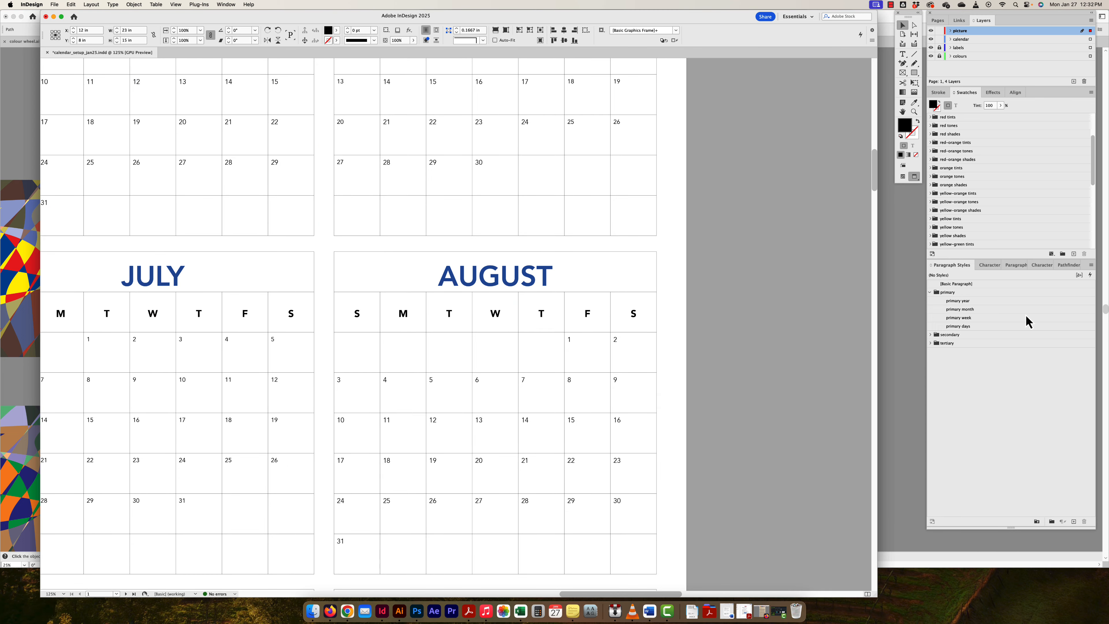
pyautogui.doubleClick(984, 318)
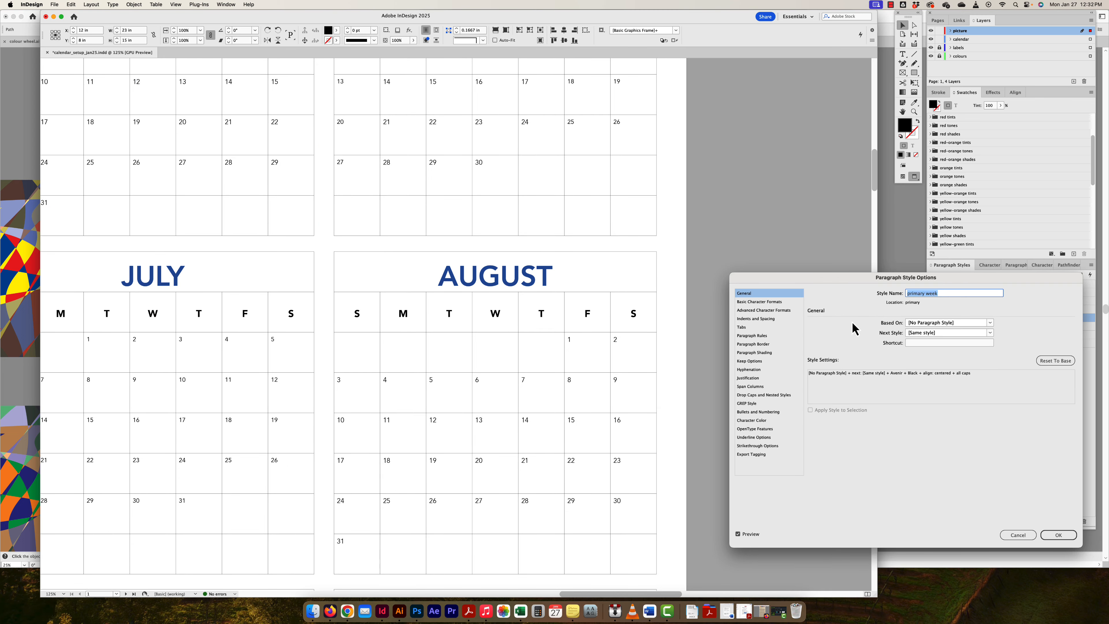
pyautogui.click(753, 421)
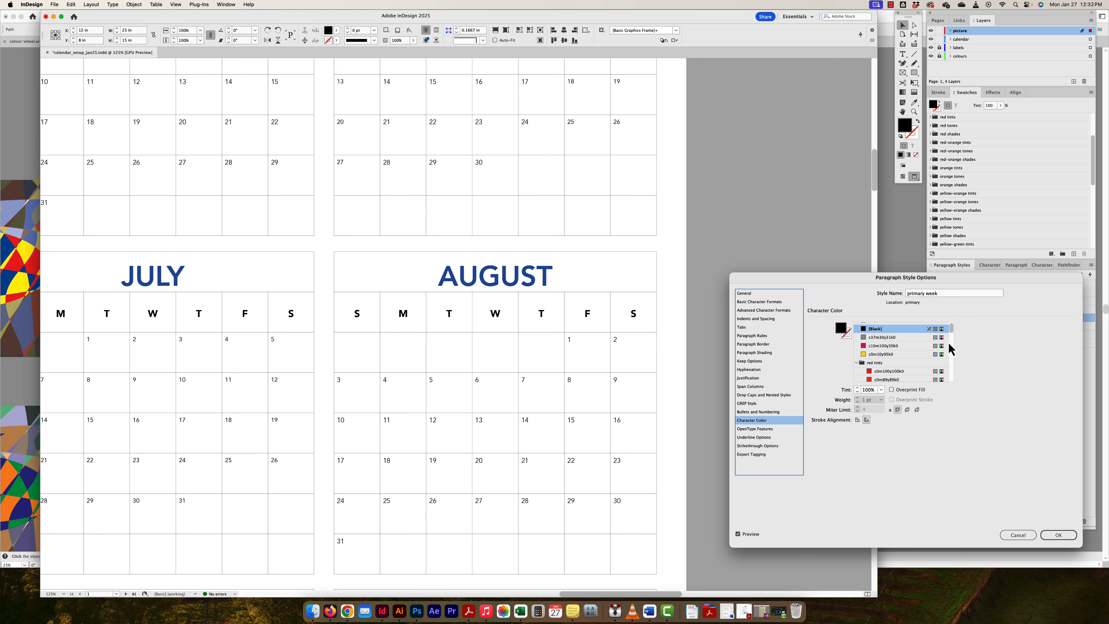
pyautogui.moveTo(949, 330); pyautogui.dragTo(951, 332)
pyautogui.scroll(-5, 953, 337)
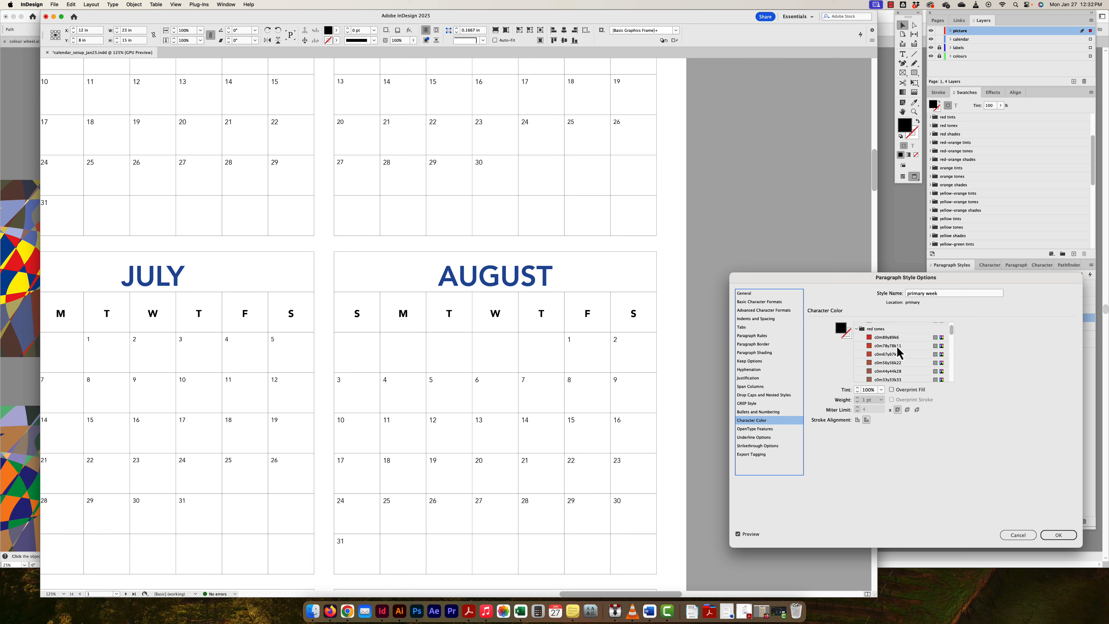
pyautogui.click(898, 346)
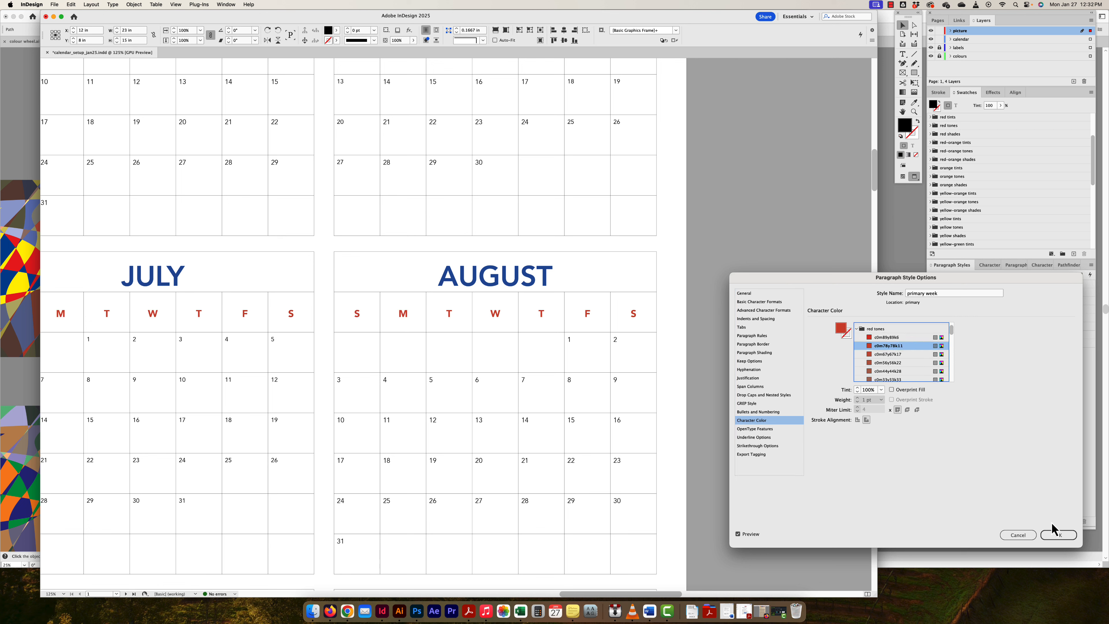
pyautogui.click(1059, 534)
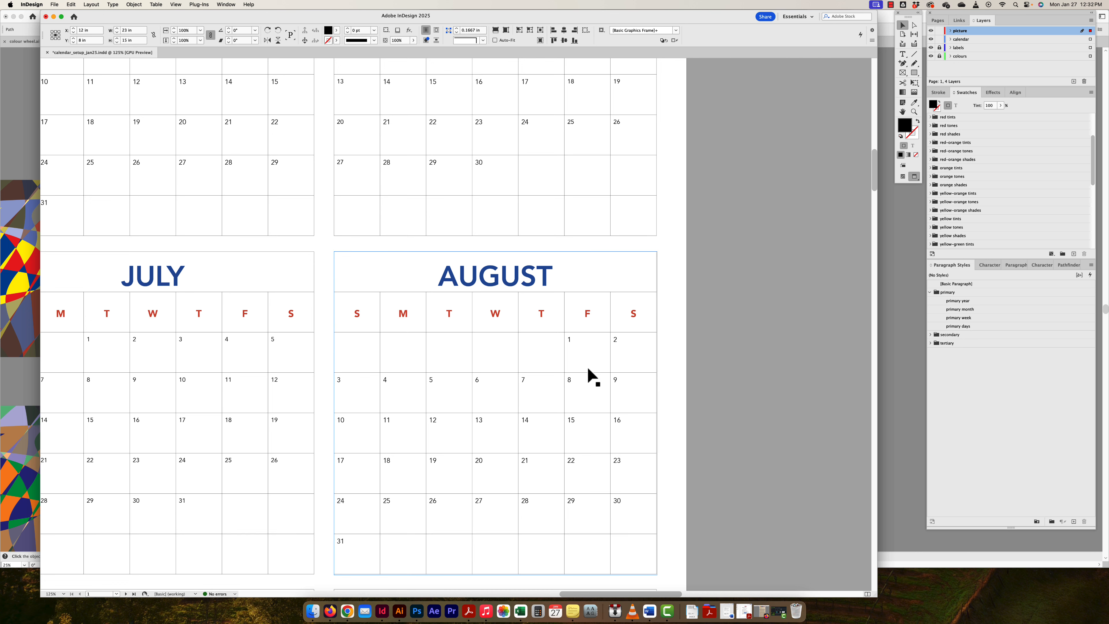
# Set the primary days paragraph style's character colour to the red shade c0m67y67k33
pyautogui.click(991, 328)
pyautogui.doubleClick(991, 329)
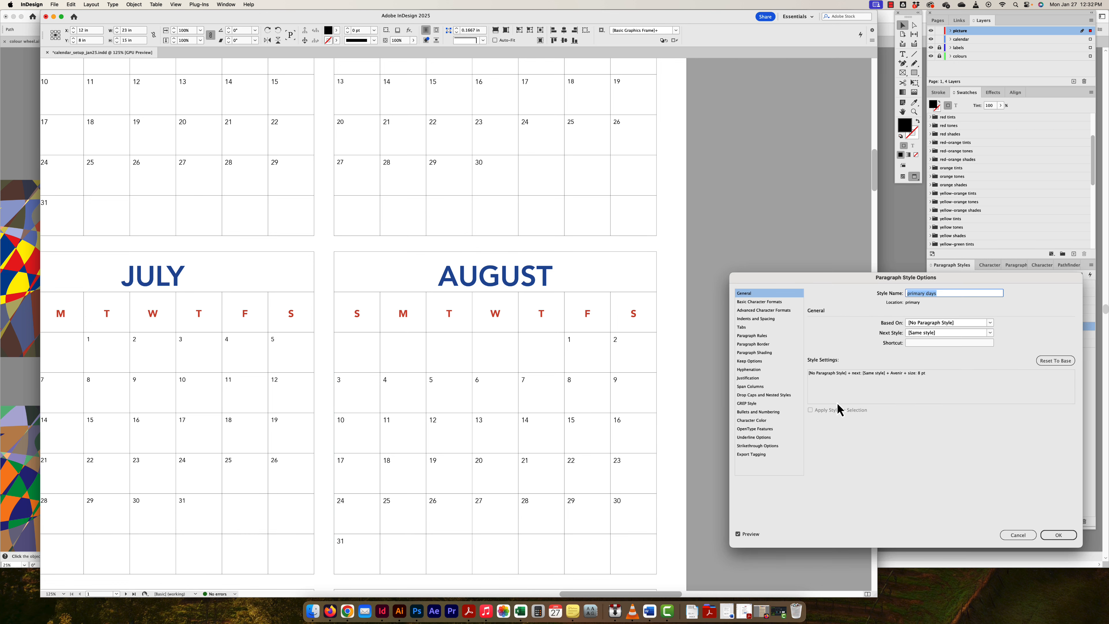
pyautogui.click(752, 420)
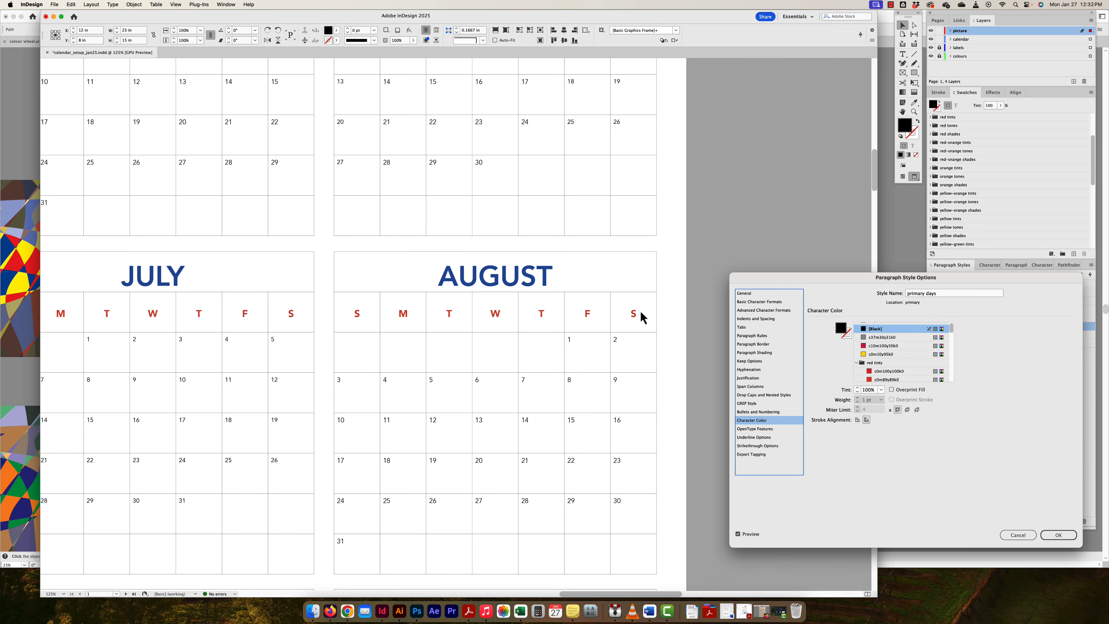
pyautogui.scroll(-5, 955, 337)
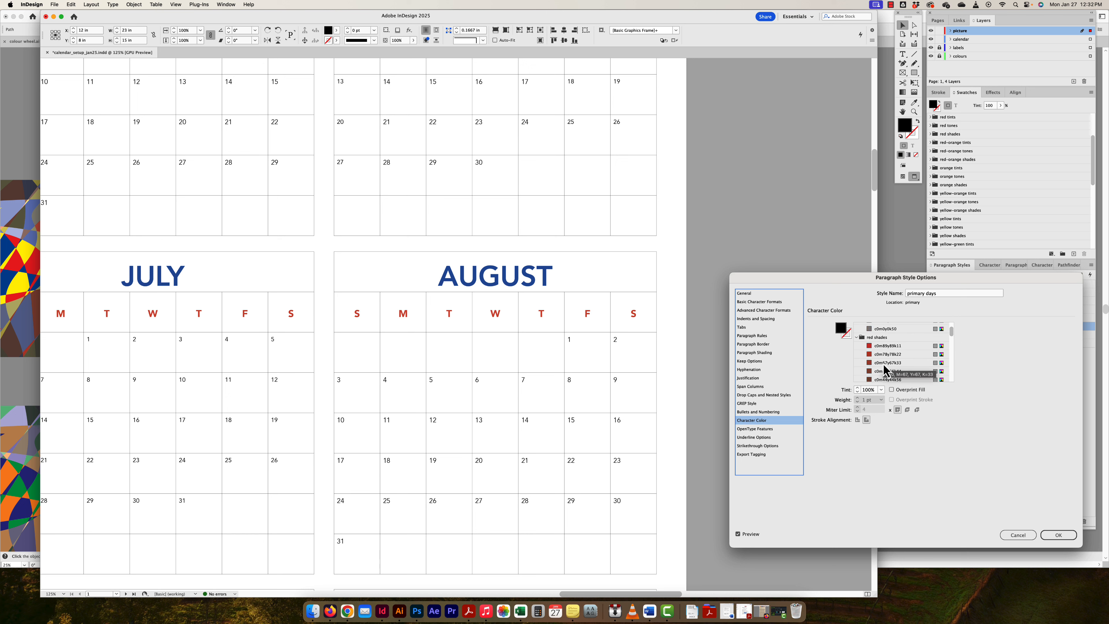
pyautogui.click(885, 363)
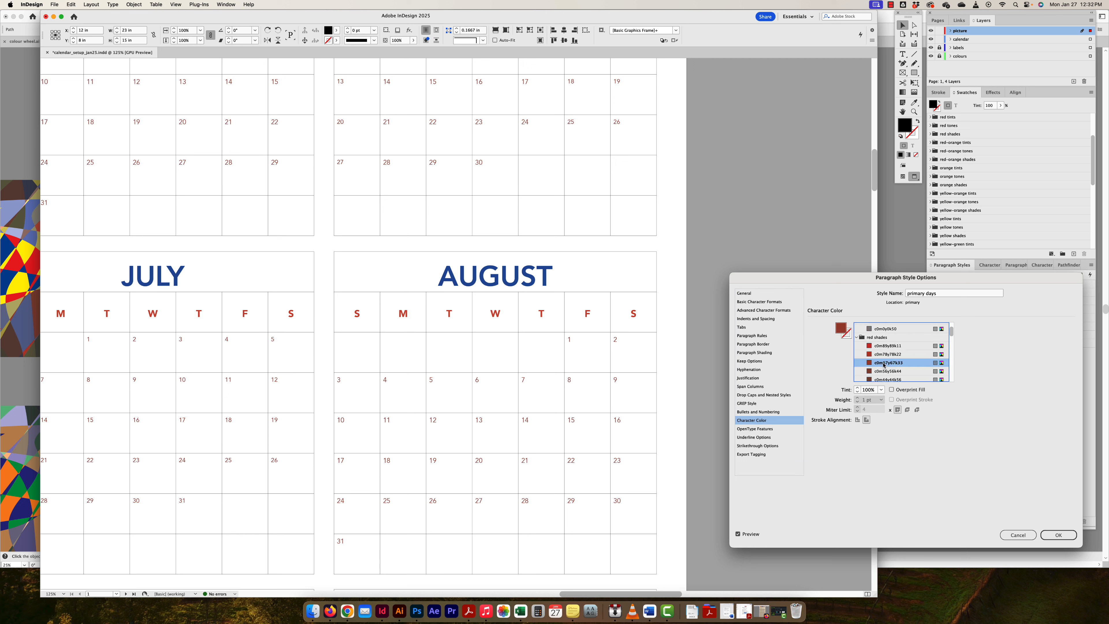
pyautogui.click(1054, 534)
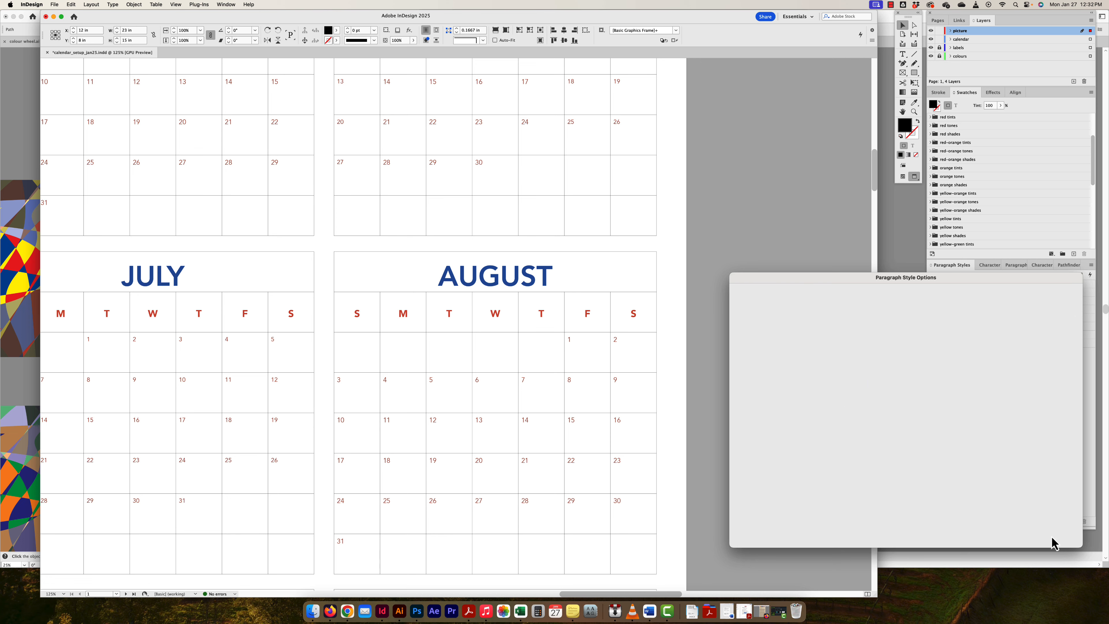
# Fill the January table's month name cell with the yellow tint c0m0y22k0
pyautogui.press('super+minus')
pyautogui.press('super+minus')
pyautogui.moveTo(349, 284); pyautogui.dragTo(528, 289)
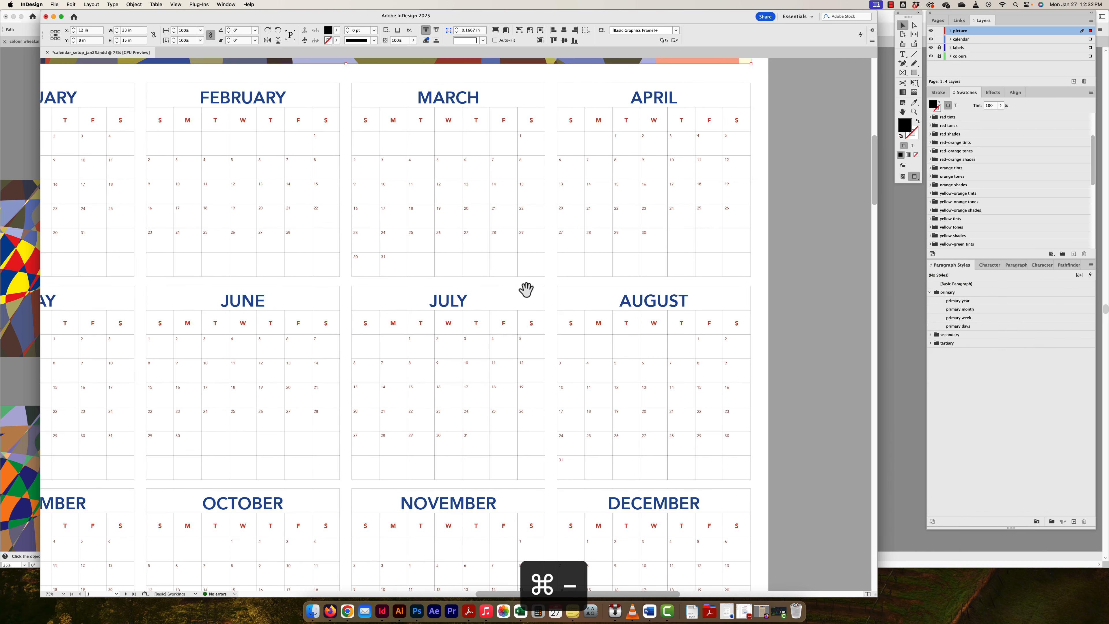
pyautogui.moveTo(343, 307); pyautogui.dragTo(455, 338)
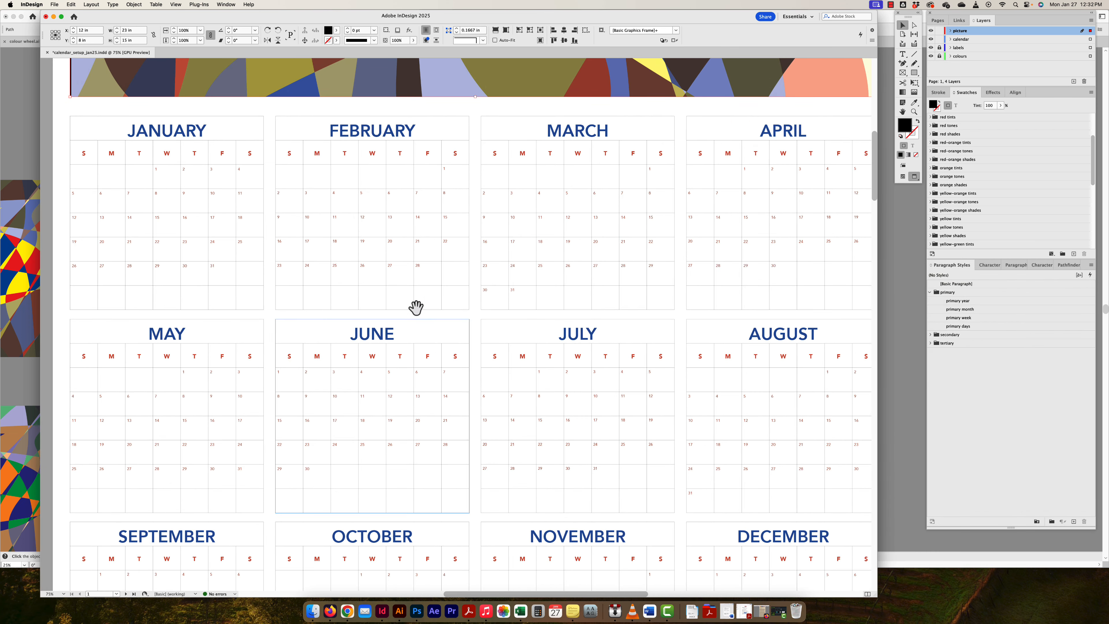
pyautogui.moveTo(416, 307); pyautogui.dragTo(466, 347)
pyautogui.doubleClick(153, 183)
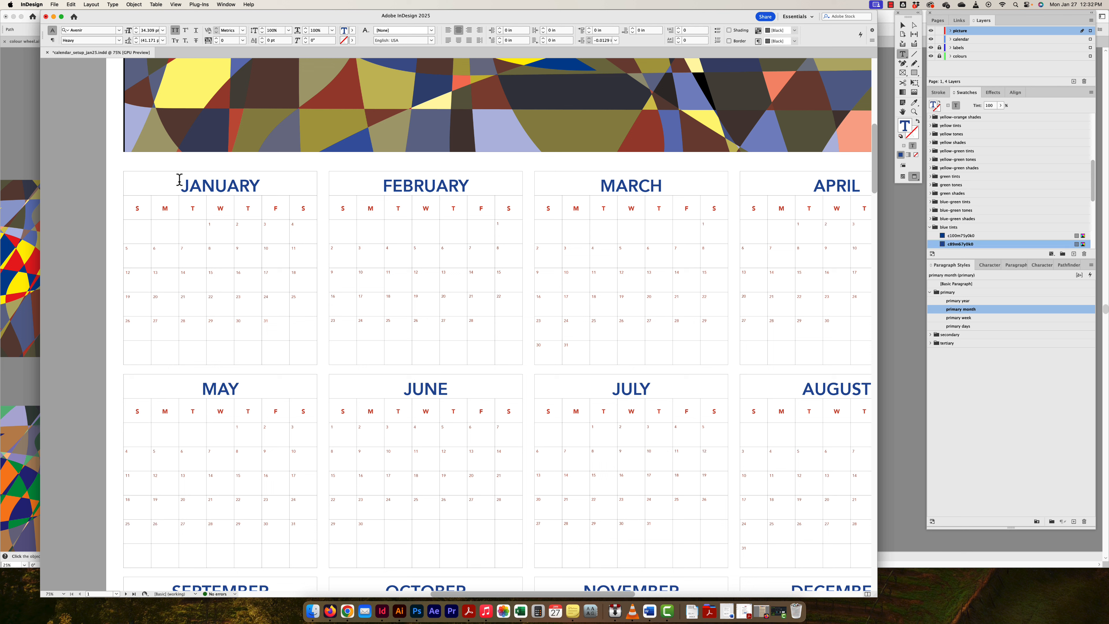
pyautogui.moveTo(179, 179); pyautogui.dragTo(272, 177)
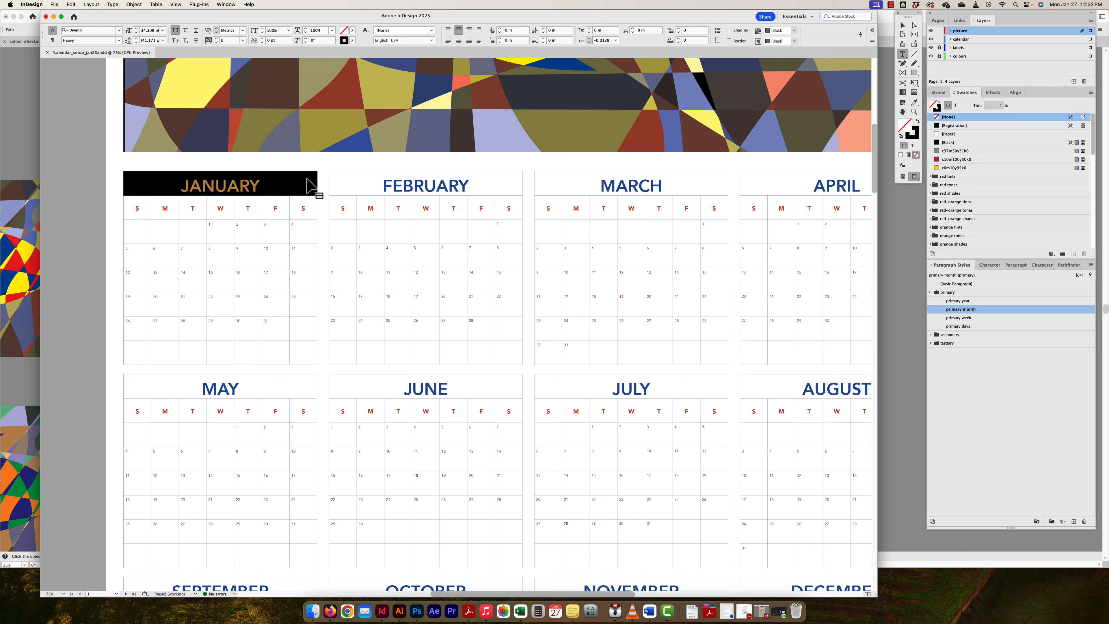
pyautogui.click(188, 183)
pyautogui.moveTo(187, 184); pyautogui.dragTo(255, 186)
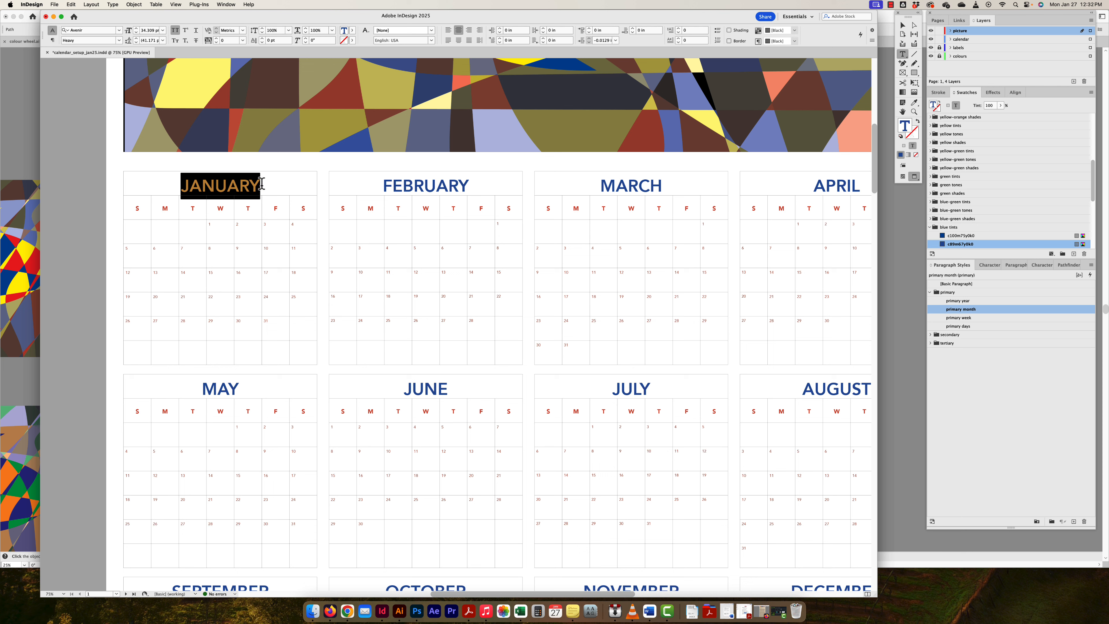
pyautogui.moveTo(129, 184); pyautogui.dragTo(317, 178)
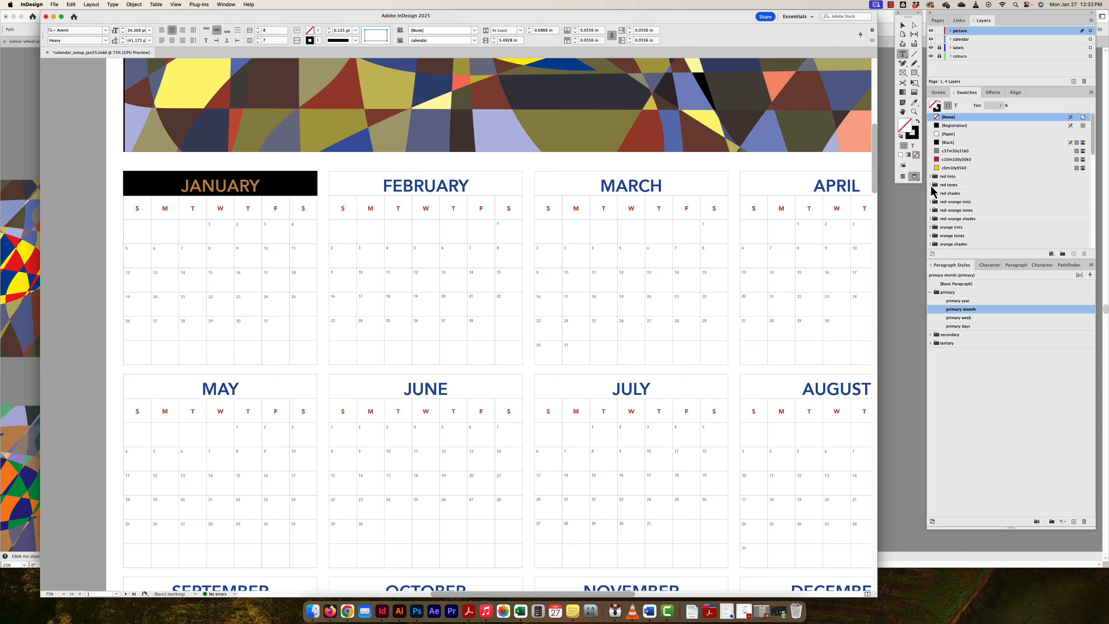
pyautogui.scroll(-4, 936, 186)
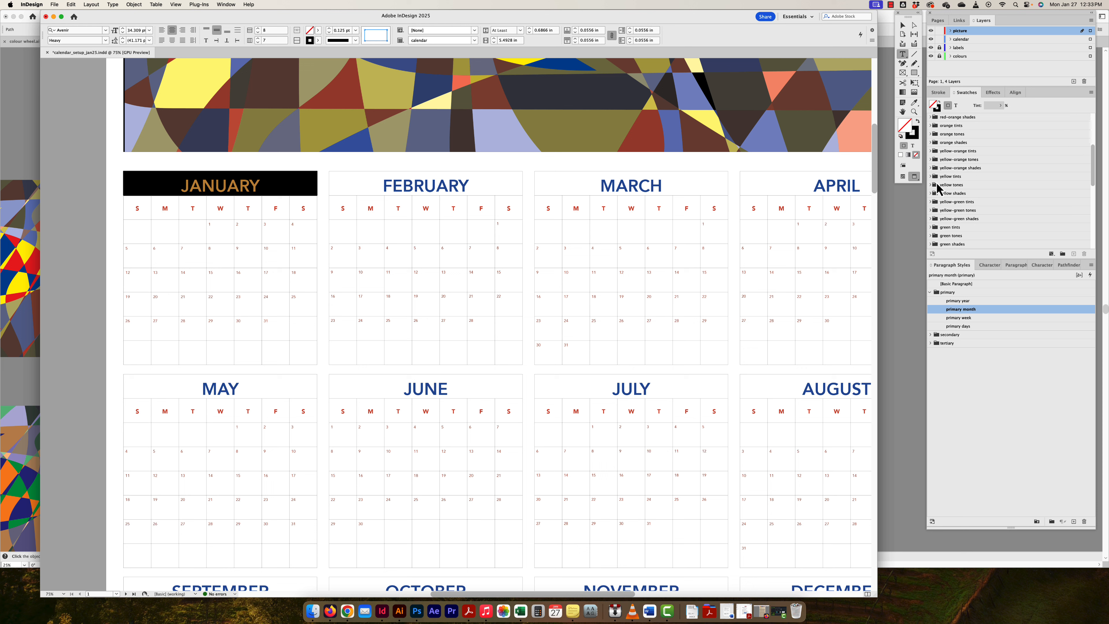
pyautogui.click(931, 176)
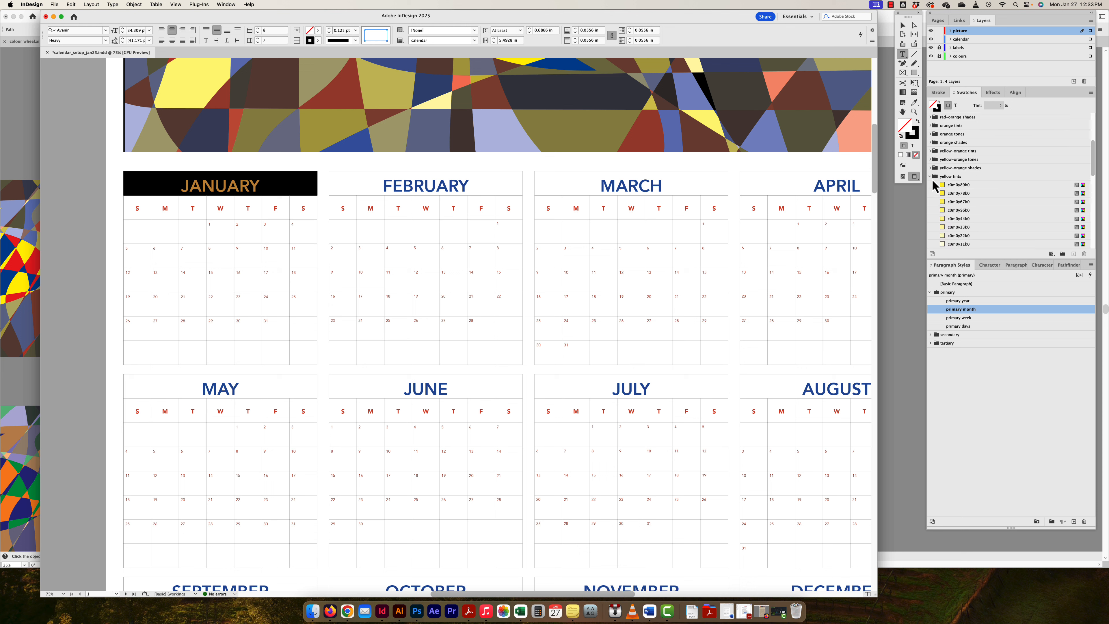
pyautogui.click(954, 236)
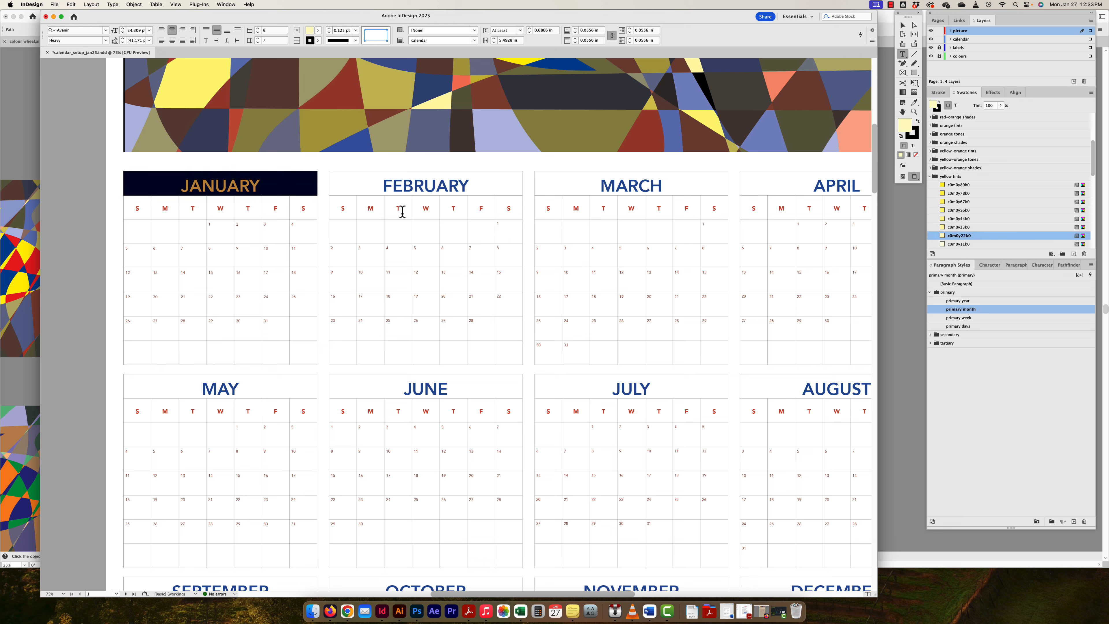
pyautogui.click(177, 192)
# Fill January's weekday row and all of its date cells with the yellow tint c0m0y33k0
pyautogui.moveTo(132, 206); pyautogui.dragTo(227, 272)
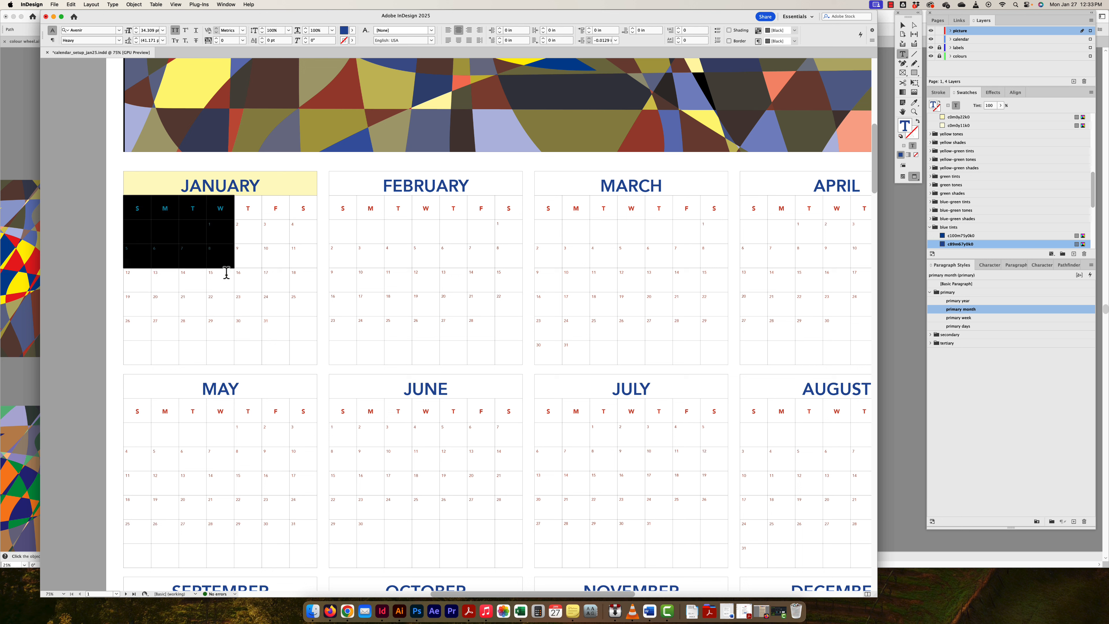
pyautogui.moveTo(133, 208); pyautogui.dragTo(314, 355)
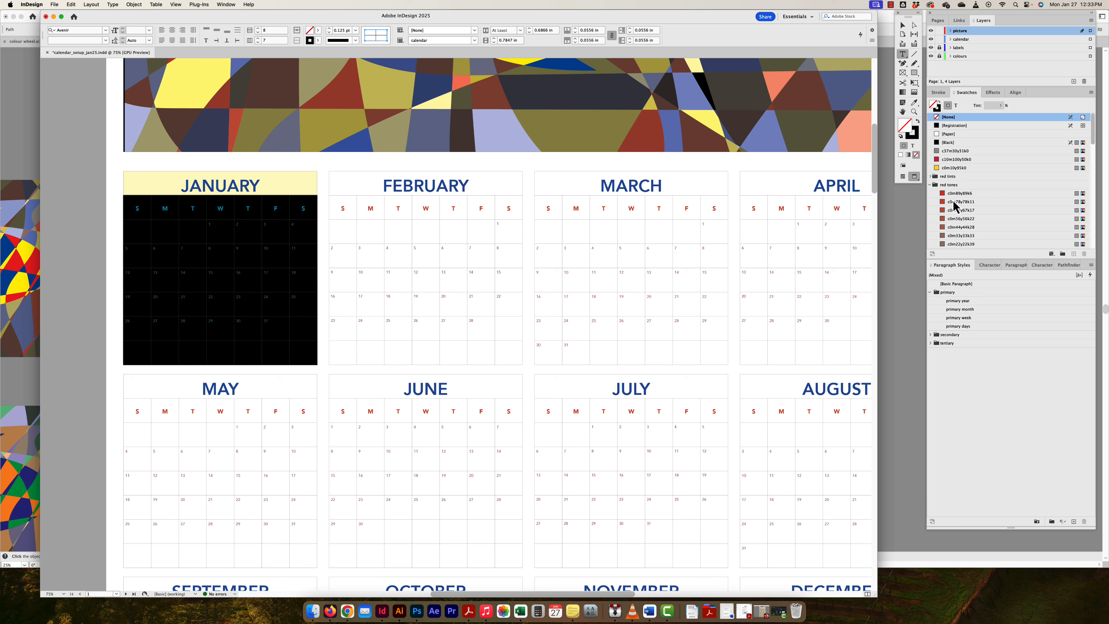
pyautogui.scroll(-5, 955, 207)
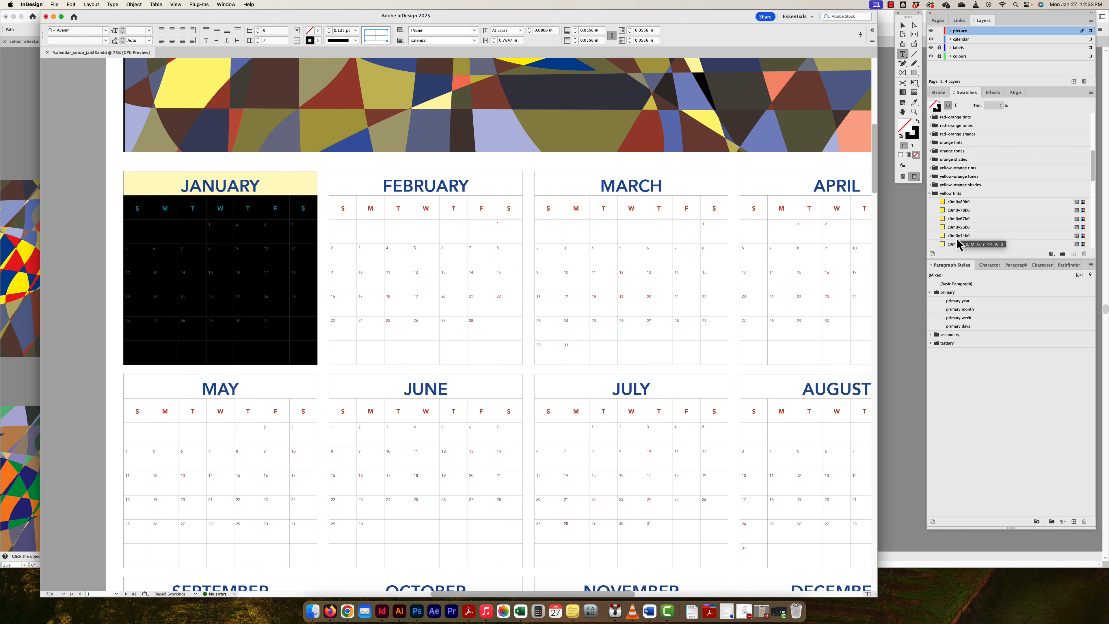
pyautogui.scroll(-3, 956, 238)
pyautogui.click(956, 217)
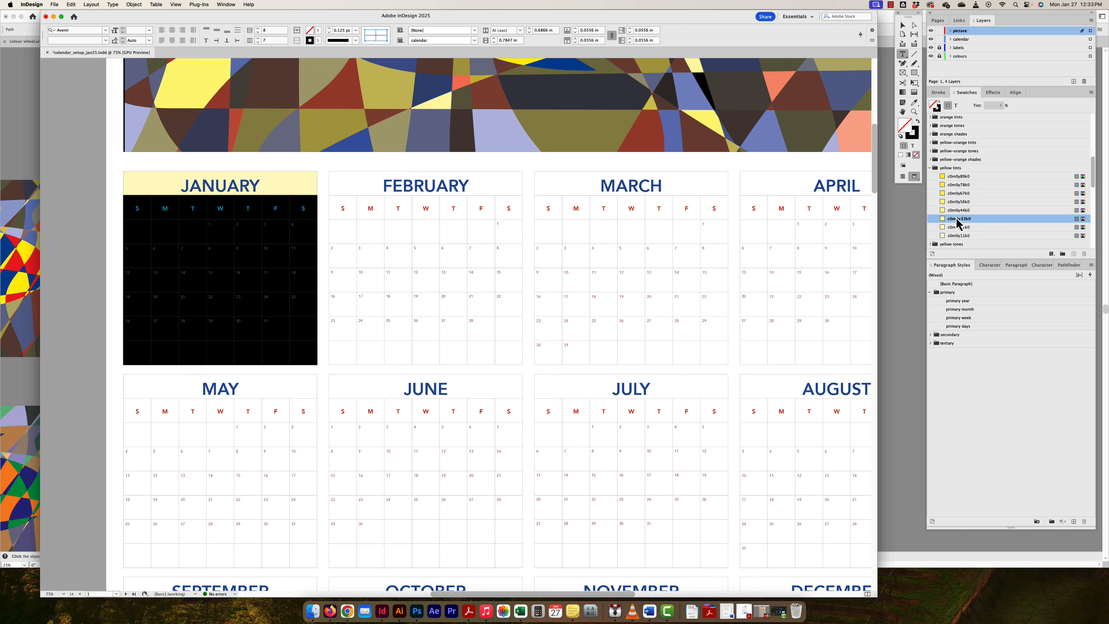
pyautogui.click(170, 230)
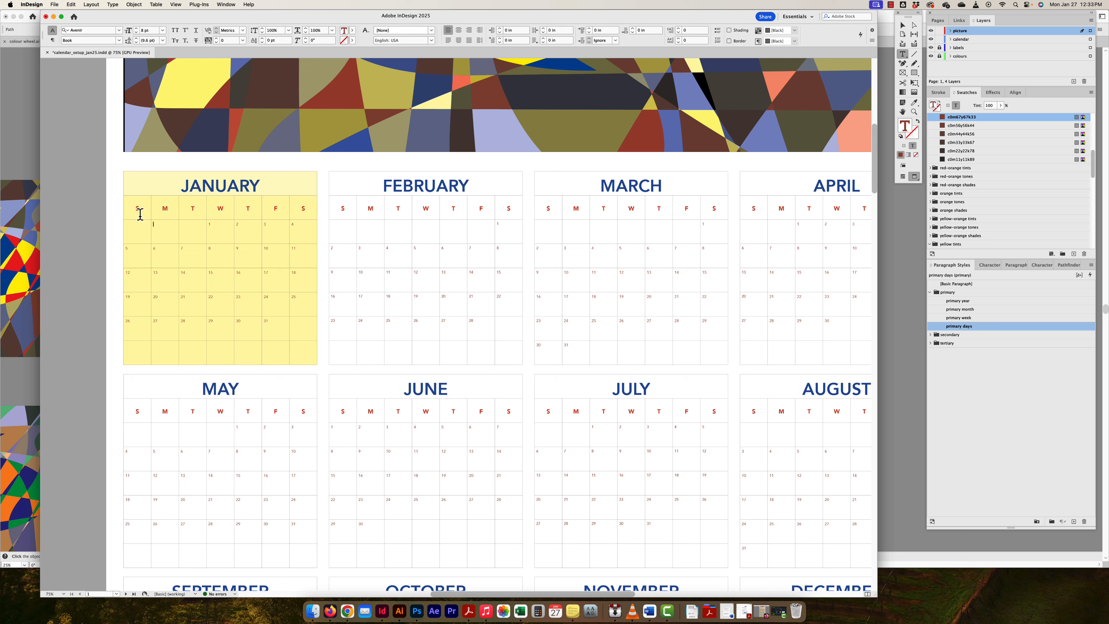
# Fill January's weekday row with the yellow tone c0m0y78k11
pyautogui.moveTo(132, 209); pyautogui.dragTo(307, 210)
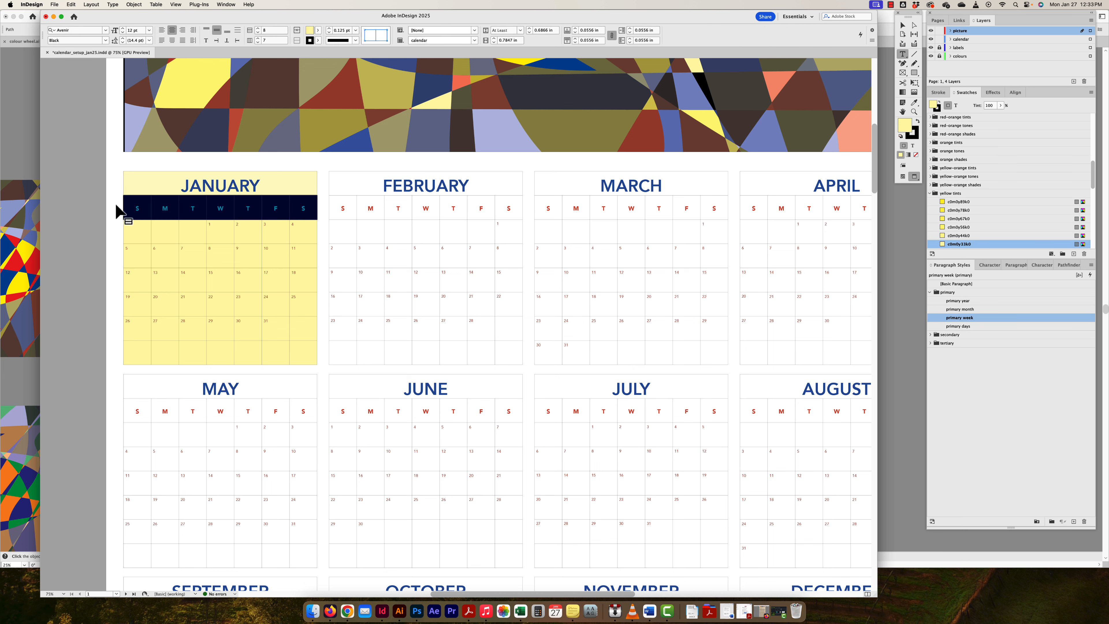
pyautogui.scroll(-7, 973, 236)
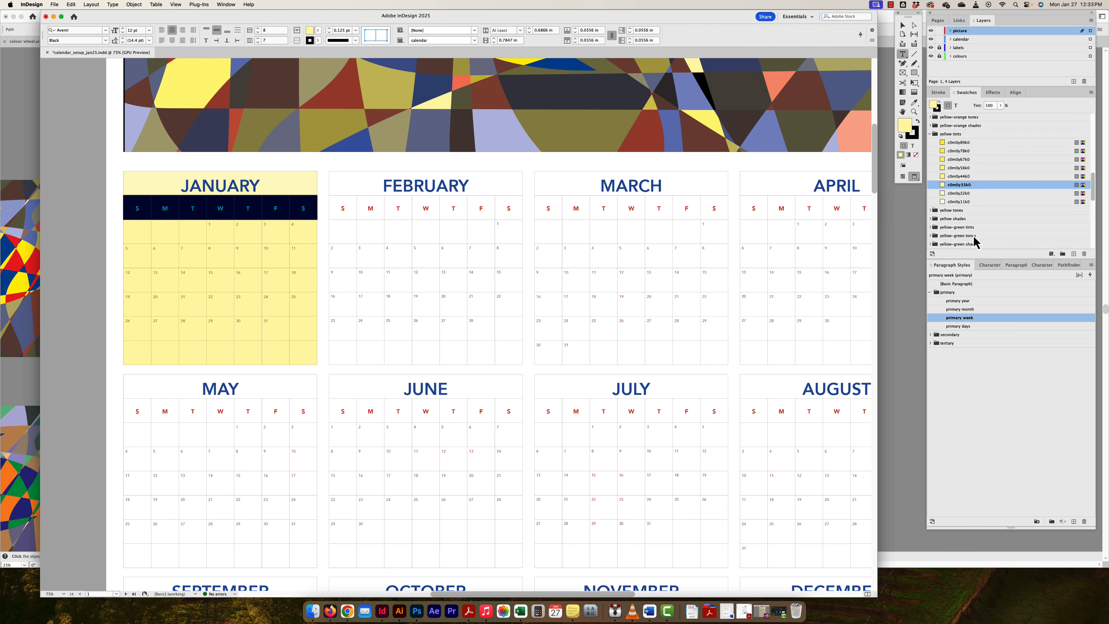
pyautogui.scroll(-12, 930, 215)
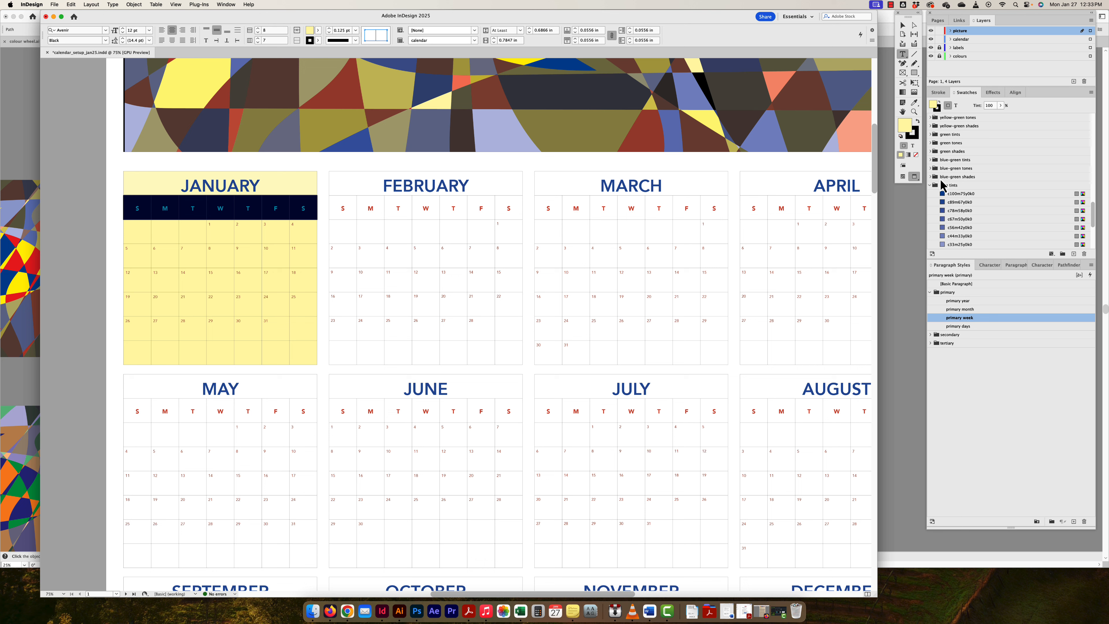
pyautogui.scroll(20, 941, 181)
pyautogui.scroll(-15, 945, 205)
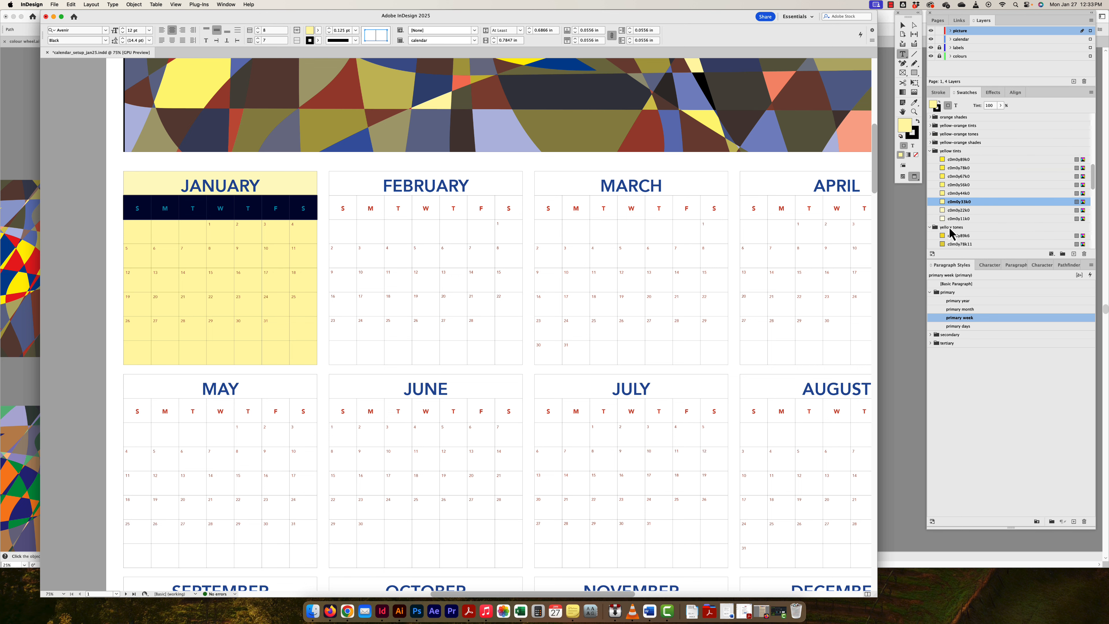
pyautogui.scroll(-11, 951, 227)
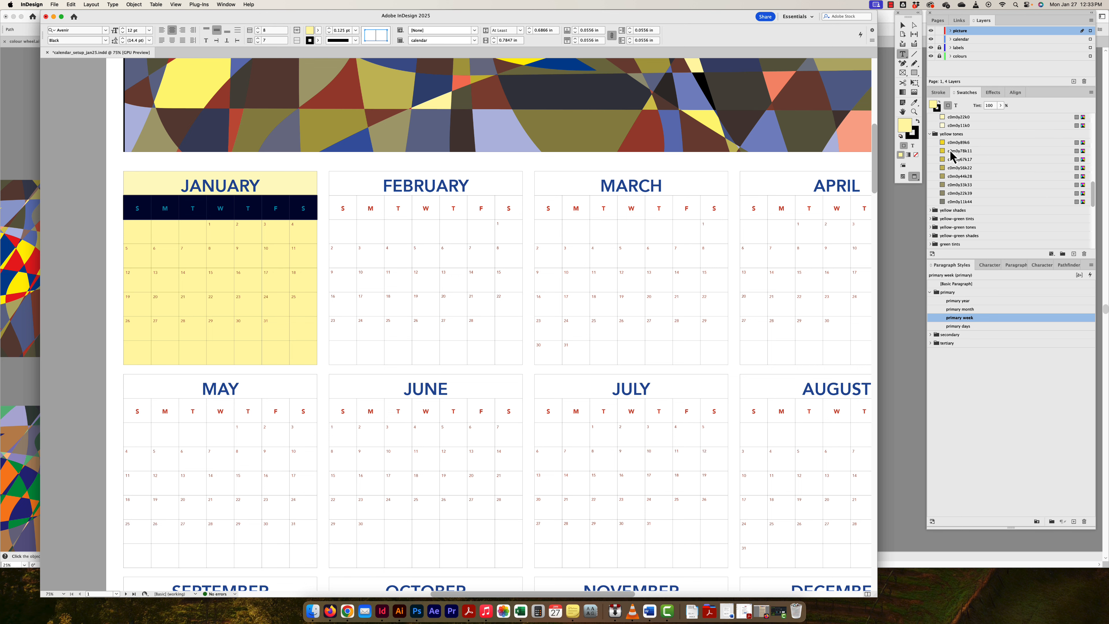
pyautogui.click(949, 150)
pyautogui.click(245, 278)
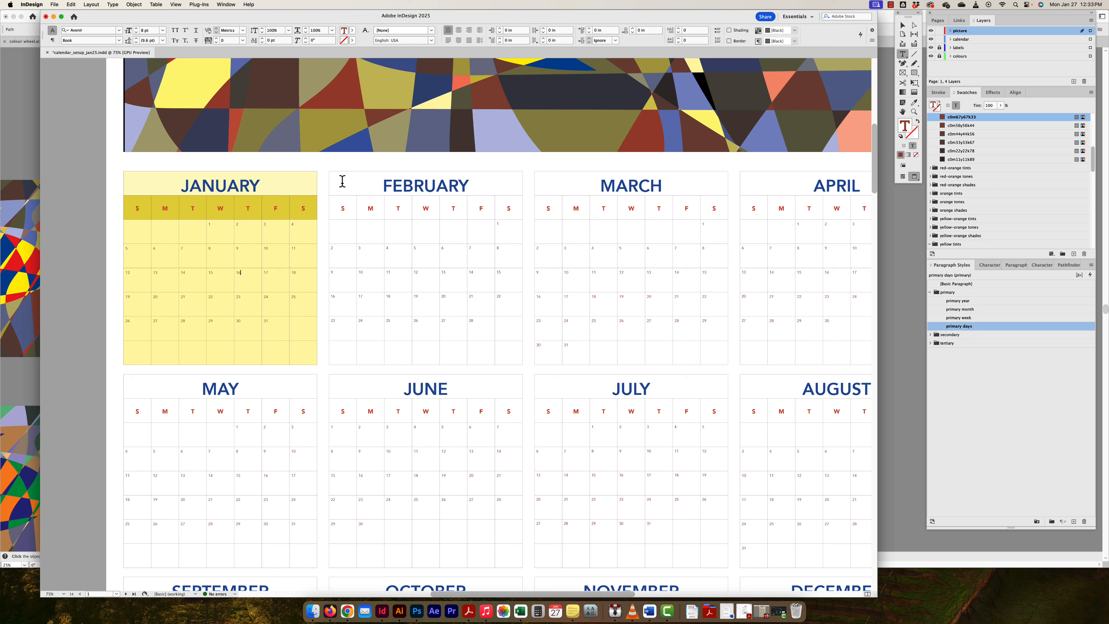
# Examine the whole Primary page and the Secondary page with their frame guides and the colour charts beside them
pyautogui.moveTo(347, 181); pyautogui.dragTo(525, 183)
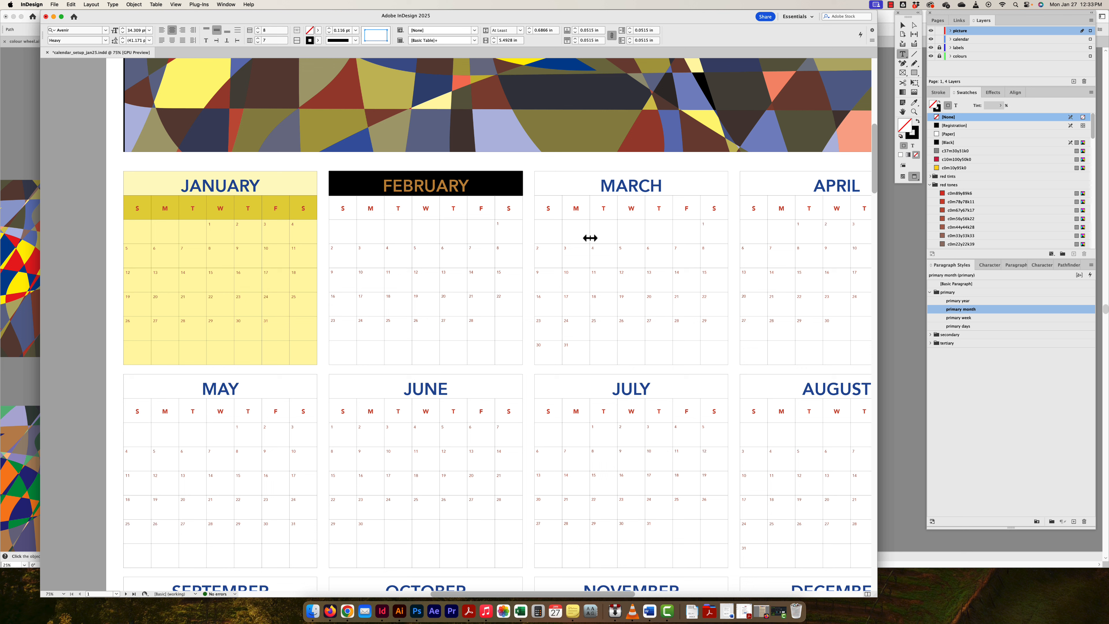
pyautogui.click(902, 26)
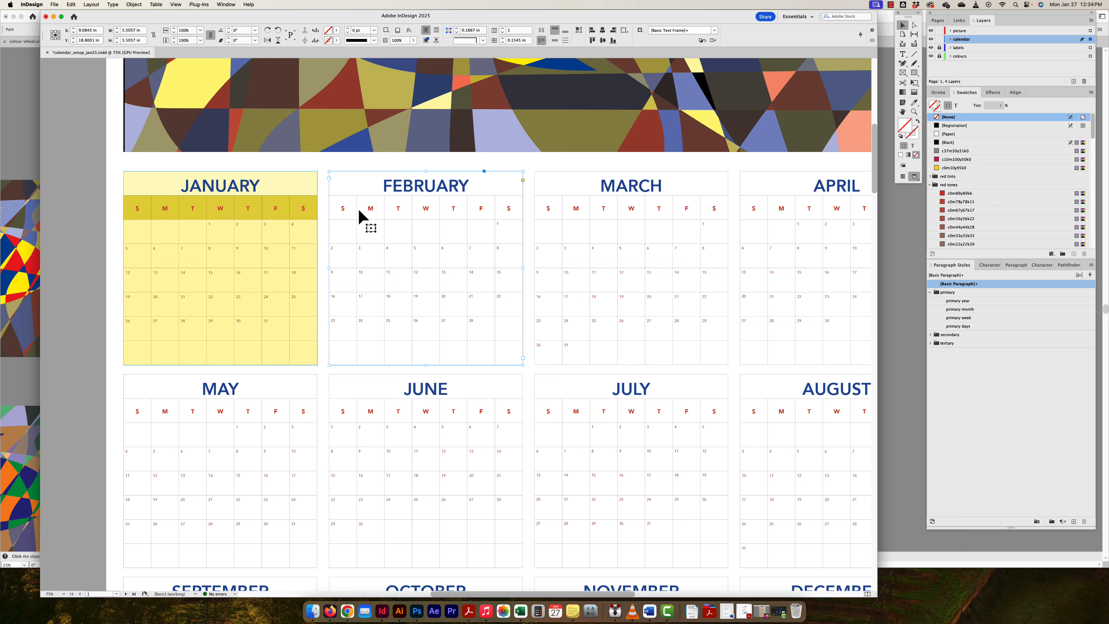
pyautogui.hscroll(5, 440, 192)
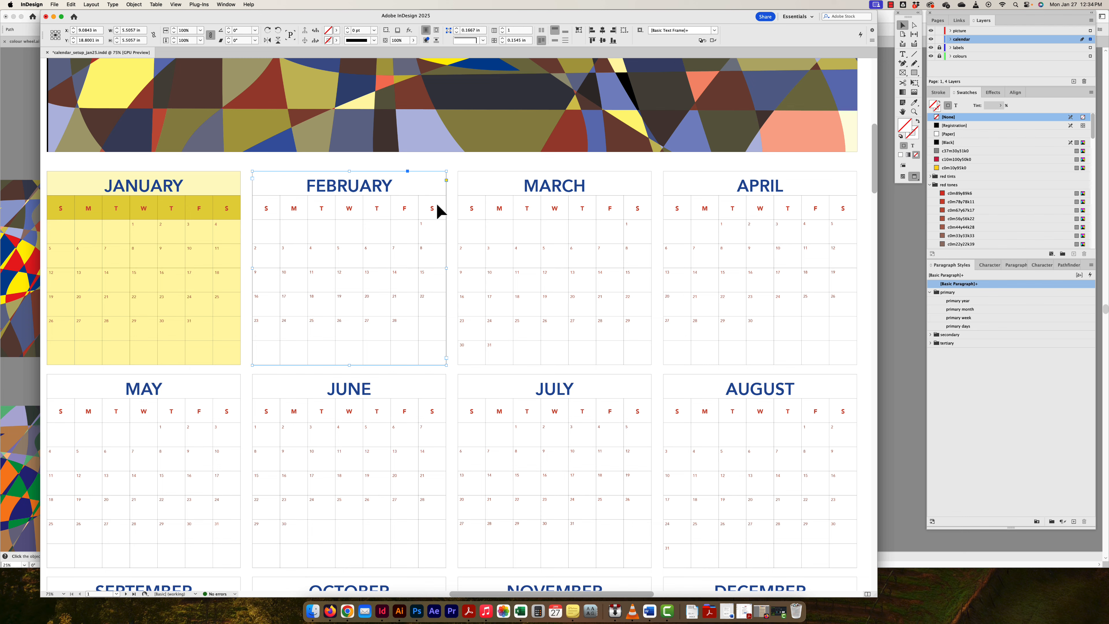
pyautogui.scroll(-2, 455, 218)
pyautogui.moveTo(472, 260); pyautogui.dragTo(475, 195)
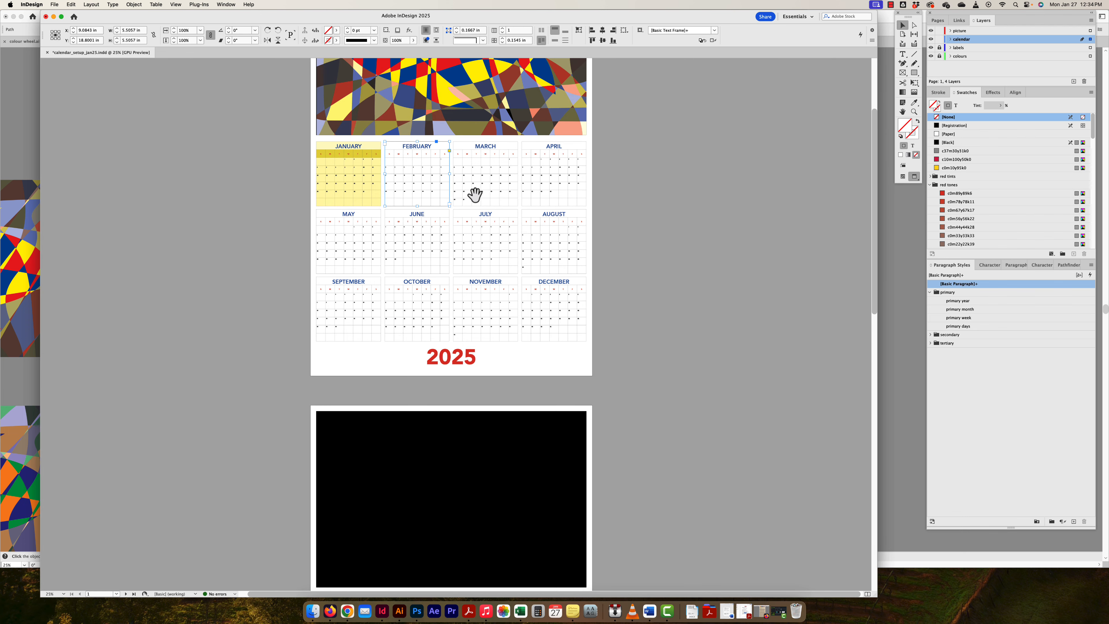
pyautogui.moveTo(532, 304); pyautogui.dragTo(537, 348)
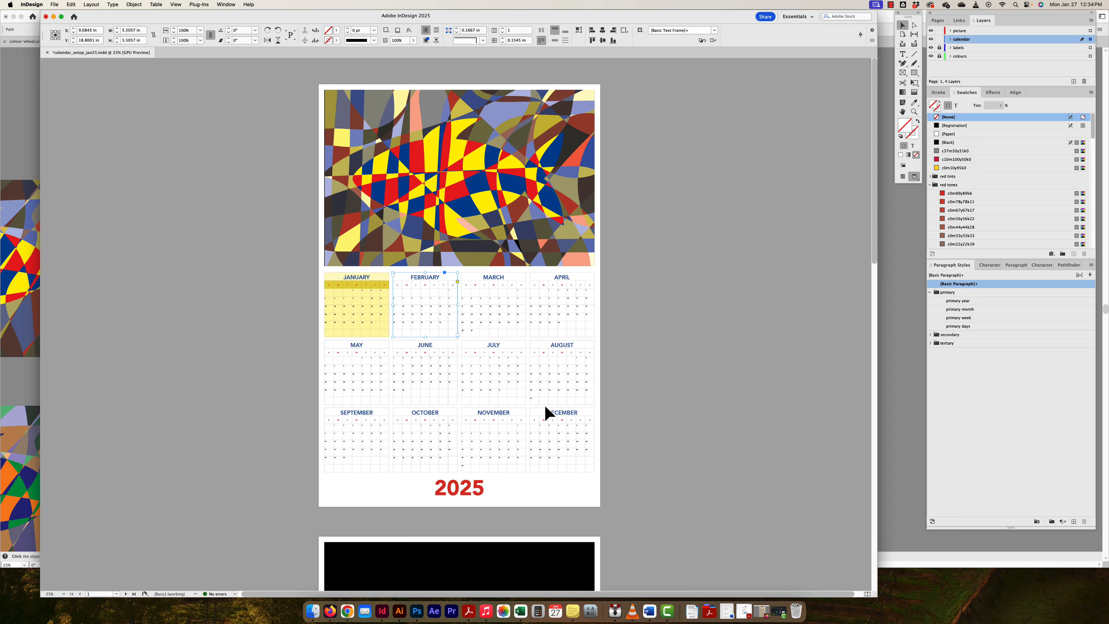
pyautogui.press('w')
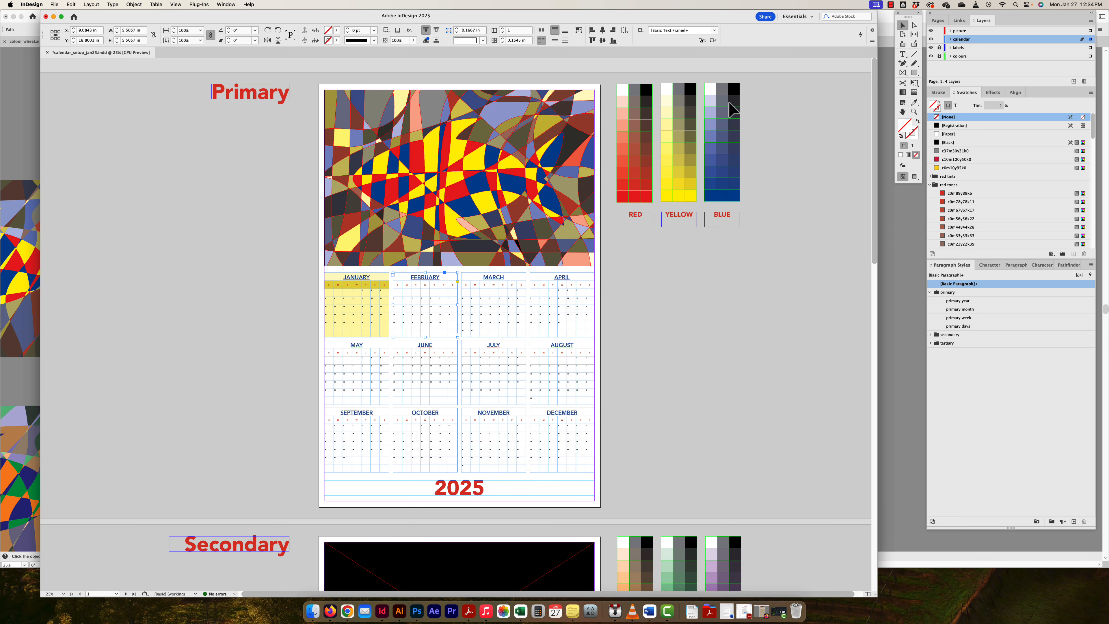
pyautogui.moveTo(703, 340); pyautogui.dragTo(710, 297)
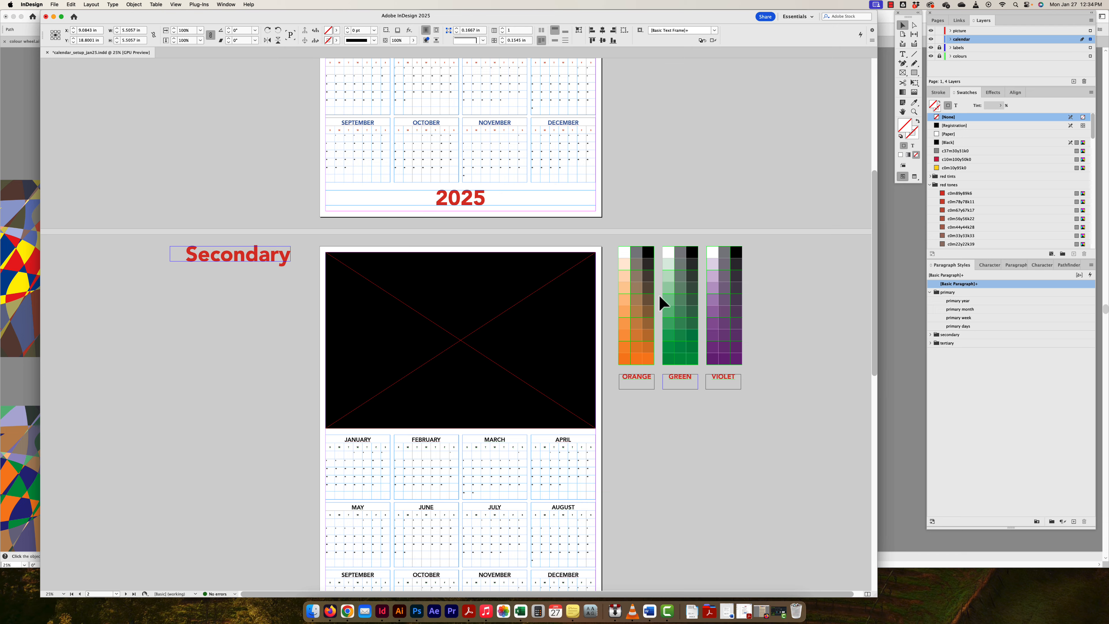
pyautogui.scroll(-3, 675, 313)
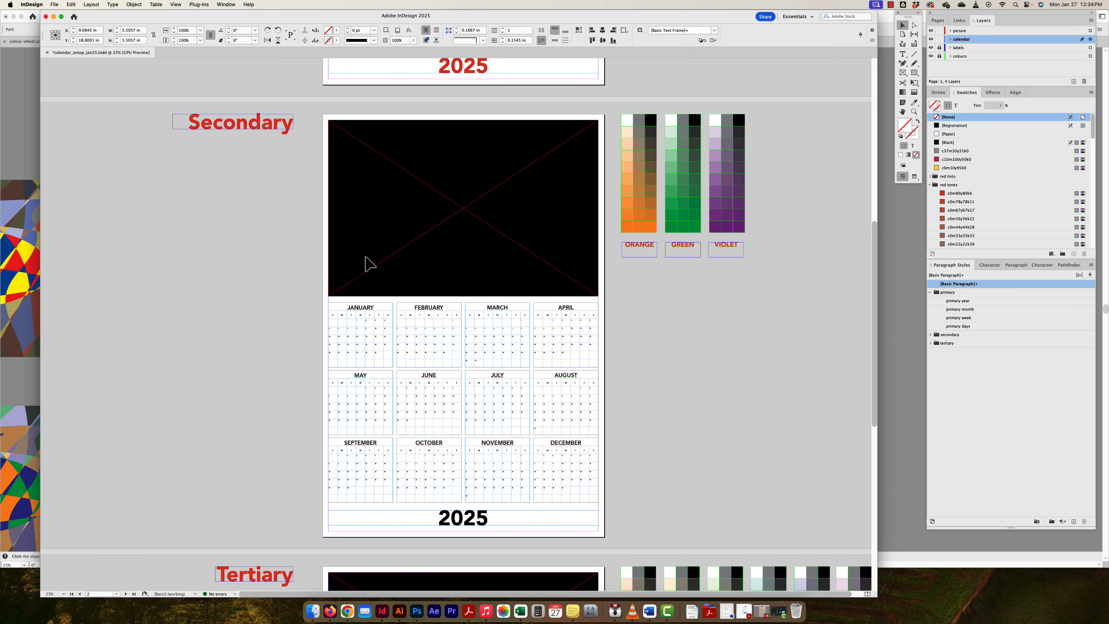
# Switch to Illustrator and copy the entire orange, green and violet fish artwork
pyautogui.click(33, 165)
pyautogui.moveTo(291, 341); pyautogui.dragTo(442, 331)
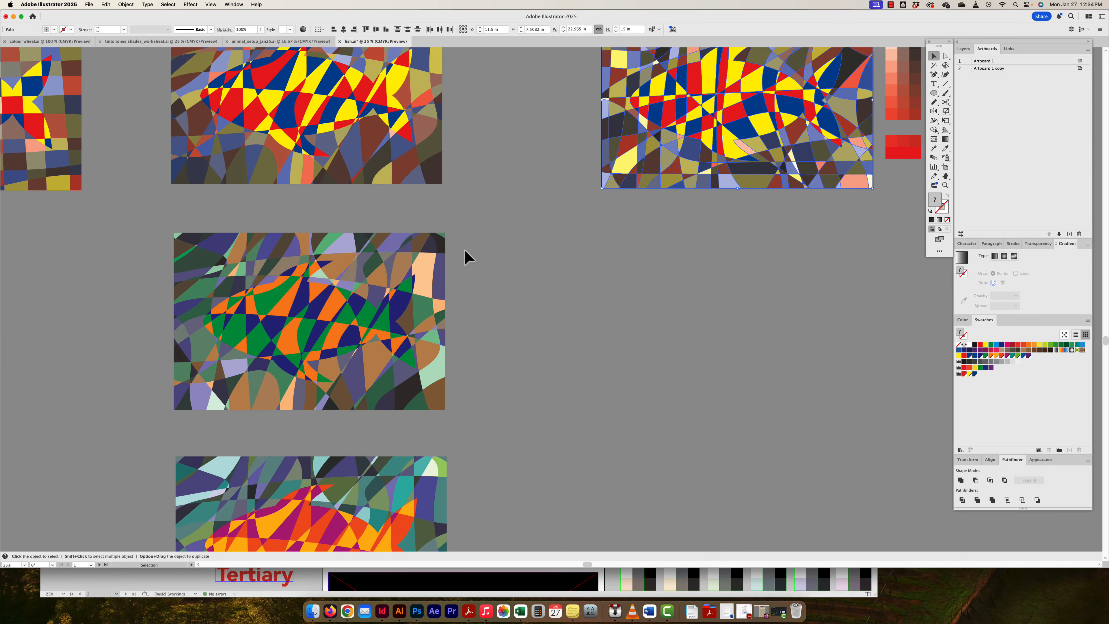
pyautogui.moveTo(455, 230); pyautogui.dragTo(153, 414)
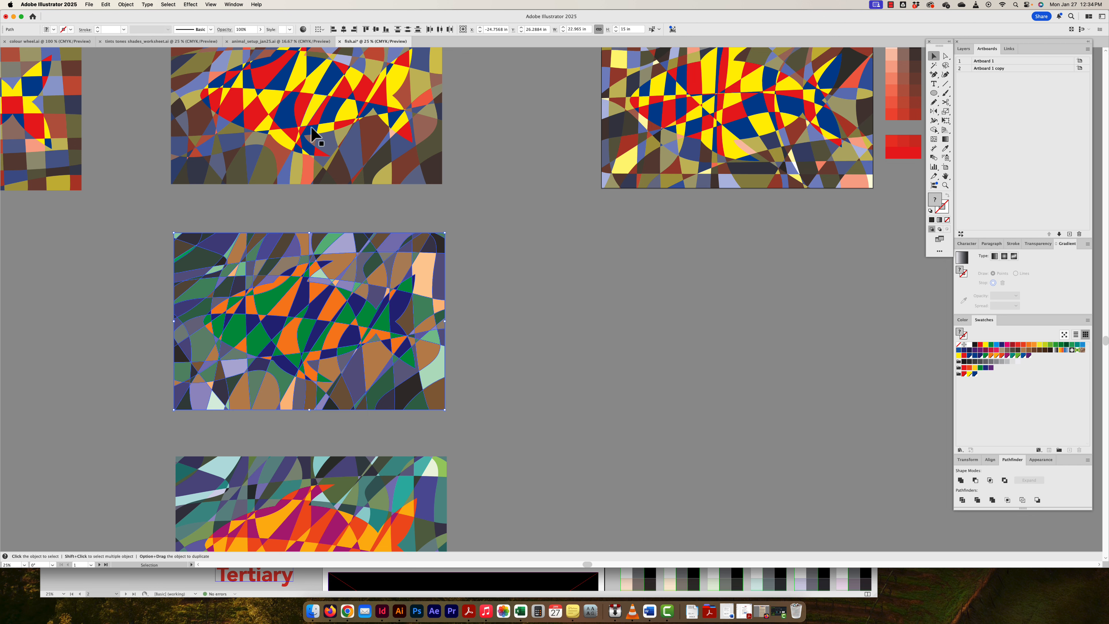
pyautogui.press('super+c')
# Switch to InDesign, paste the artwork into the Secondary page's black picture frame, enlarge it to about 23.15 in wide, and preview the page
pyautogui.click(471, 585)
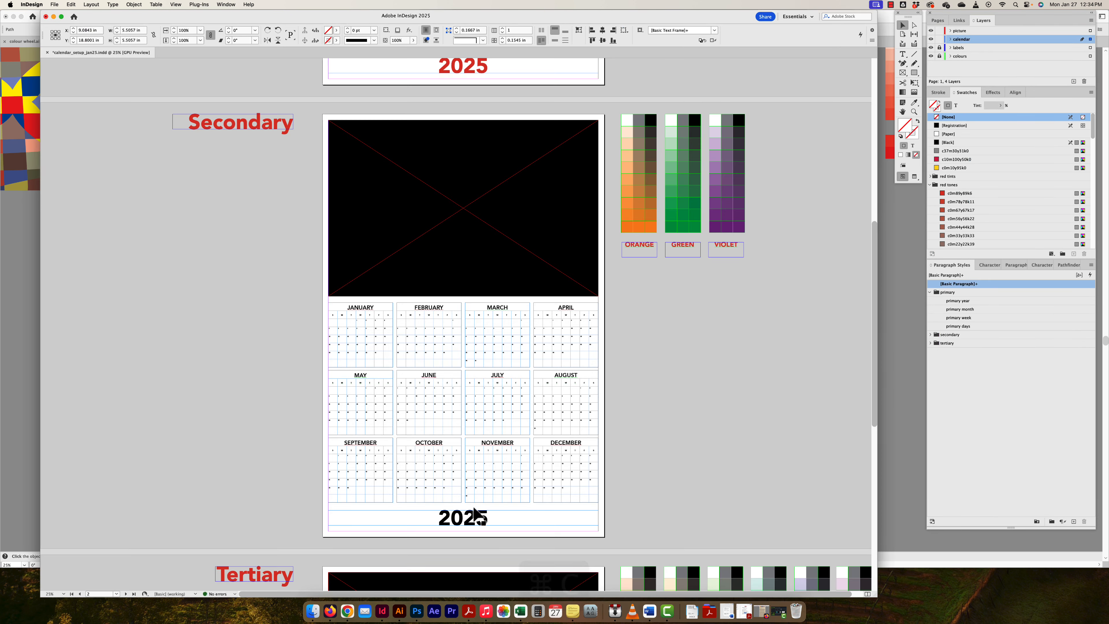
pyautogui.click(463, 295)
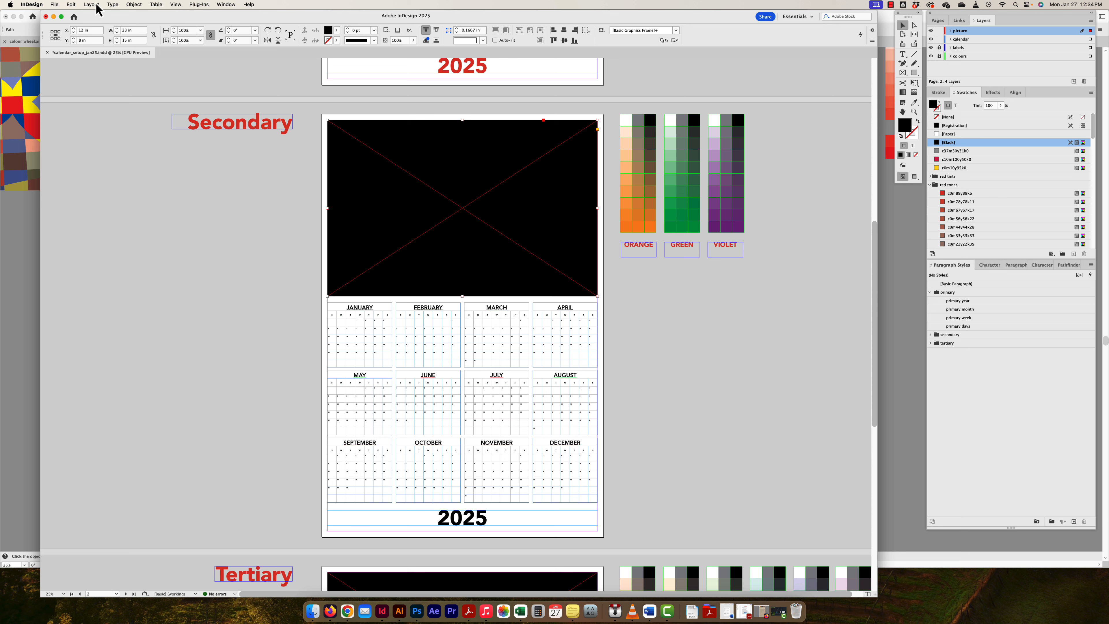
pyautogui.click(71, 4)
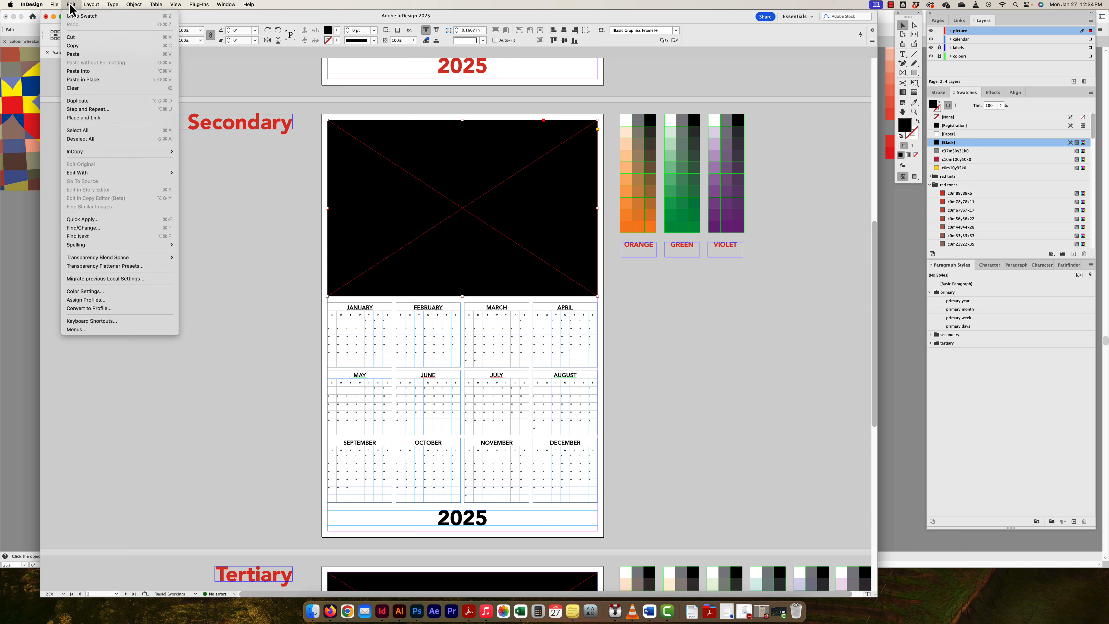
pyautogui.click(94, 72)
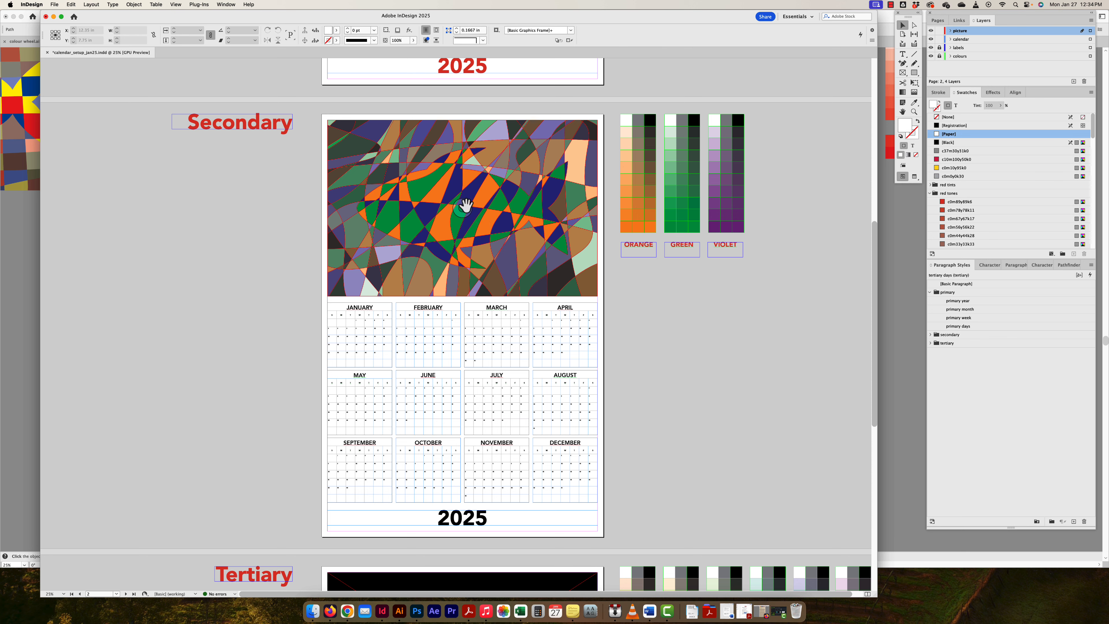
pyautogui.moveTo(329, 207); pyautogui.dragTo(325, 206)
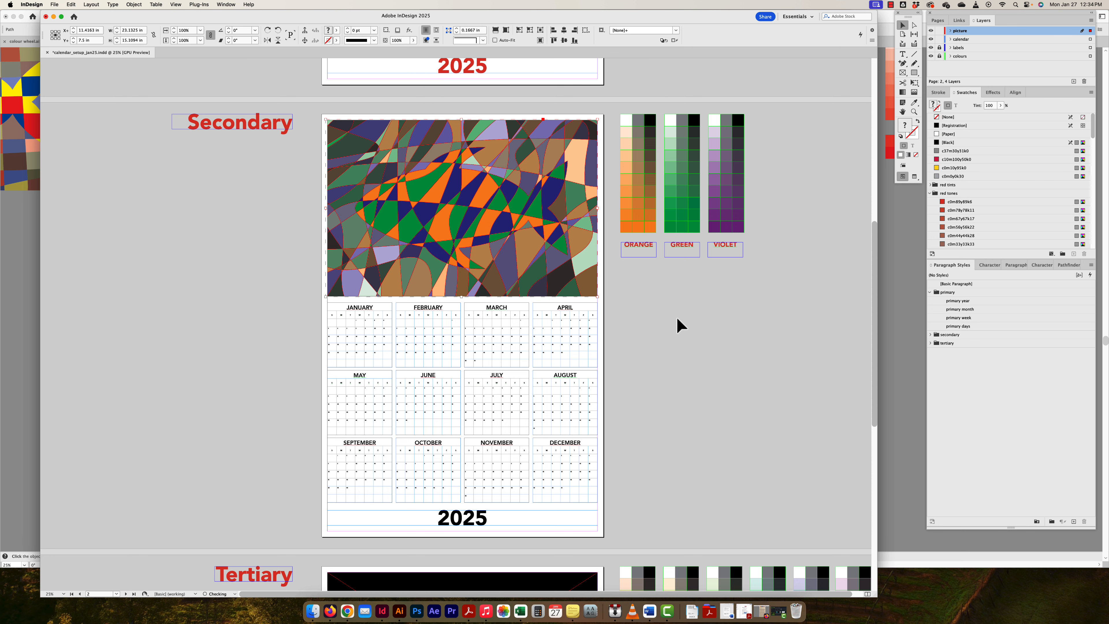
pyautogui.click(664, 286)
pyautogui.scroll(-2, 666, 306)
pyautogui.press('w')
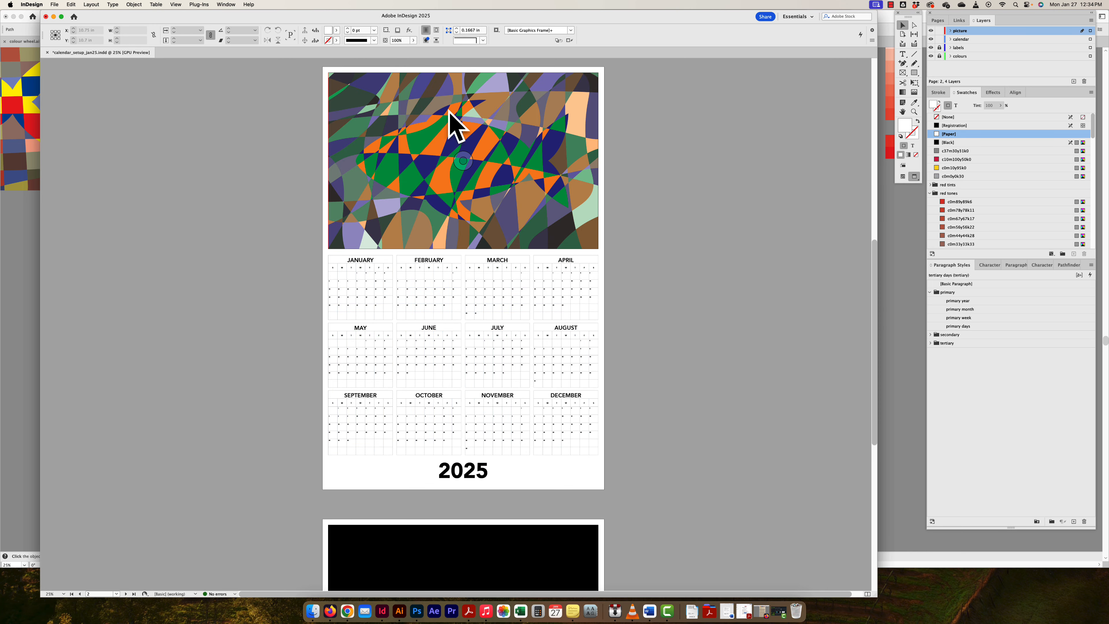
# Switch to Illustrator and examine the tertiary-coloured fish artwork below the orange, green and violet version
pyautogui.scroll(-8, 515, 282)
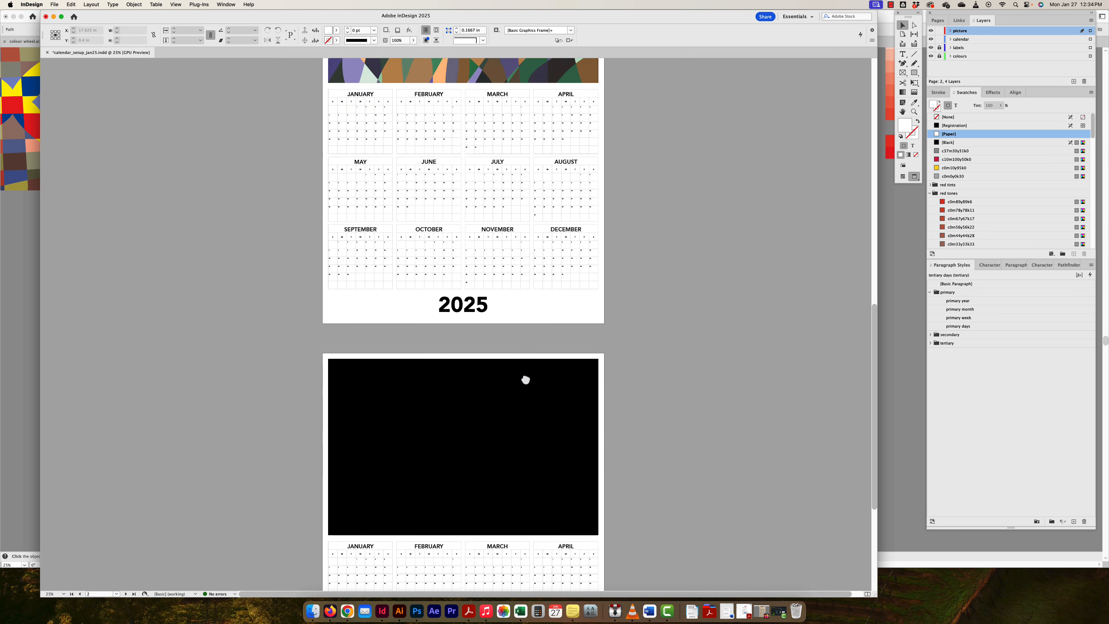
pyautogui.click(1, 311)
pyautogui.moveTo(110, 442); pyautogui.dragTo(136, 223)
pyautogui.press('w')
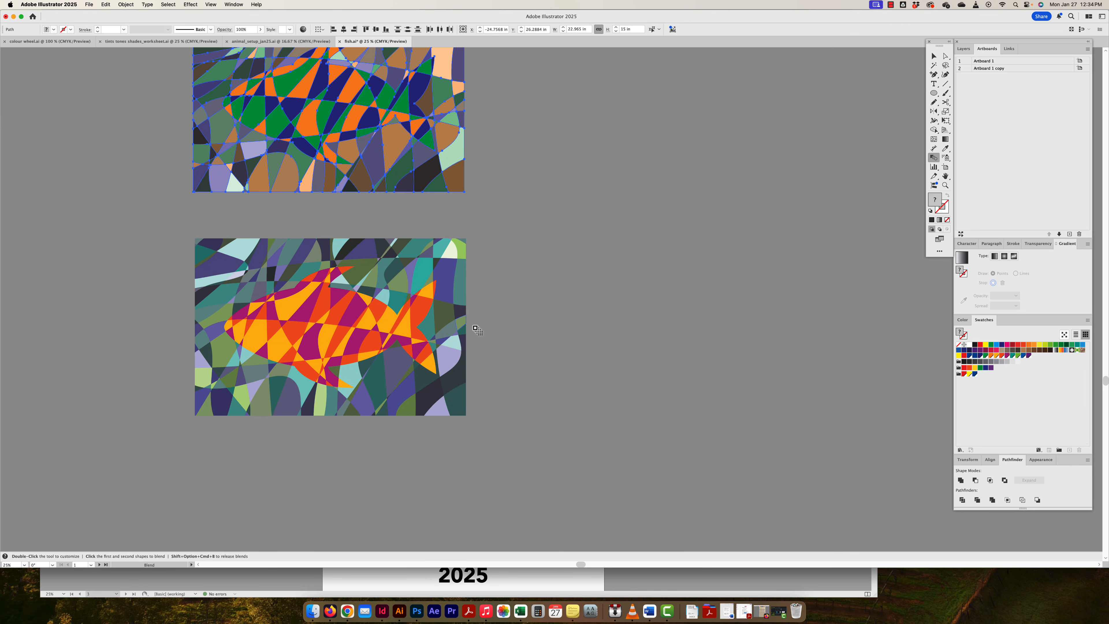
pyautogui.click(934, 56)
pyautogui.moveTo(495, 228); pyautogui.dragTo(165, 437)
pyautogui.hscroll(2, 195, 434)
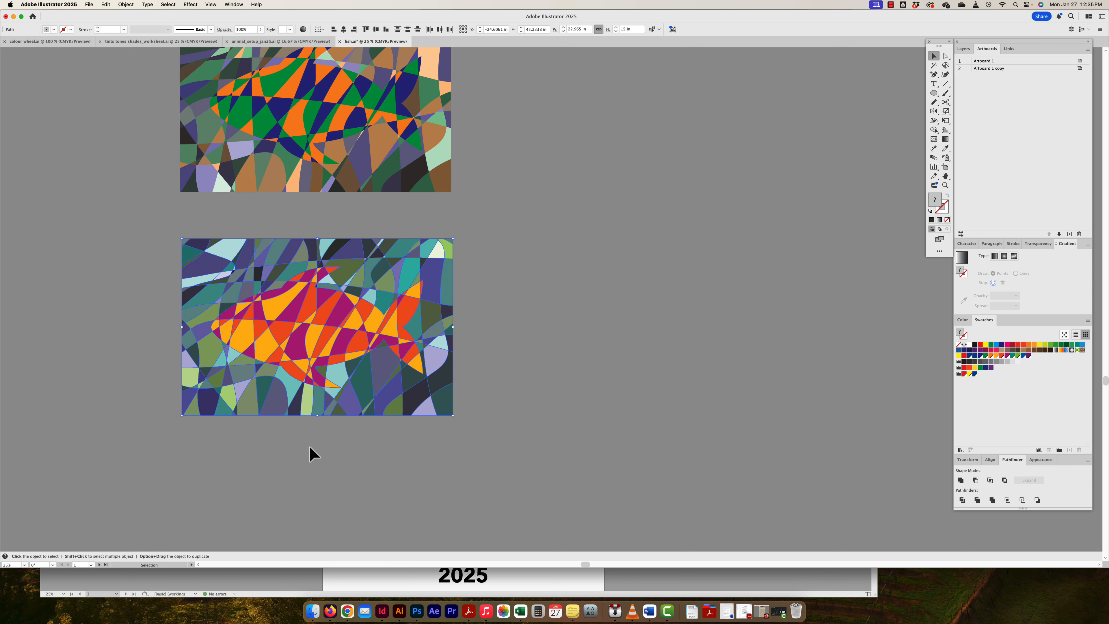
pyautogui.click(524, 338)
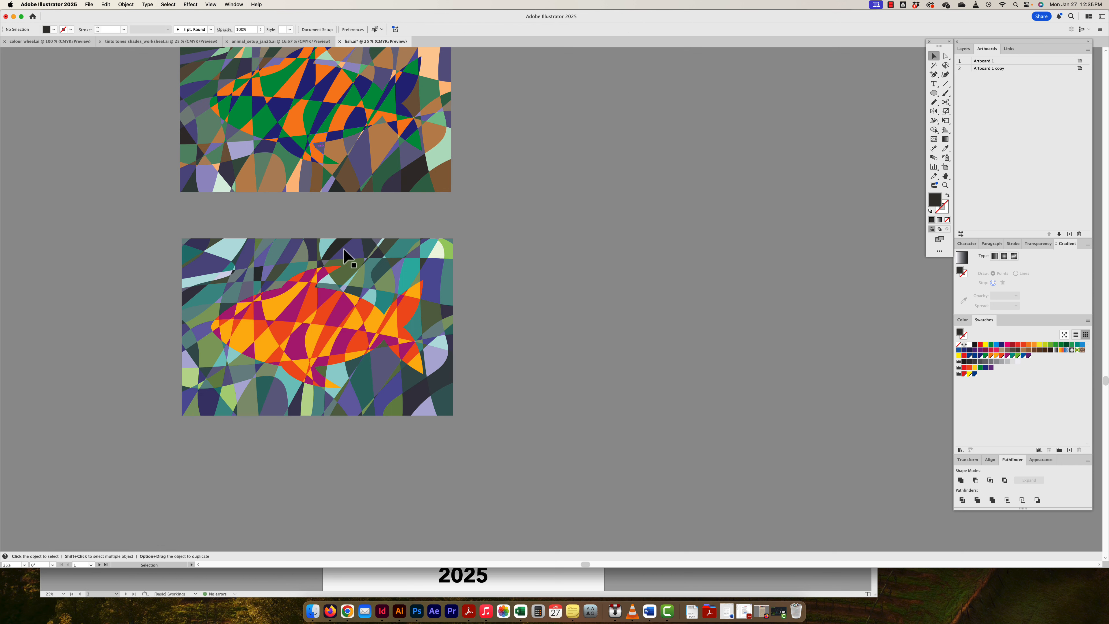
pyautogui.hscroll(-2, 329, 326)
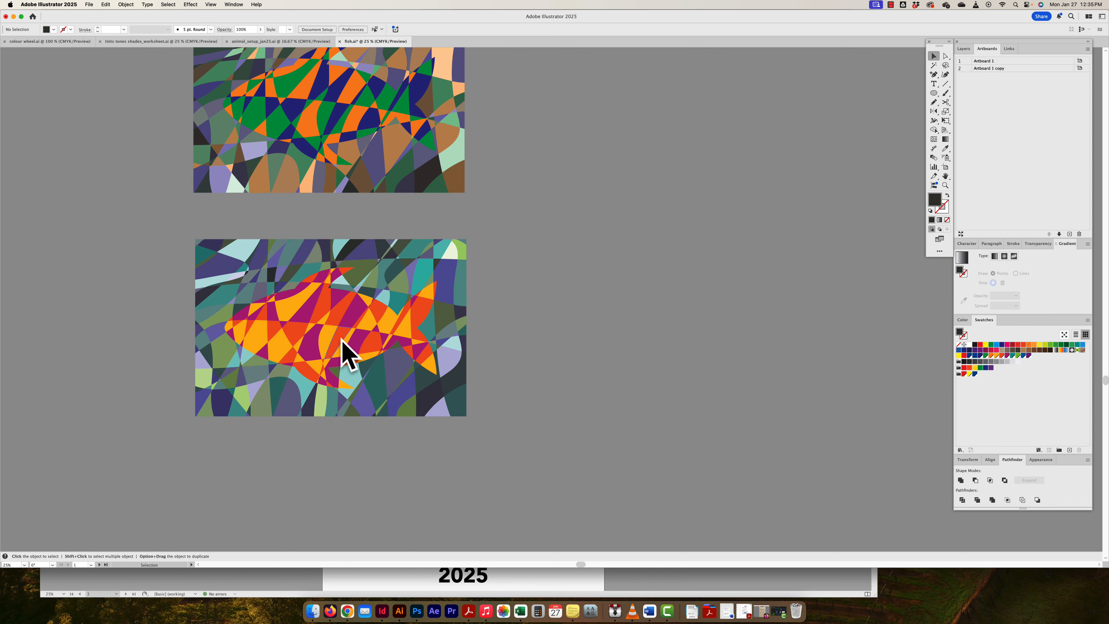
pyautogui.hscroll(1, 332, 345)
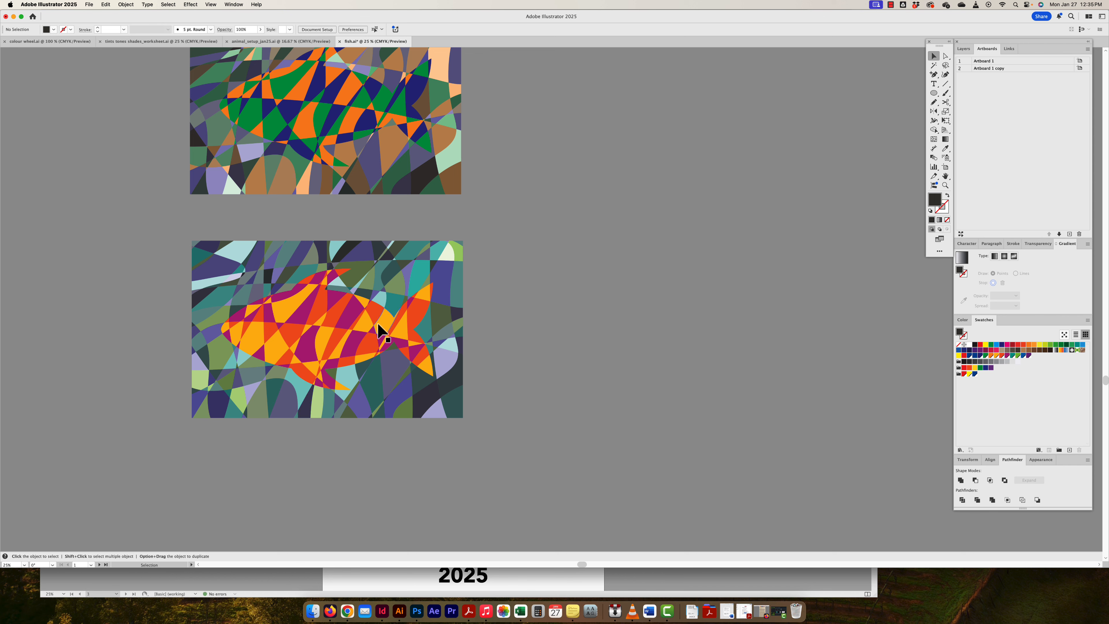
pyautogui.hscroll(2, 306, 321)
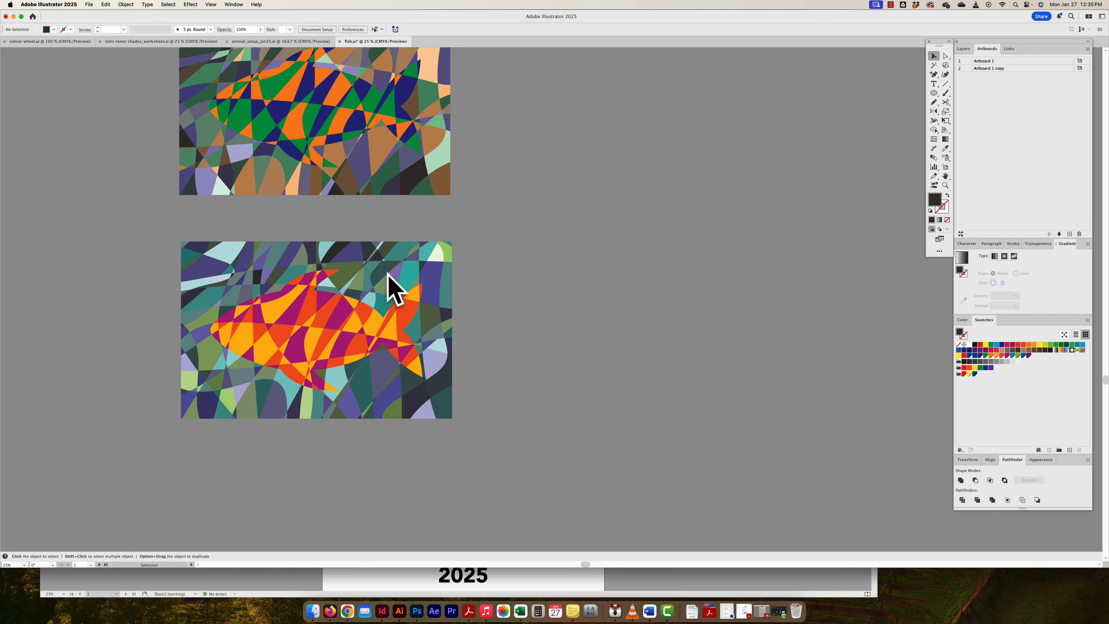
pyautogui.hscroll(1, 387, 279)
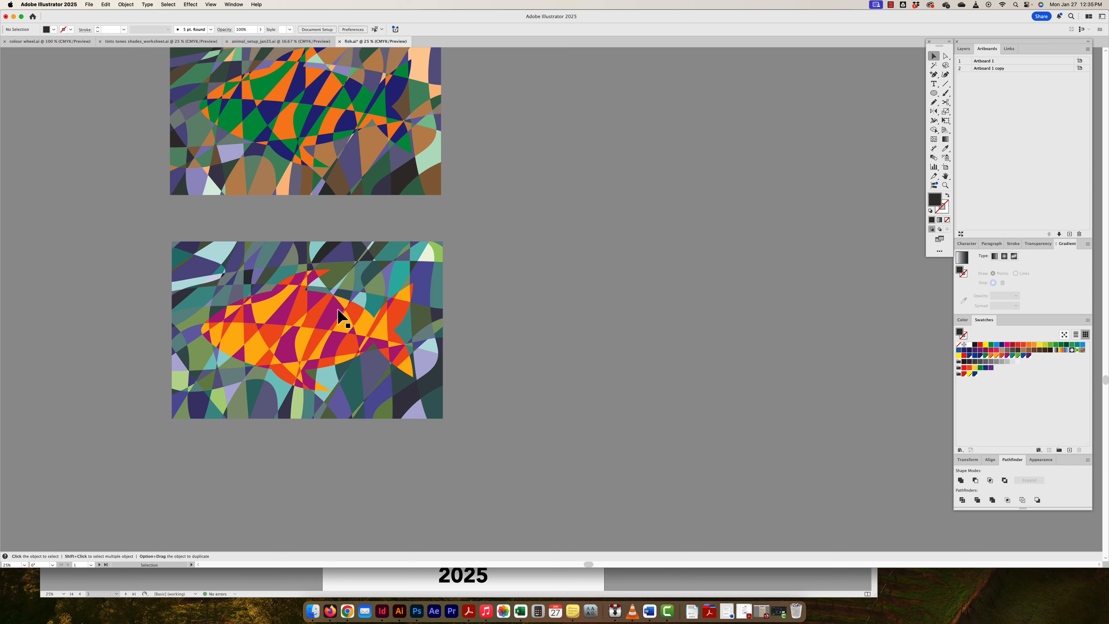
pyautogui.hscroll(-10, 327, 317)
pyautogui.scroll(3, 326, 317)
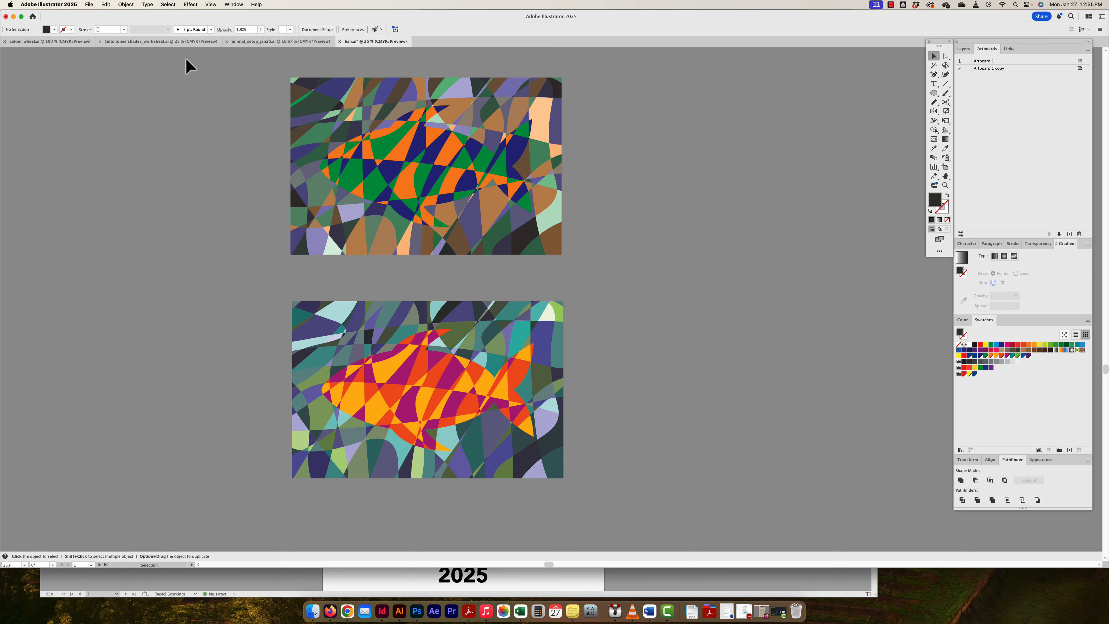
# Switch to the animal_setup_jan25.ai document and inspect the cool and warm colour charts on either side of the tertiary fish artwork
pyautogui.click(161, 44)
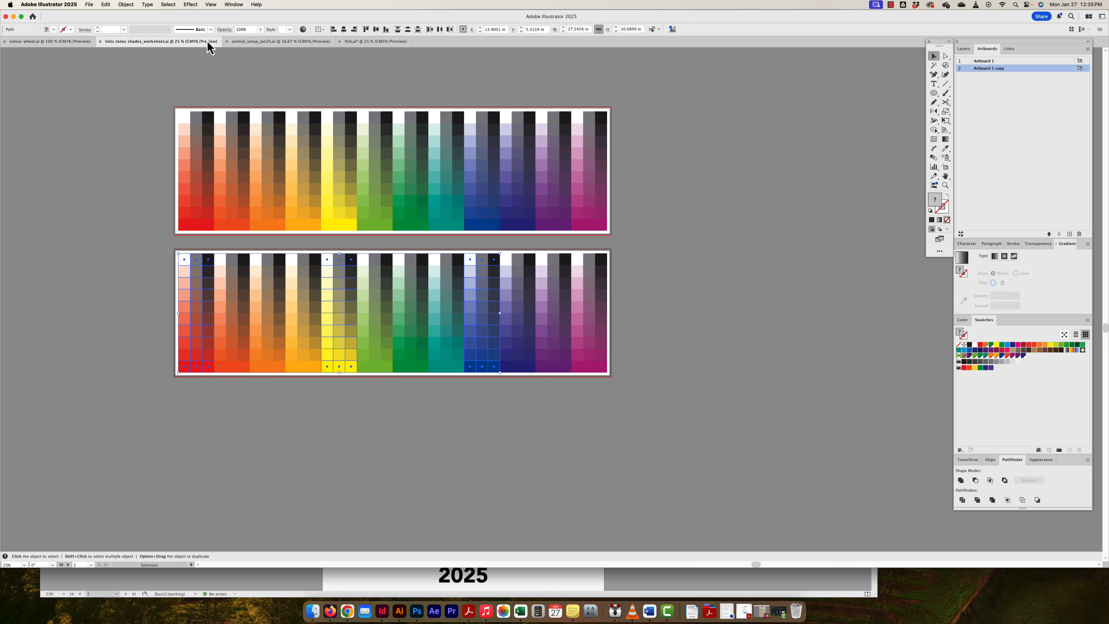
pyautogui.click(258, 44)
pyautogui.hscroll(-5, 515, 367)
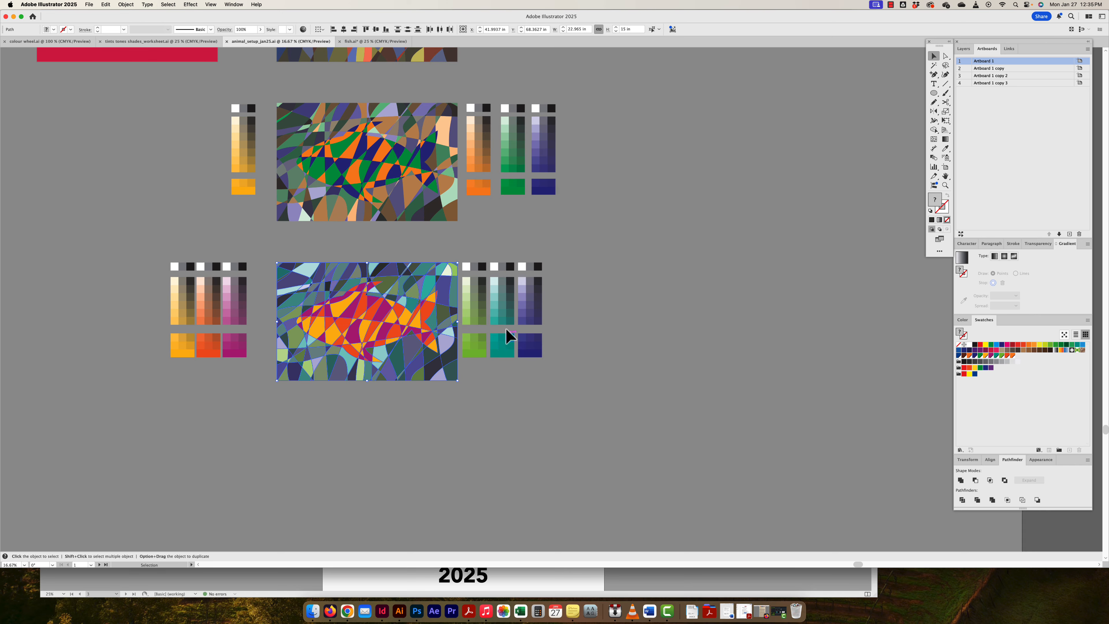
pyautogui.scroll(1, 496, 319)
pyautogui.moveTo(482, 324); pyautogui.dragTo(577, 299)
pyautogui.click(557, 347)
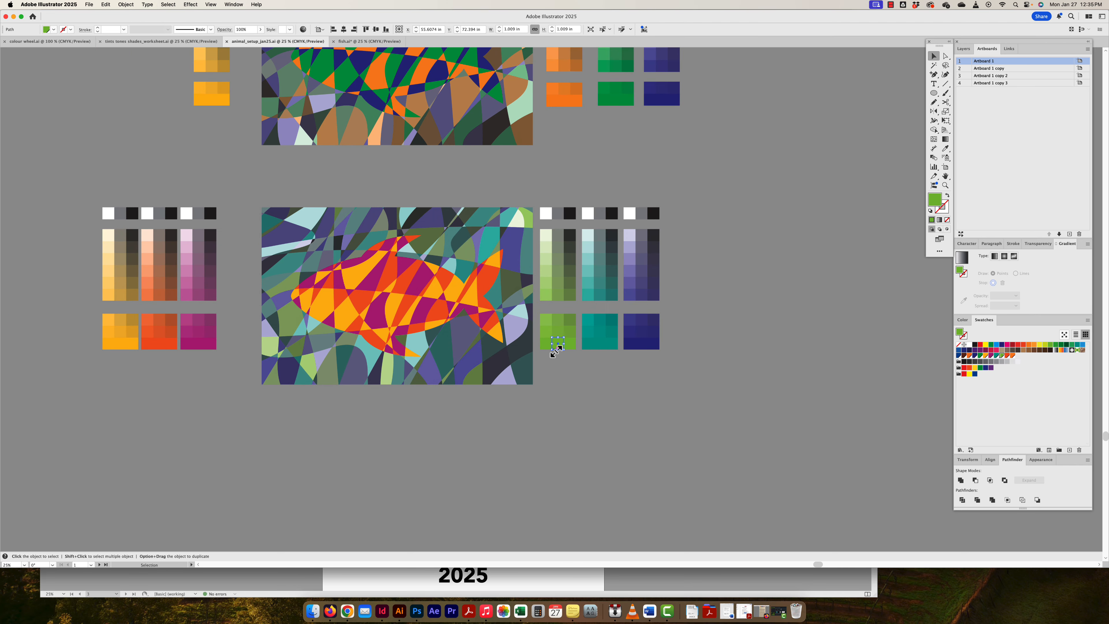
pyautogui.click(600, 345)
pyautogui.click(638, 345)
pyautogui.moveTo(76, 204); pyautogui.dragTo(228, 366)
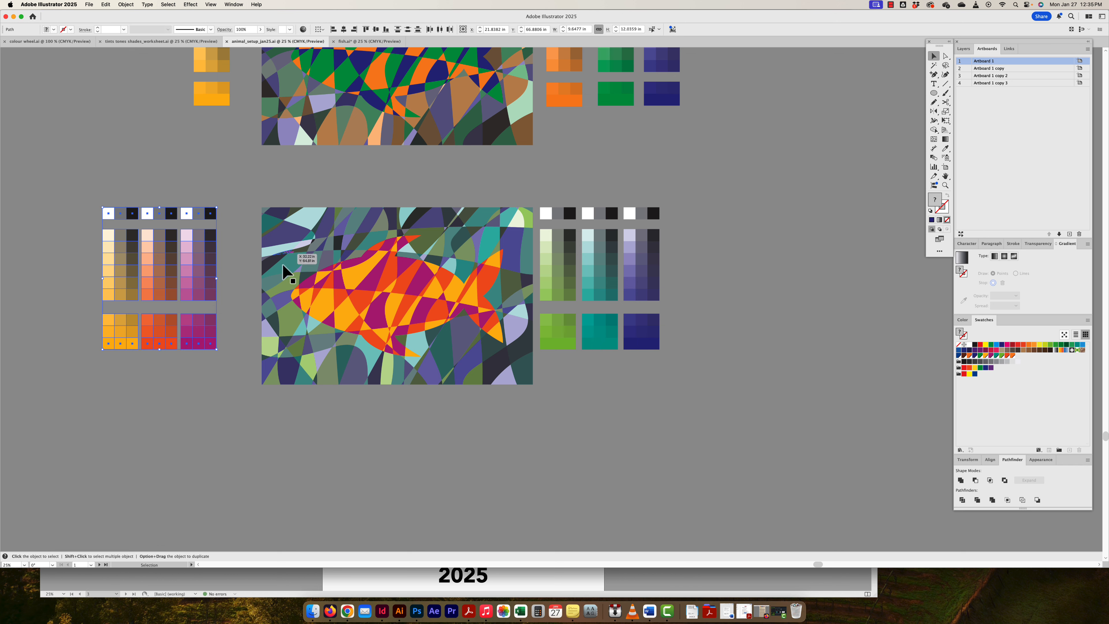
# Switch to the fish artwork document and copy the entire lower tertiary-coloured fish artwork
pyautogui.click(349, 41)
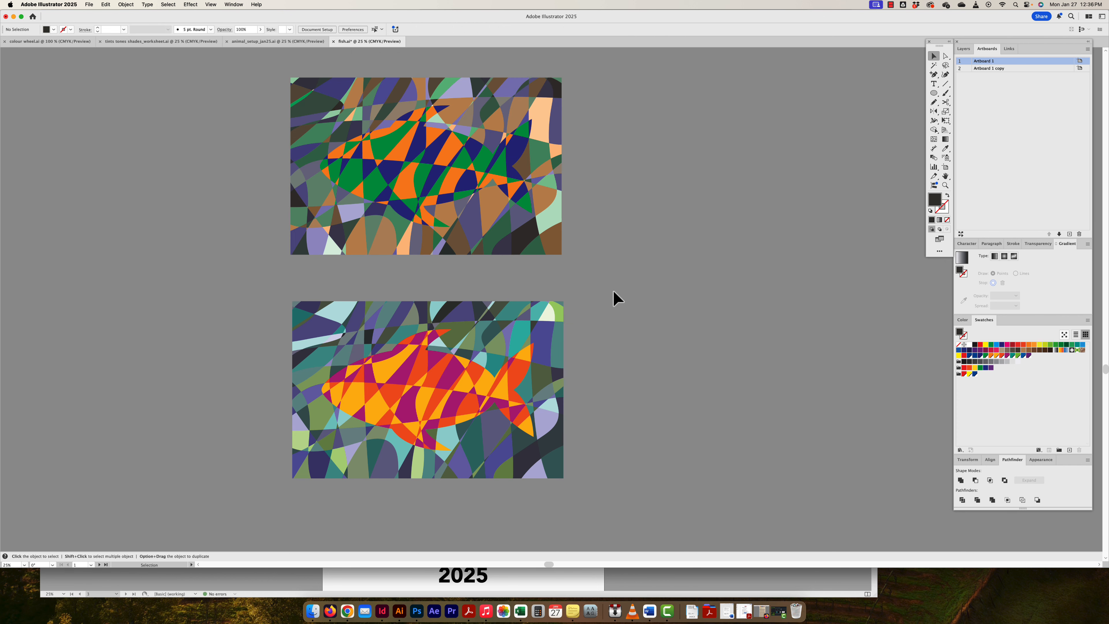
pyautogui.moveTo(285, 477); pyautogui.dragTo(274, 483)
pyautogui.press('super+c')
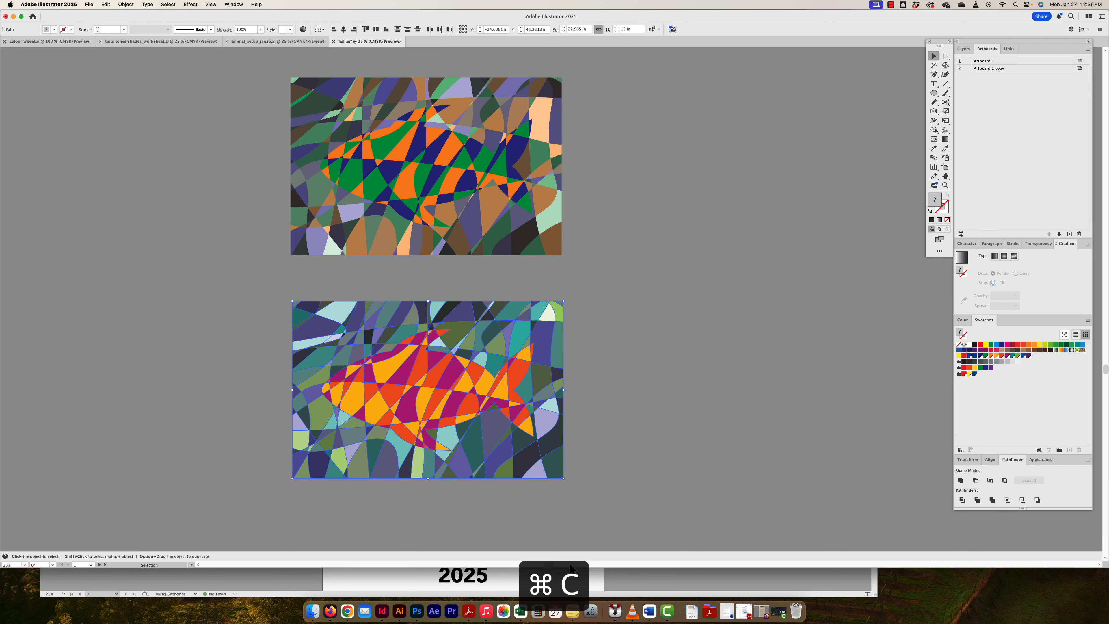
# Switch to InDesign, paste the copied artwork into the Tertiary page's black picture frame, and deselect it
pyautogui.click(570, 583)
pyautogui.click(439, 224)
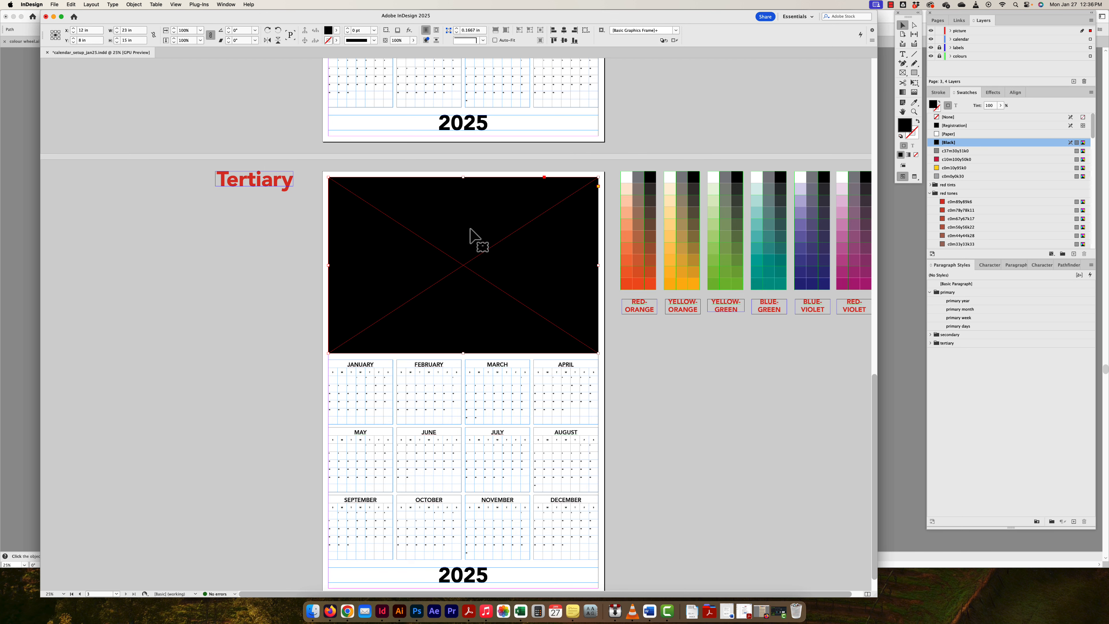
pyautogui.click(72, 5)
pyautogui.click(74, 77)
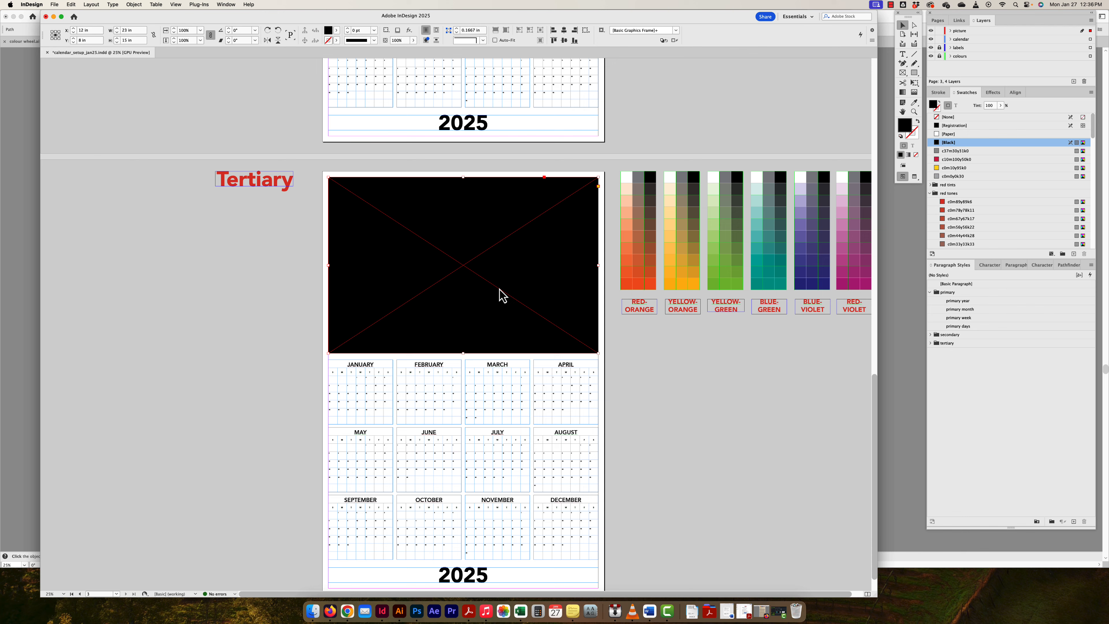
pyautogui.click(679, 431)
pyautogui.scroll(-2, 413, 350)
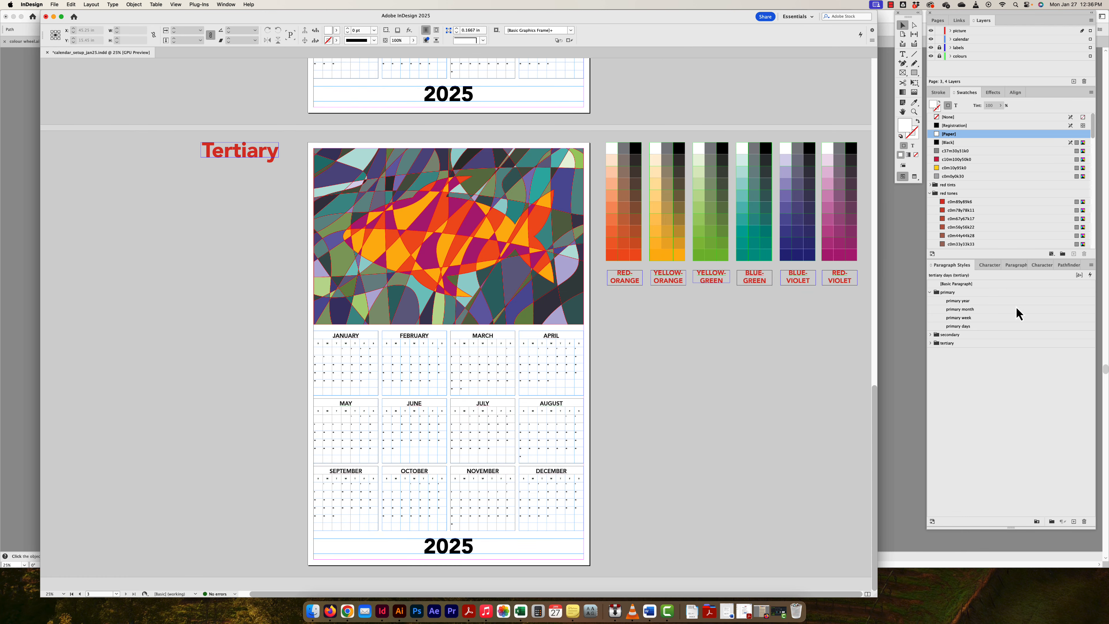
# Collapse the primary paragraph style group, expand the tertiary group, and inspect the February table on the Tertiary page
pyautogui.click(930, 292)
pyautogui.click(930, 309)
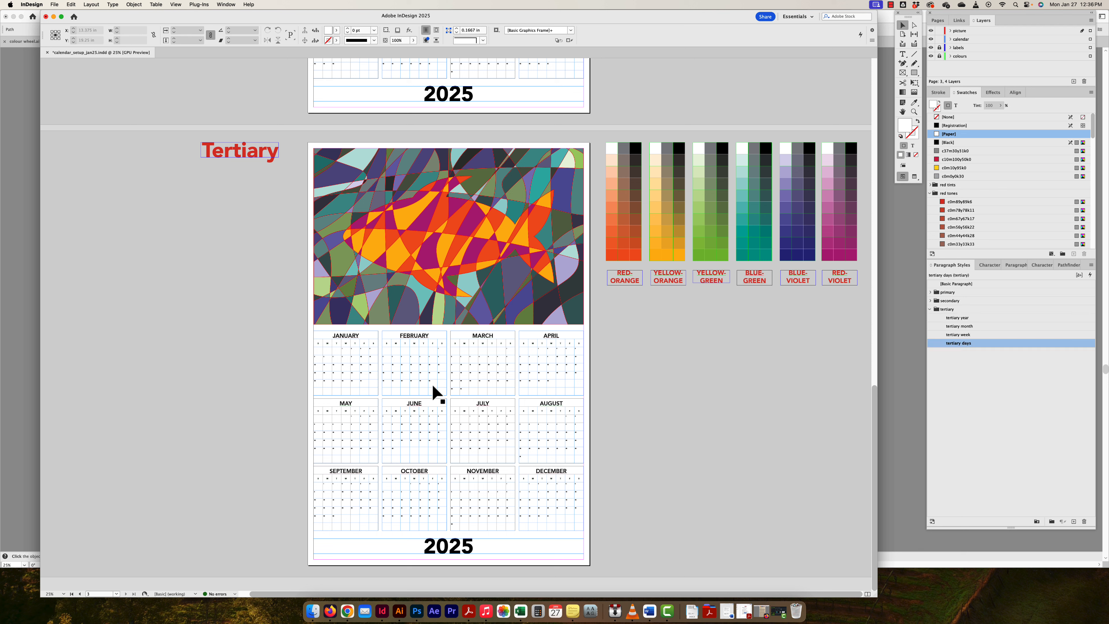
pyautogui.doubleClick(405, 340)
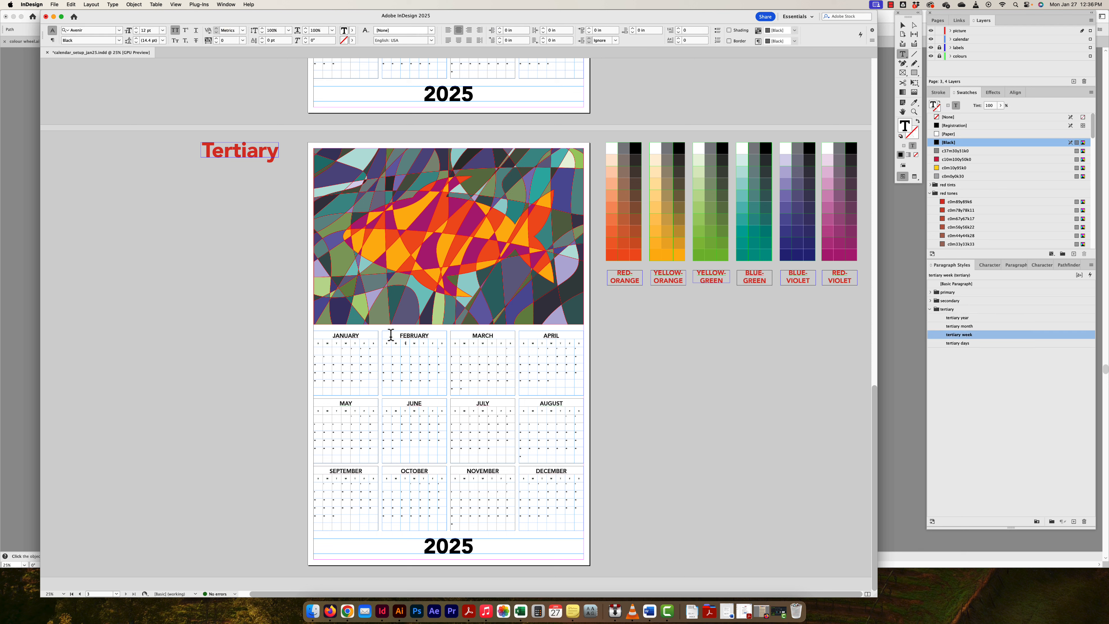
pyautogui.moveTo(405, 340); pyautogui.dragTo(440, 393)
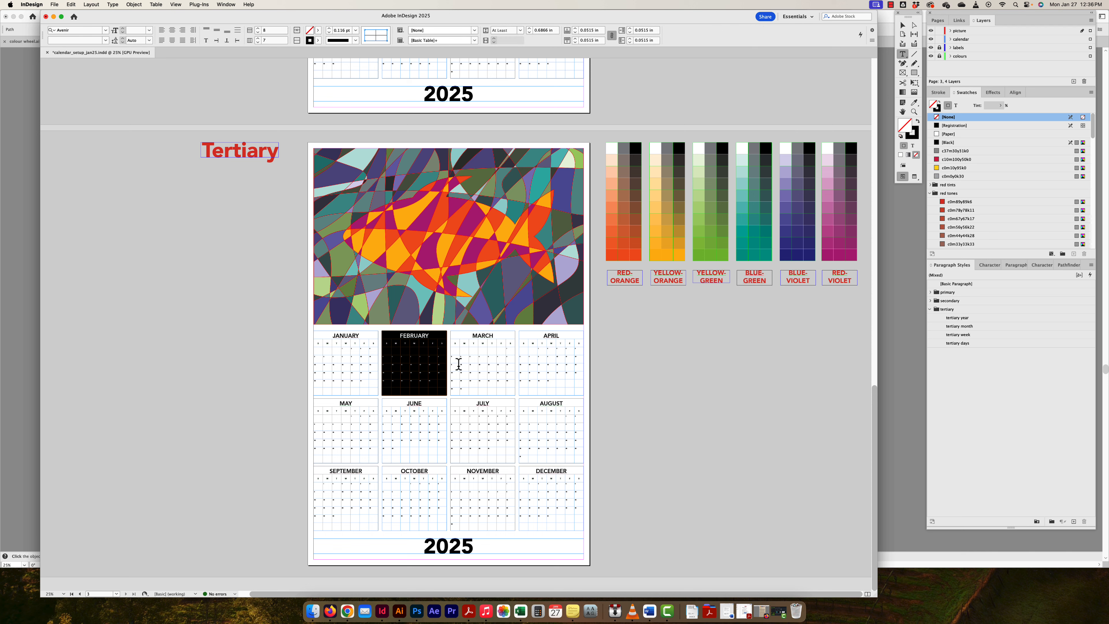
pyautogui.click(902, 27)
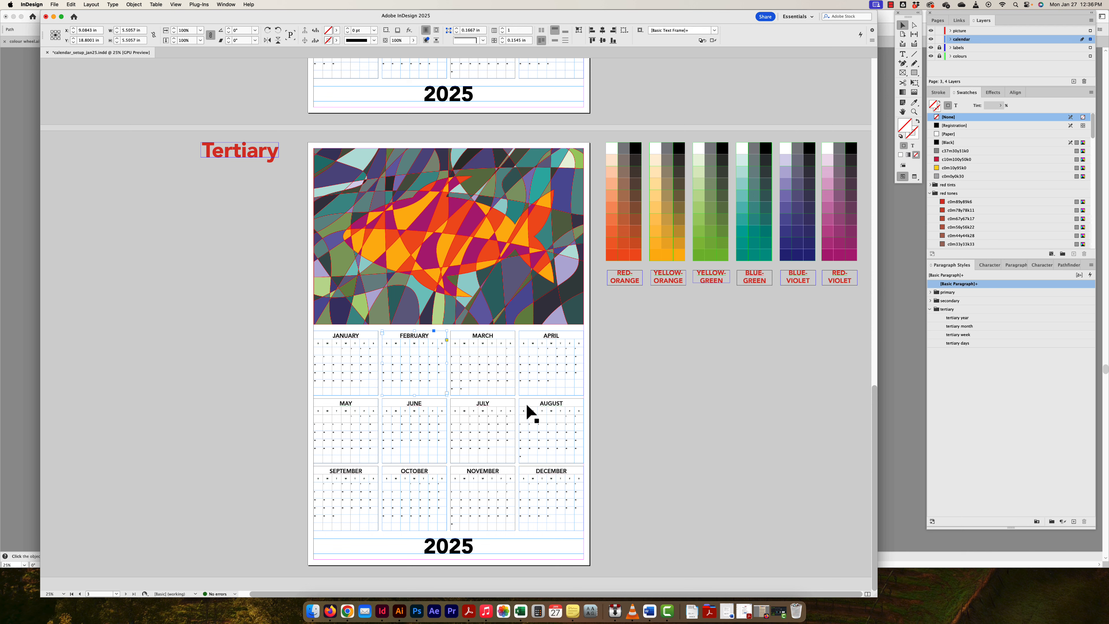
pyautogui.press('cmd+equal')
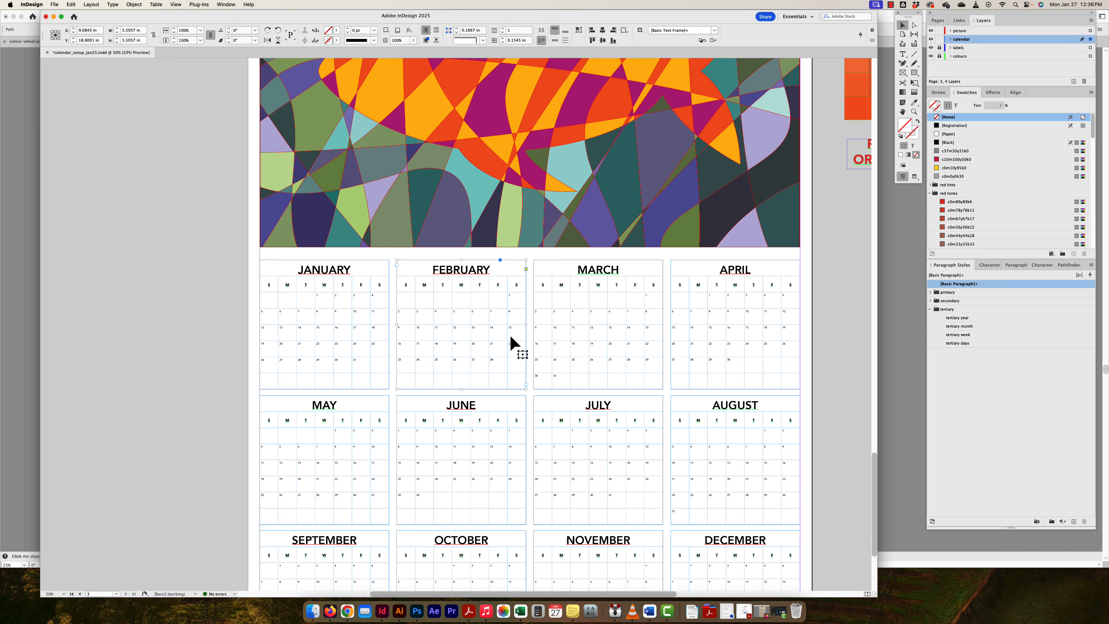
pyautogui.press('cmd+minus')
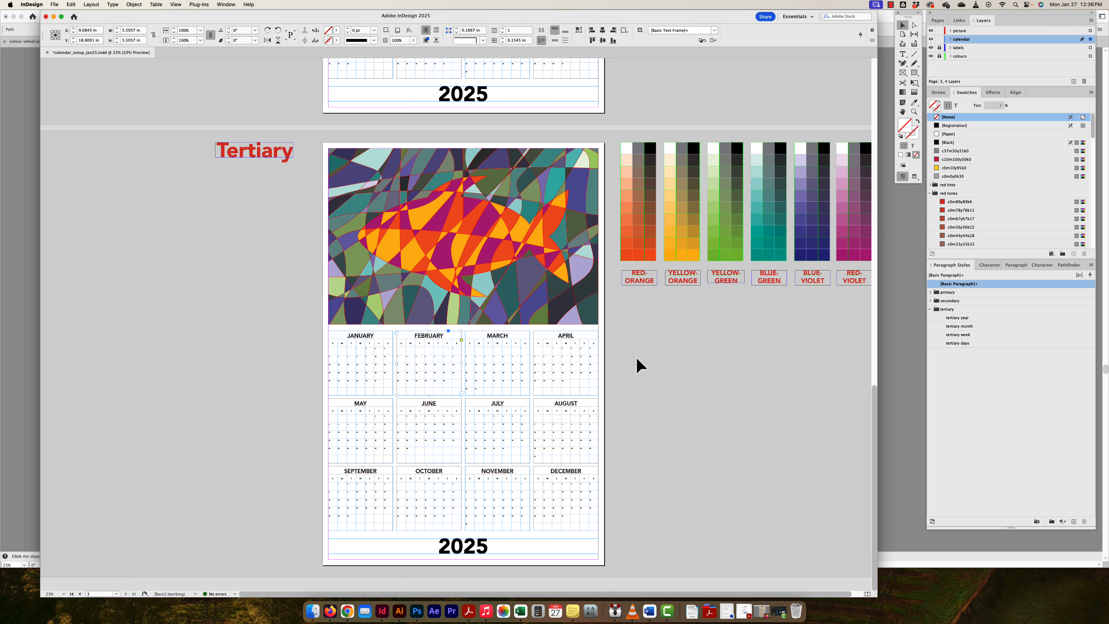
# Preview the Primary, Secondary and Tertiary pages without guides and compare how their calendars relate to the artwork
pyautogui.press('cmd+minus')
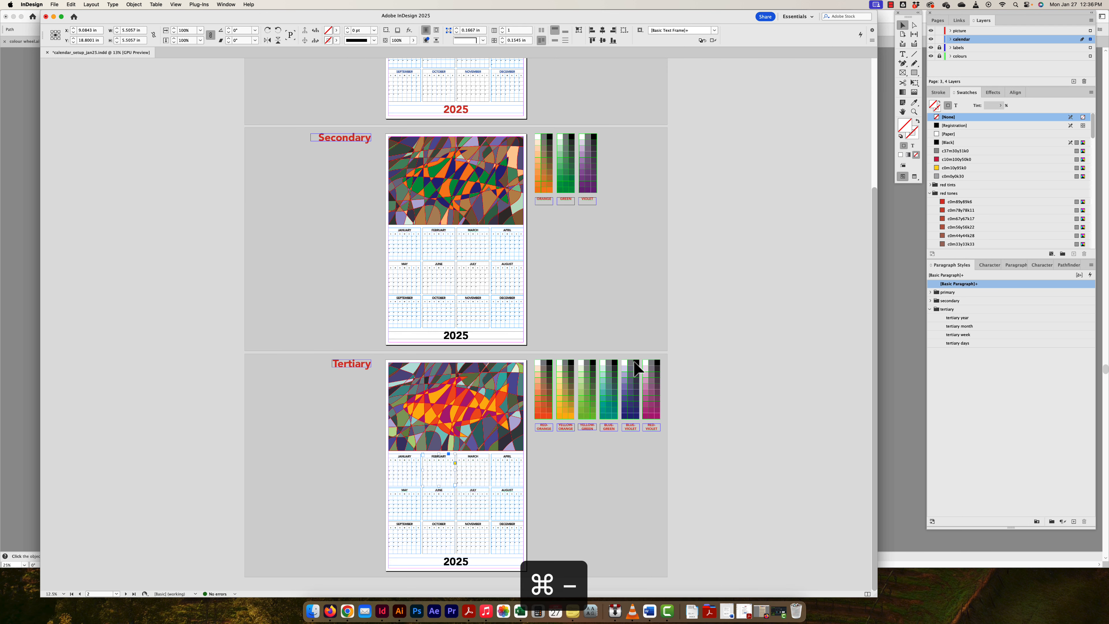
pyautogui.scroll(5, 596, 363)
pyautogui.scroll(-3, 460, 327)
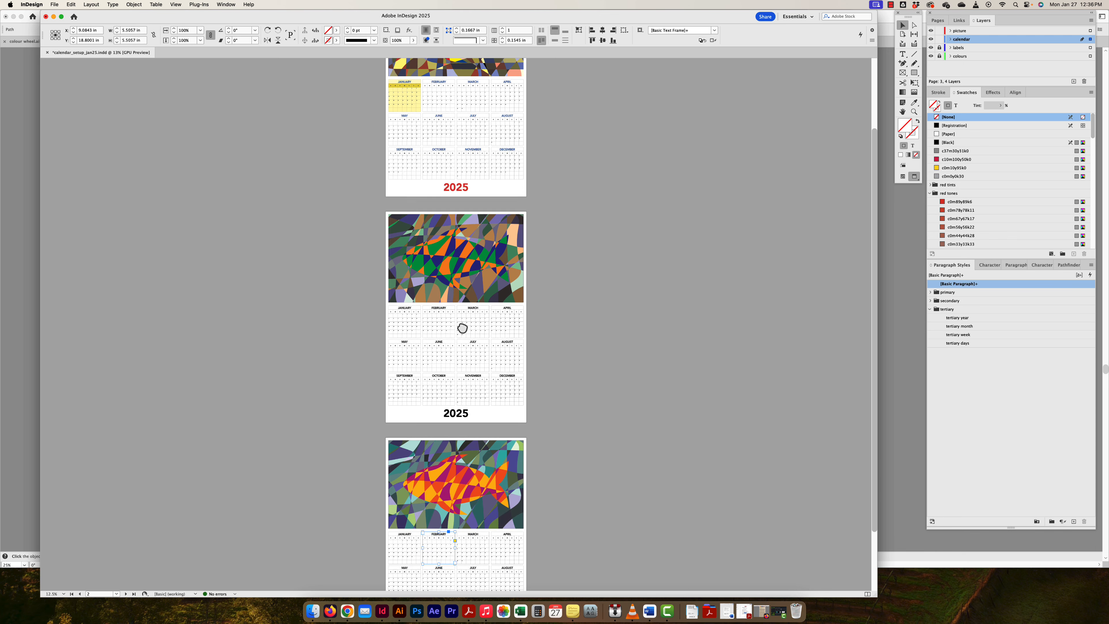
pyautogui.scroll(3, 470, 415)
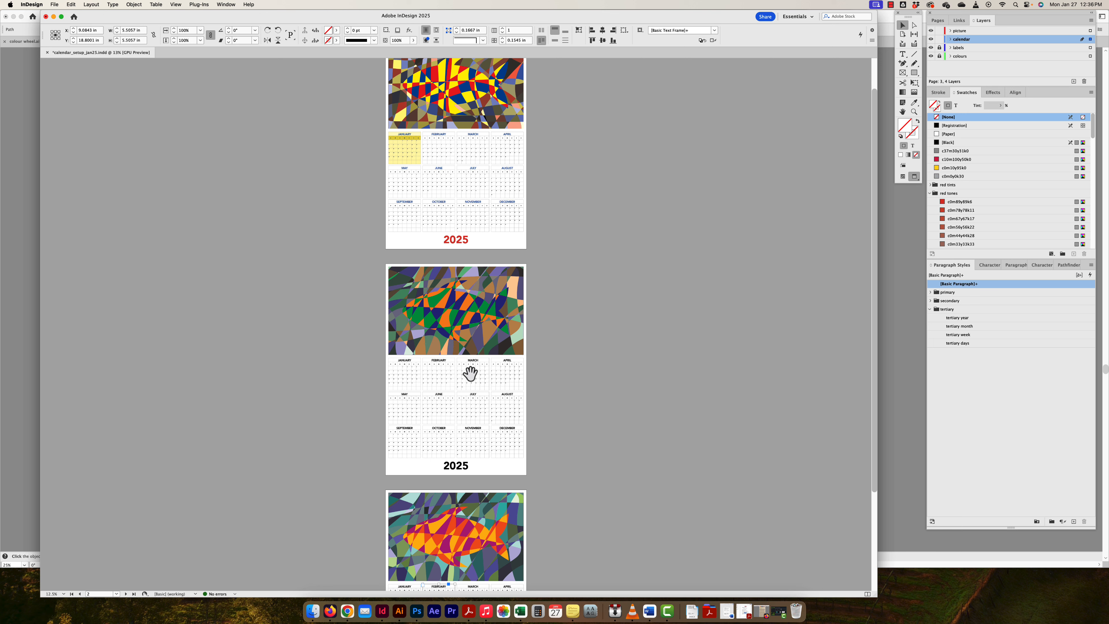
pyautogui.scroll(2, 470, 372)
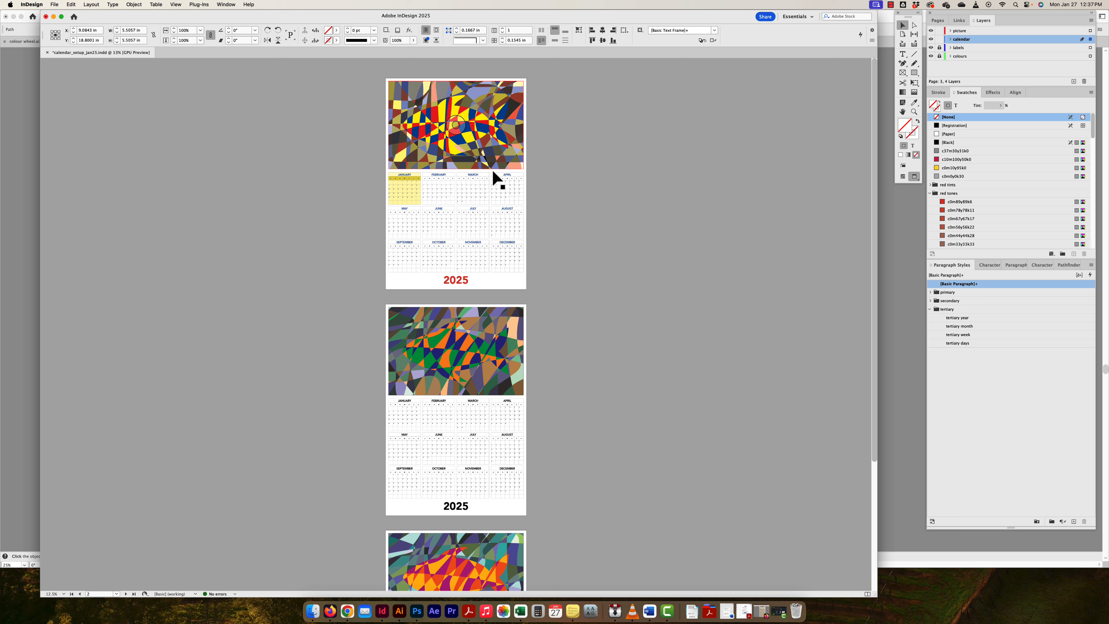
pyautogui.scroll(-2, 475, 361)
pyautogui.scroll(-8, 475, 362)
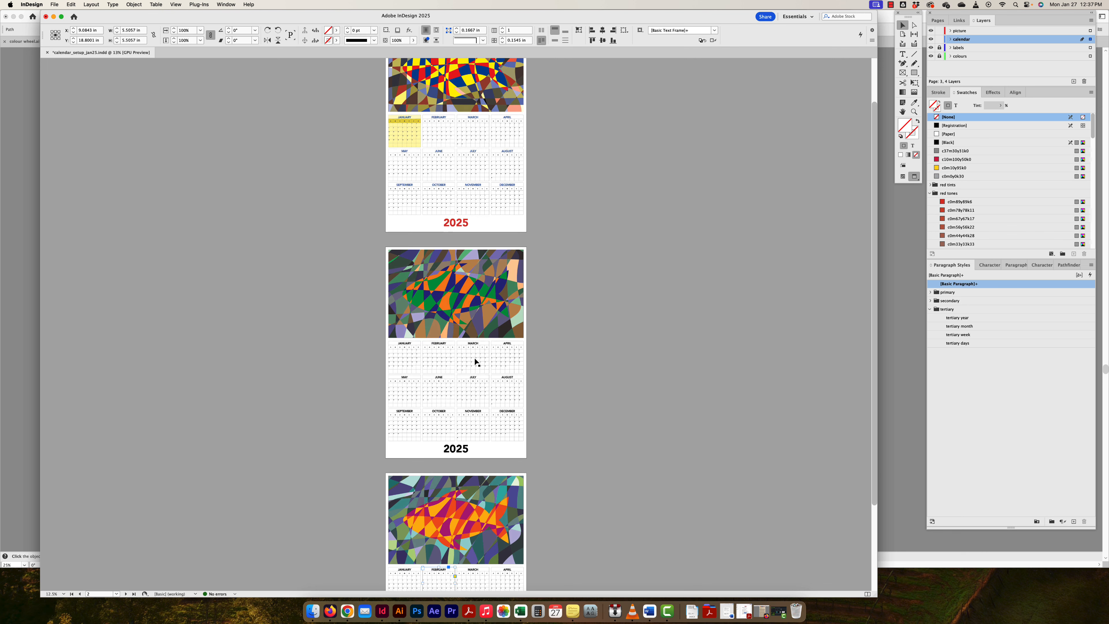
pyautogui.scroll(-4, 476, 362)
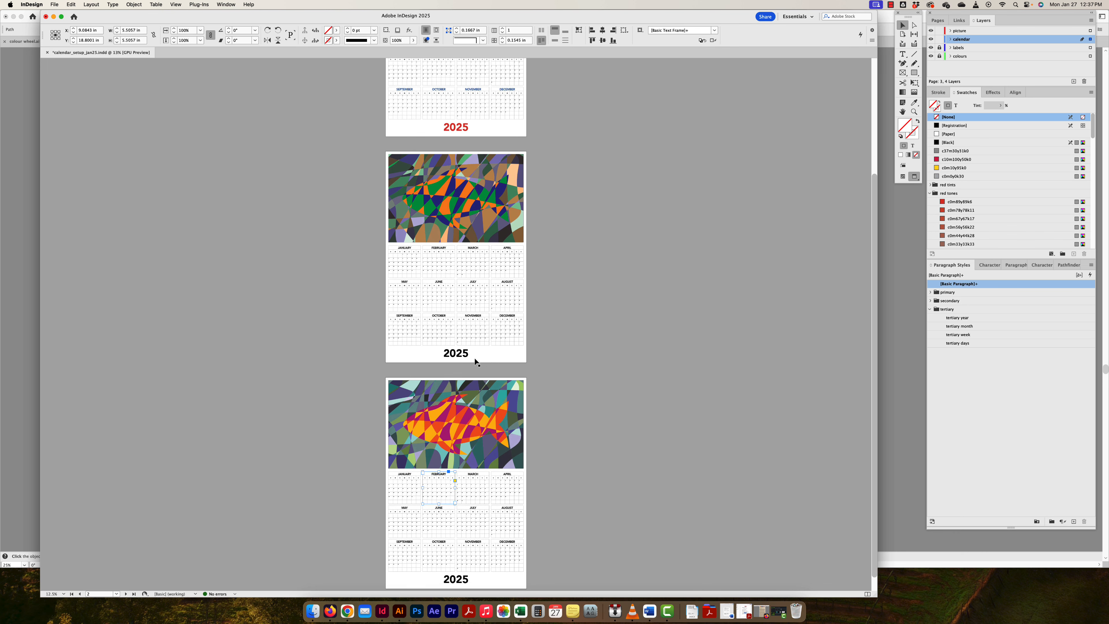
pyautogui.scroll(1, 474, 358)
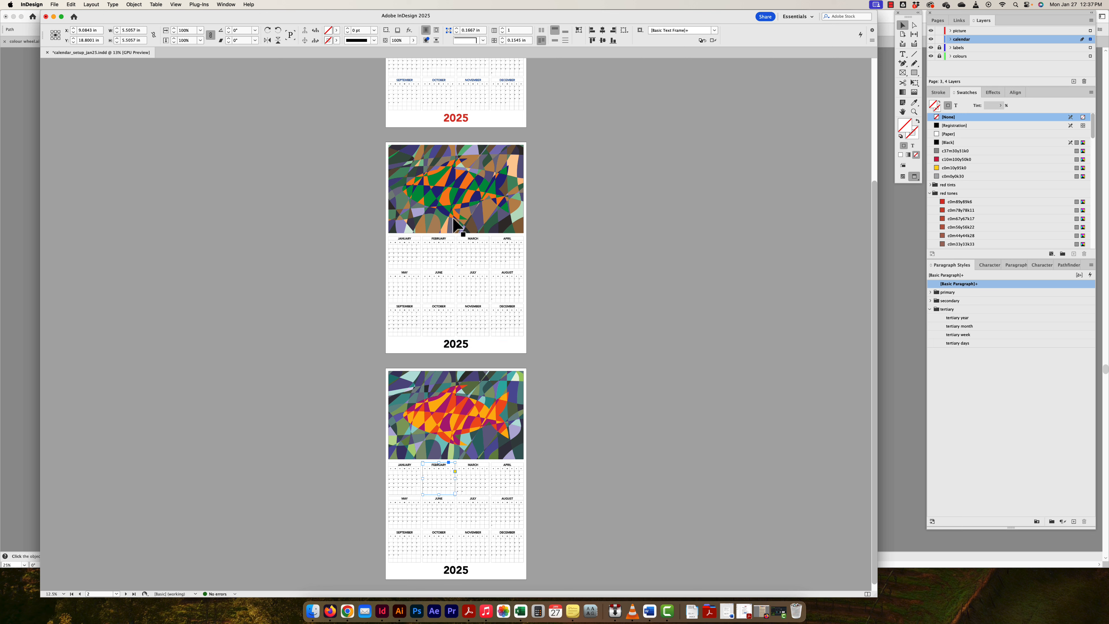
# Check the document's list of linked files, select the Secondary page's artwork frame, and review the calendar pages
pyautogui.click(959, 21)
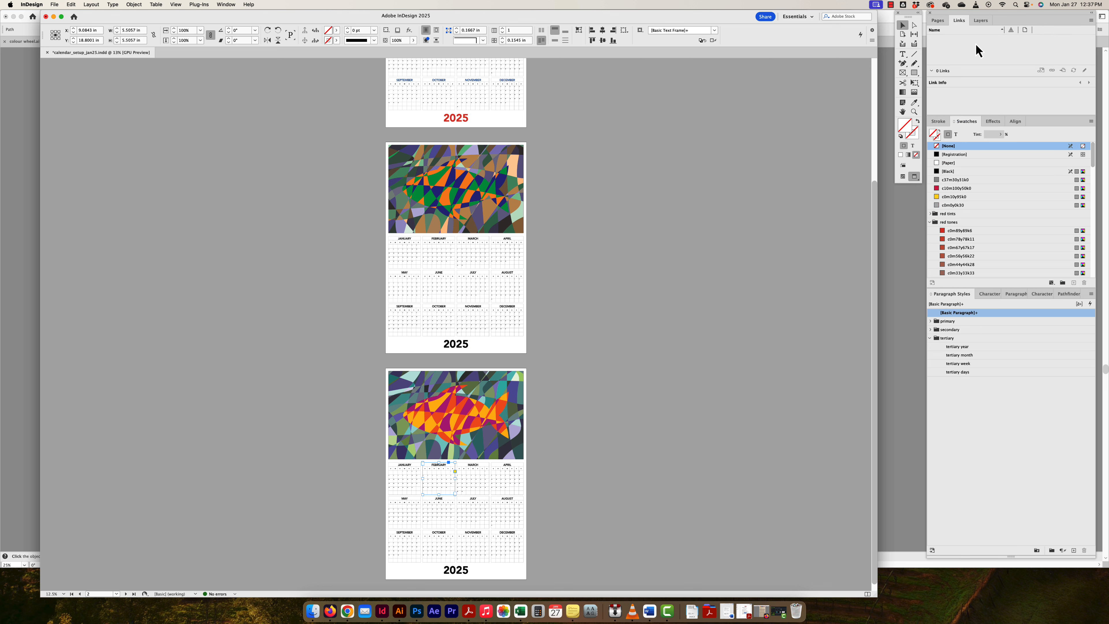
pyautogui.click(469, 183)
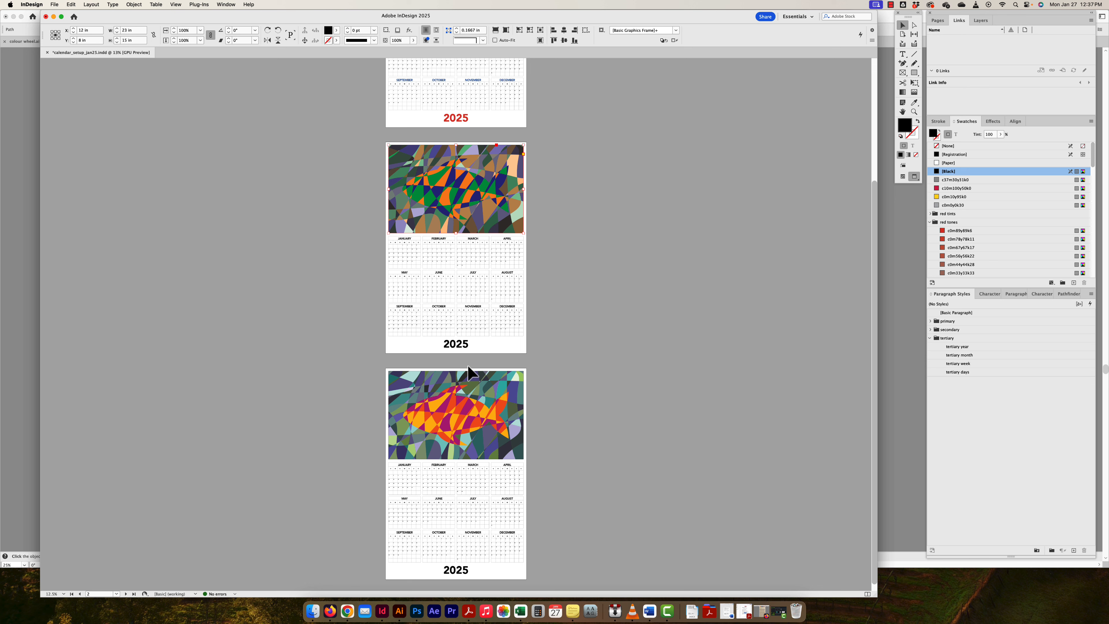
pyautogui.scroll(-1, 511, 247)
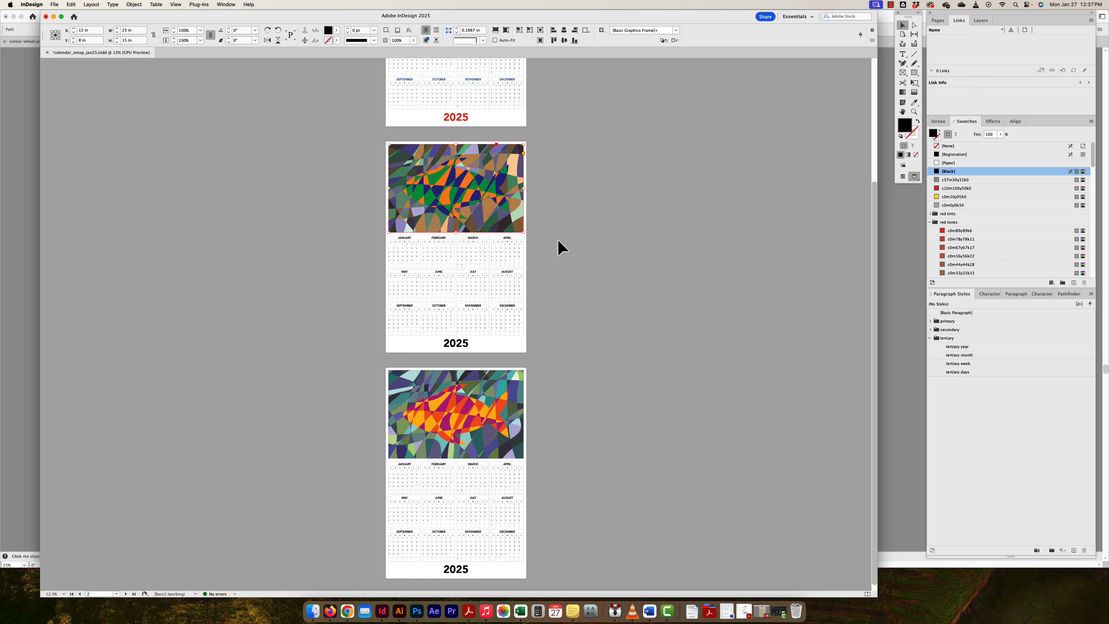
pyautogui.scroll(5, 558, 238)
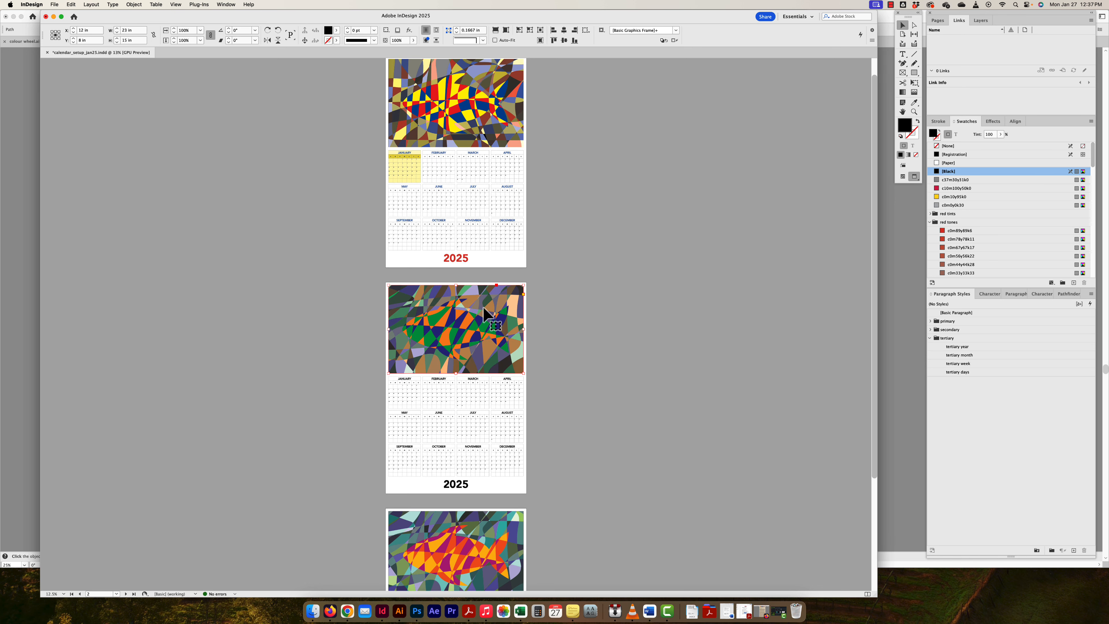
pyautogui.scroll(1, 491, 323)
pyautogui.scroll(-3, 489, 320)
pyautogui.scroll(-1, 457, 268)
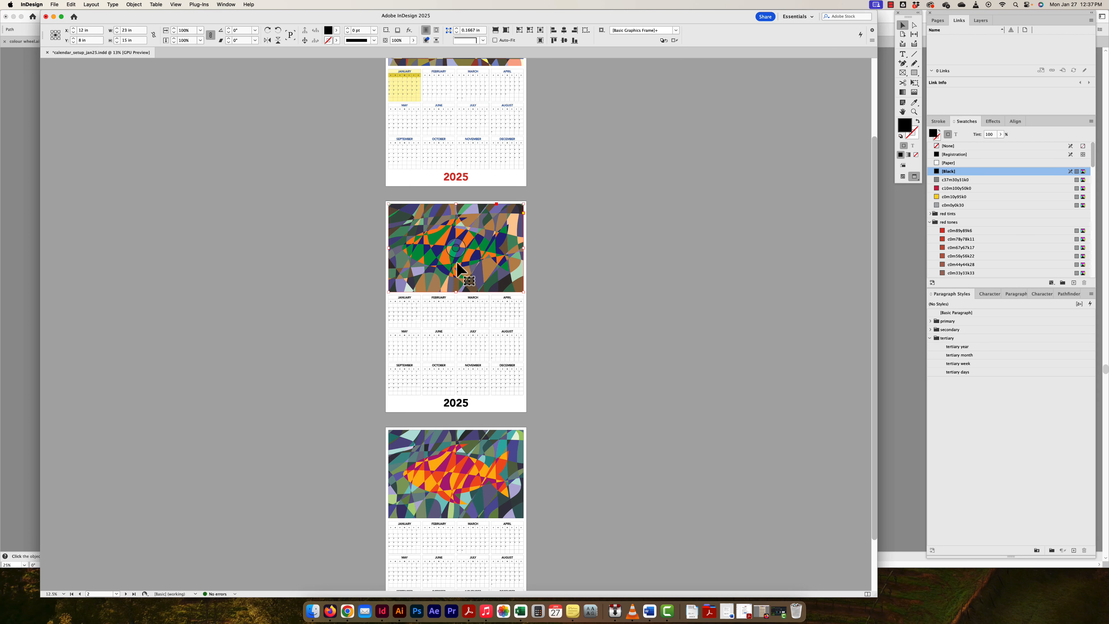